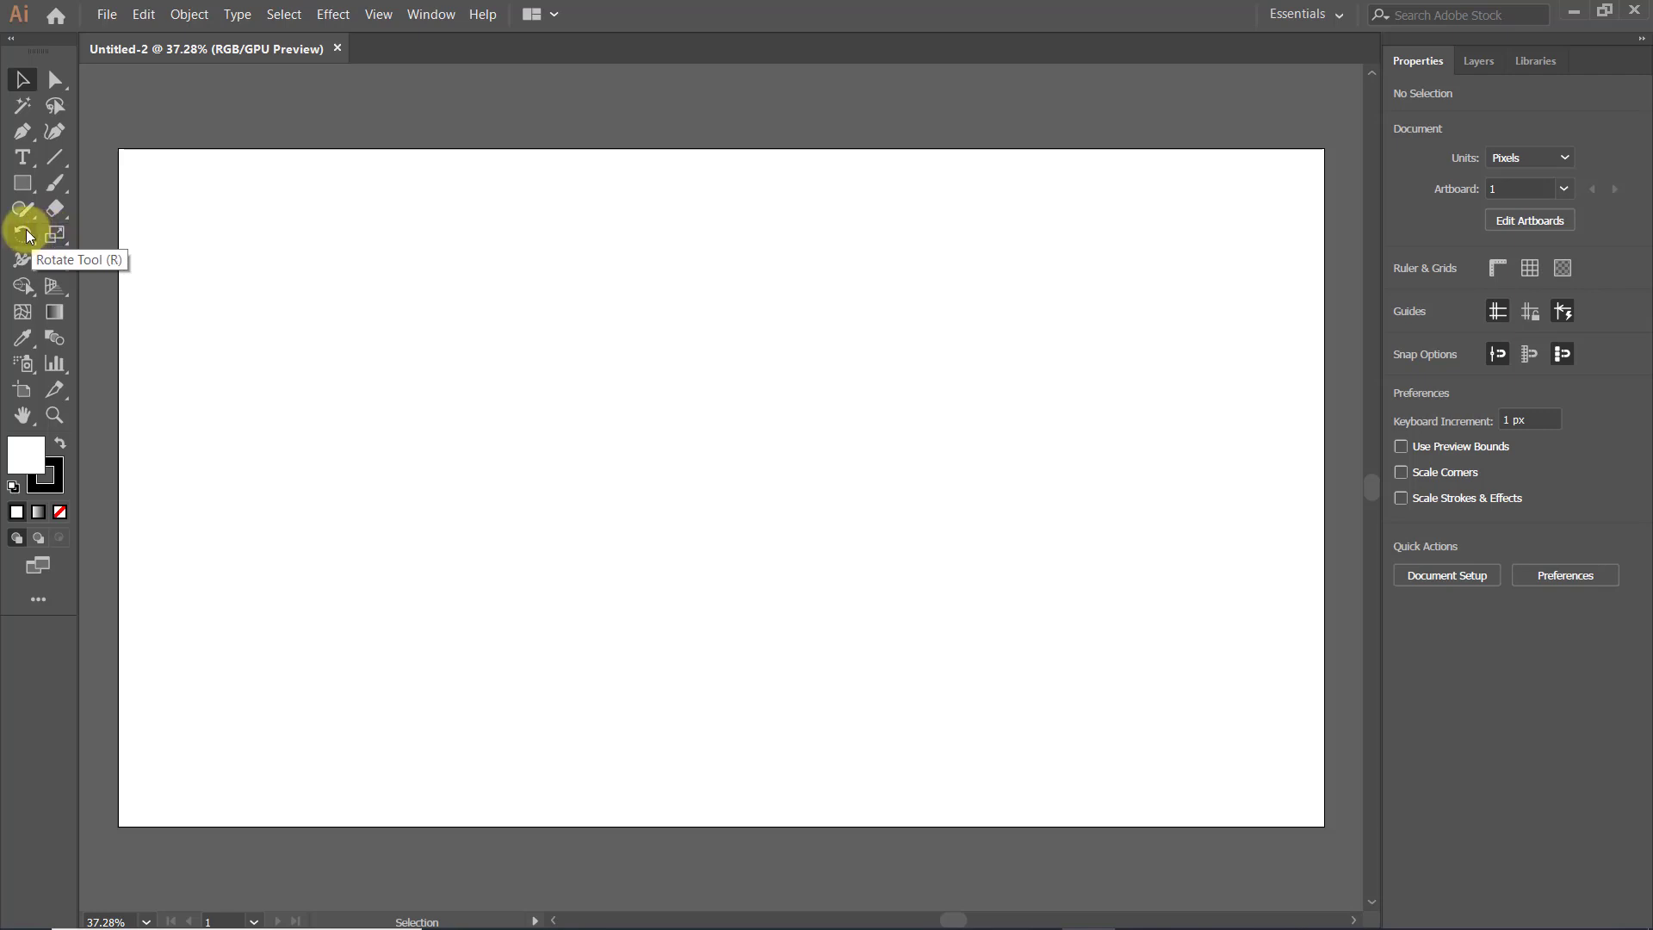
pyautogui.moveTo(26, 229); pyautogui.dragTo(58, 241)
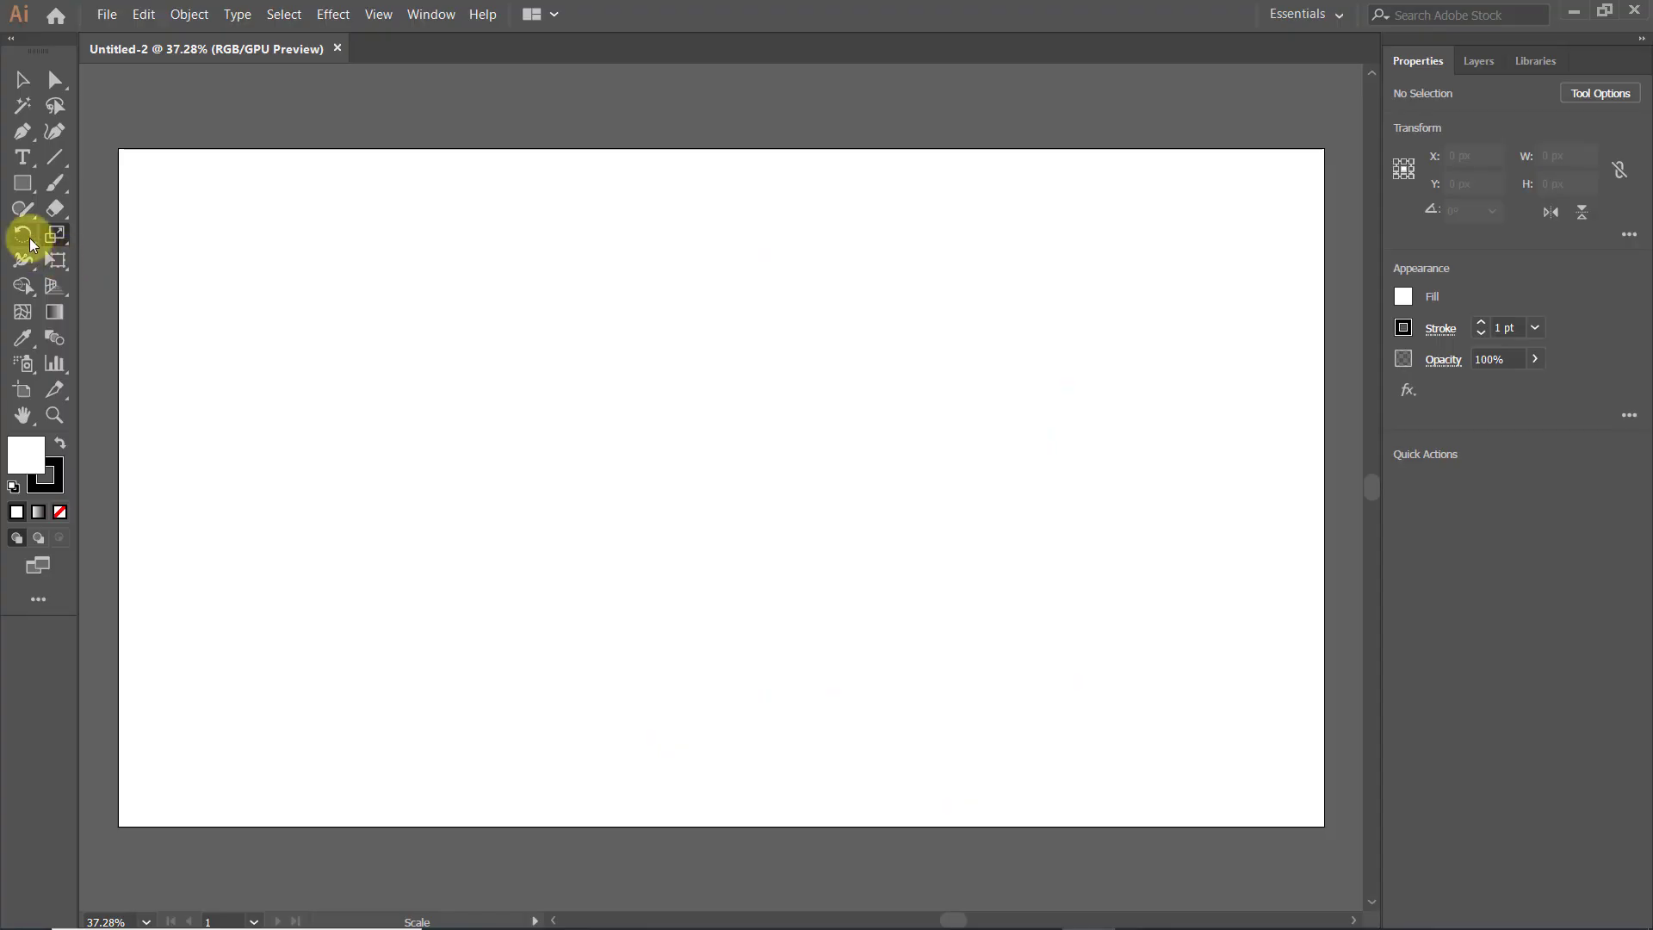
pyautogui.click(26, 236)
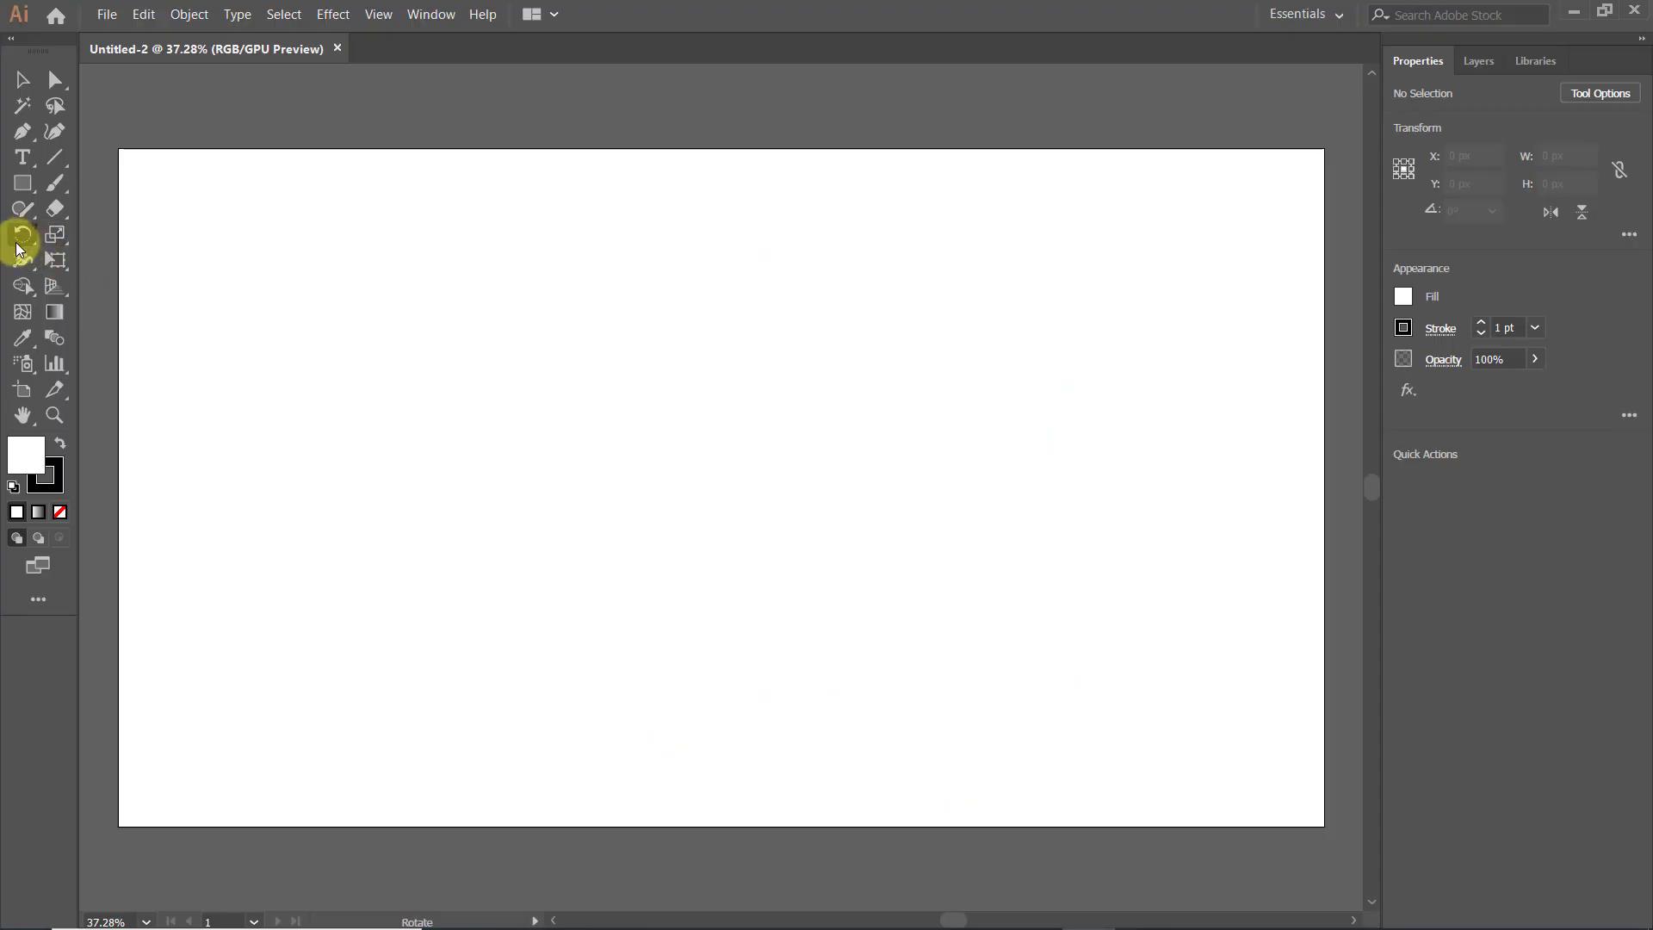
# Draw an open curved path with the Pen tool, shaped like a heart's left half, about 115 × 224 px, and move it slightly down.
pyautogui.click(25, 134)
pyautogui.click(620, 299)
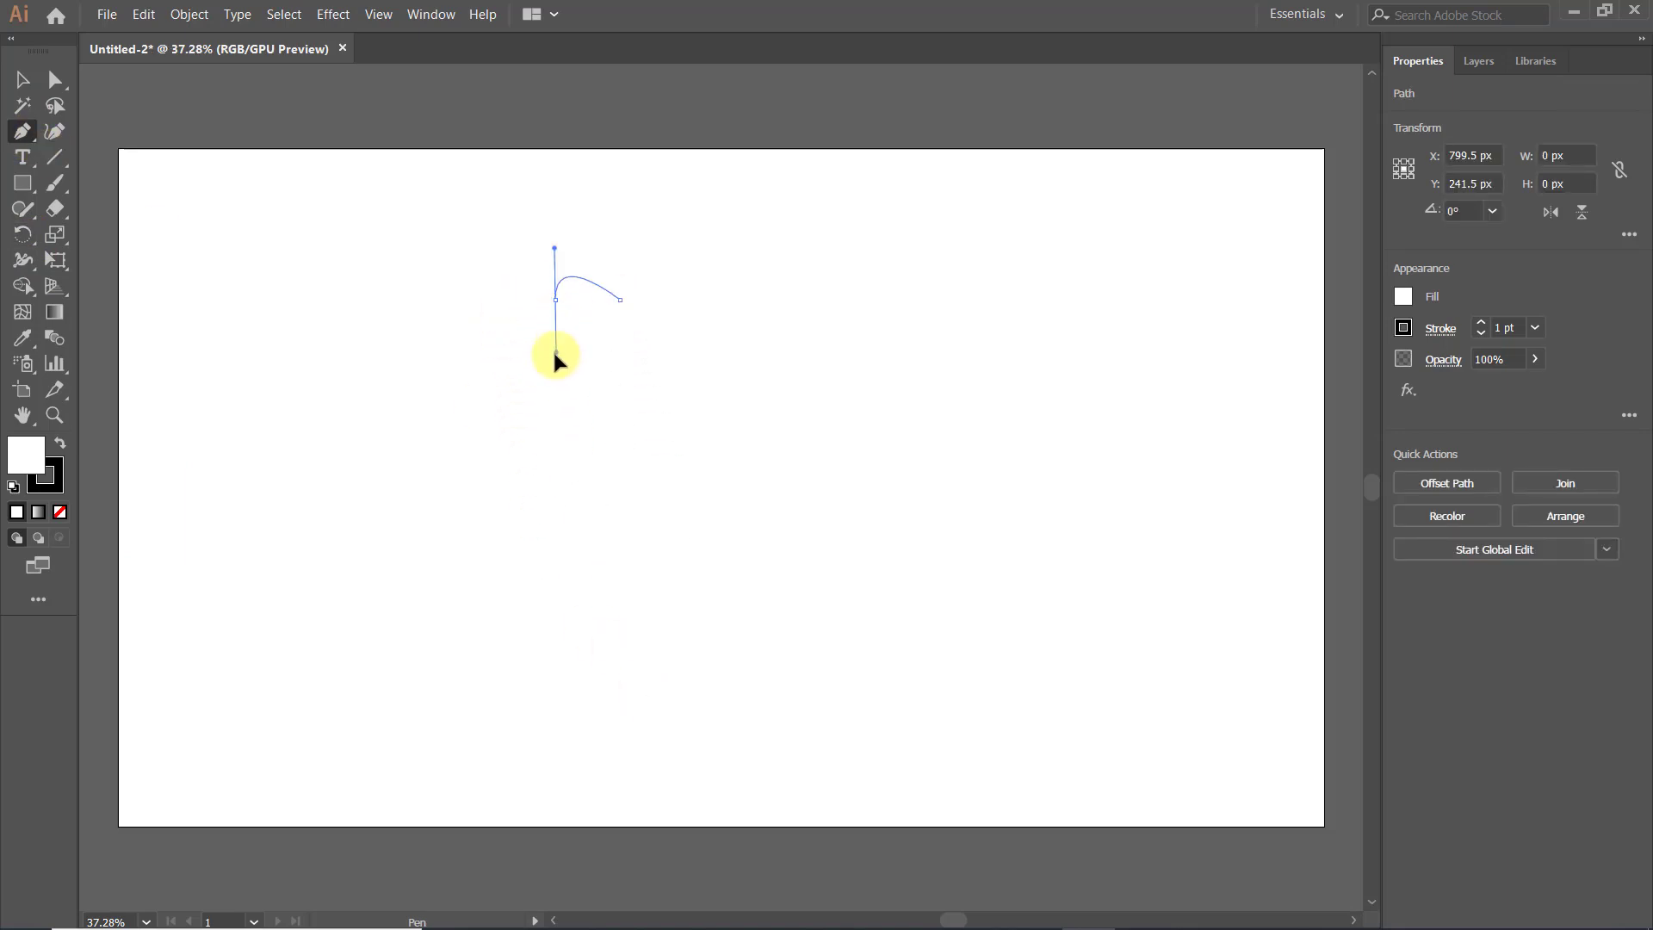
pyautogui.moveTo(518, 339); pyautogui.dragTo(520, 344)
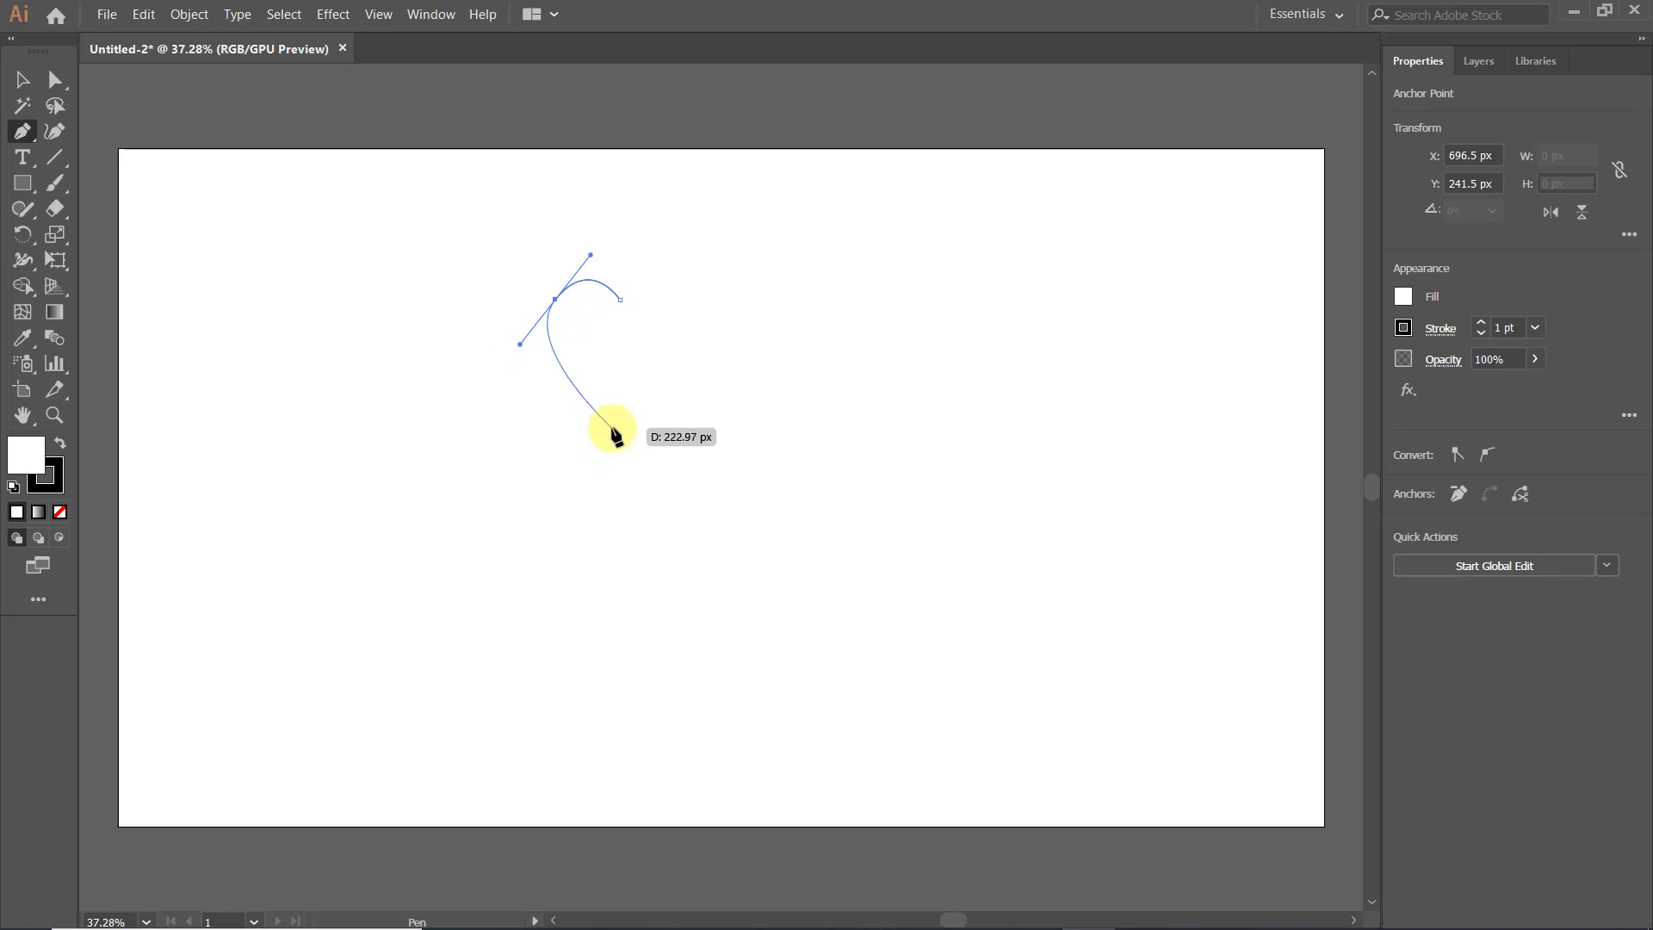
pyautogui.click(621, 421)
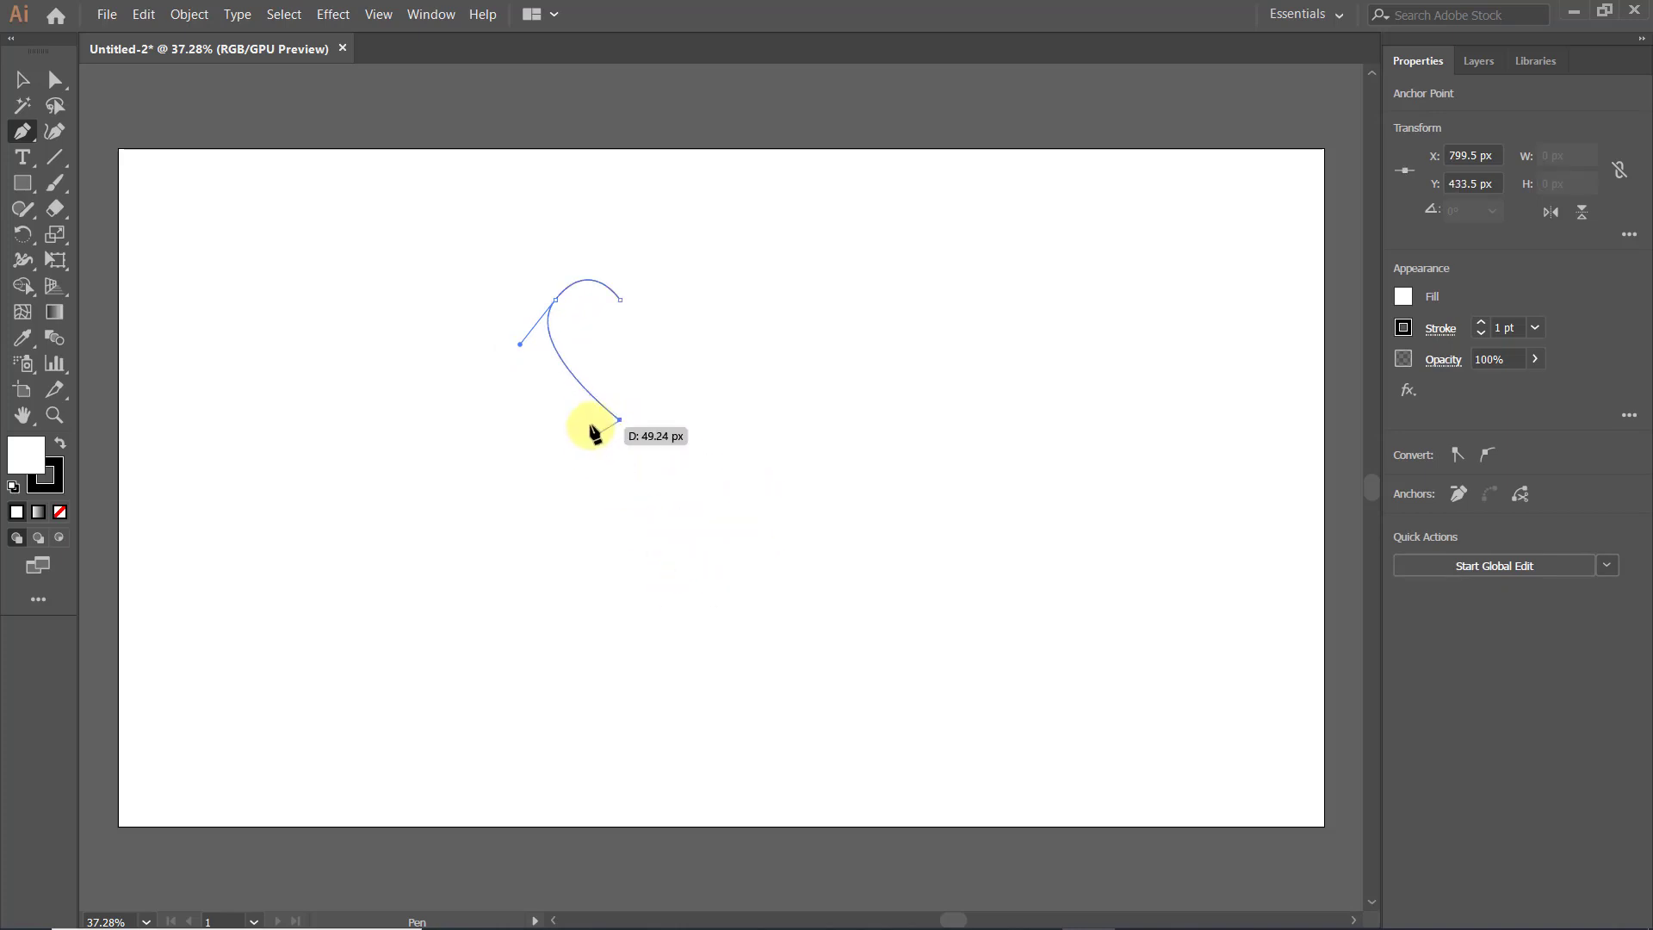
pyautogui.press('Escape')
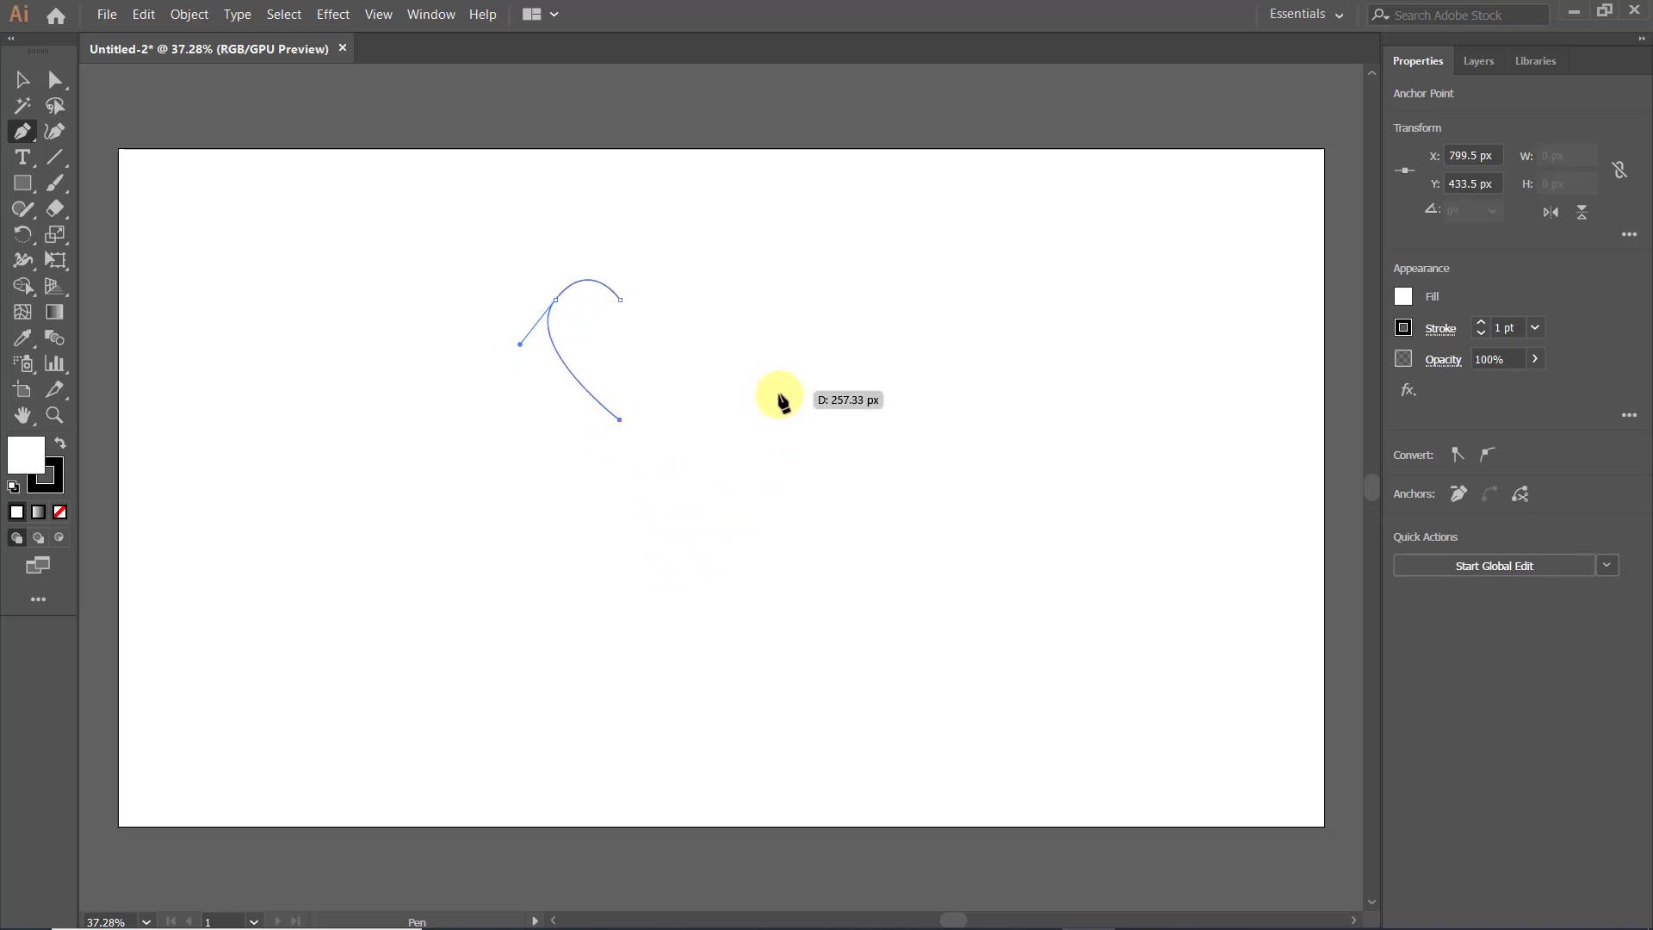
pyautogui.press('Escape')
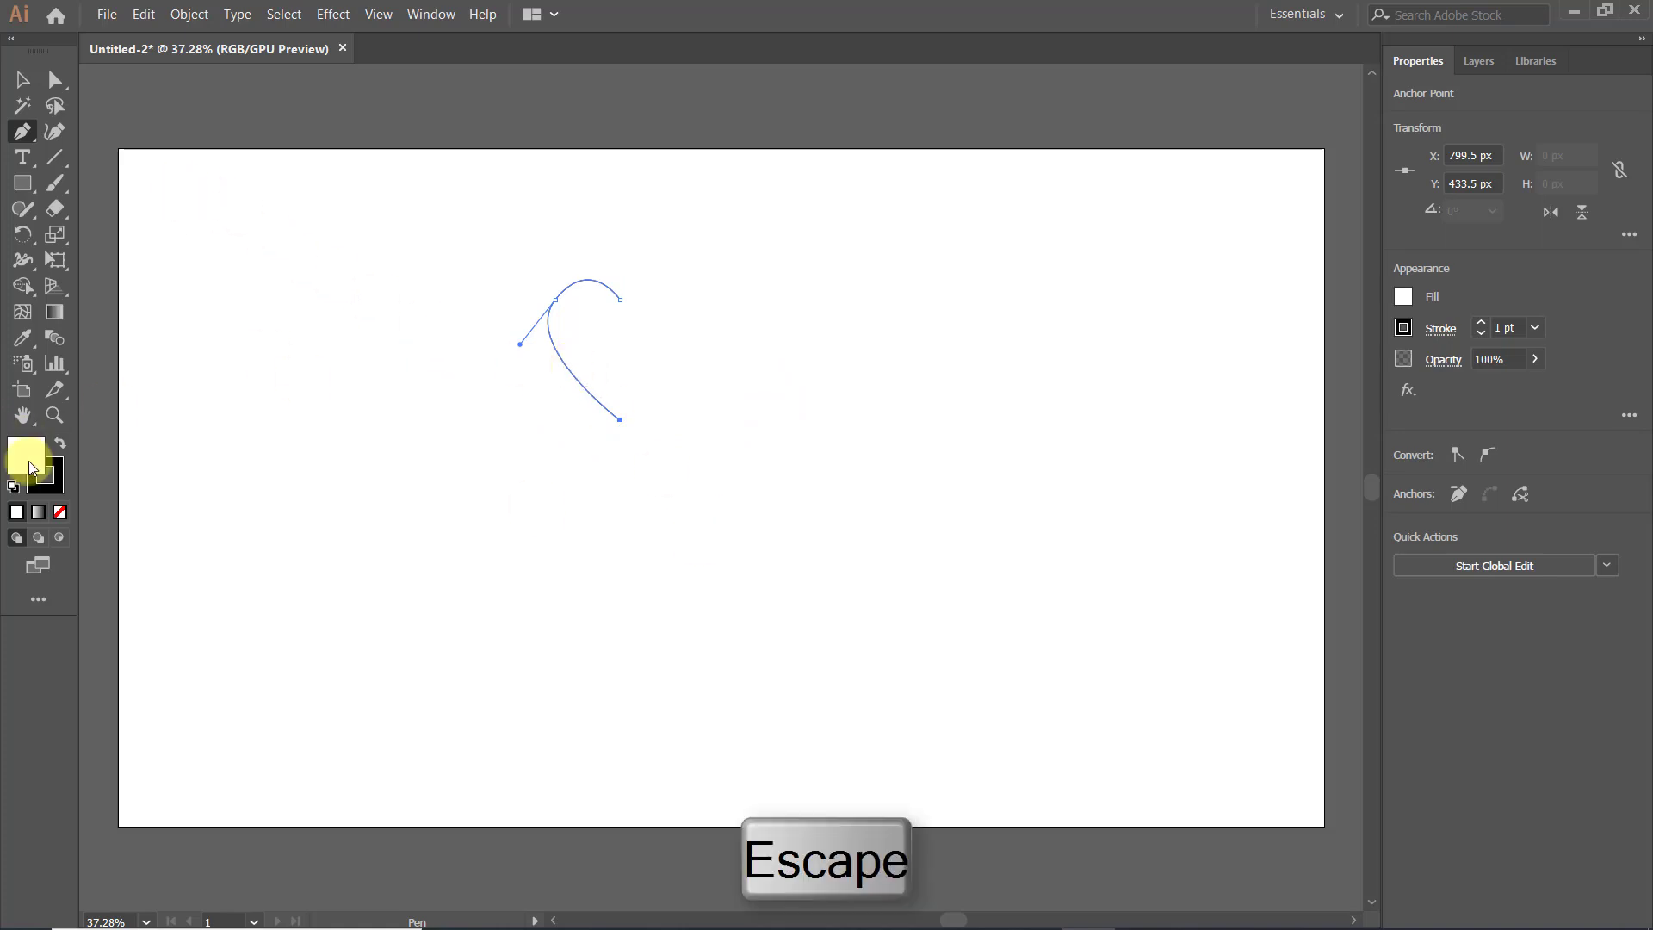
pyautogui.click(22, 79)
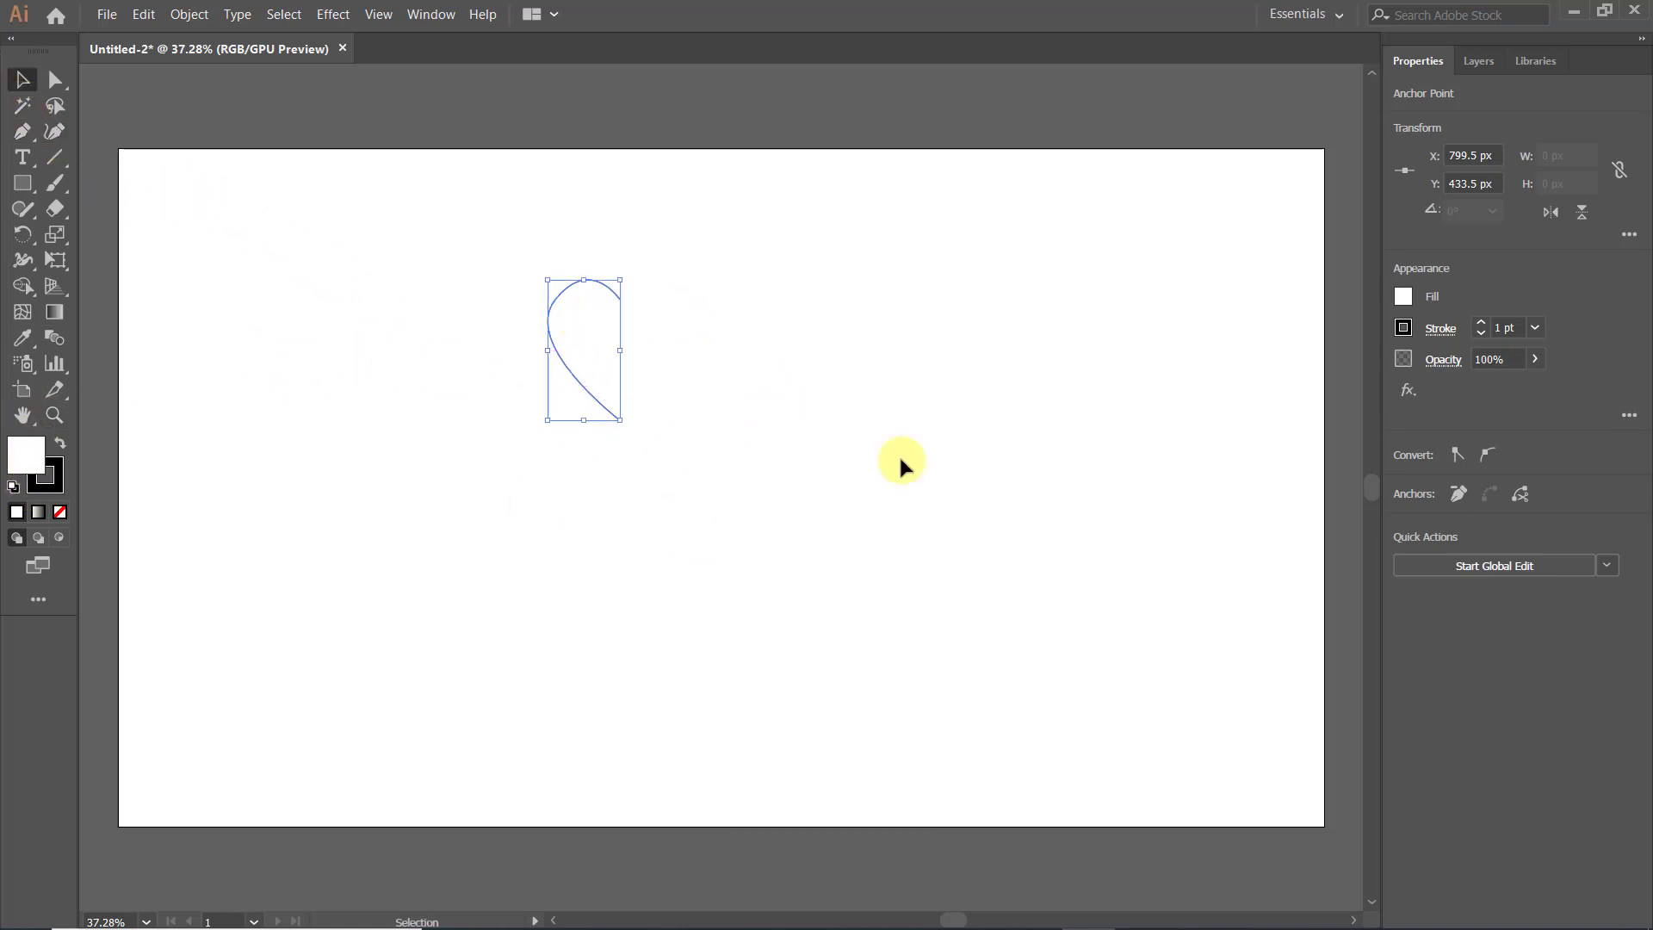
pyautogui.moveTo(583, 342); pyautogui.dragTo(568, 384)
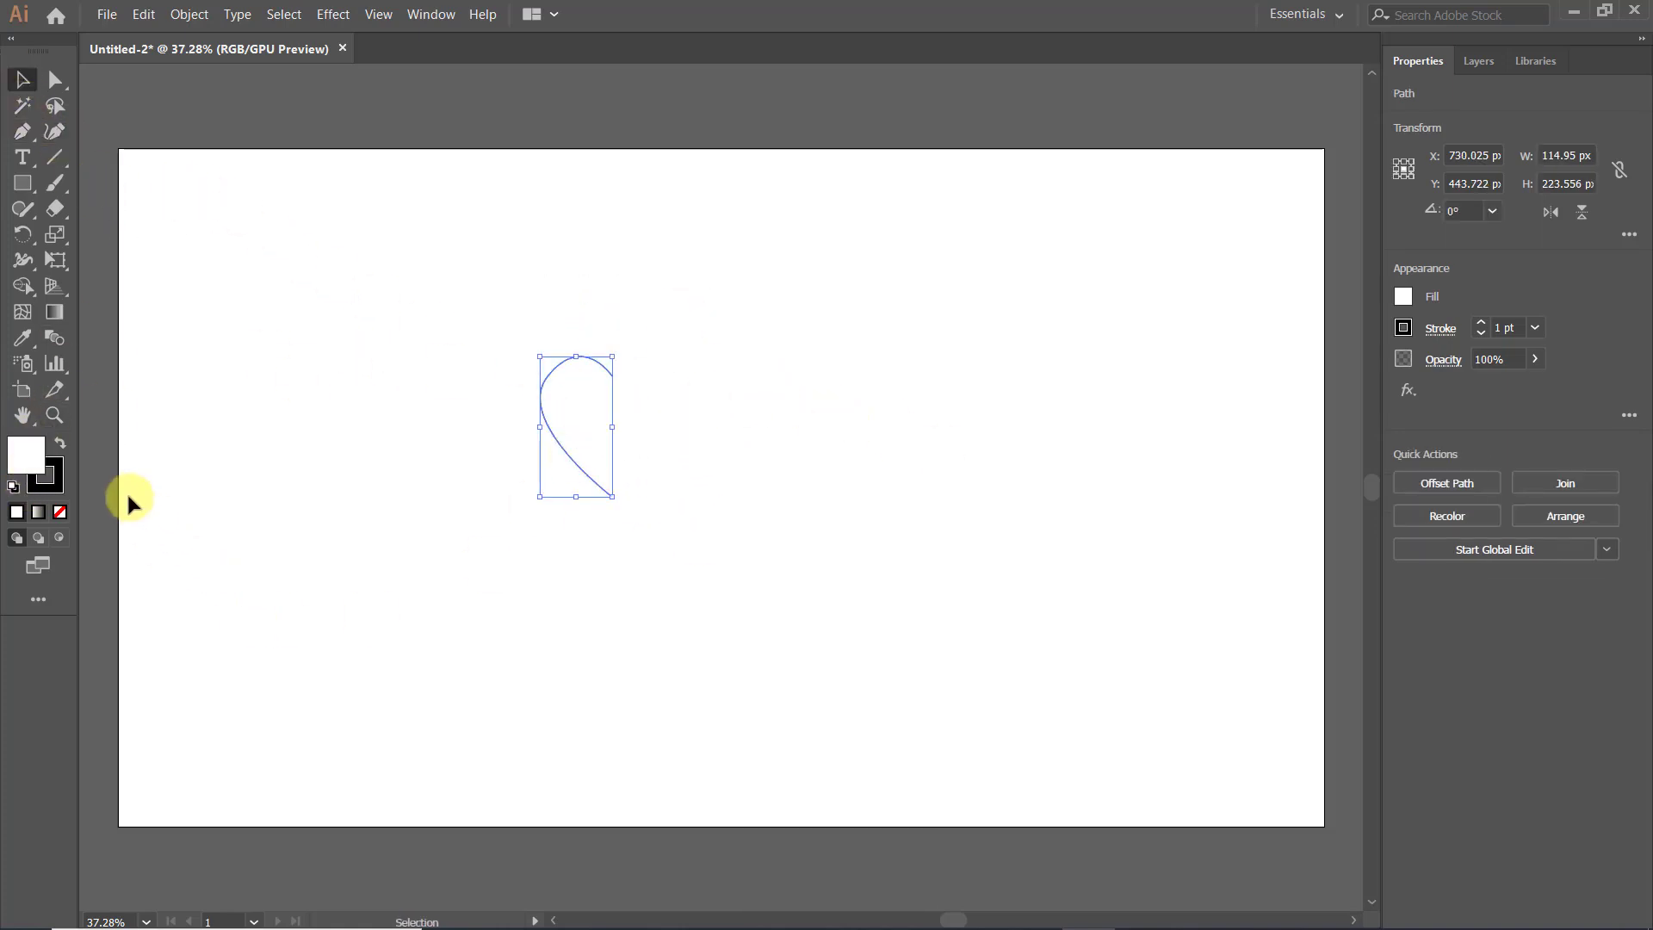
# Fill the half-heart path with a strong red of about RGB 211, 32, 32.
pyautogui.doubleClick(21, 455)
pyautogui.click(1012, 194)
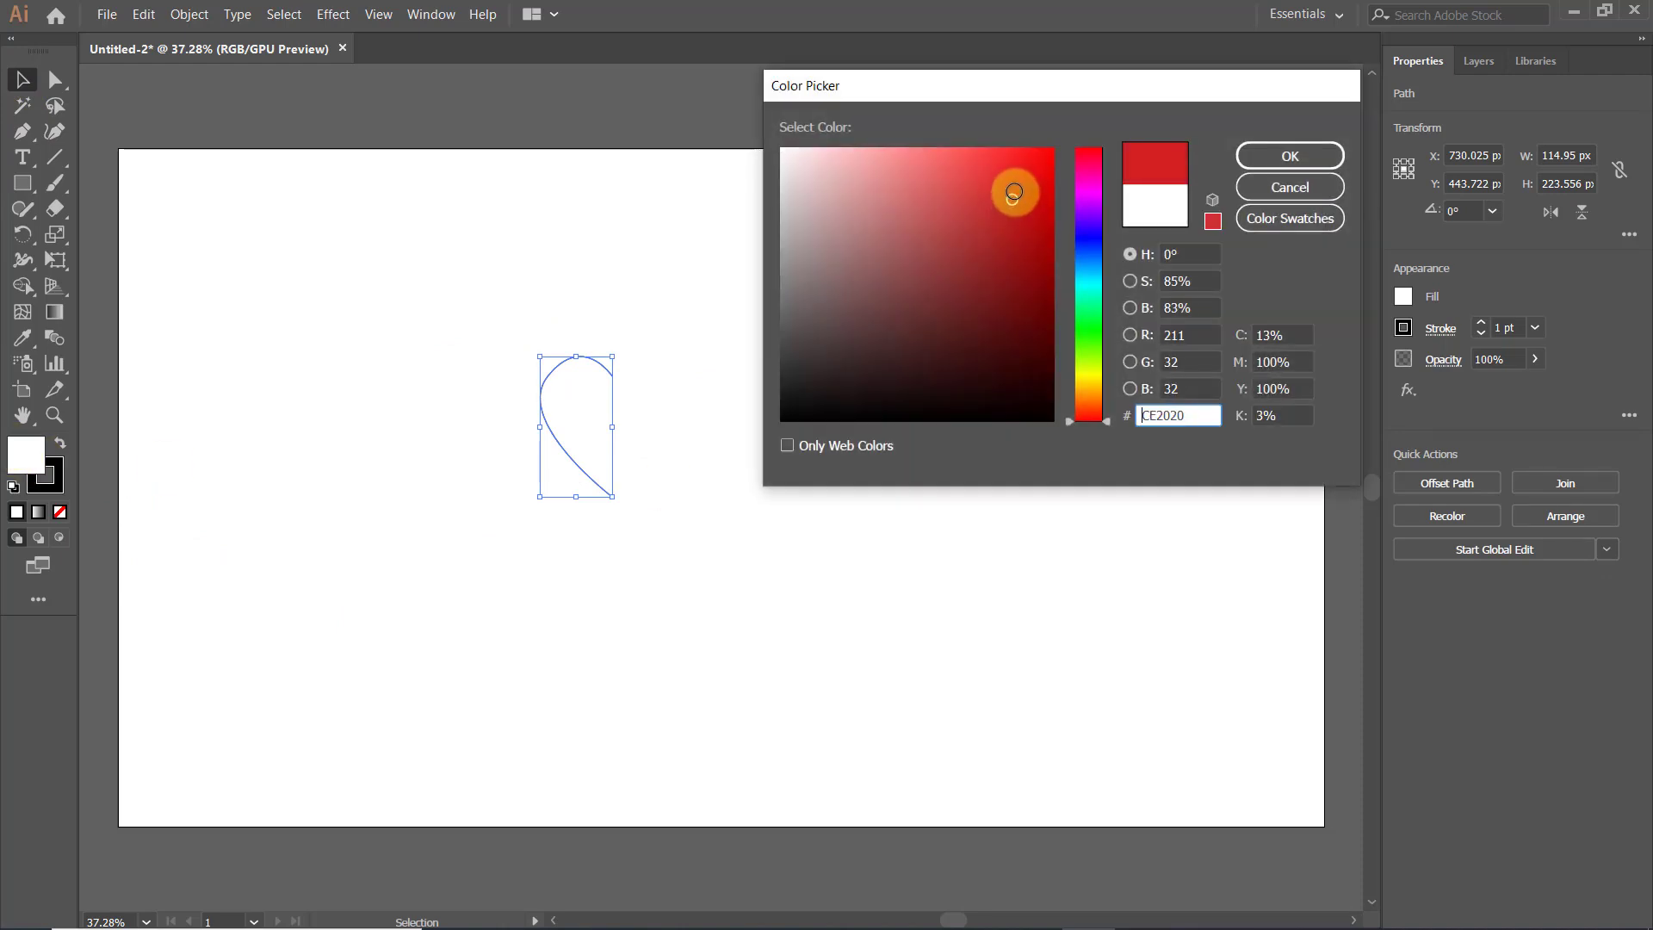
pyautogui.click(1325, 151)
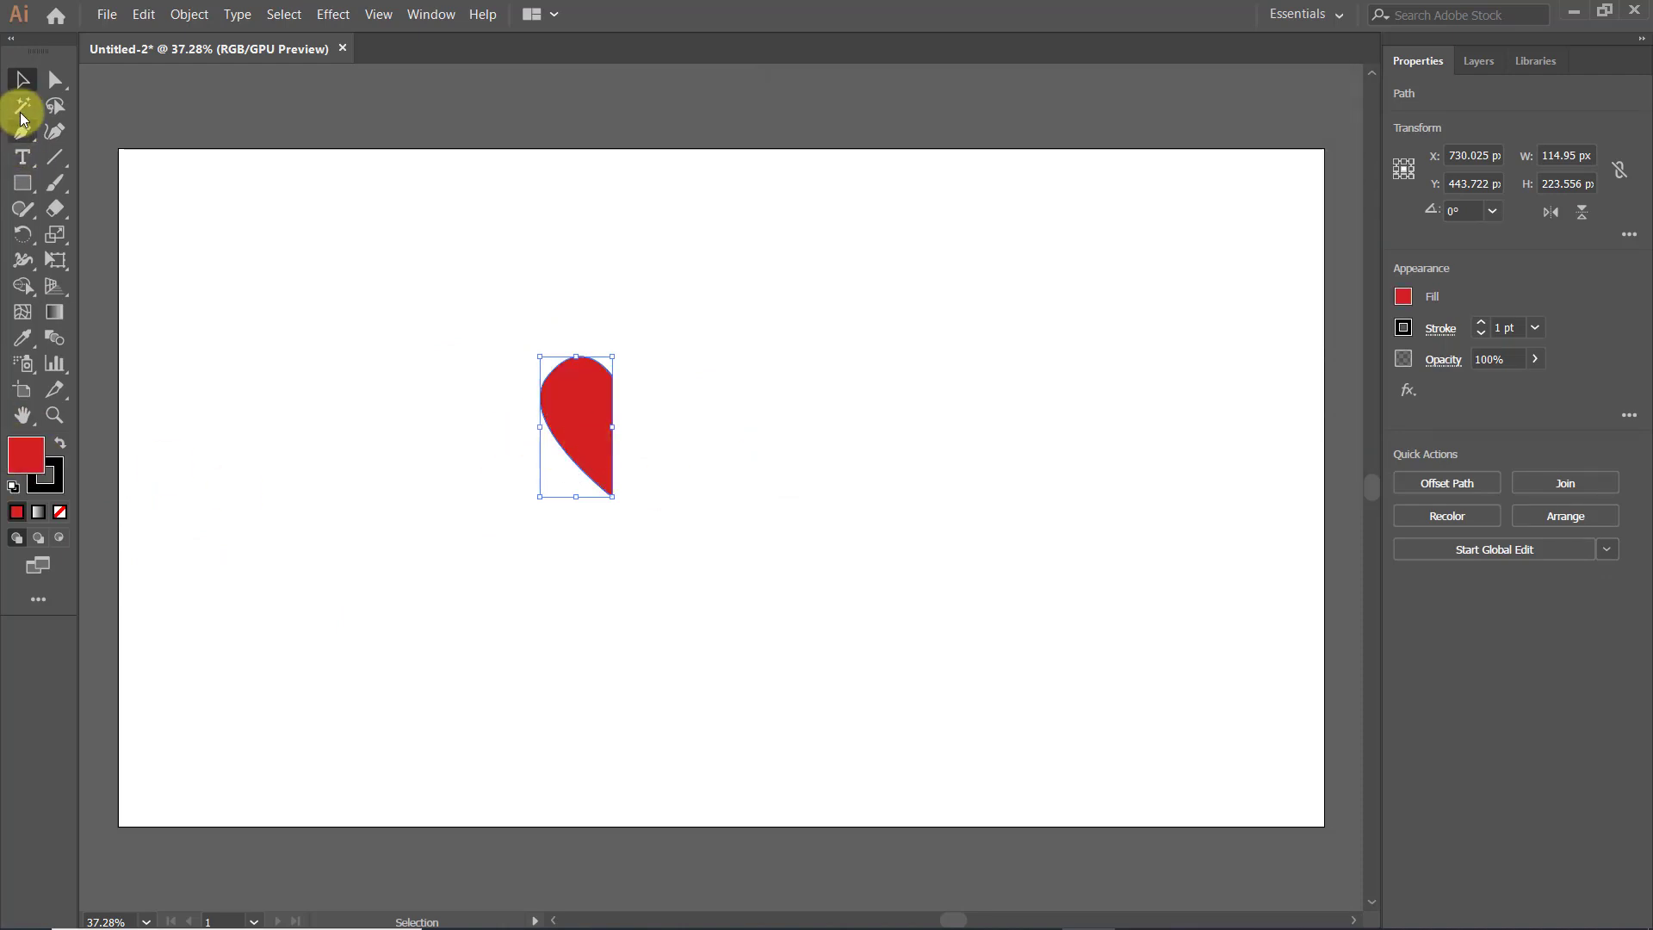
pyautogui.click(759, 518)
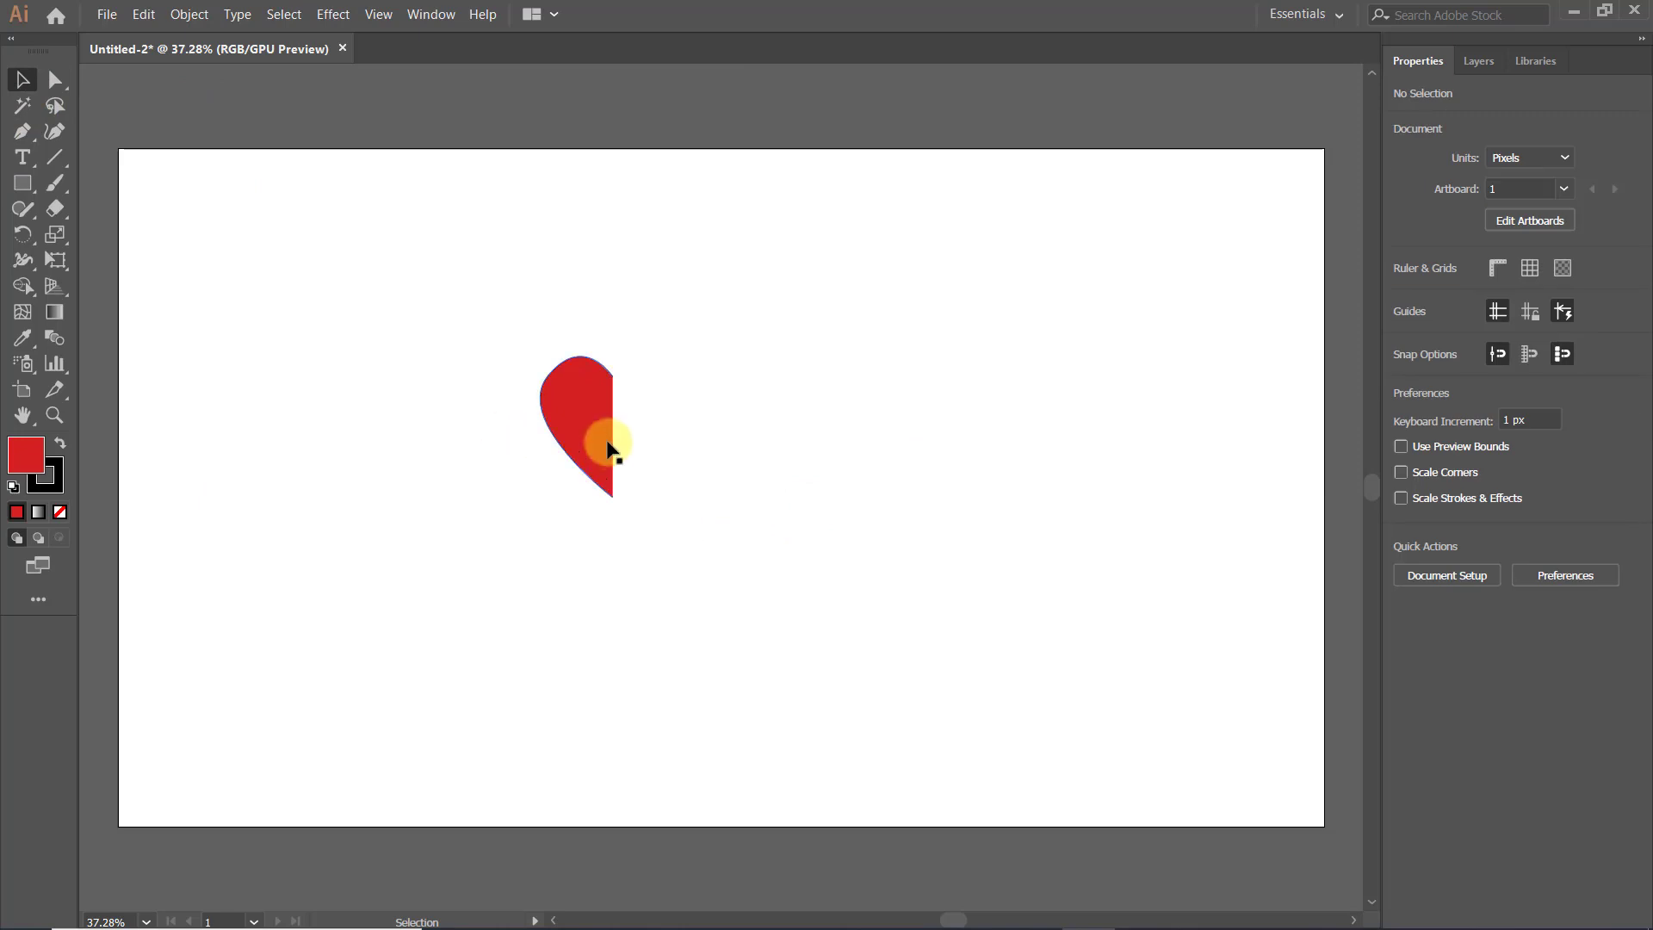
# Try to mirror the original half-heart with the Reflect tool, and undo the reflection.
pyautogui.scroll(6, 609, 440)
pyautogui.scroll(-5, 610, 443)
pyautogui.scroll(2, 498, 296)
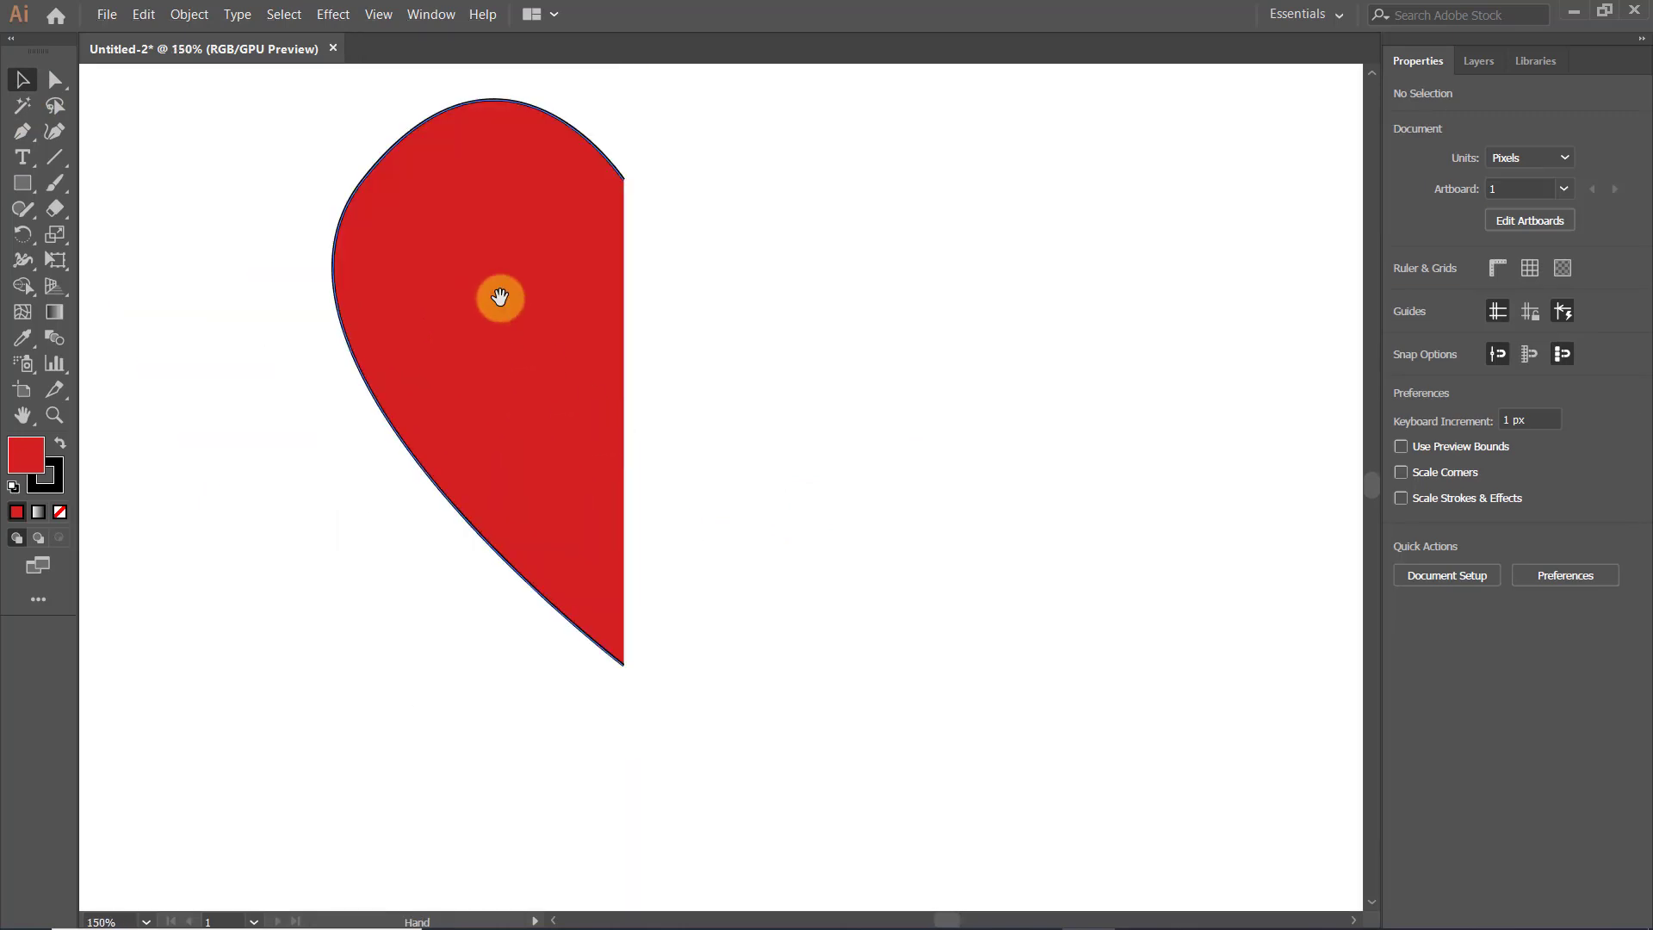
pyautogui.scroll(-4, 605, 428)
pyautogui.click(617, 437)
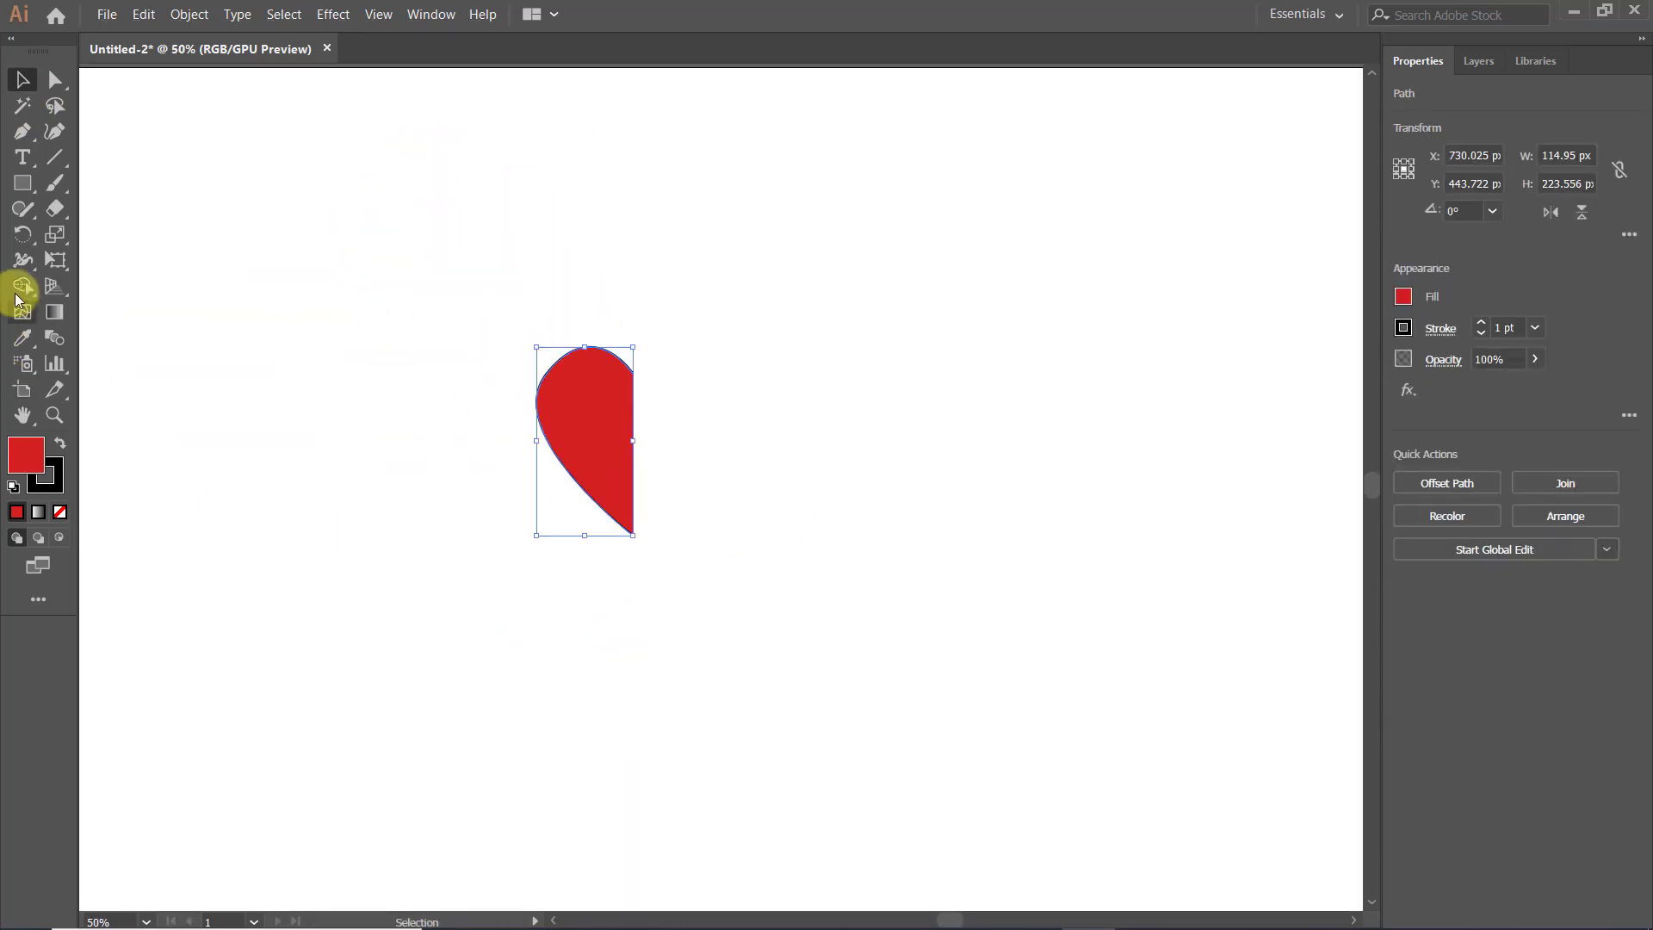
pyautogui.moveTo(23, 232); pyautogui.dragTo(71, 244)
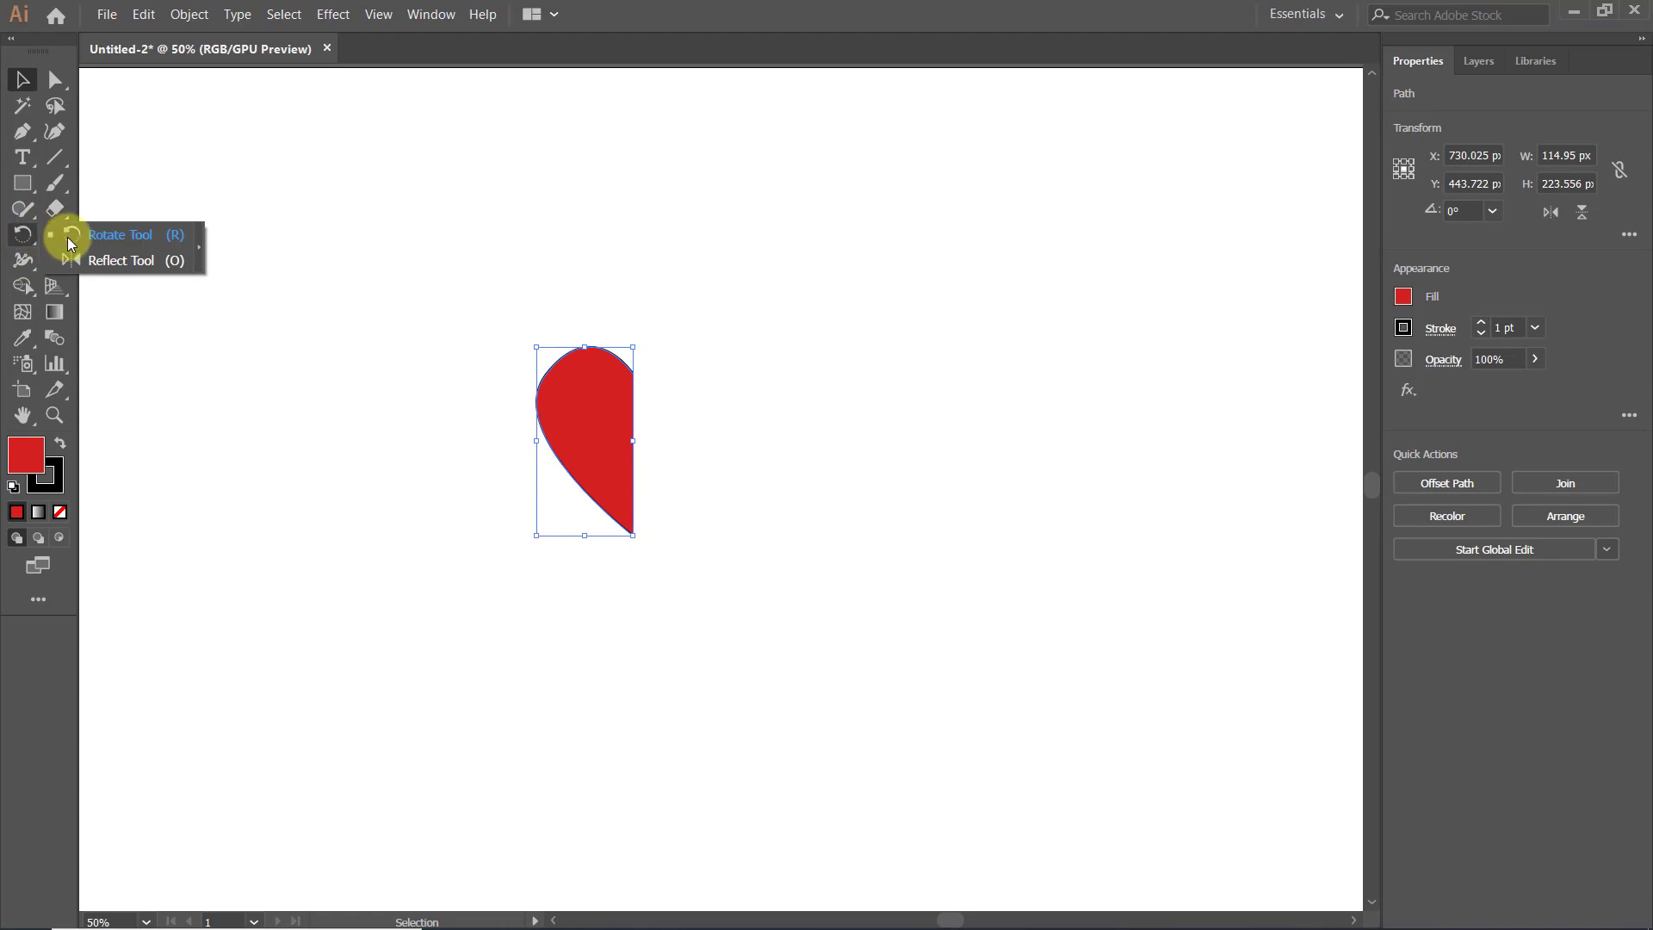
pyautogui.click(127, 262)
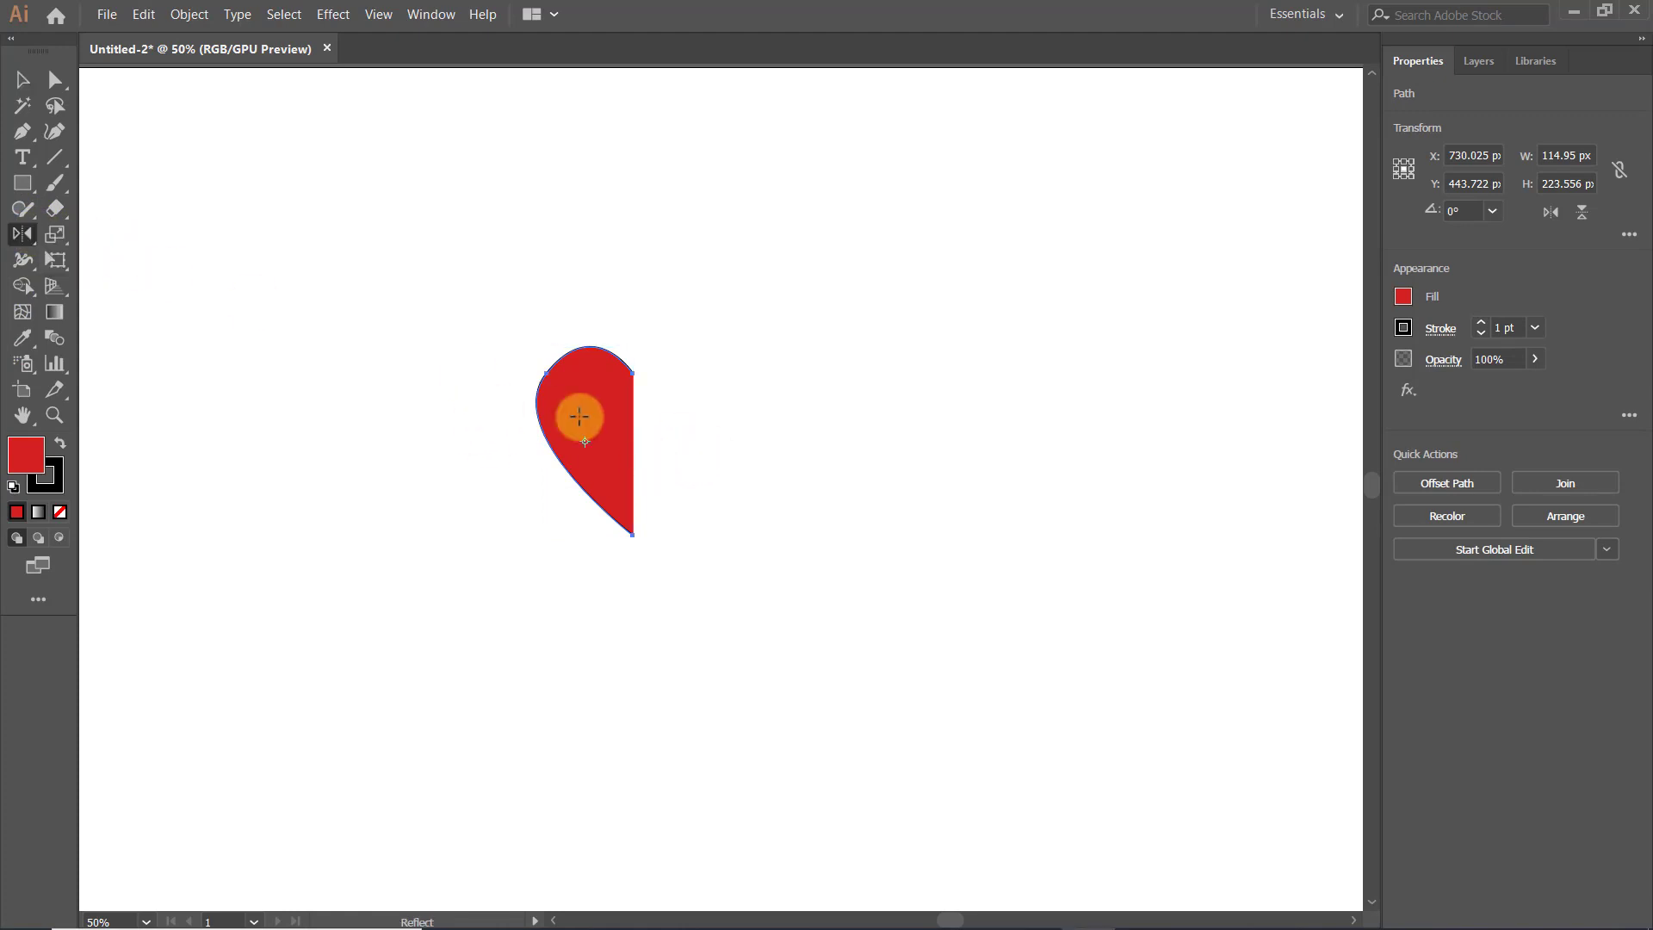
pyautogui.rightClick(607, 397)
pyautogui.click(993, 8)
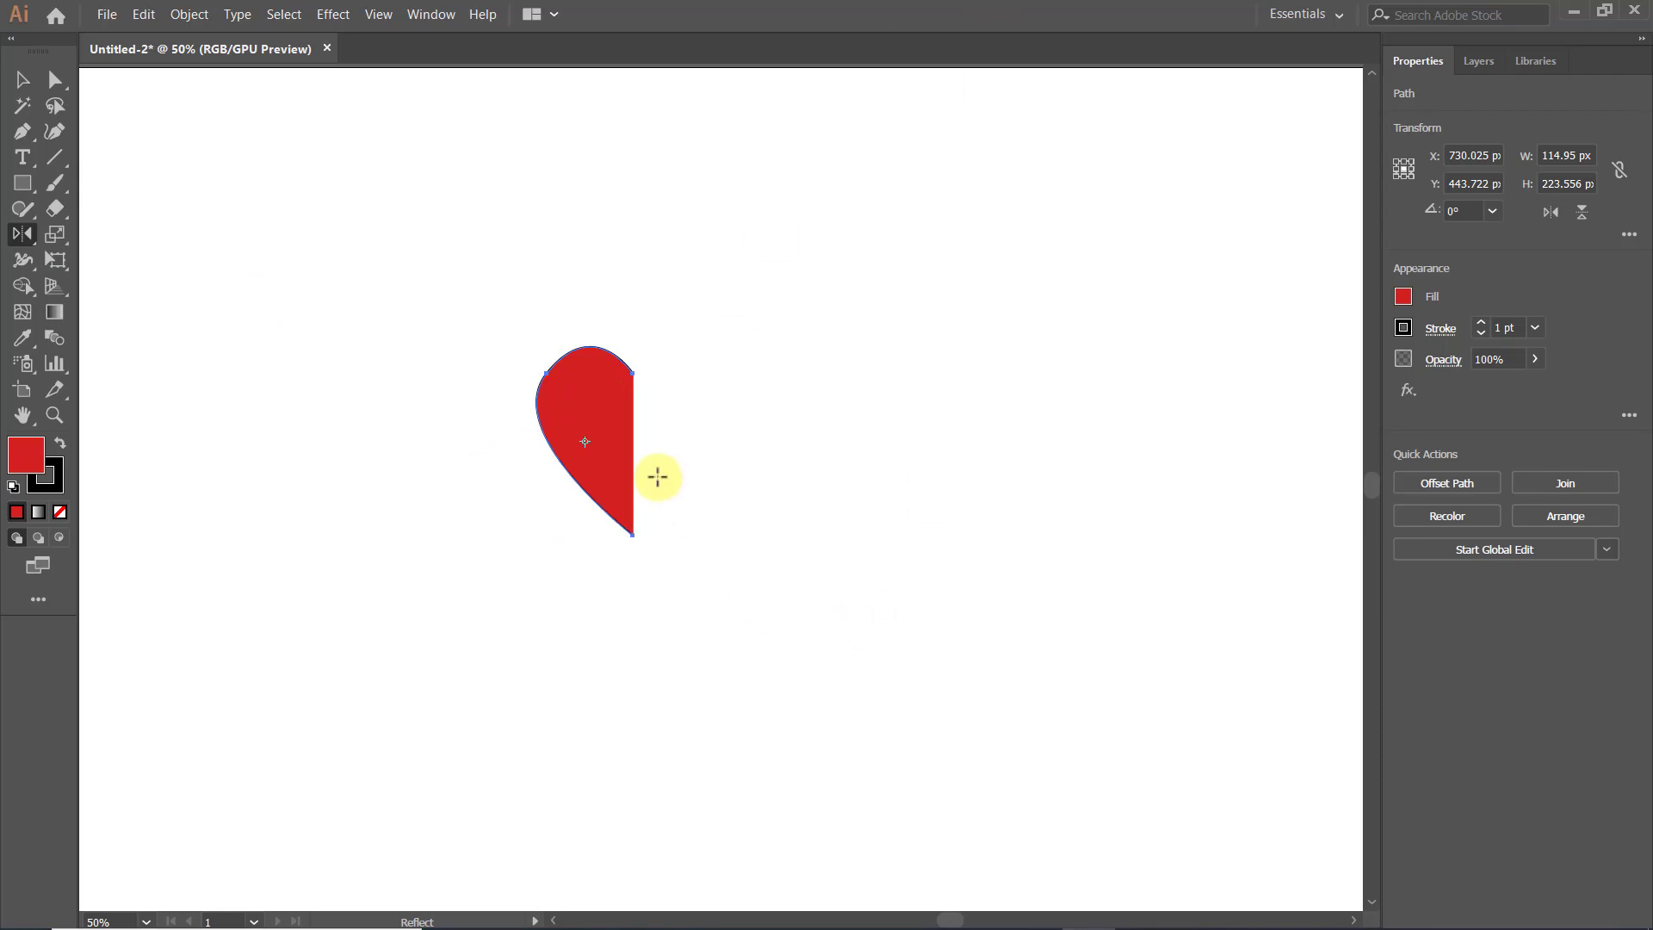
pyautogui.click(586, 440)
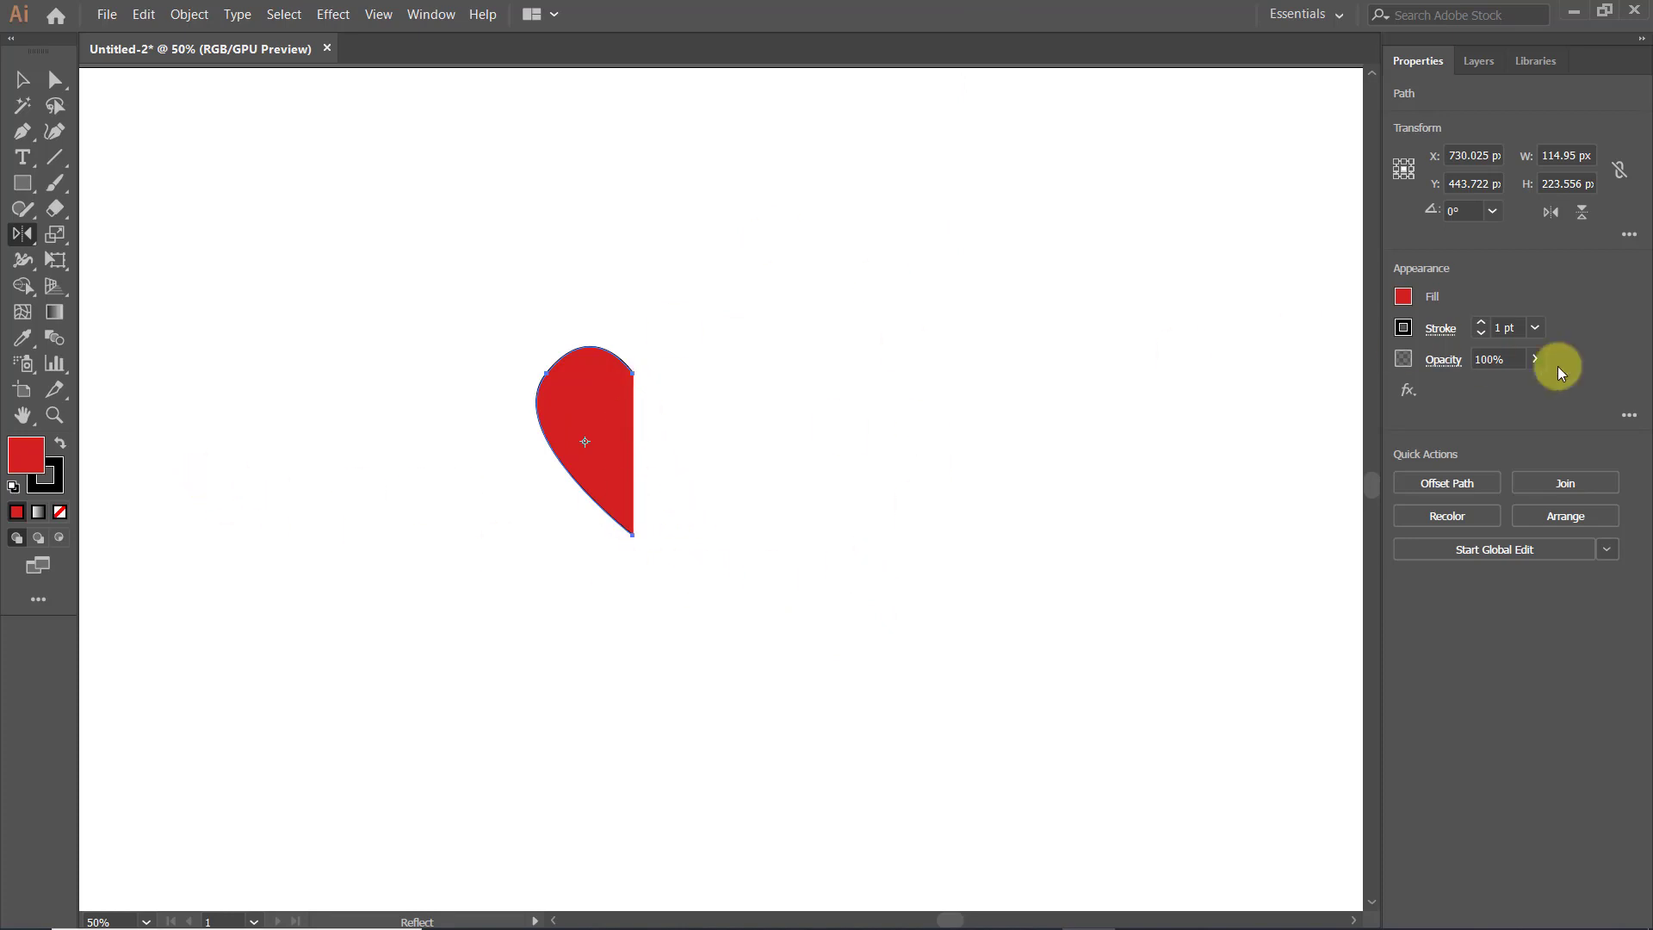
pyautogui.moveTo(564, 414); pyautogui.dragTo(702, 416)
pyautogui.hotkey('ctrl', 'z')
# Place a copy of the half-heart about 181 px to the right of the original, at the same height.
pyautogui.press('v')
pyautogui.moveTo(575, 427); pyautogui.dragTo(730, 446)
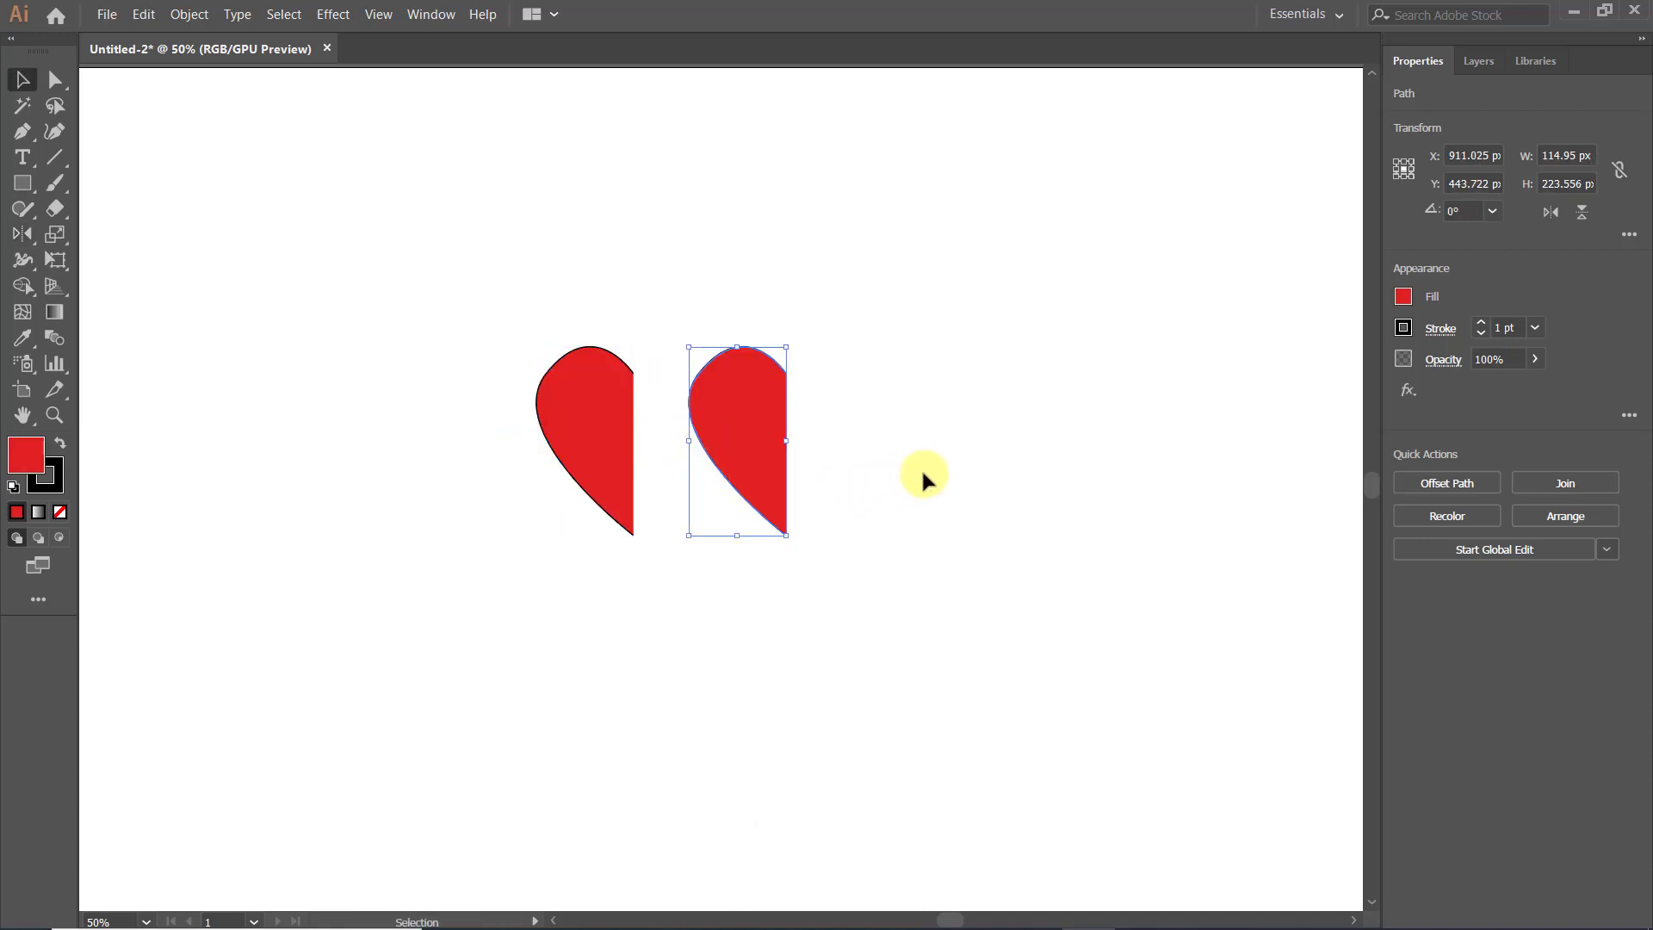
# Try to flip the copied half-heart horizontally and reflect it freehand about its centre, and undo the tilted reflection.
pyautogui.click(22, 233)
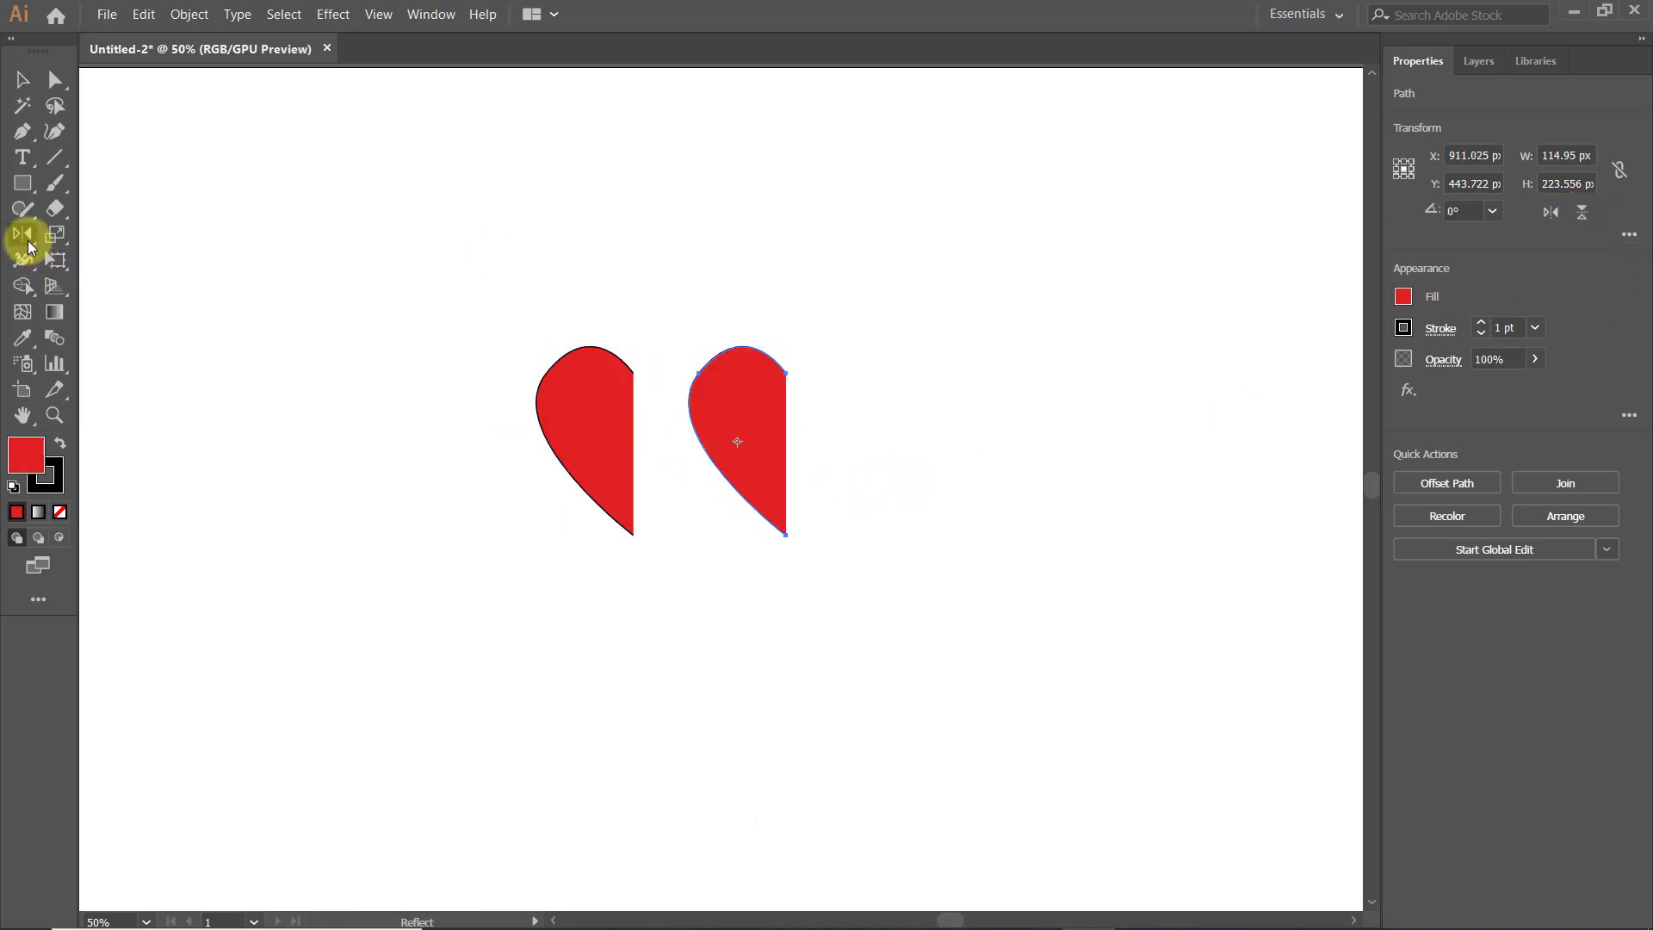
pyautogui.moveTo(758, 437); pyautogui.dragTo(759, 437)
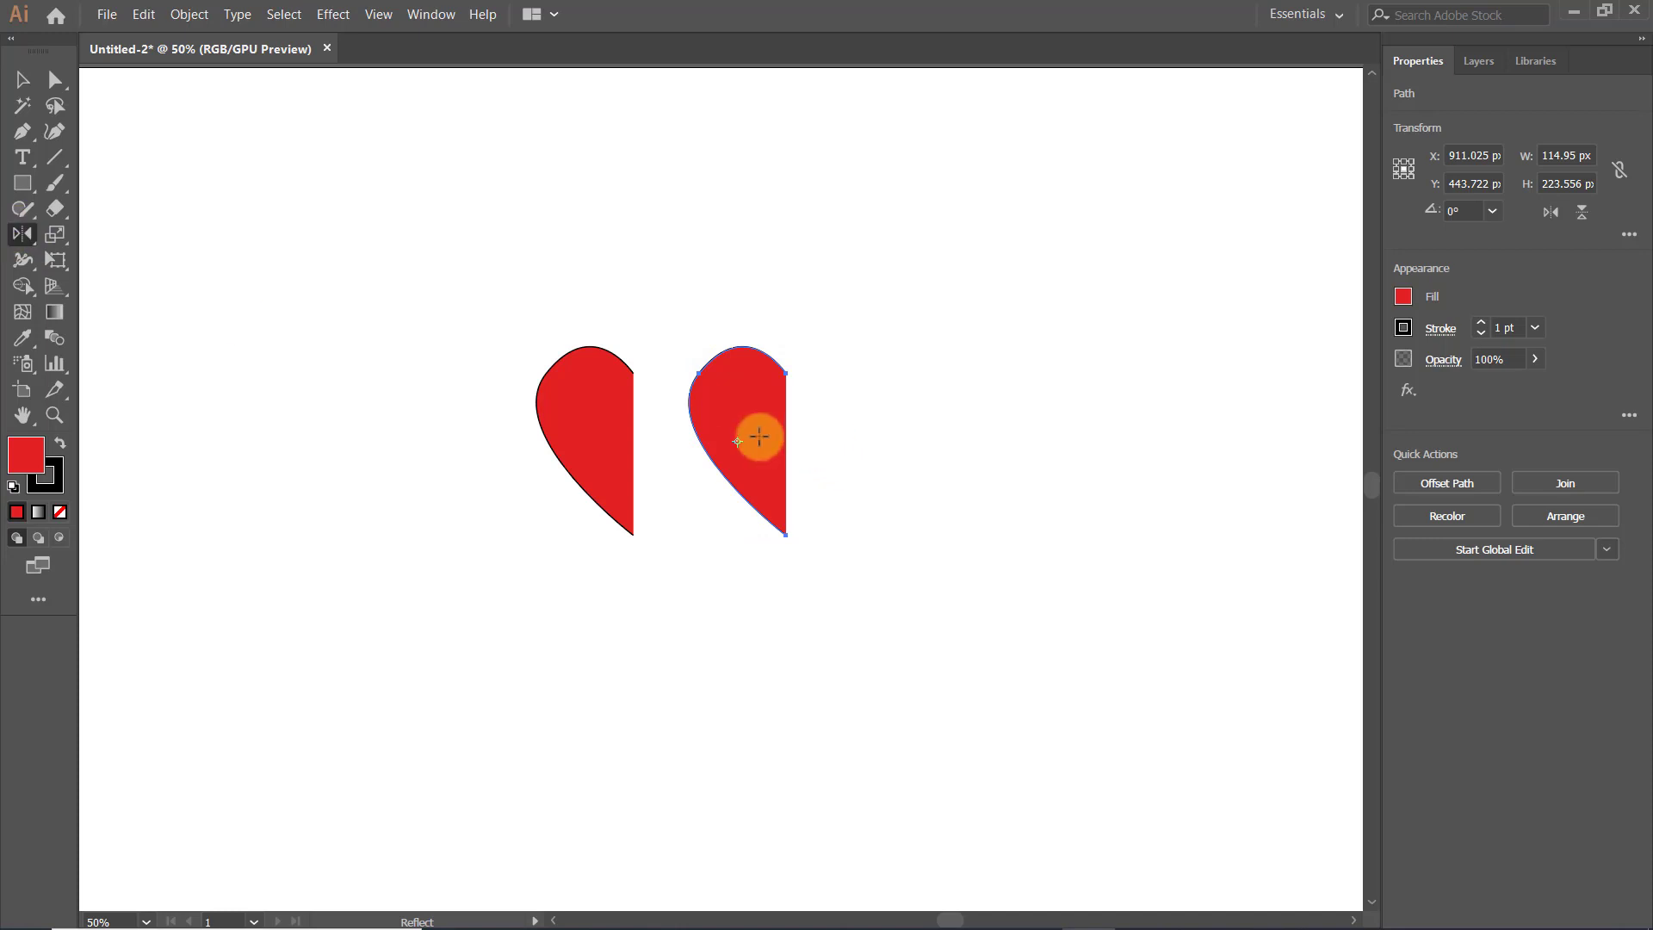
pyautogui.click(1550, 213)
pyautogui.click(1550, 212)
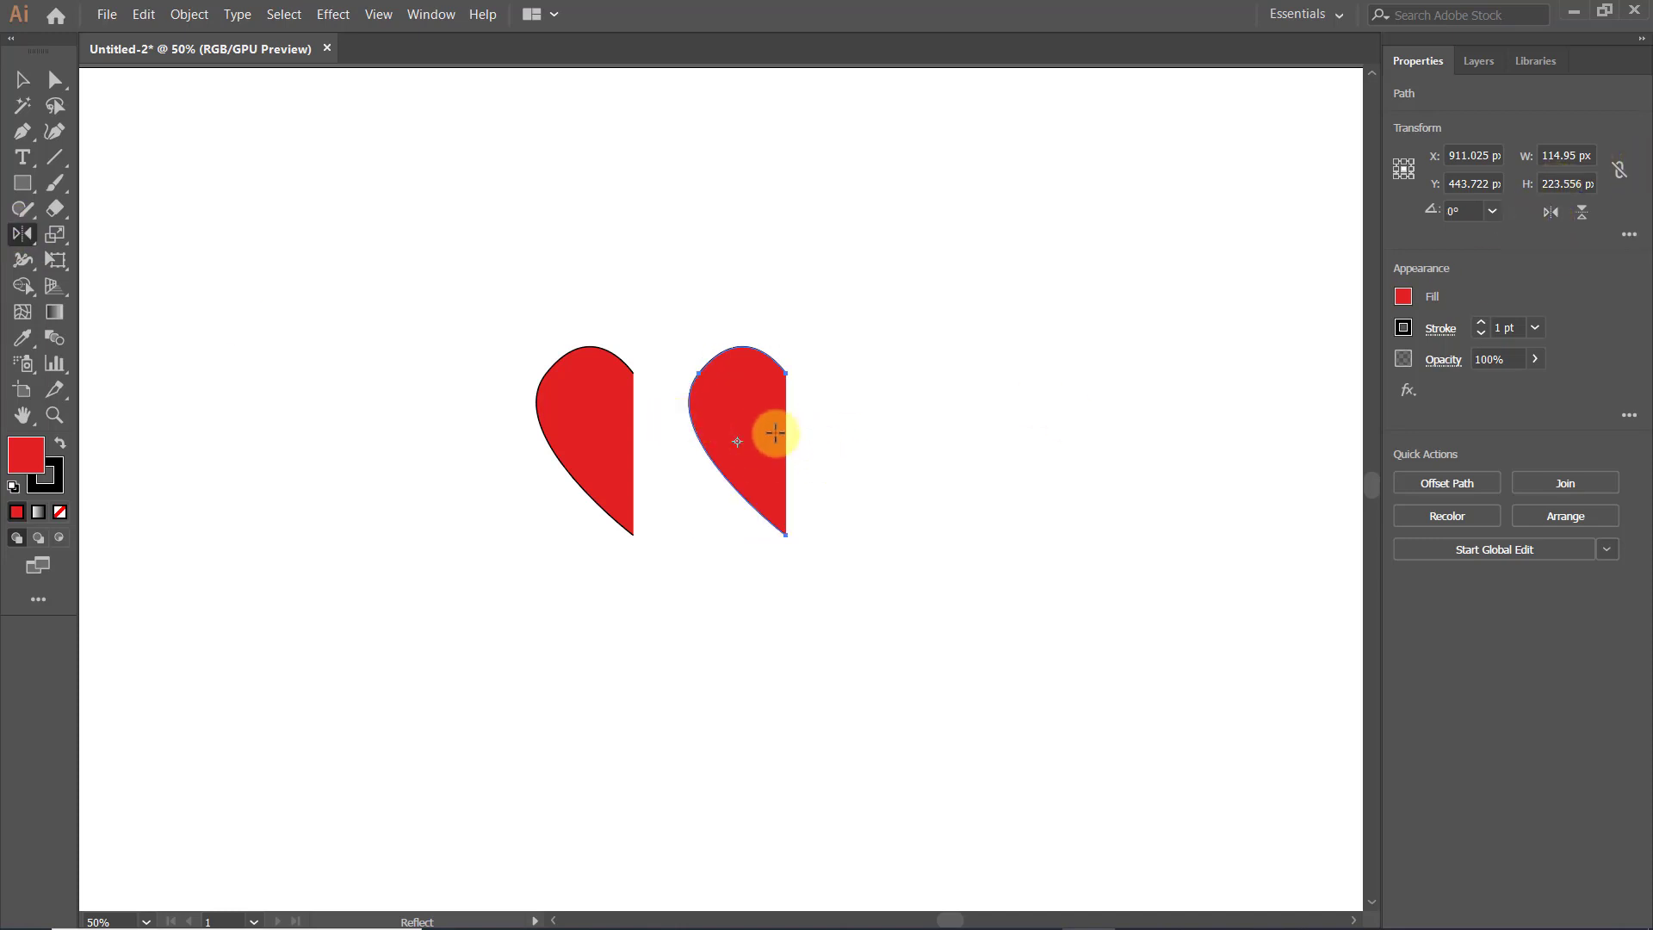
pyautogui.moveTo(775, 434); pyautogui.dragTo(190, 148)
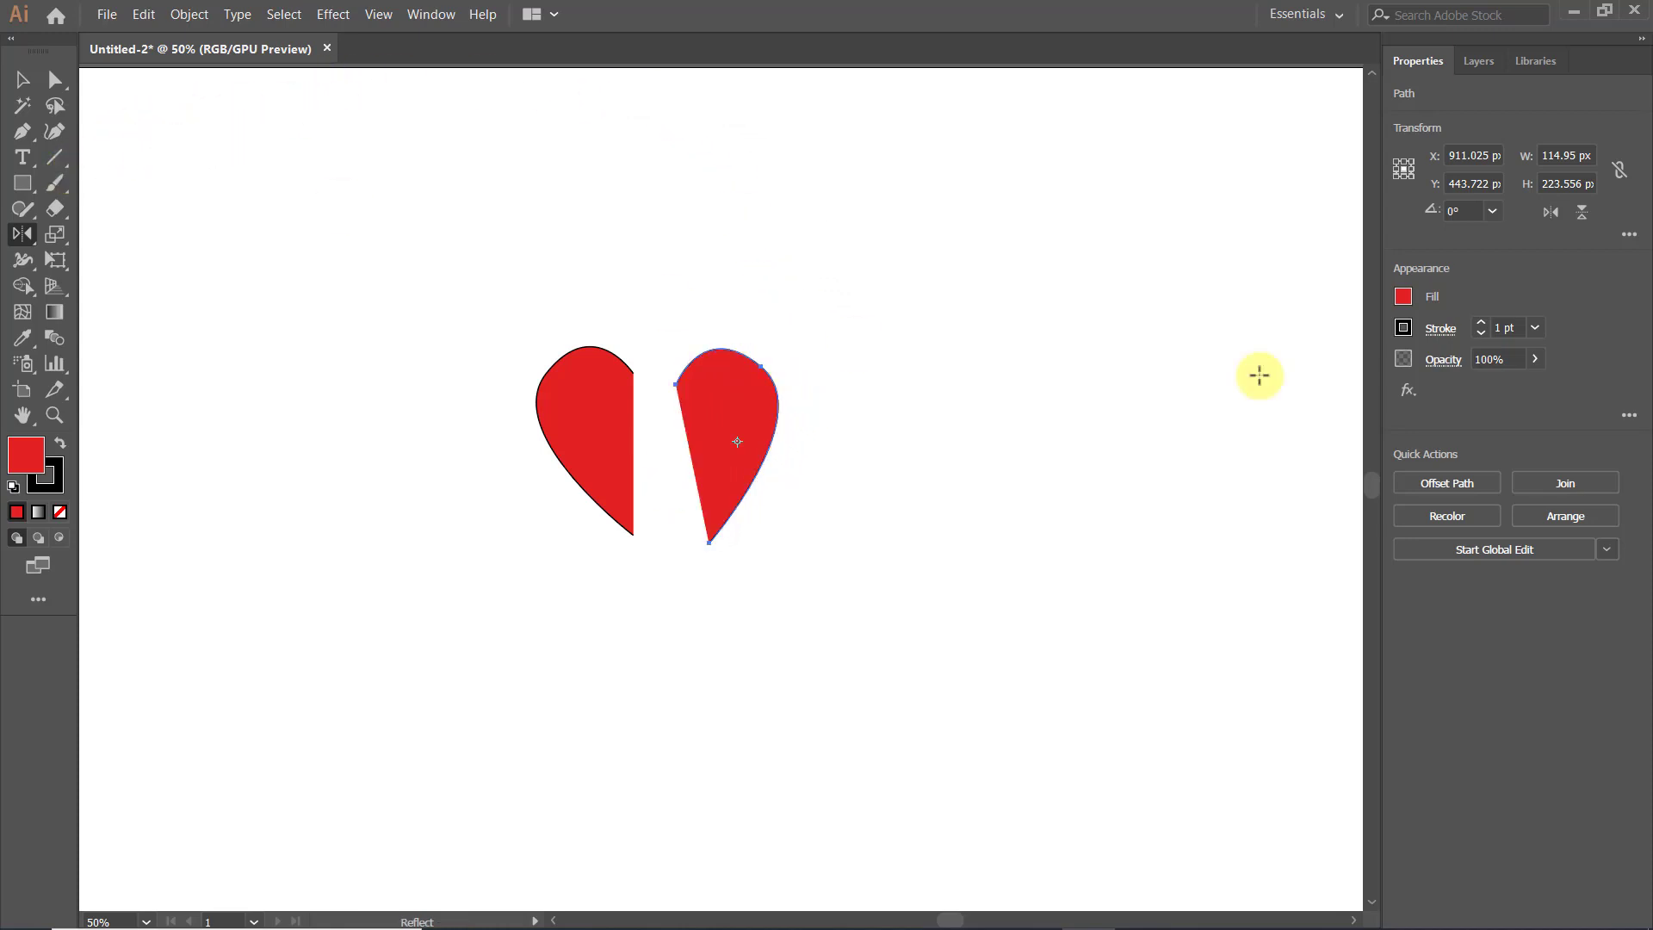
pyautogui.hotkey('ctrl', 'z')
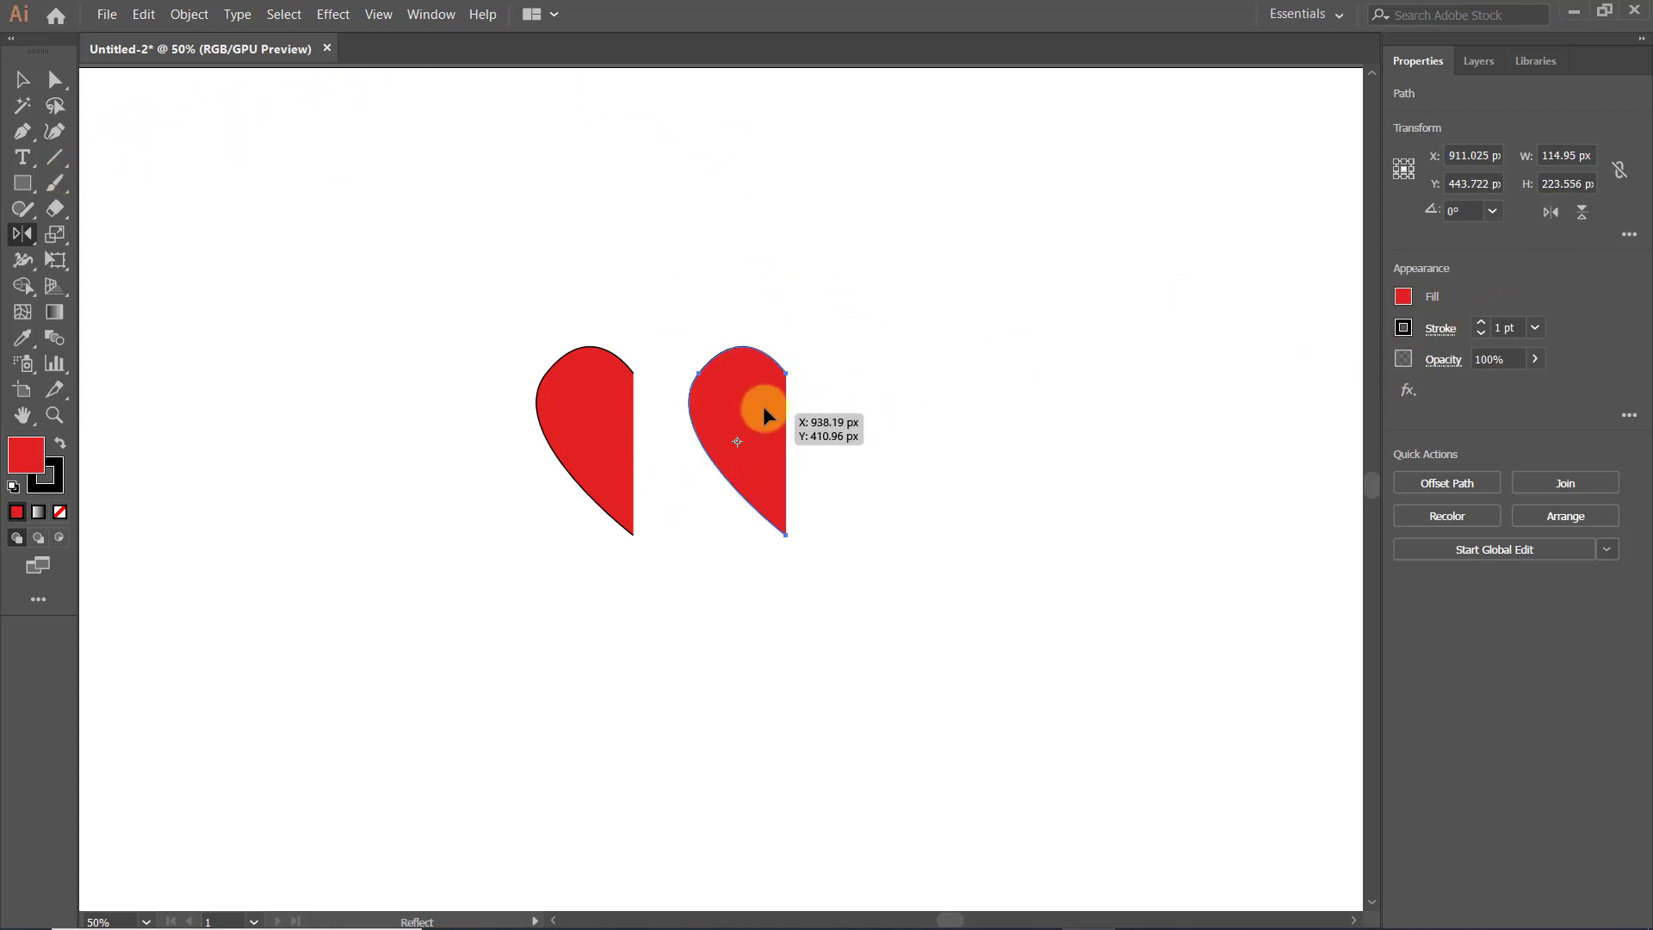
# Reflect the copied half-heart across an exactly vertical axis to form the heart's right half.
pyautogui.moveTo(765, 416); pyautogui.dragTo(721, 238)
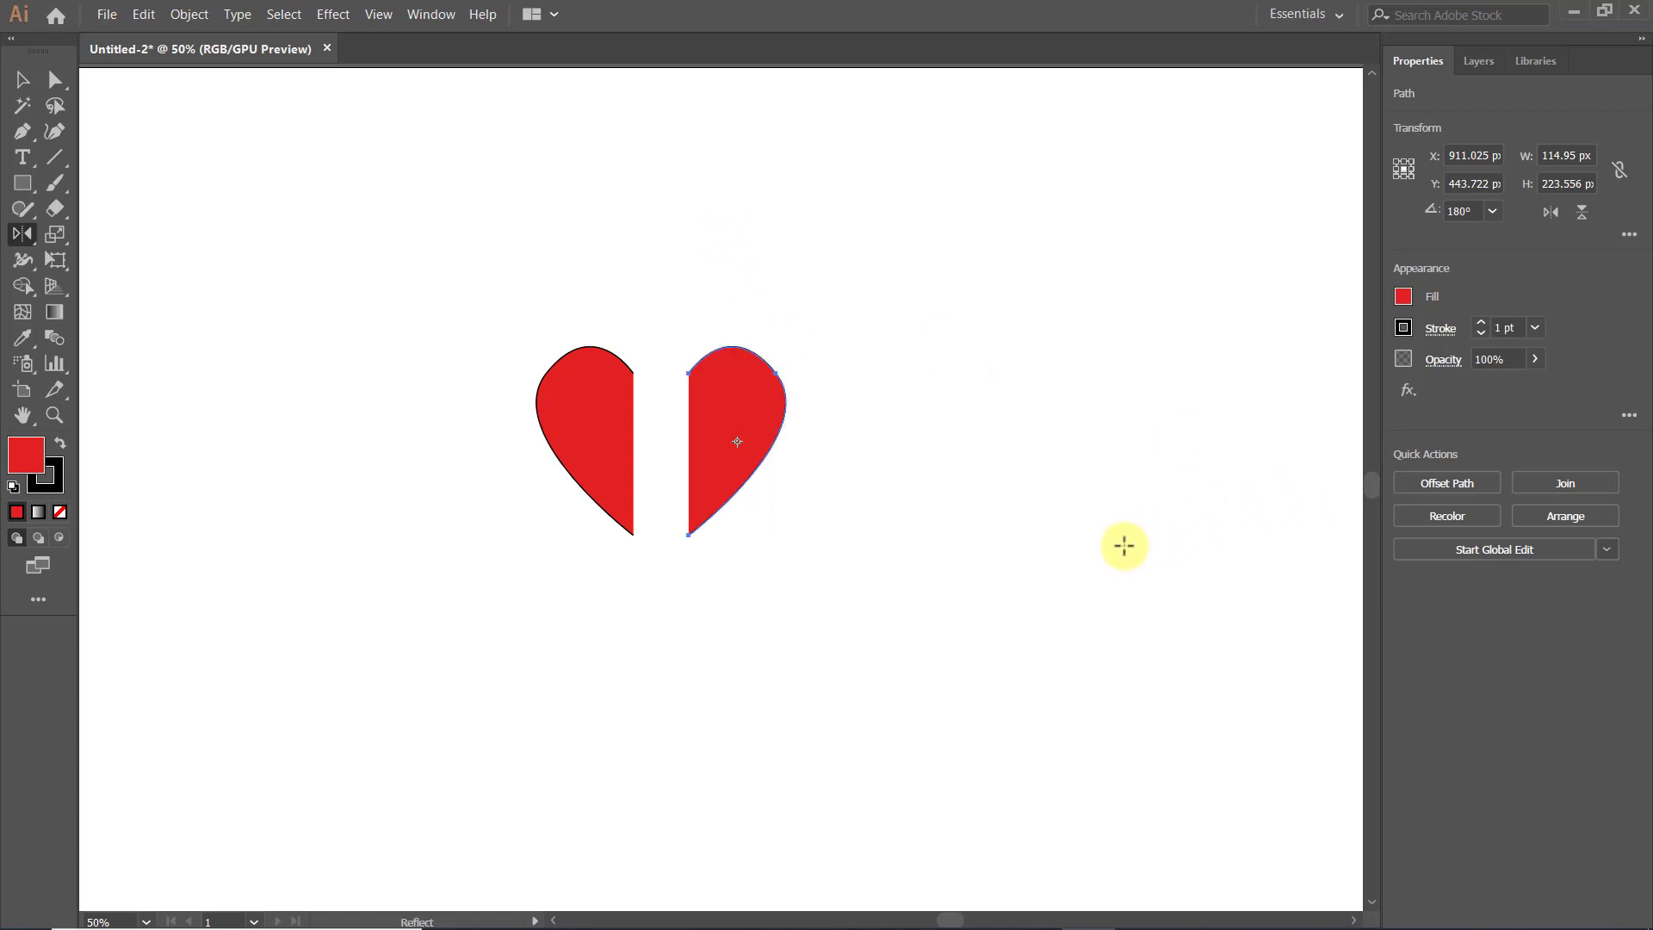
pyautogui.click(1554, 216)
pyautogui.click(1549, 215)
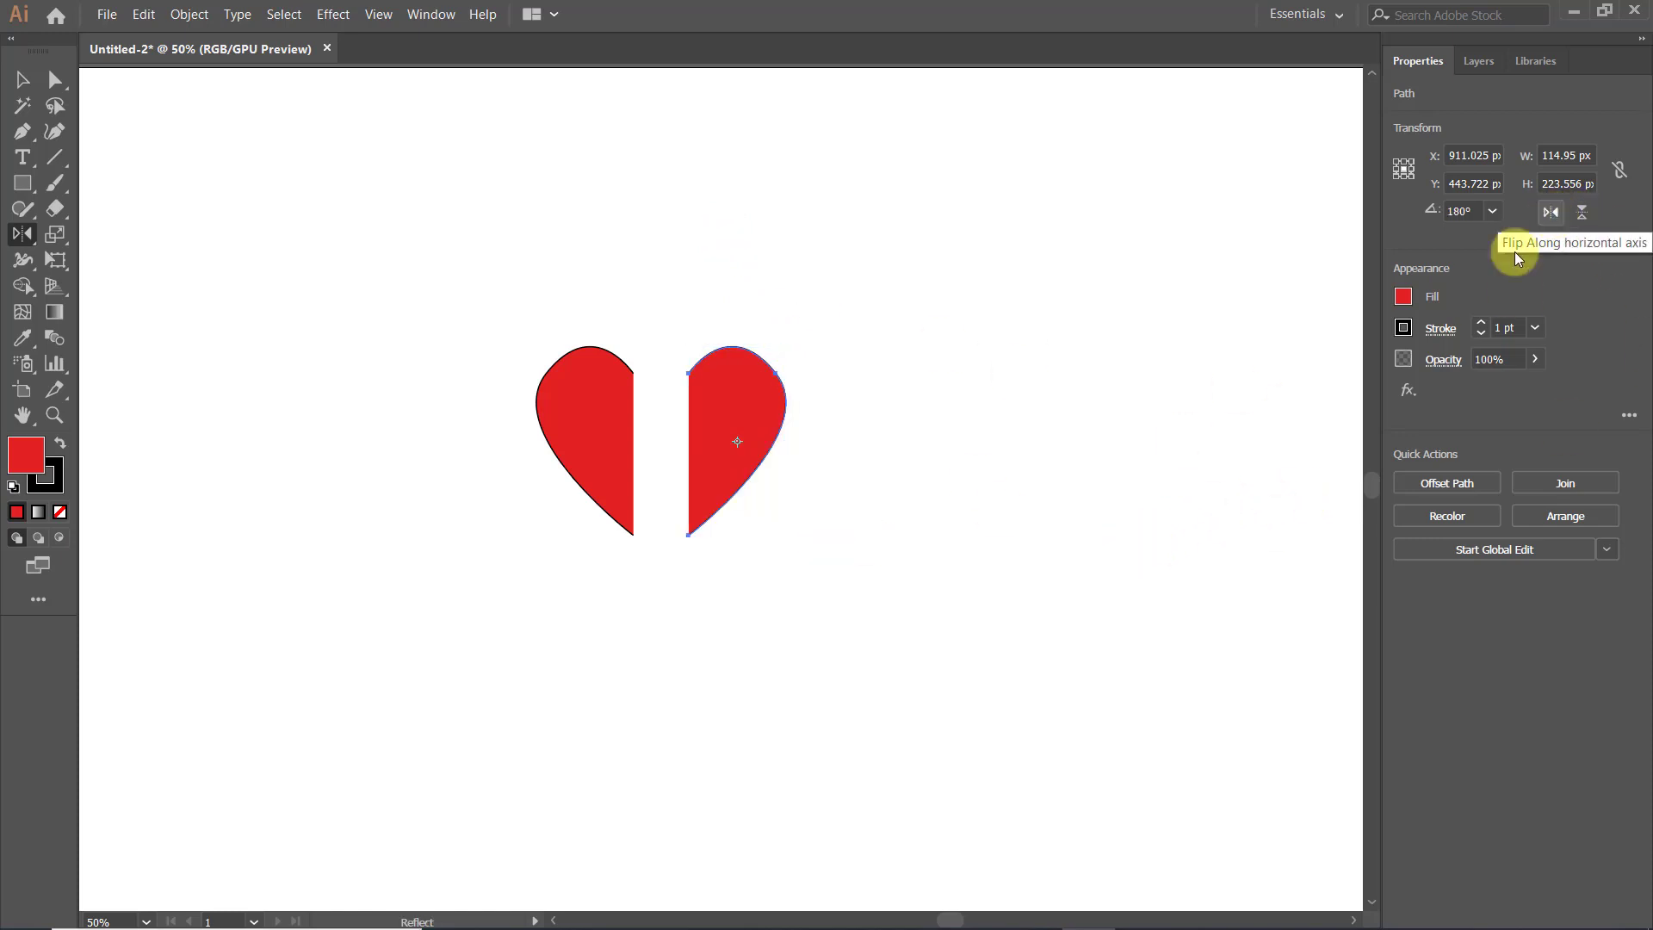
# Move the mirrored half left so its straight edge meets the left half, completing the heart.
pyautogui.scroll(1, 661, 419)
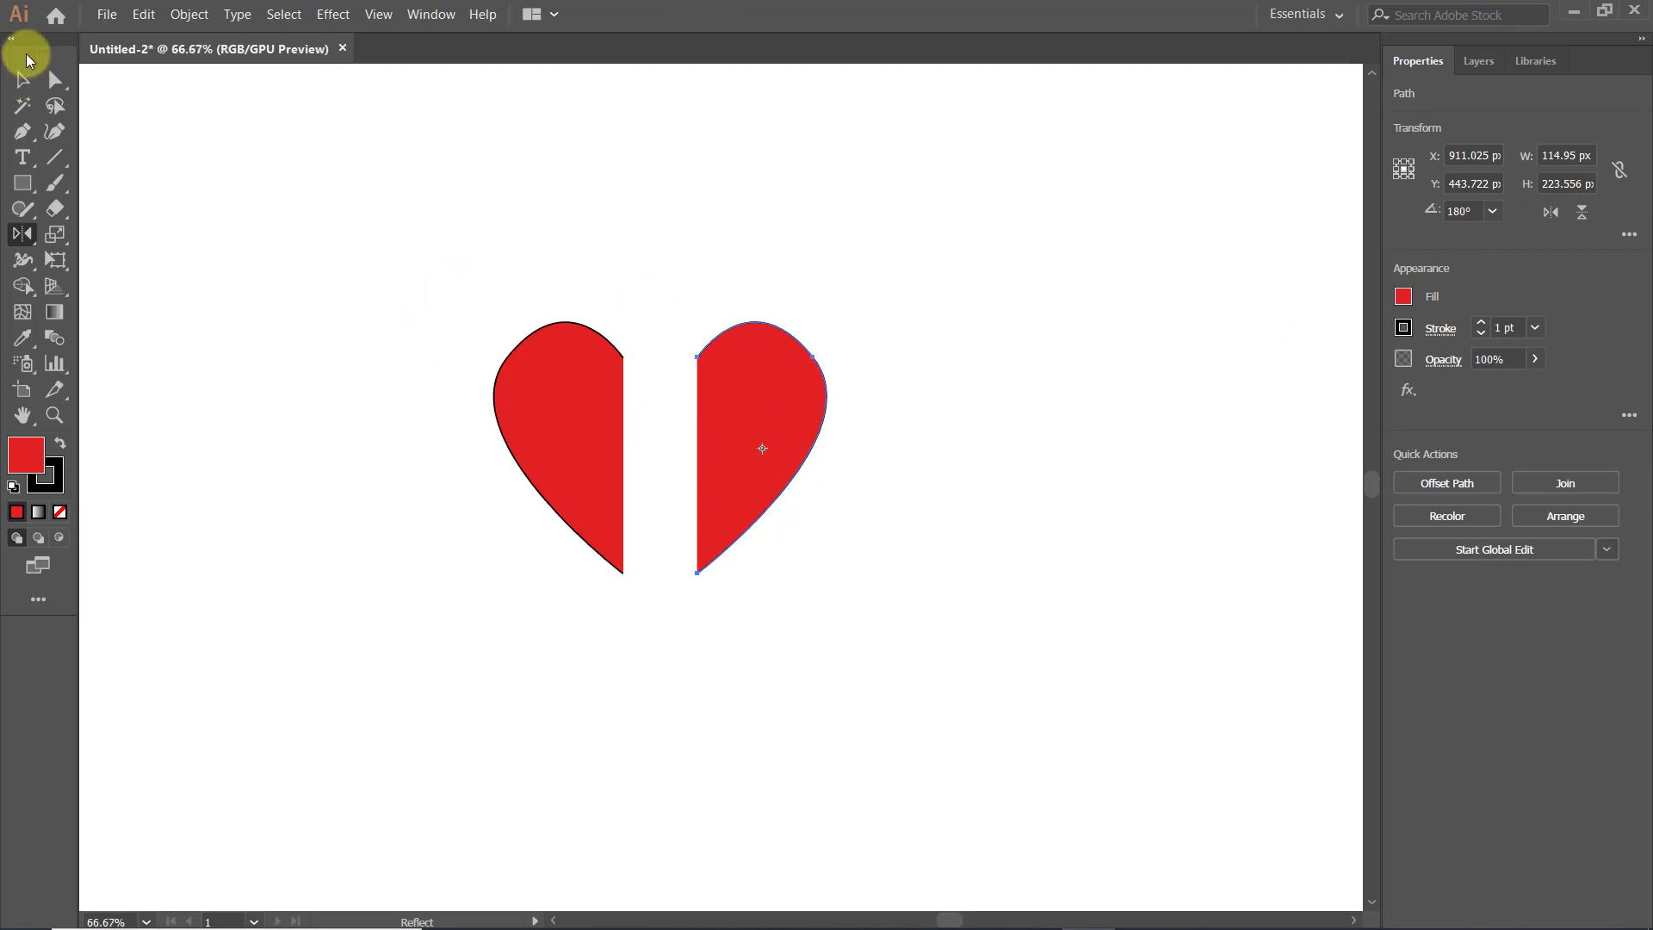
pyautogui.click(24, 78)
pyautogui.scroll(1, 653, 405)
pyautogui.moveTo(801, 412); pyautogui.dragTo(677, 389)
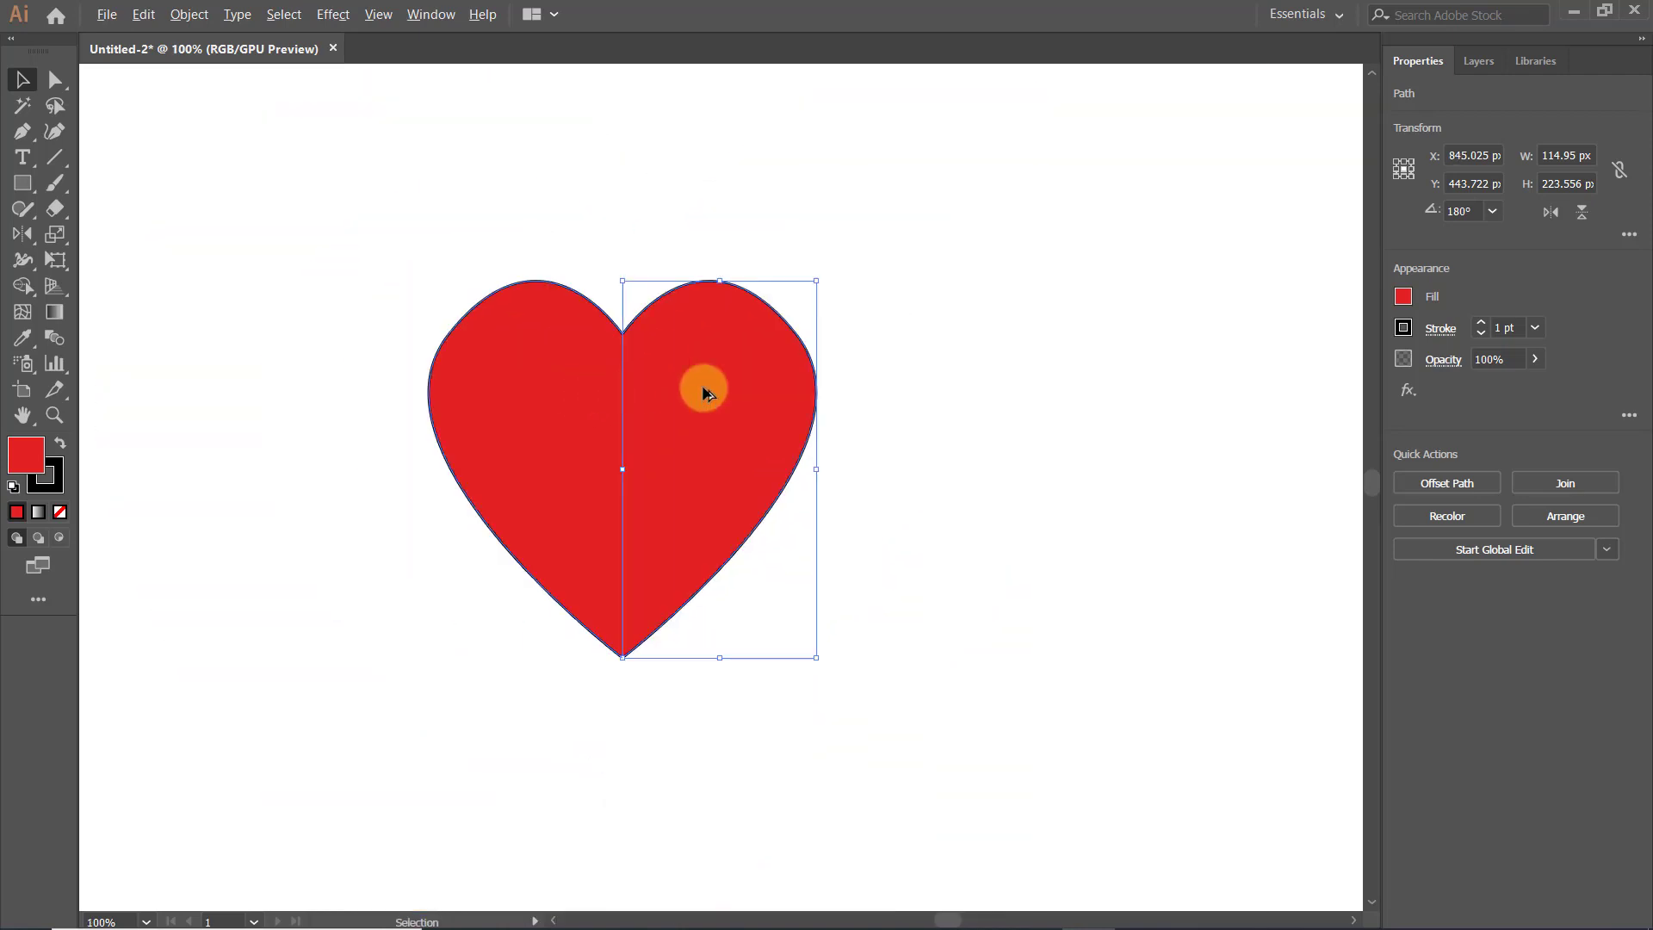
pyautogui.click(882, 399)
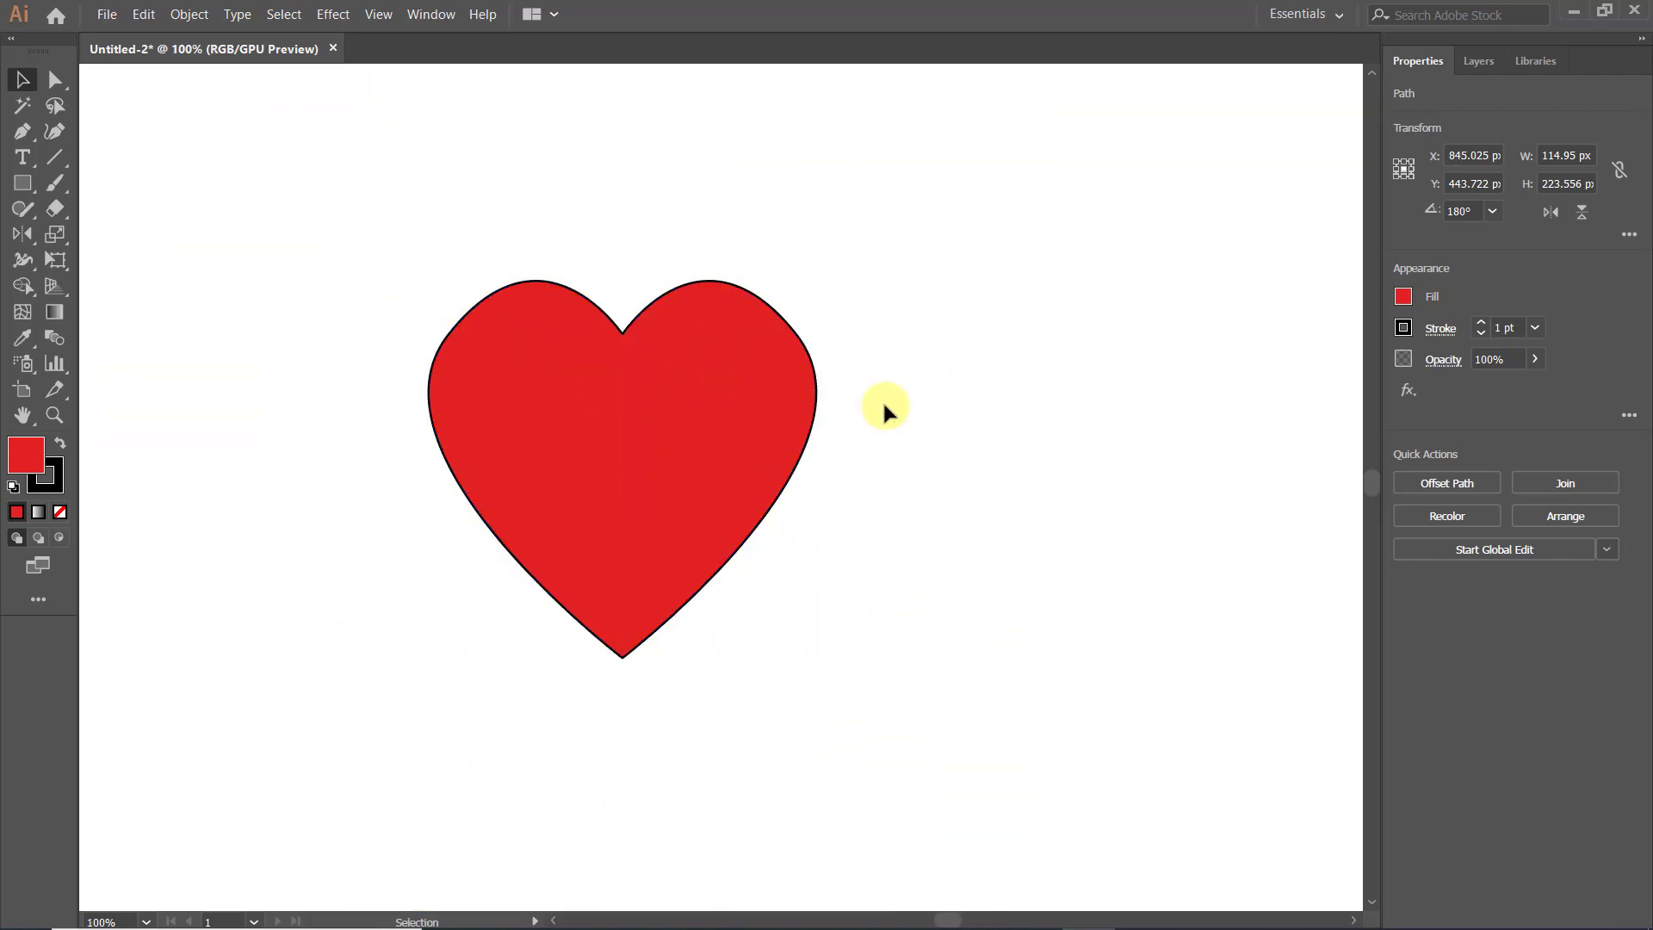
# Select both heart halves, group them into one object and deselect it.
pyautogui.scroll(-4, 845, 406)
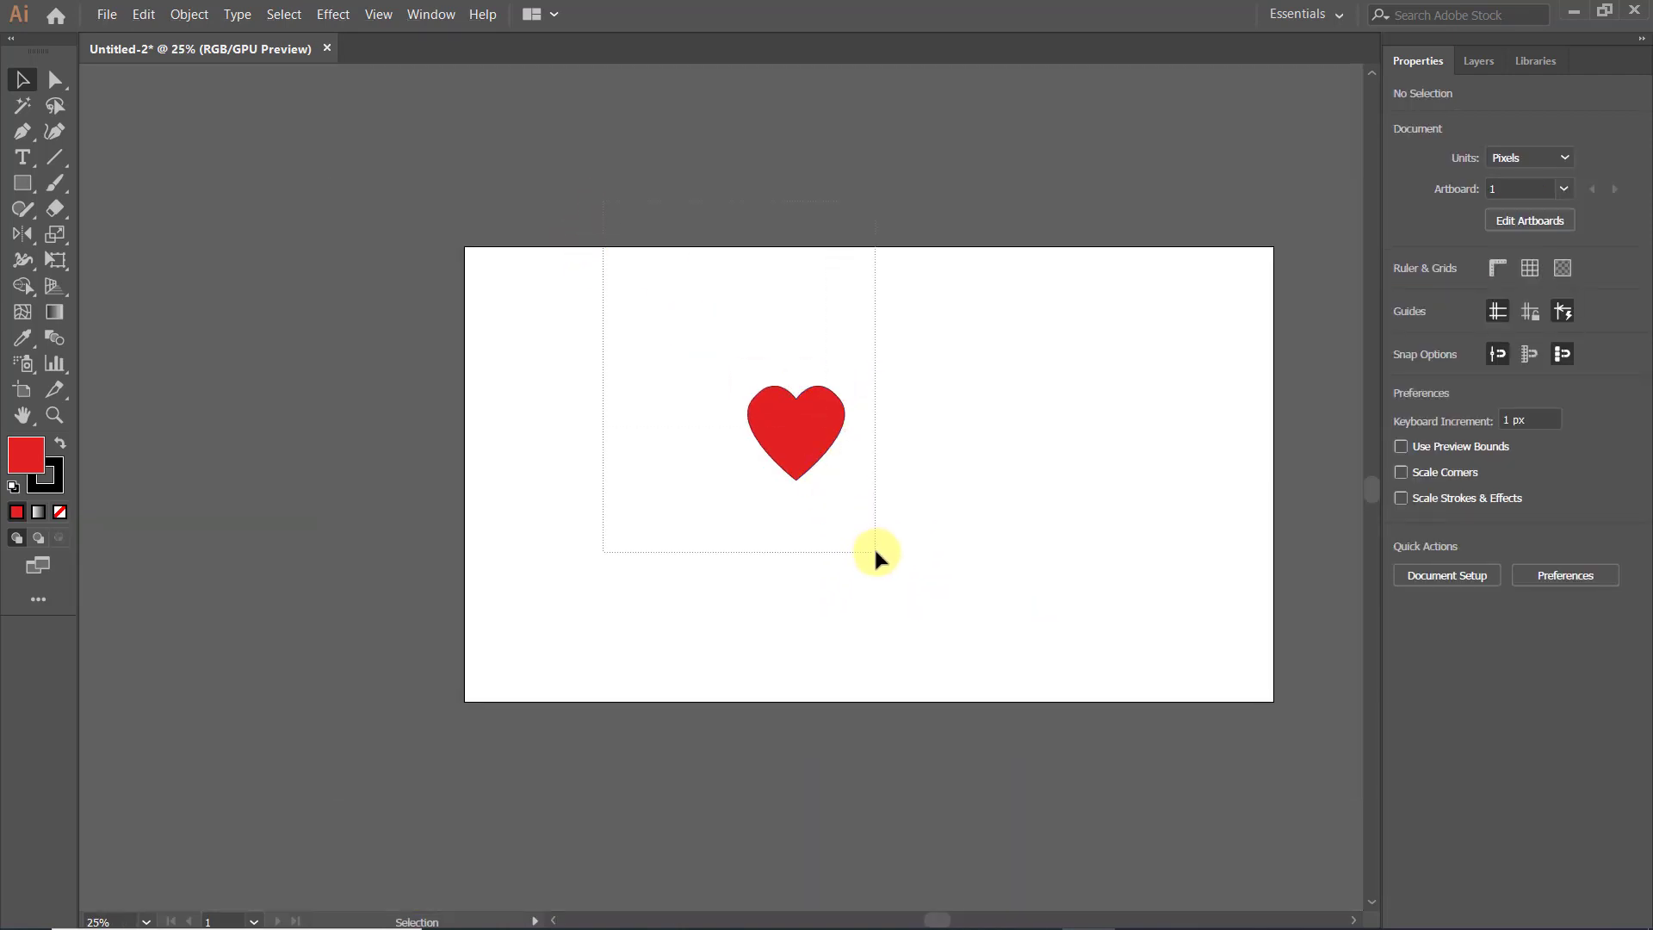
pyautogui.moveTo(875, 552); pyautogui.dragTo(879, 551)
pyautogui.hotkey('ctrl', 'g')
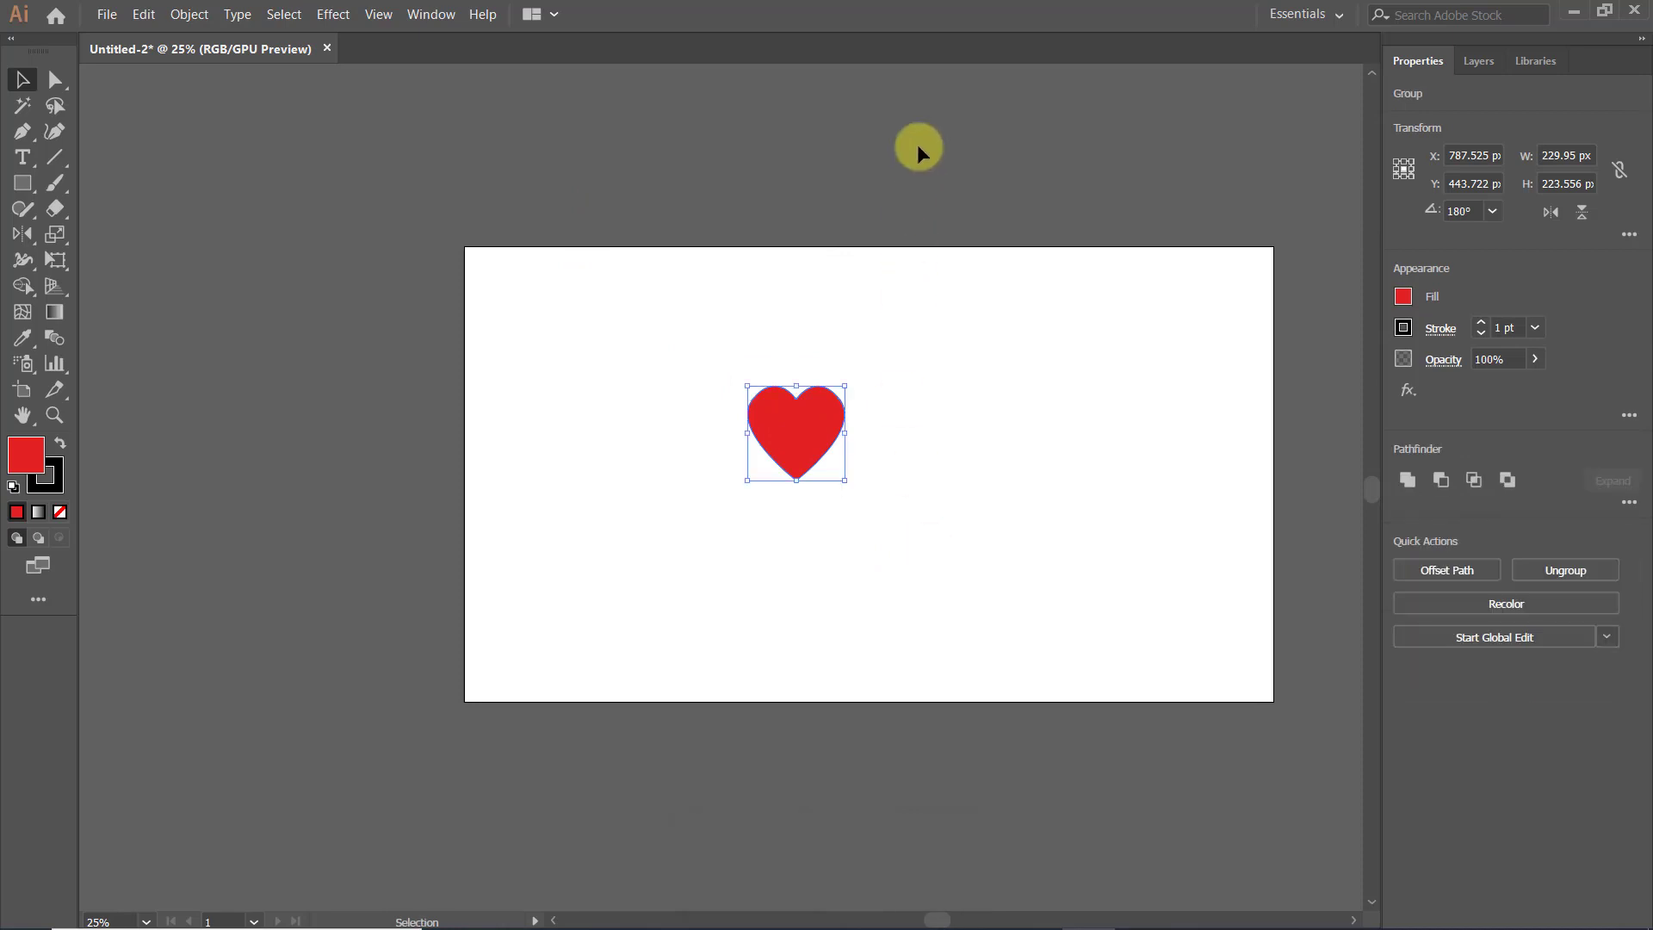
pyautogui.click(919, 149)
# Isolate the heart group and fill its right half with the brighter red F22222.
pyautogui.scroll(1, 980, 563)
pyautogui.moveTo(884, 485); pyautogui.dragTo(745, 487)
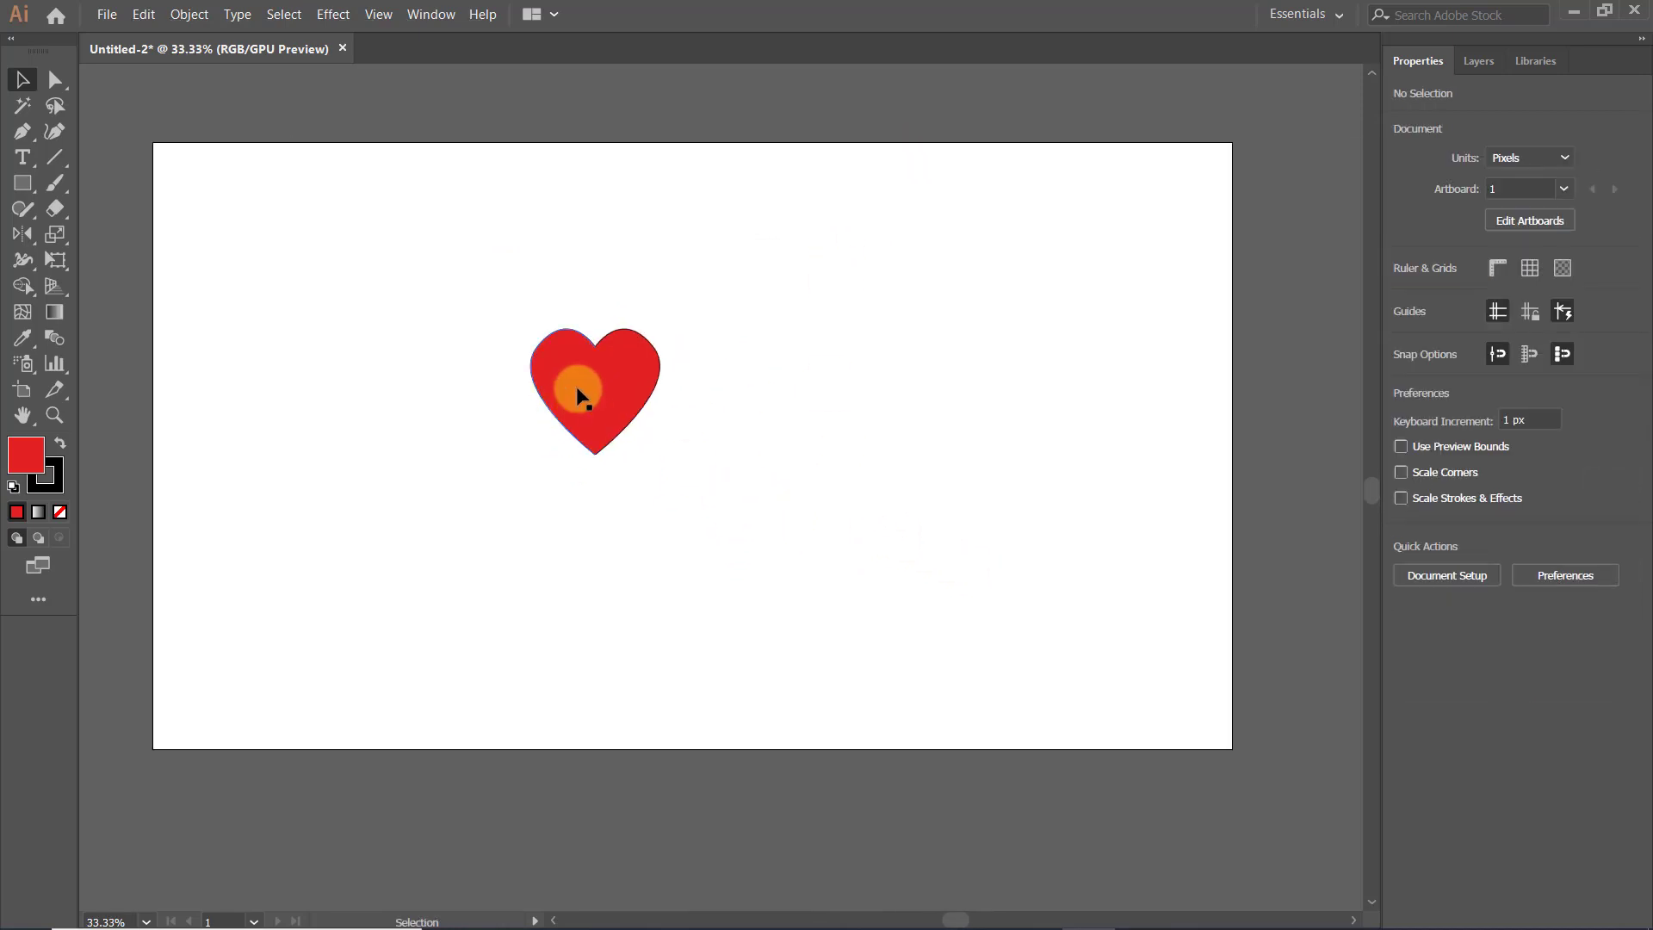
pyautogui.doubleClick(544, 370)
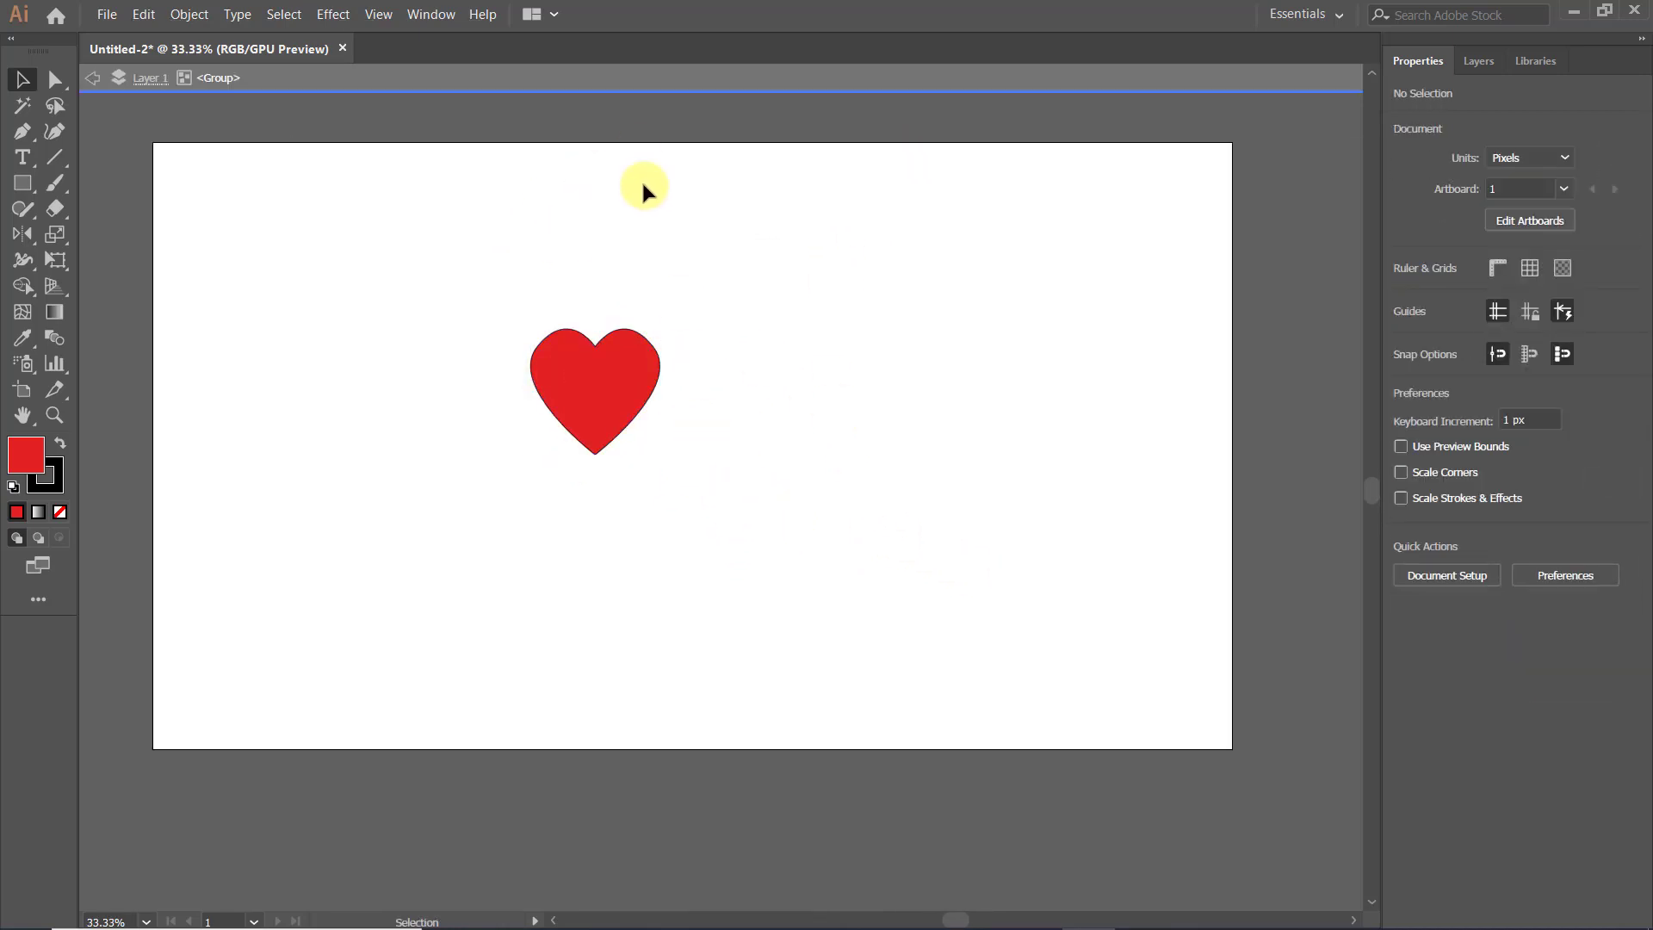
pyautogui.click(561, 425)
pyautogui.doubleClick(35, 461)
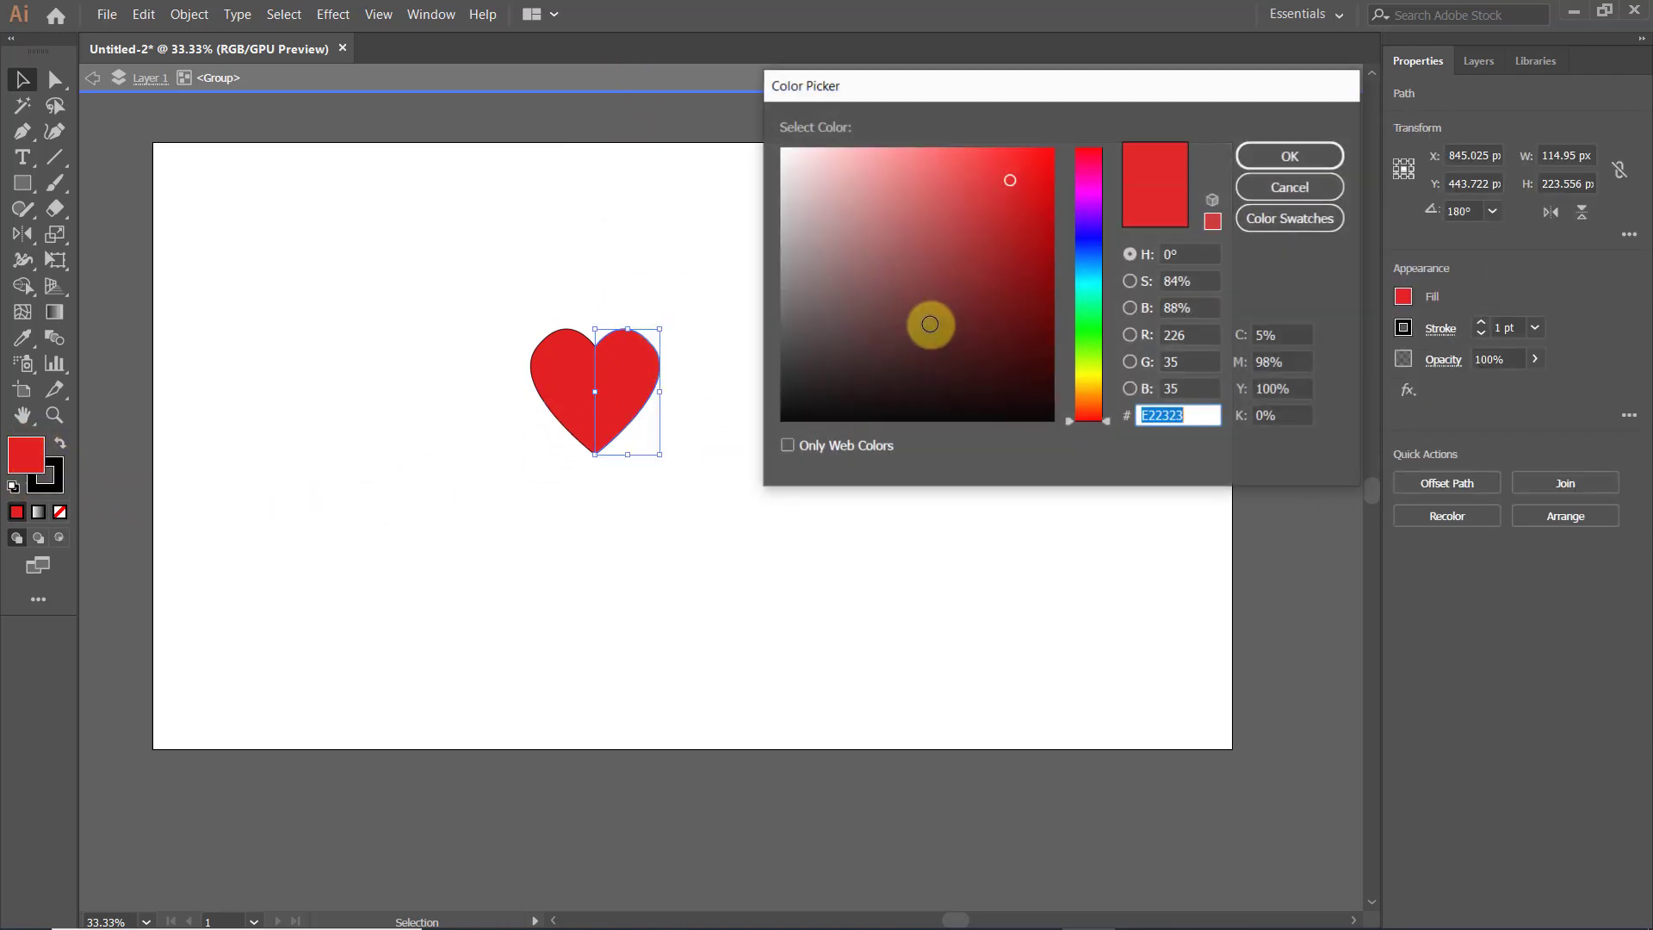
pyautogui.moveTo(970, 184)
pyautogui.mouseDown()
pyautogui.moveTo(967, 158)
pyautogui.moveTo(1017, 161)
pyautogui.mouseUp()
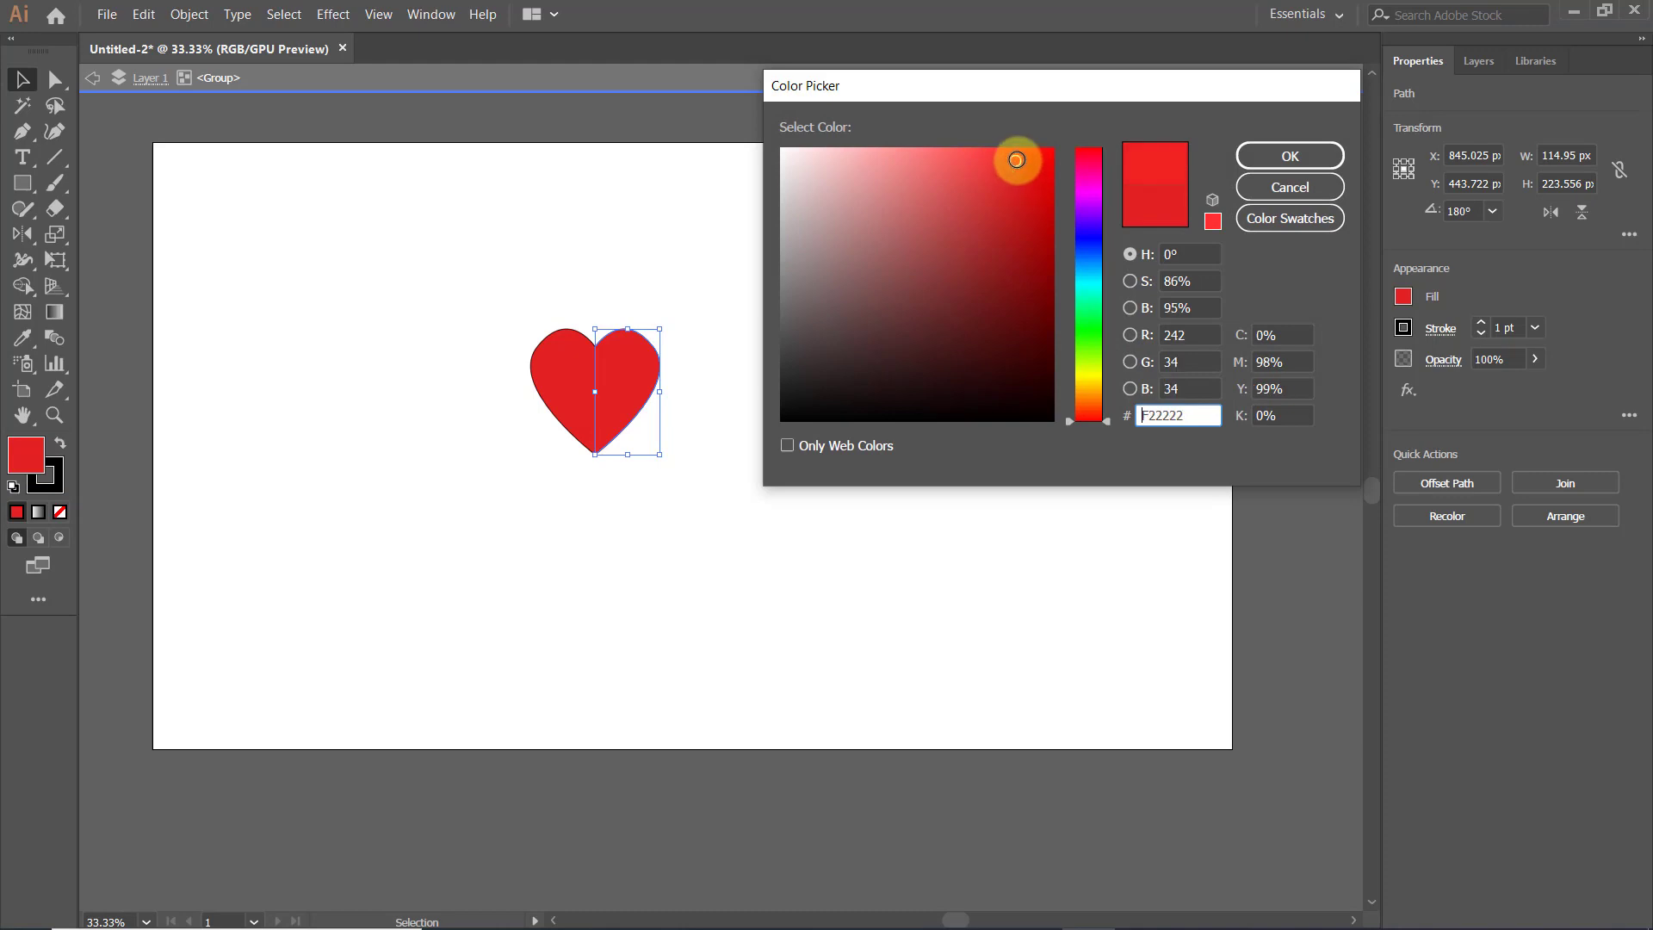
pyautogui.click(1292, 164)
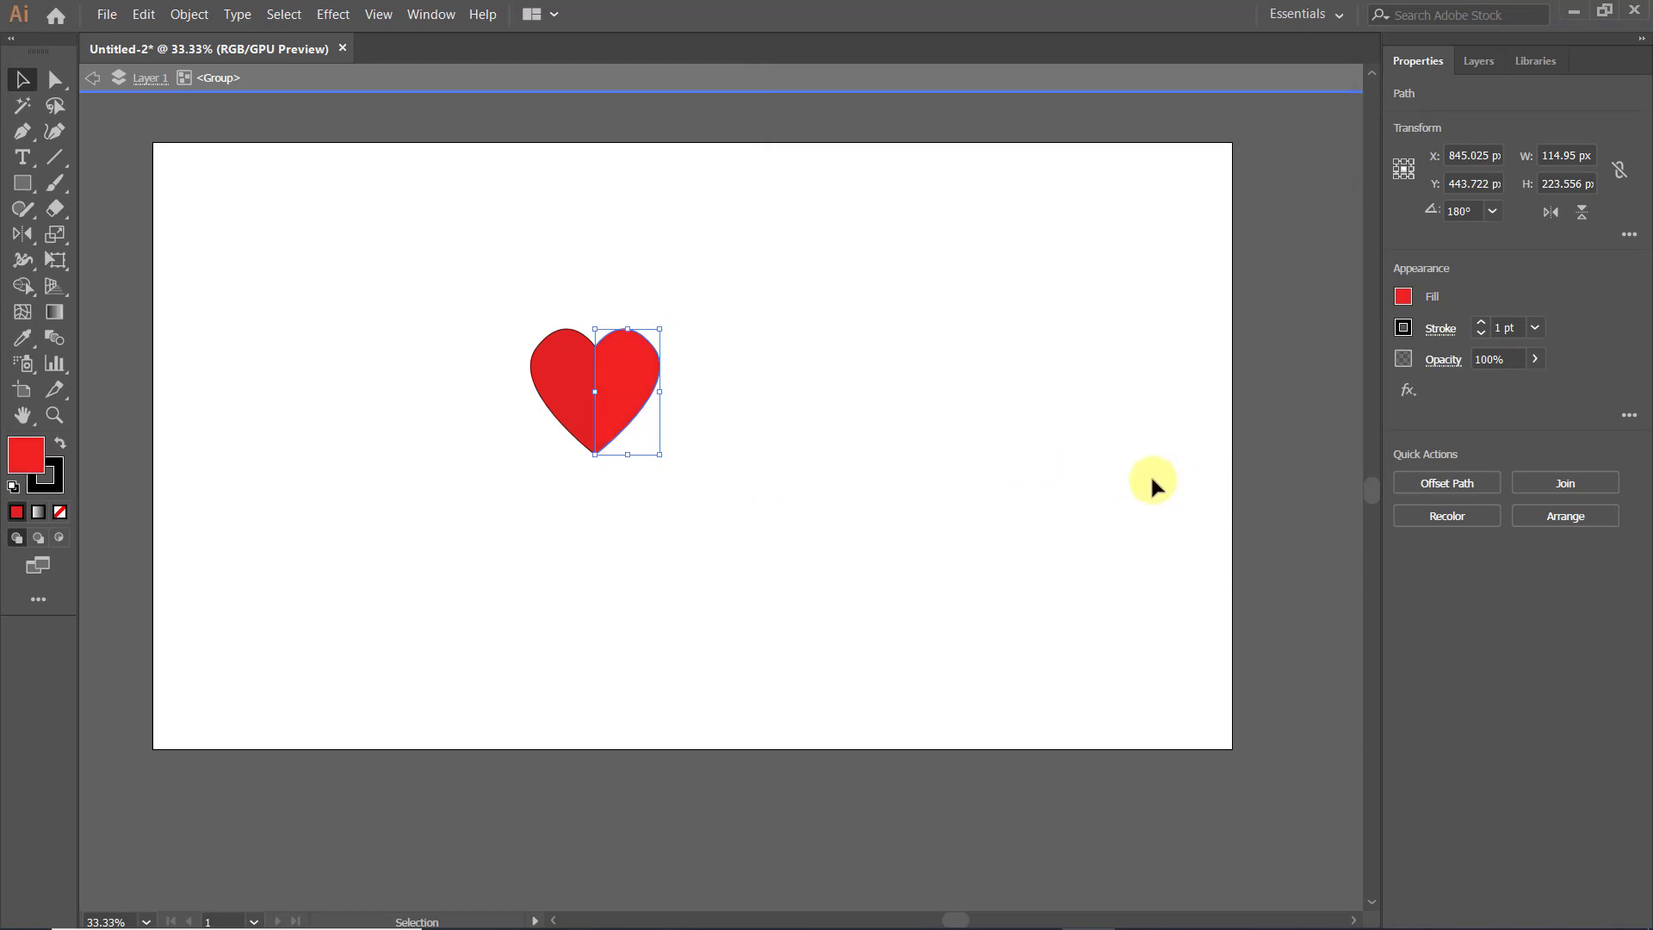
# Fill the heart's left half with a darker red and leave the group's isolation mode.
pyautogui.doubleClick(551, 371)
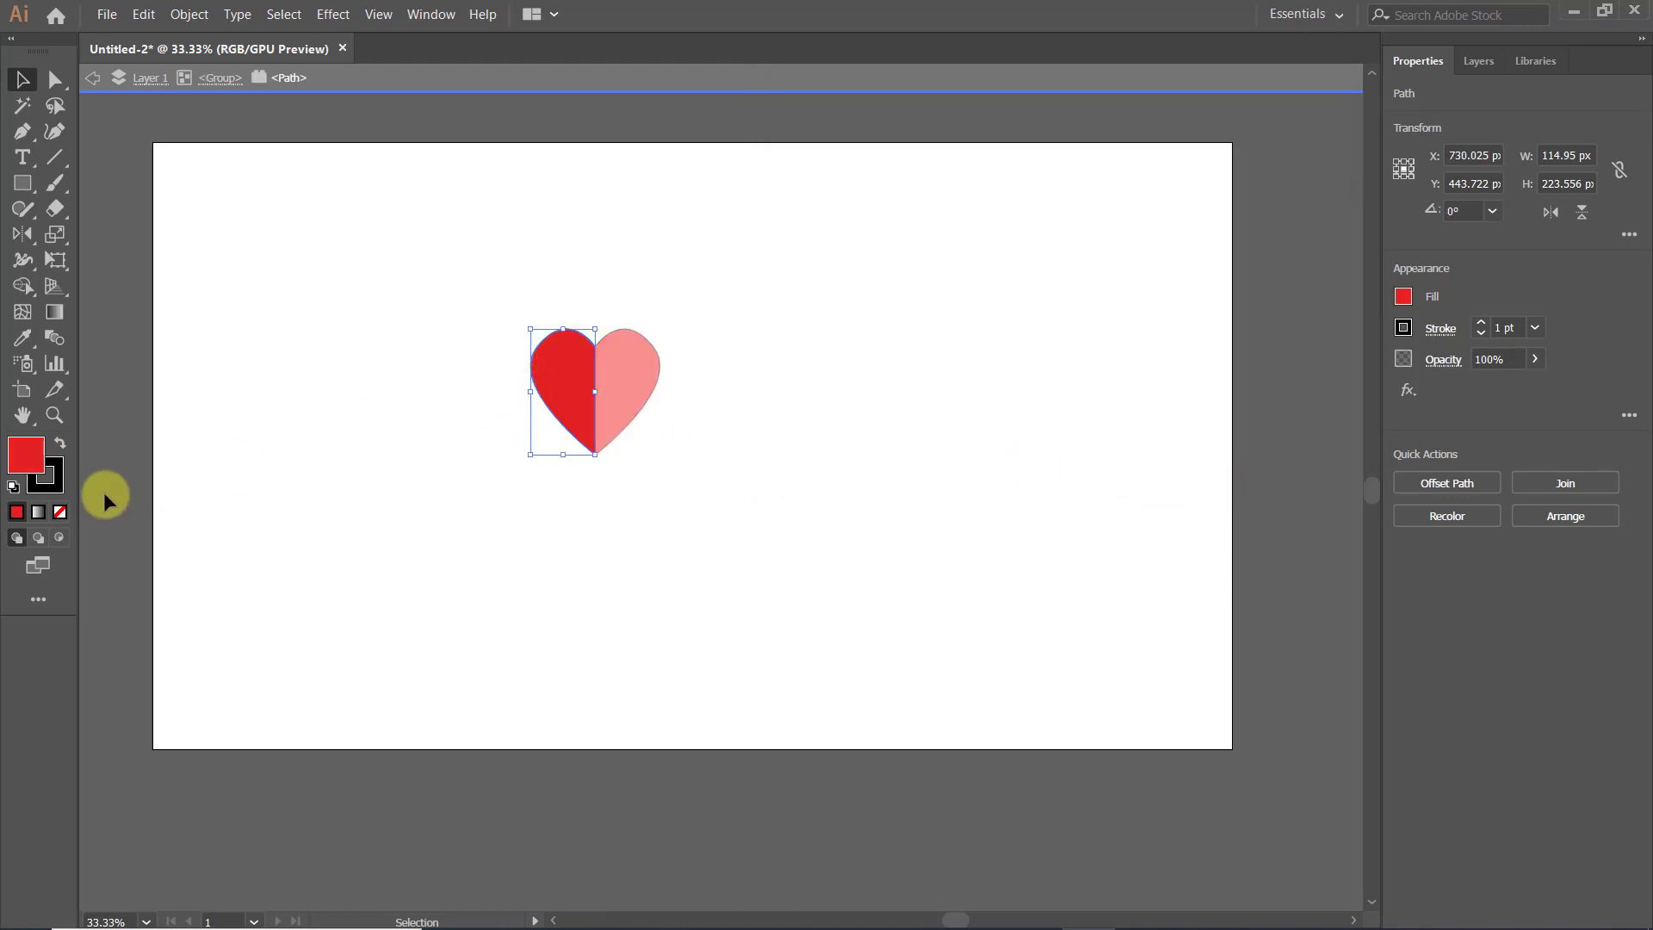
pyautogui.doubleClick(39, 466)
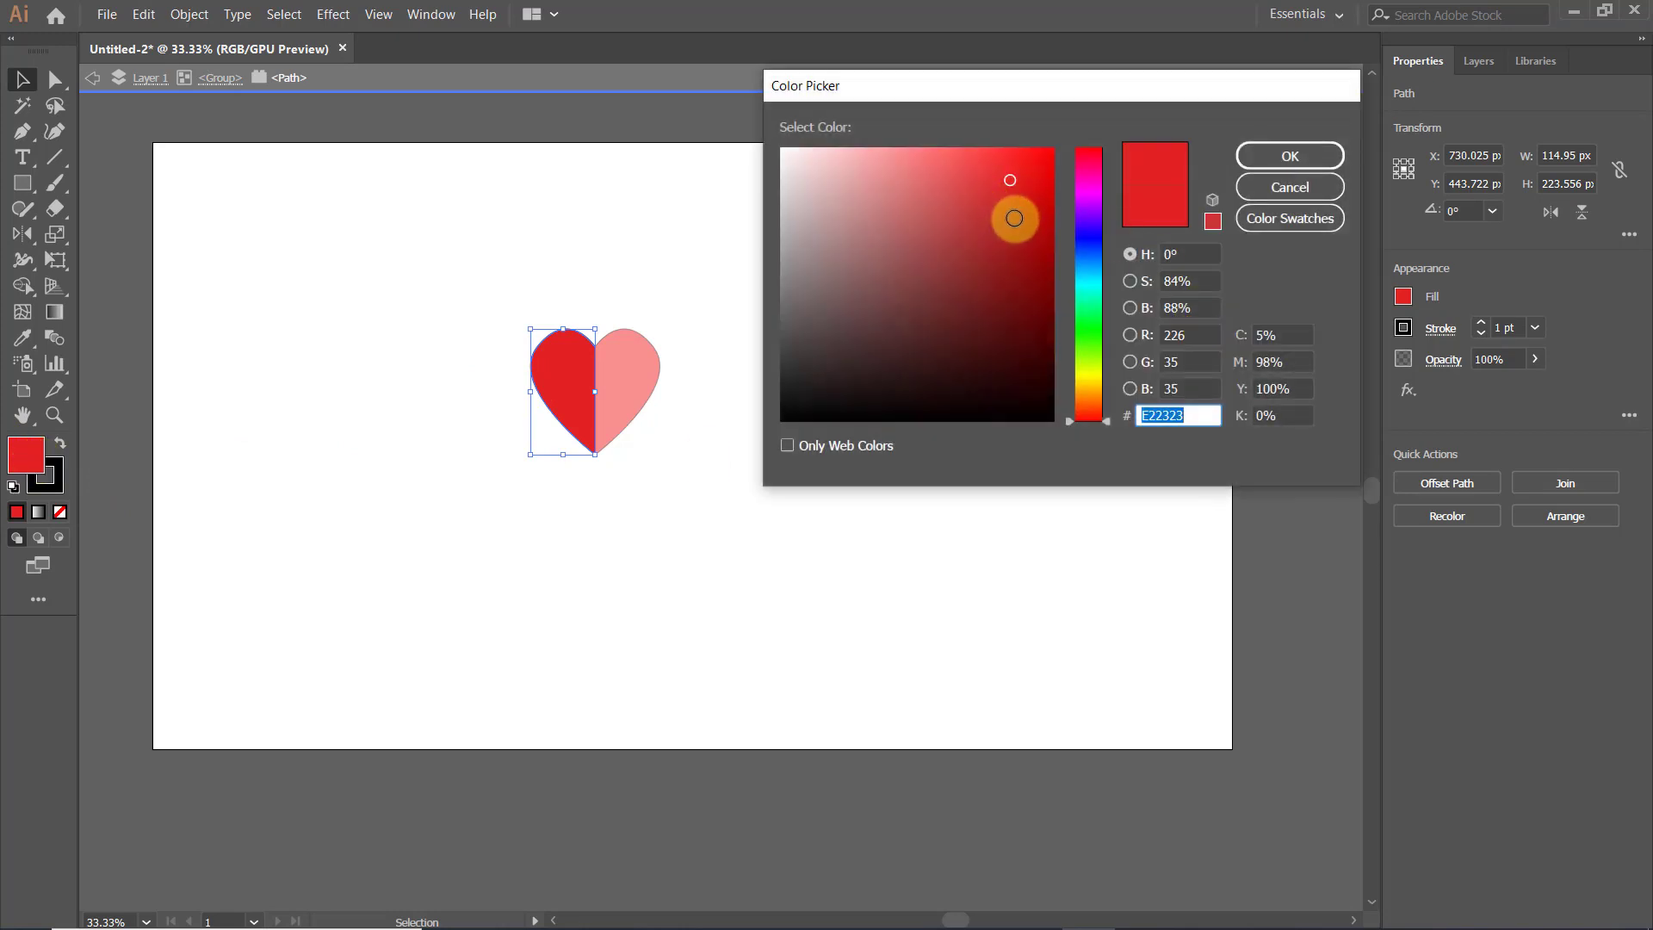
pyautogui.moveTo(1011, 215); pyautogui.dragTo(1017, 225)
pyautogui.click(1257, 157)
pyautogui.click(54, 78)
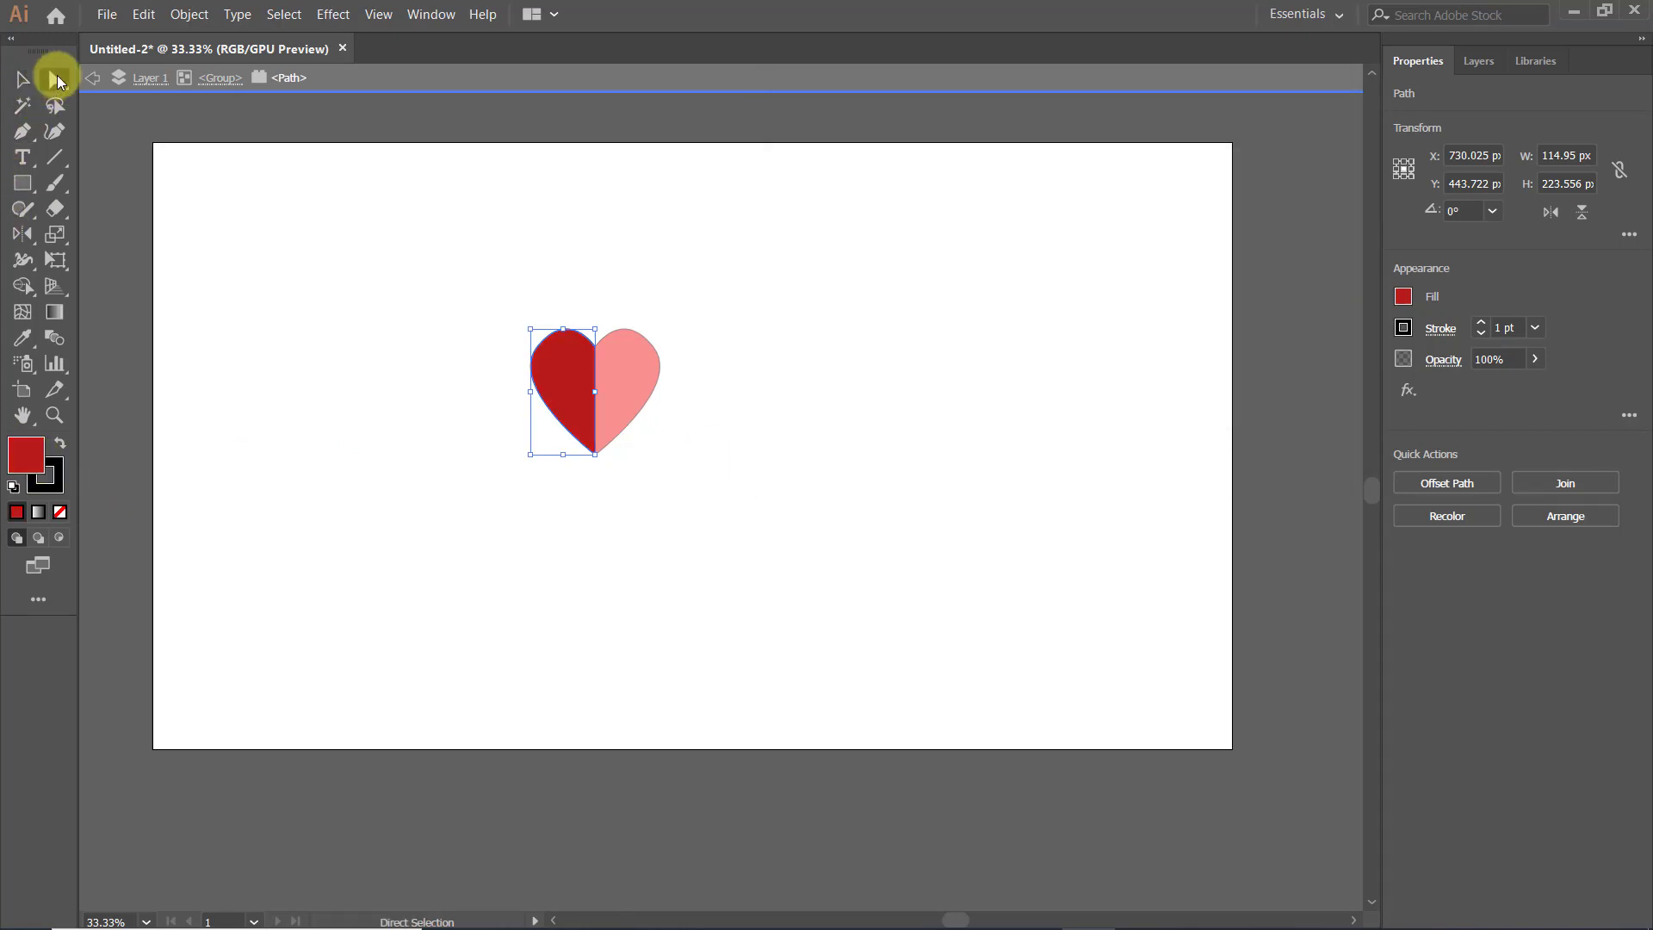
pyautogui.click(23, 79)
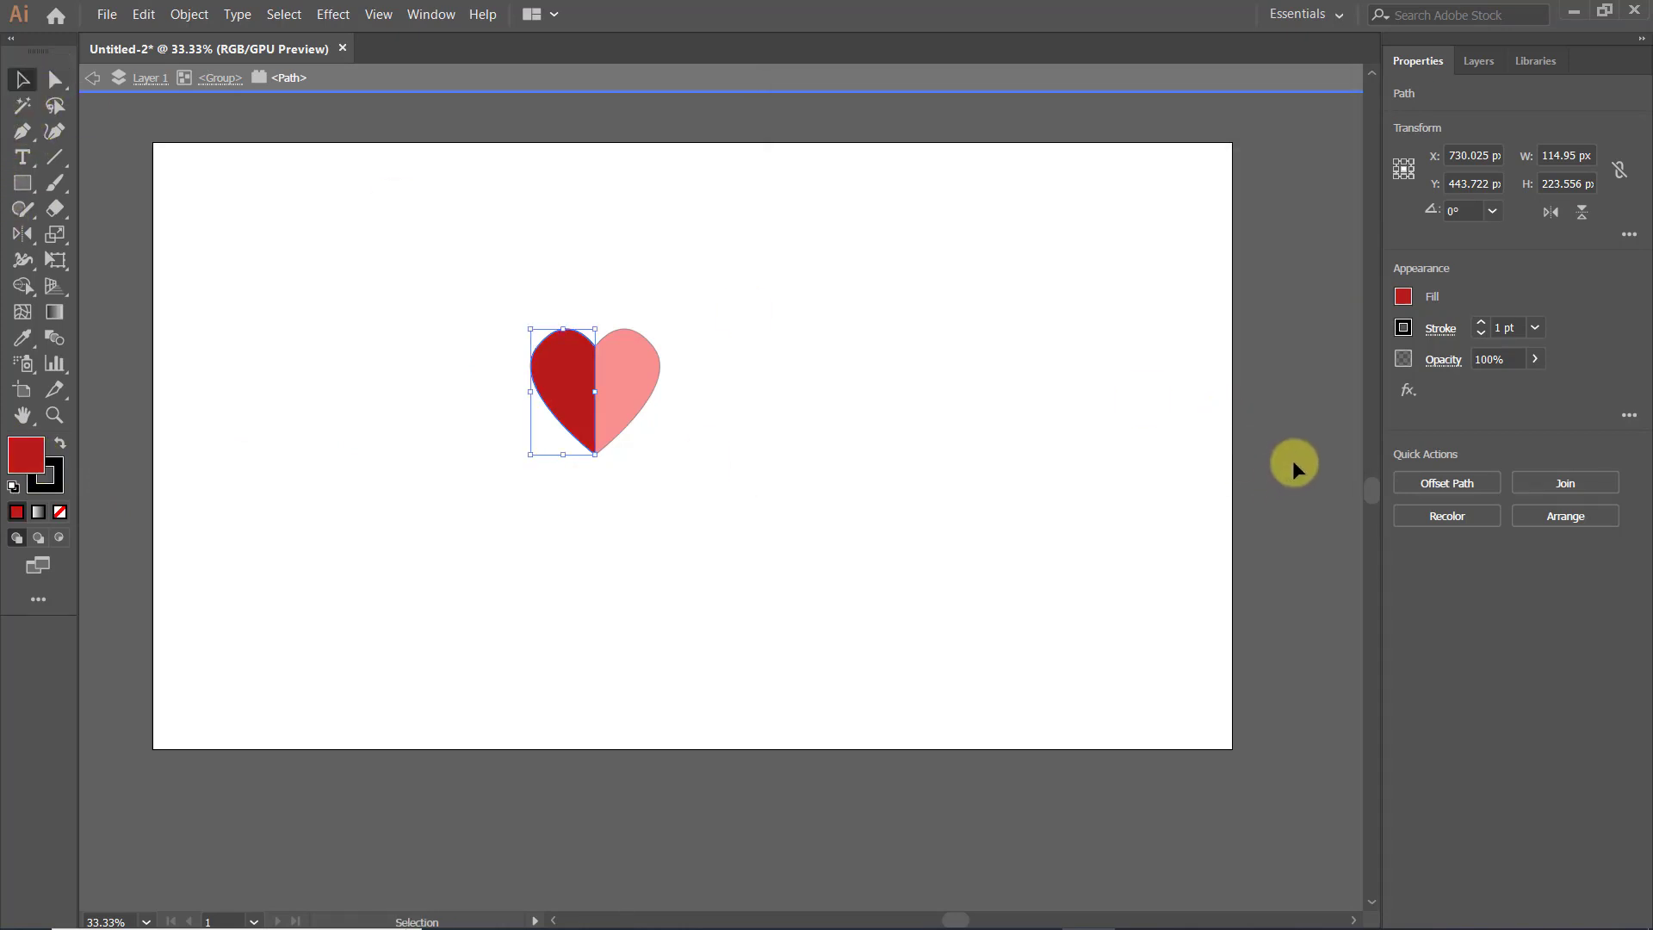
pyautogui.doubleClick(1301, 436)
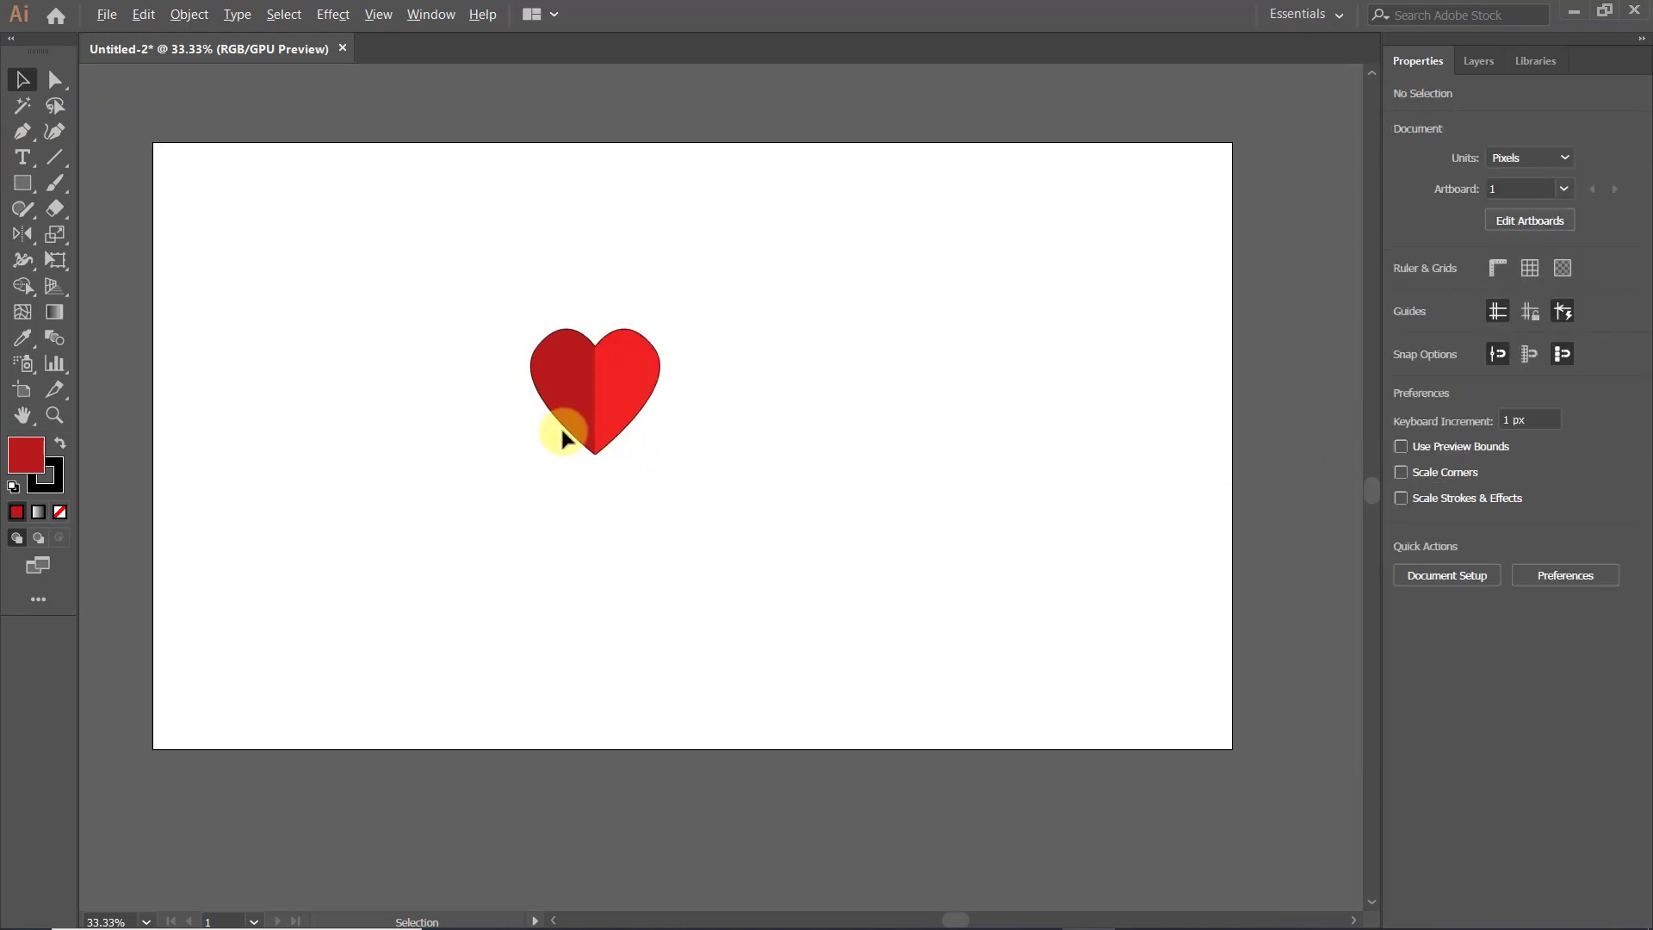
# Move the heart group up, closer to the artboard's upper edge.
pyautogui.scroll(3, 602, 396)
pyautogui.scroll(-4, 758, 396)
pyautogui.scroll(1, 947, 426)
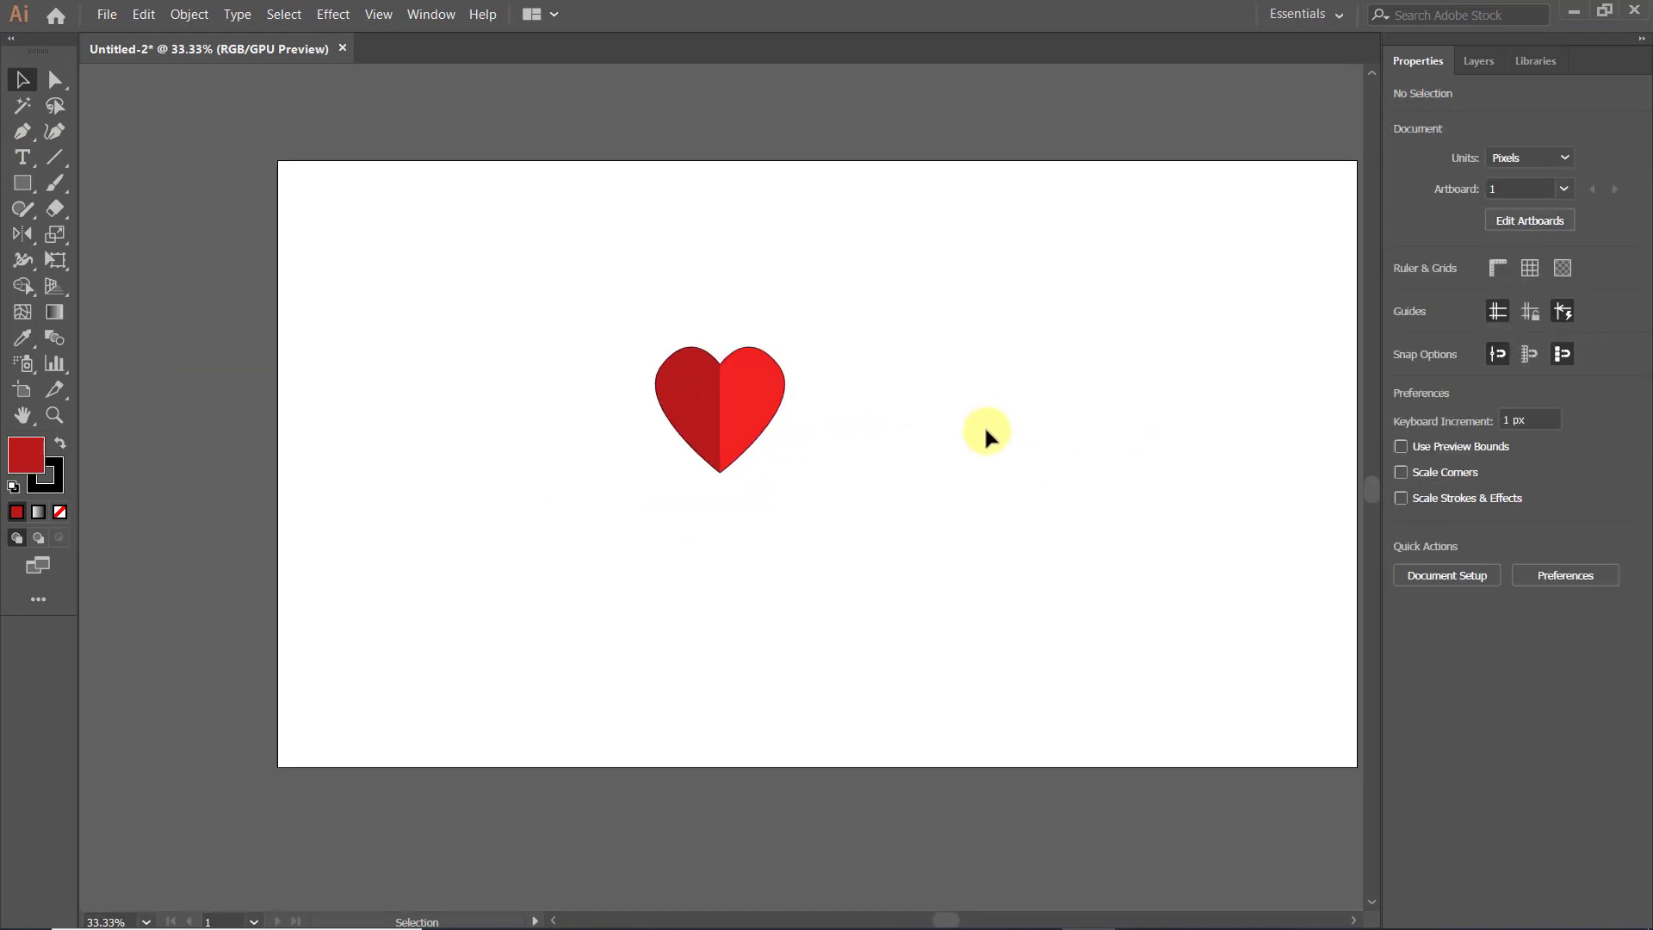
pyautogui.moveTo(999, 434); pyautogui.dragTo(927, 423)
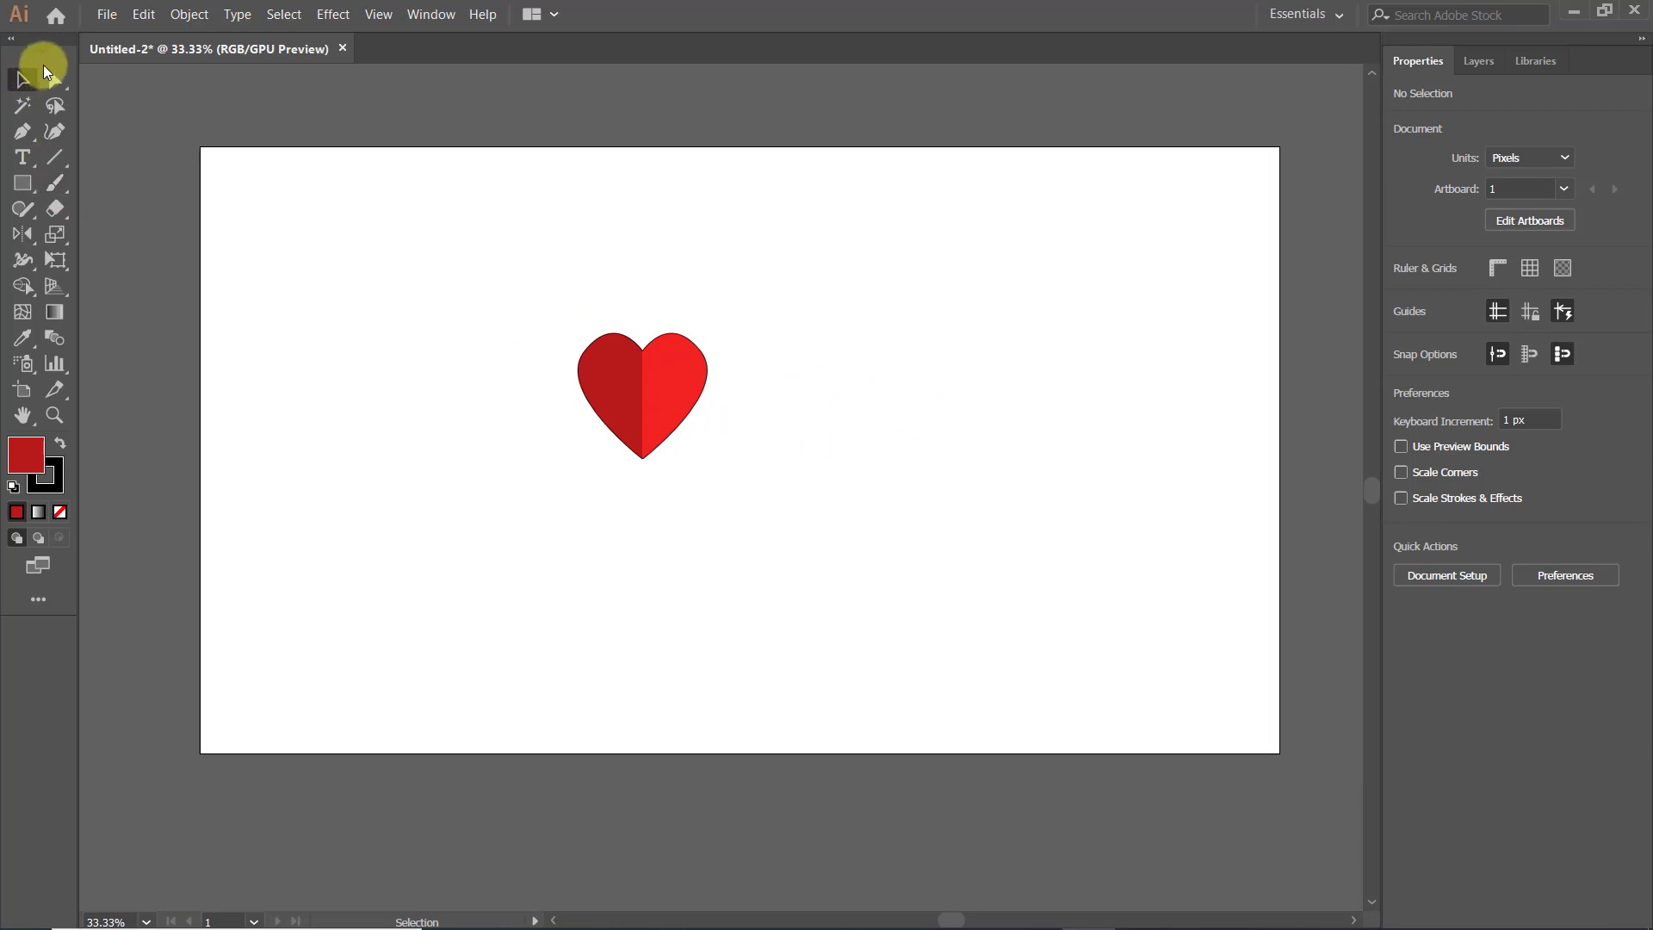
pyautogui.click(673, 366)
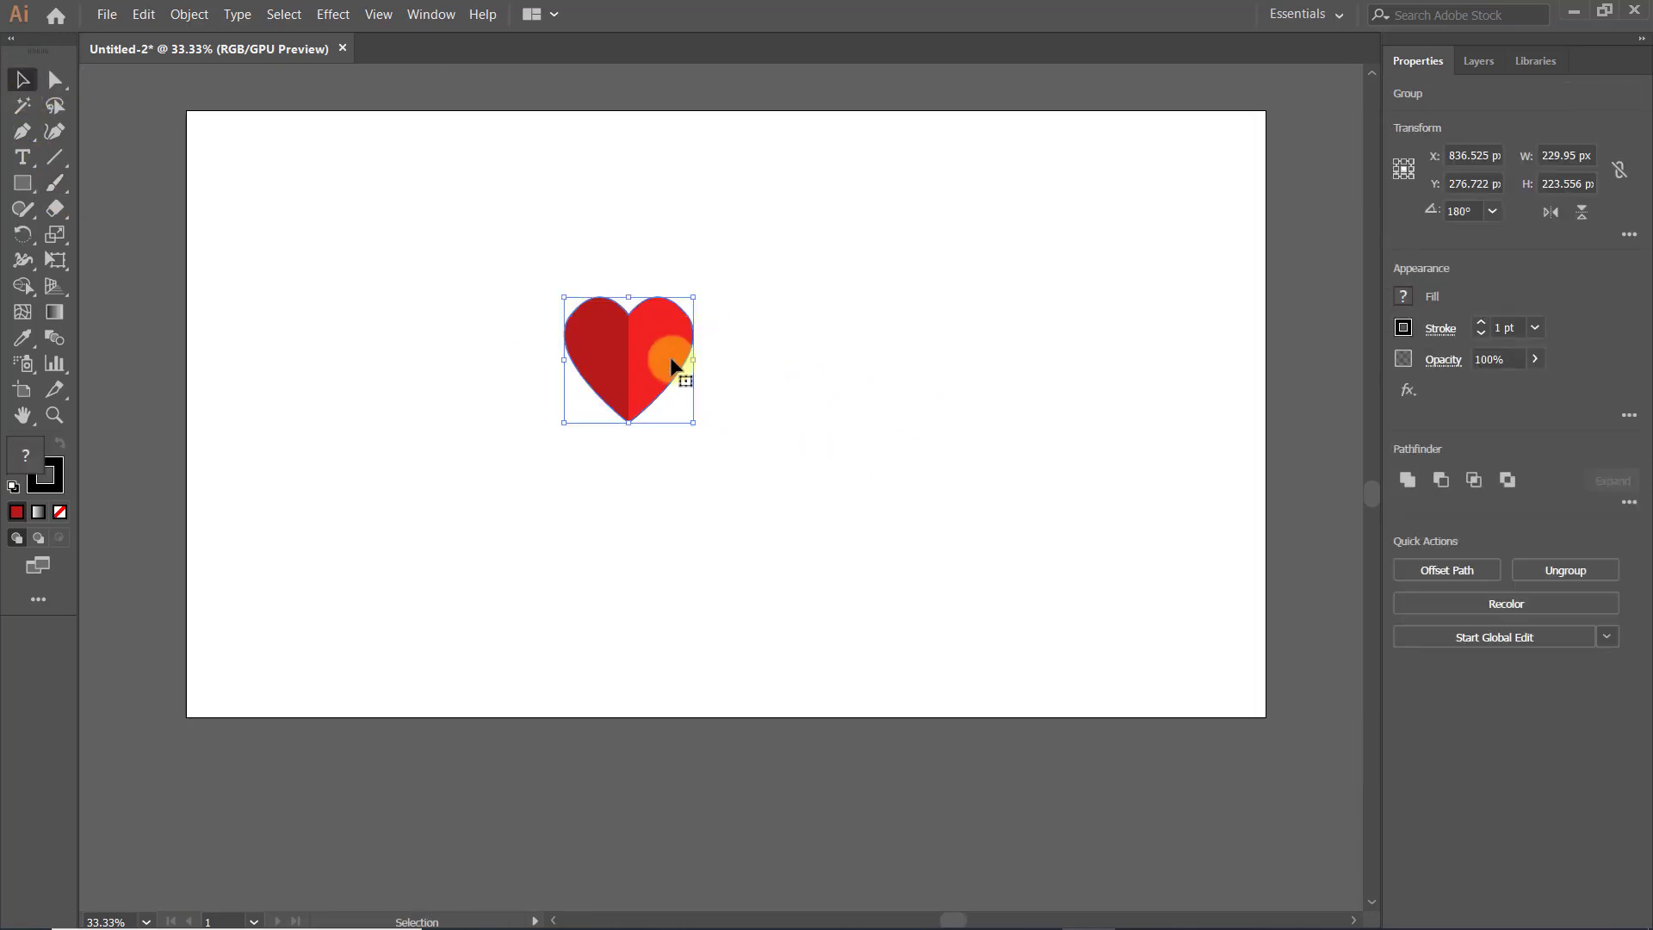
pyautogui.moveTo(633, 365); pyautogui.dragTo(642, 266)
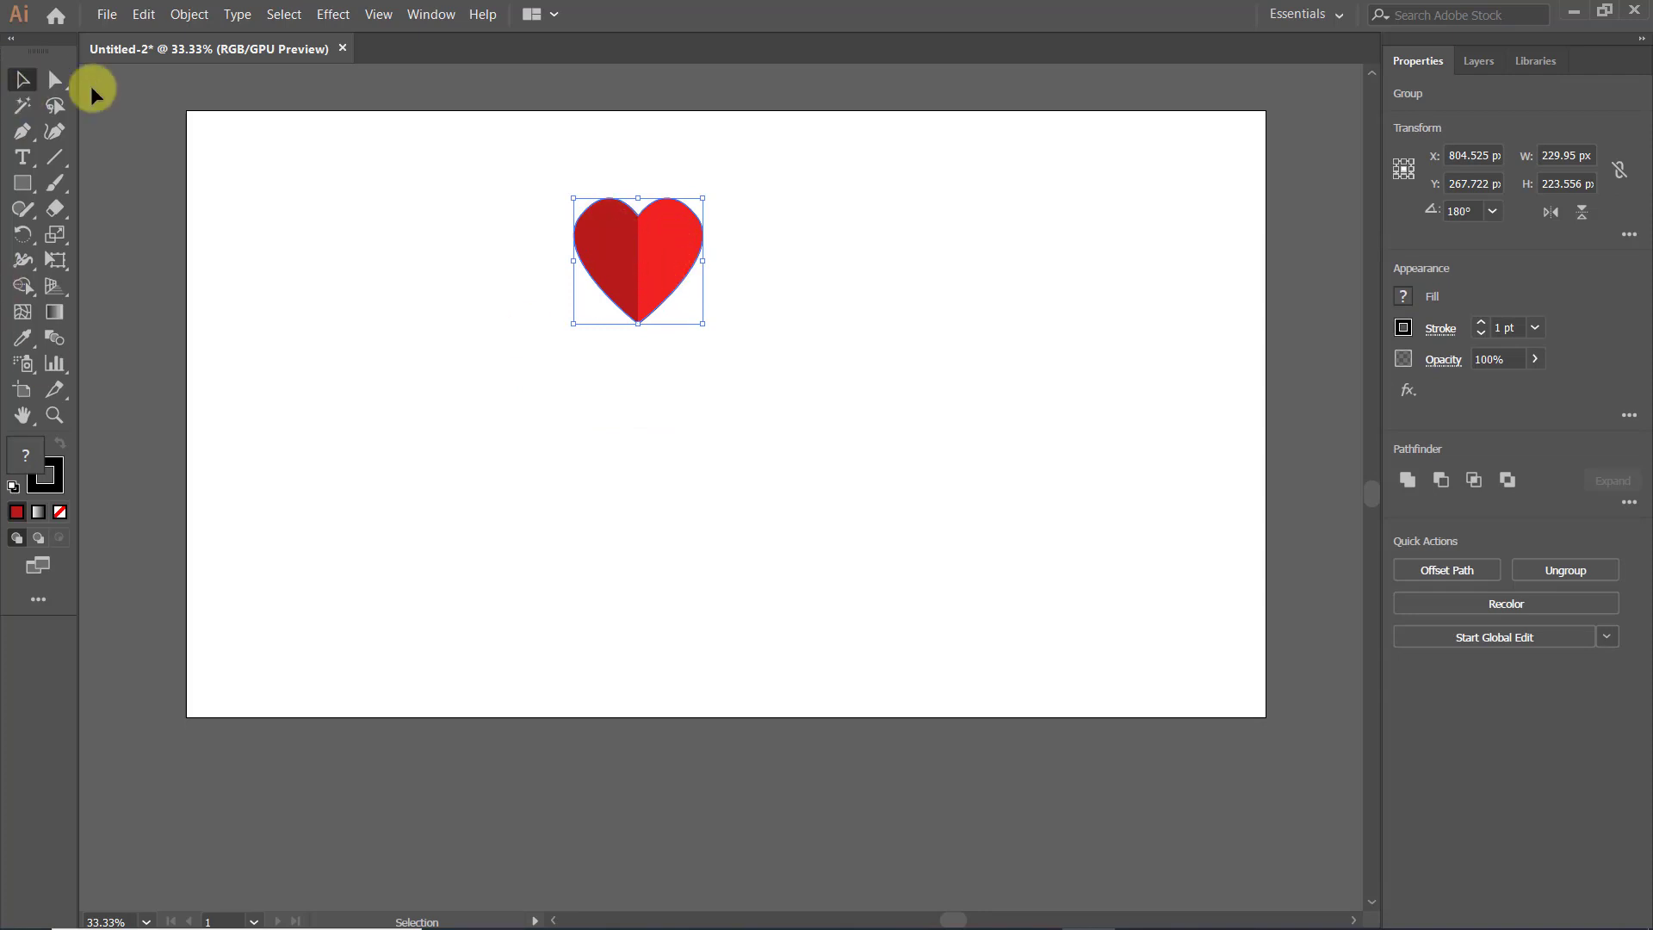
pyautogui.click(57, 82)
pyautogui.click(23, 81)
pyautogui.click(228, 102)
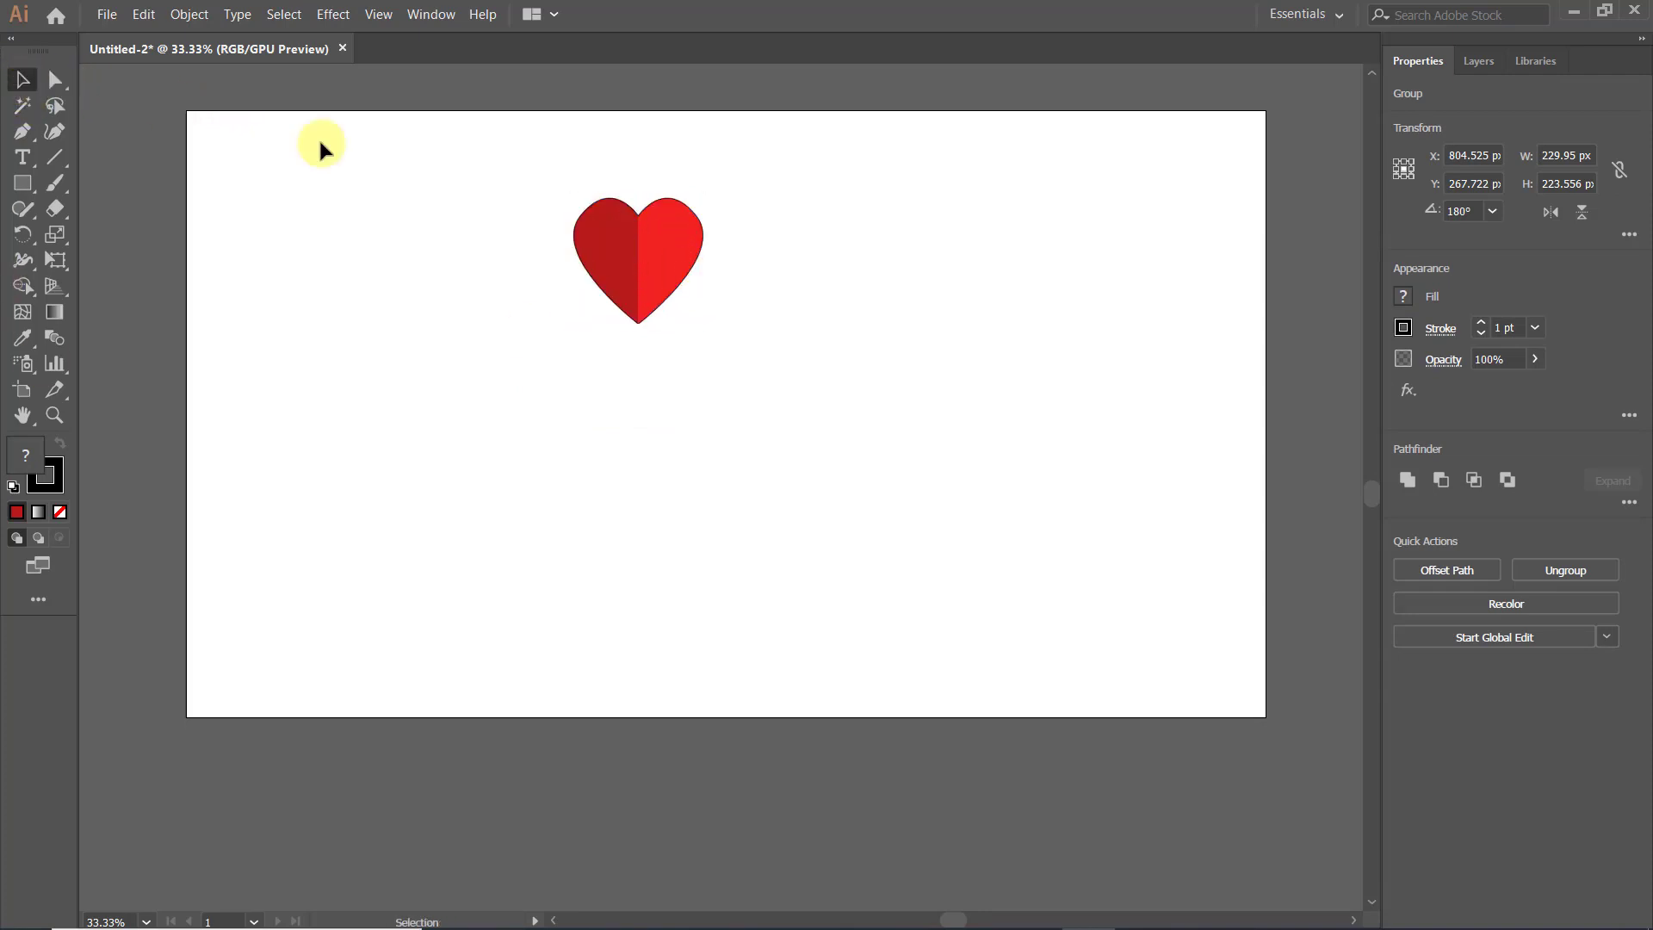
pyautogui.click(21, 237)
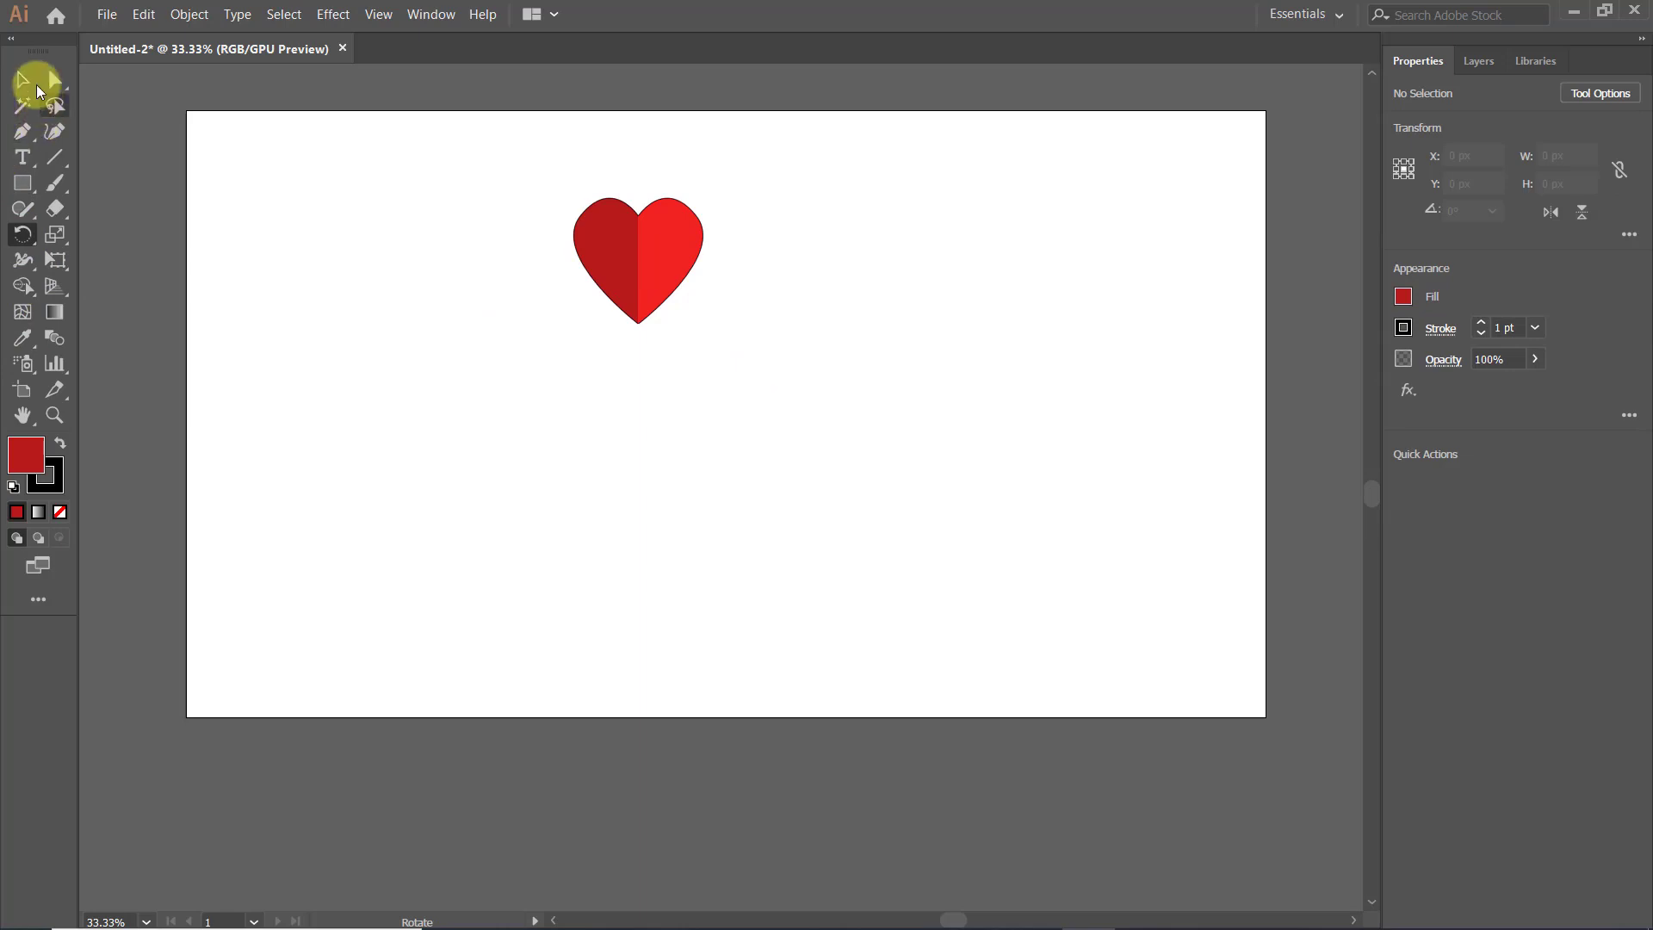
pyautogui.click(35, 85)
pyautogui.click(23, 239)
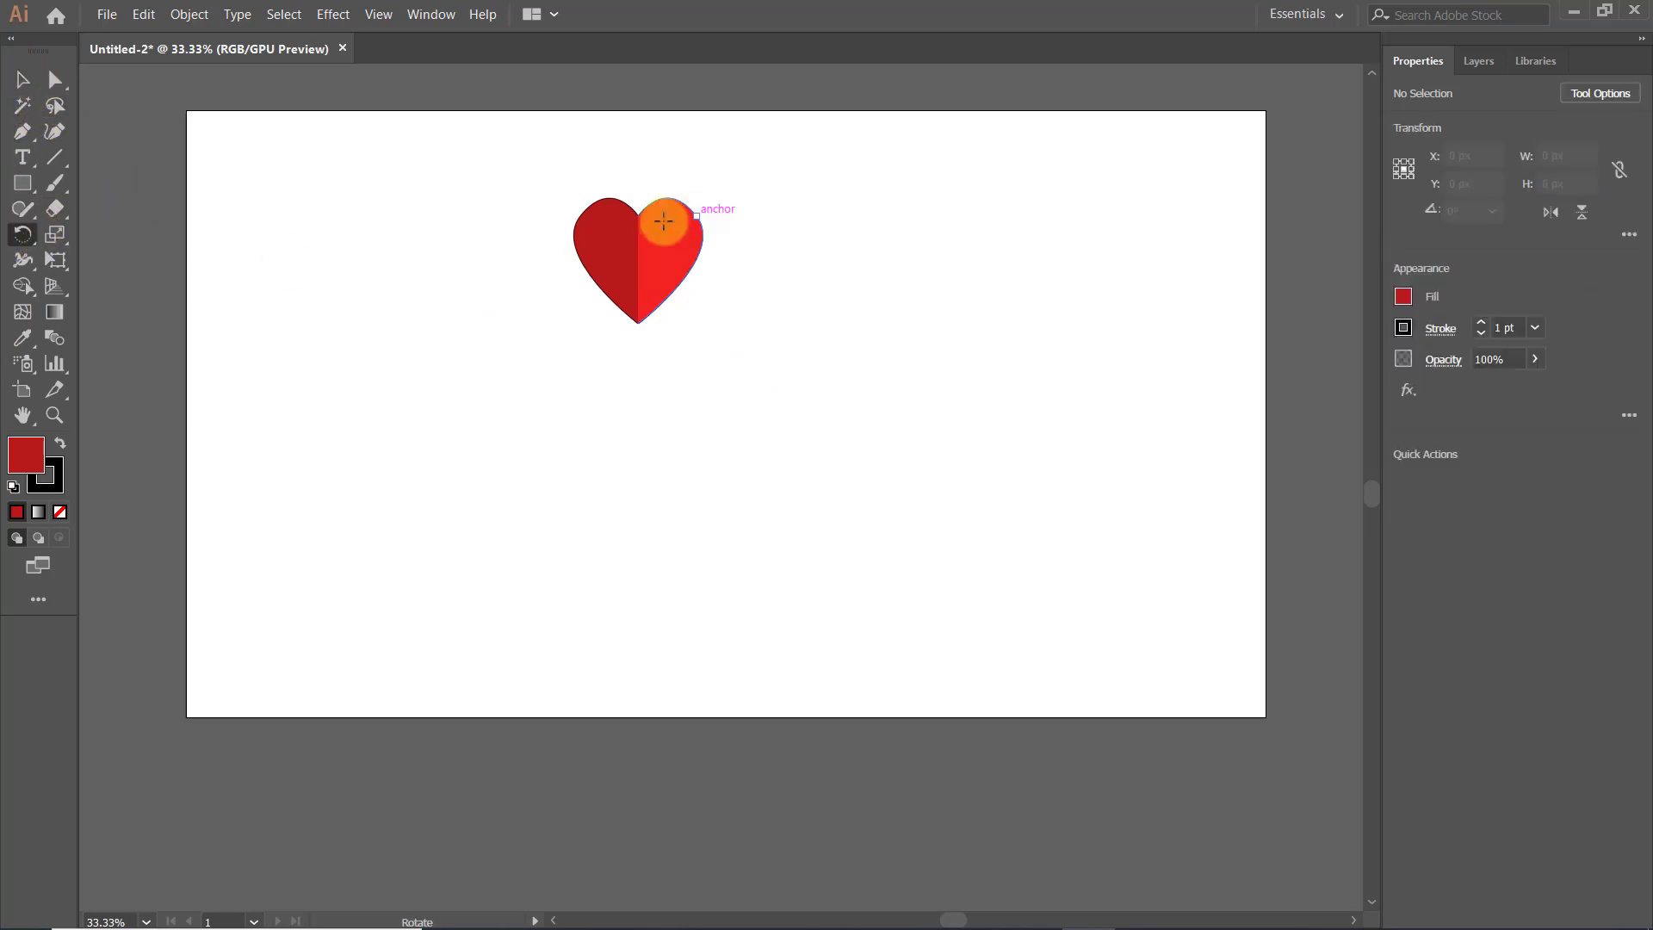
# Shift the heart group slightly left, to about X 767.5 px and Y 259.7 px.
pyautogui.click(622, 235)
pyautogui.moveTo(511, 284)
pyautogui.mouseDown()
pyautogui.moveTo(628, 334)
pyautogui.moveTo(610, 365)
pyautogui.moveTo(598, 261)
pyautogui.mouseUp()
pyautogui.click(21, 89)
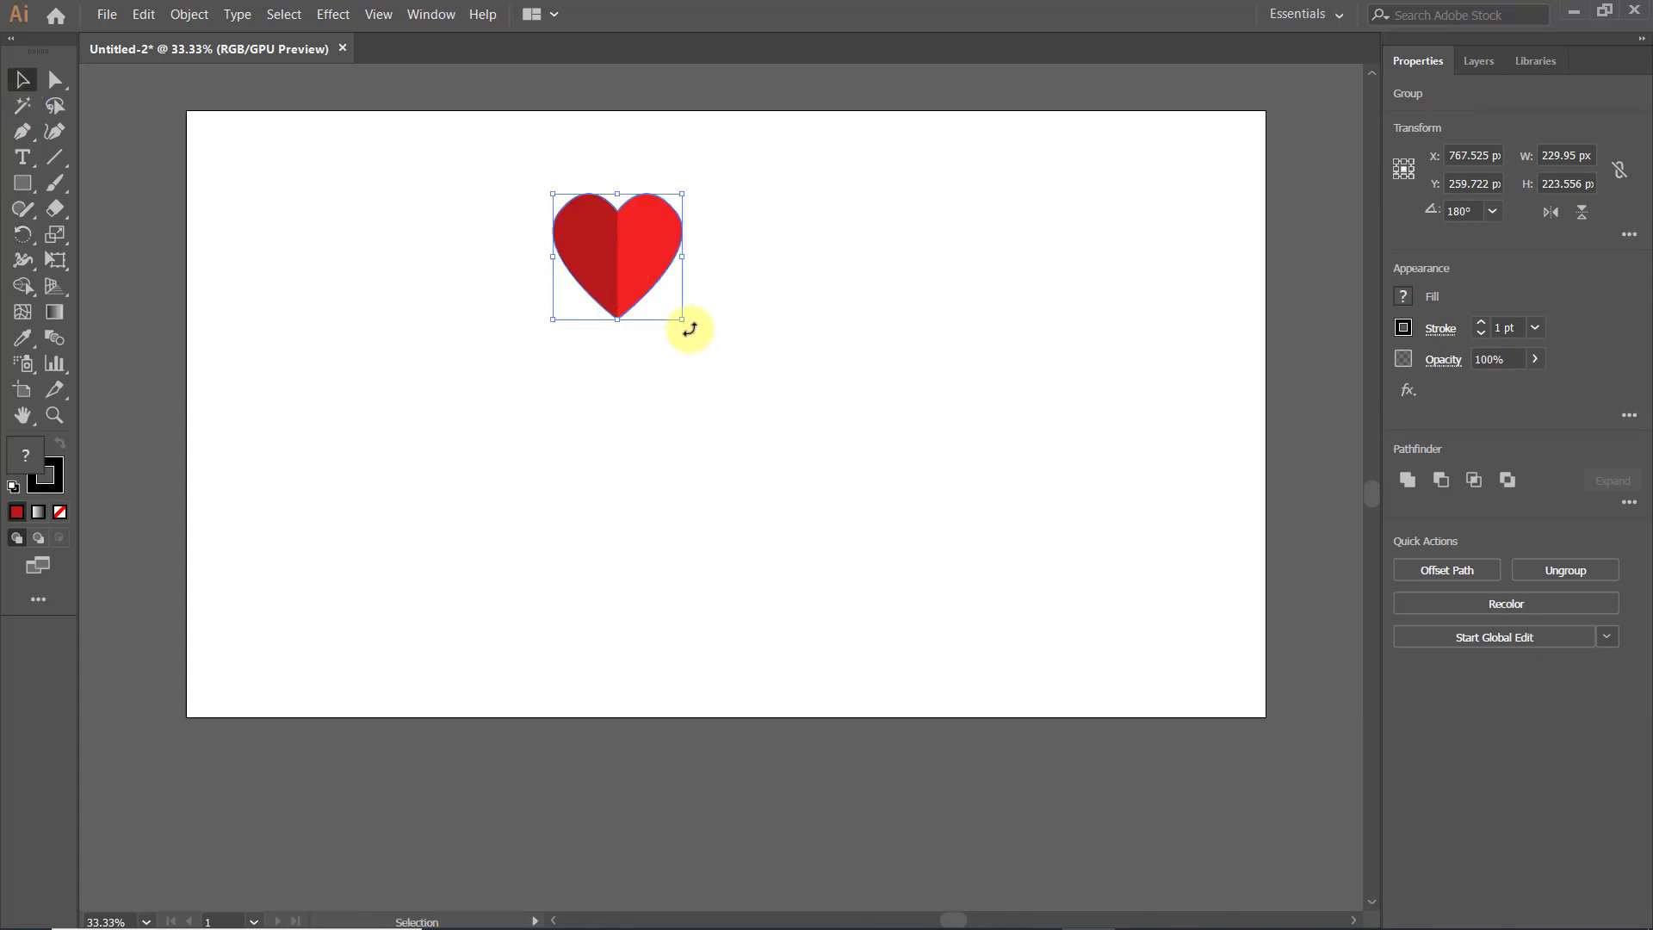
# Try rotating the heart freehand by its corner and with the Rotate tool, and undo both rotations.
pyautogui.moveTo(687, 328); pyautogui.dragTo(710, 245)
pyautogui.hotkey('ctrl', 'z')
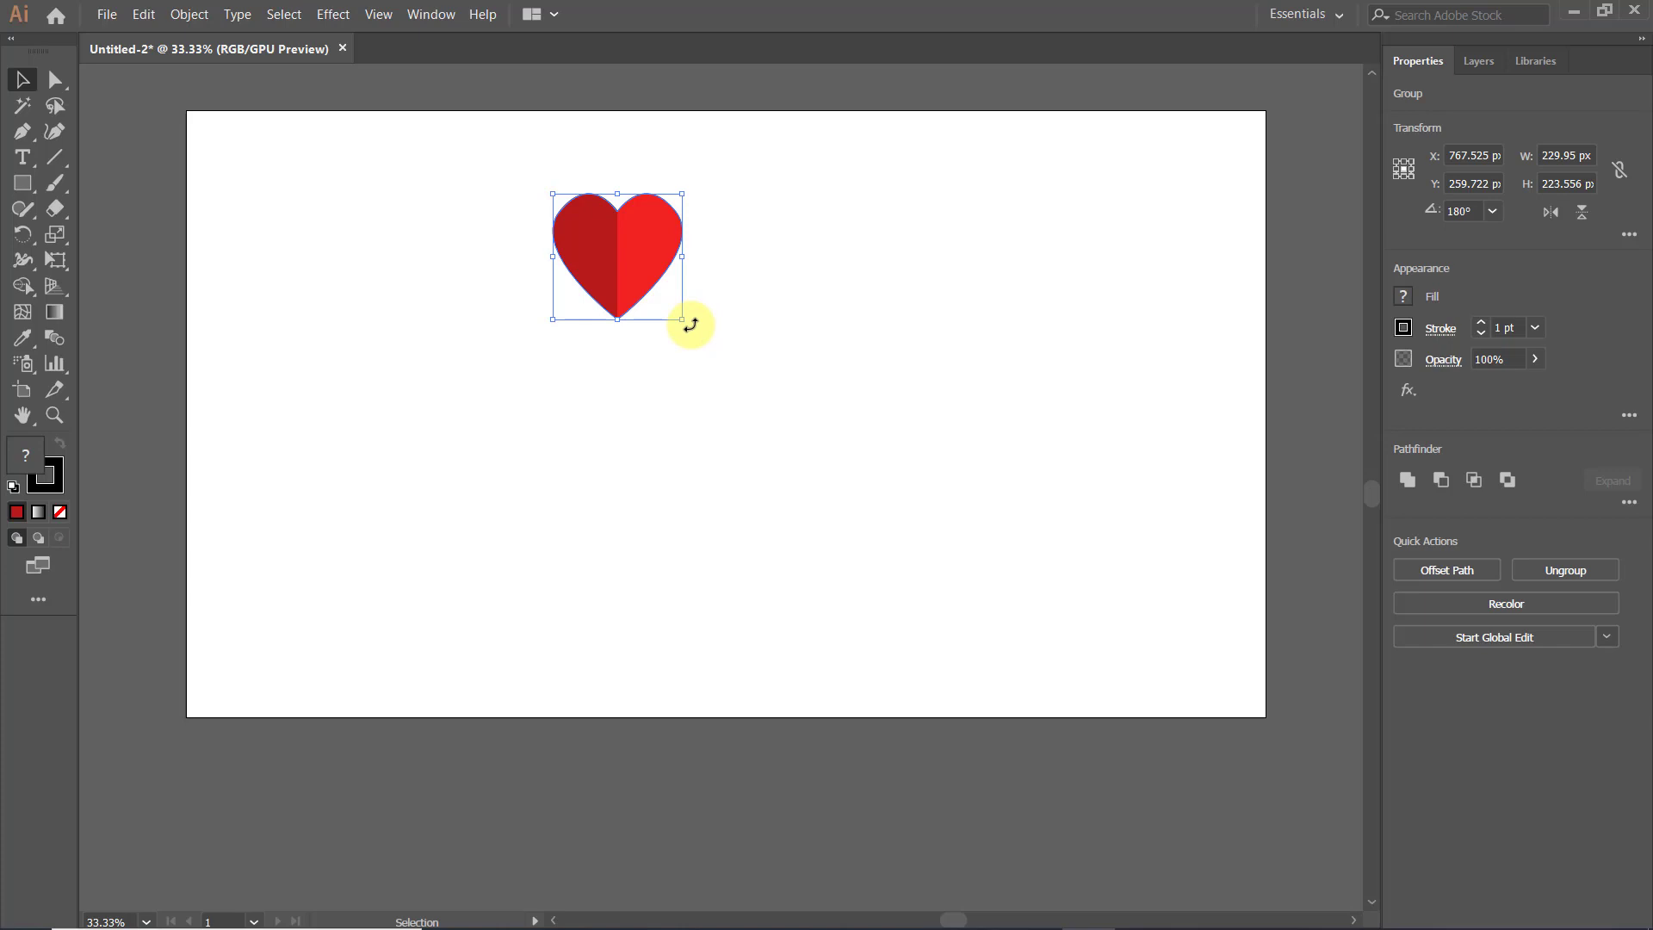
pyautogui.click(22, 234)
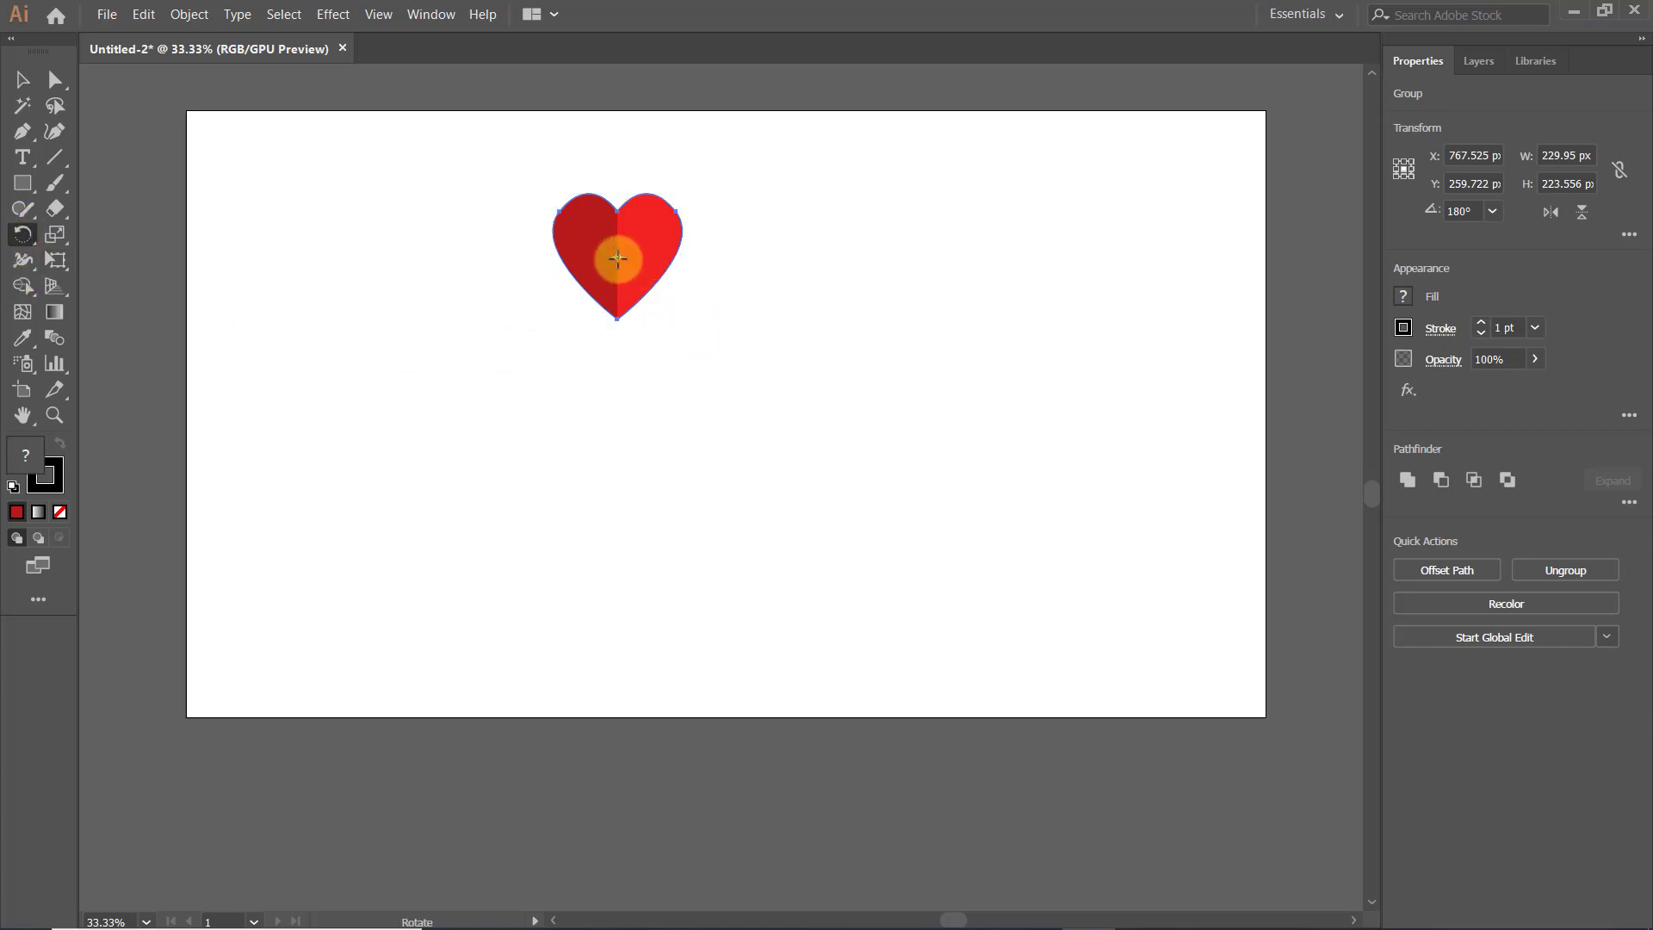
pyautogui.scroll(8, 617, 256)
pyautogui.scroll(-4, 625, 268)
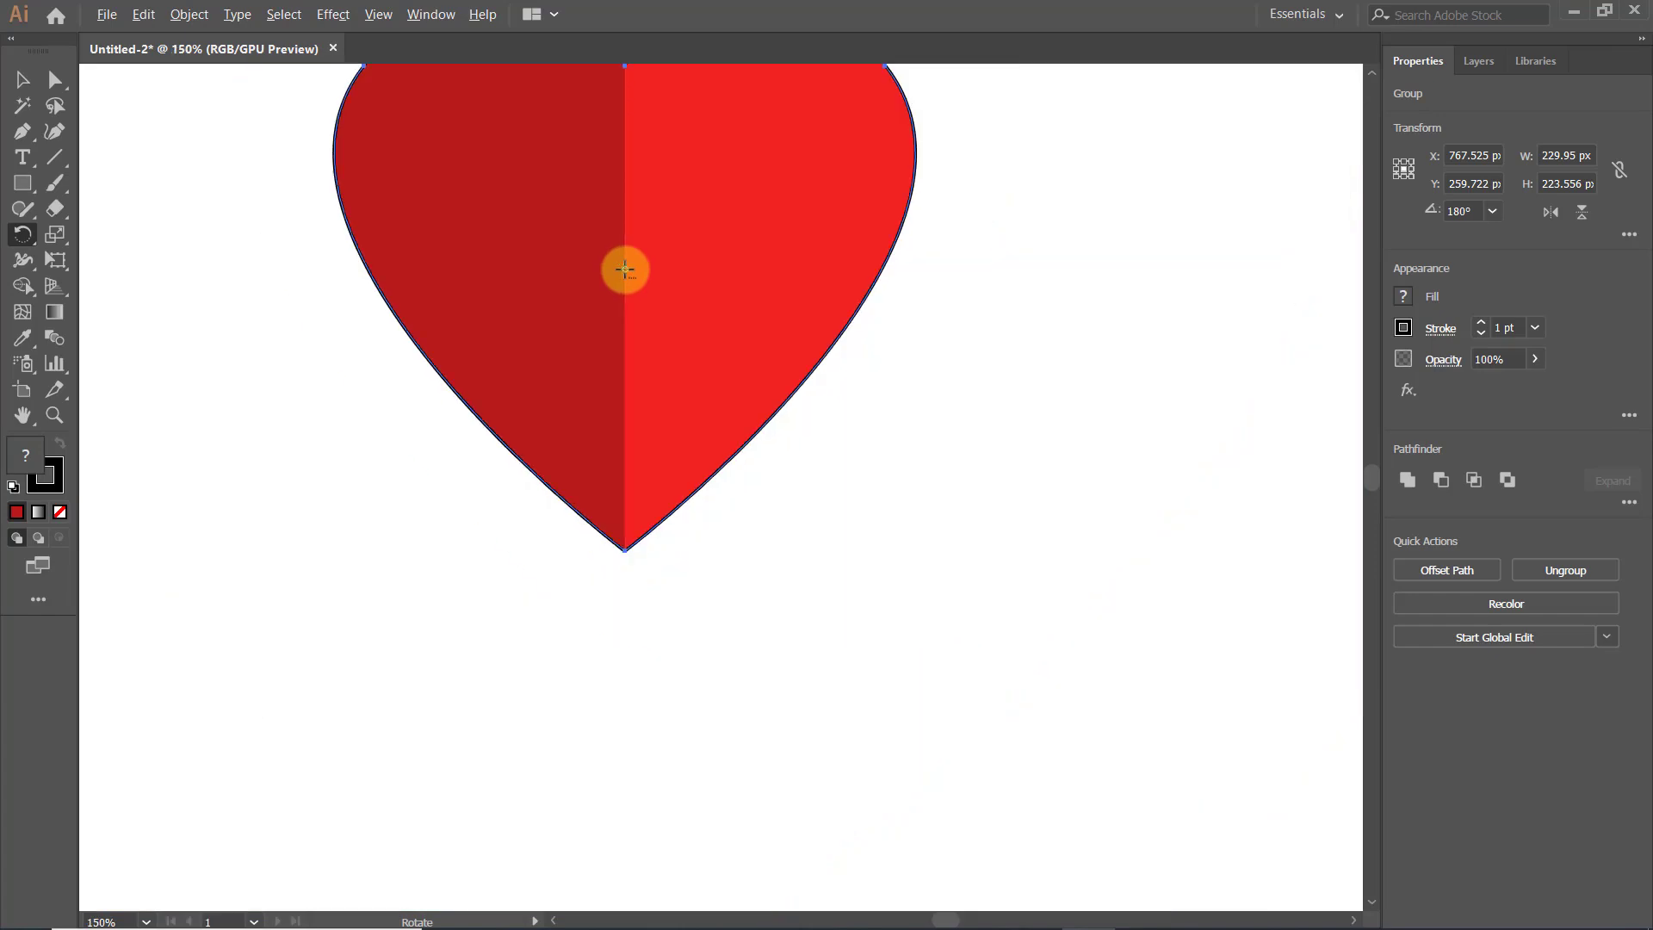
pyautogui.scroll(-2, 624, 266)
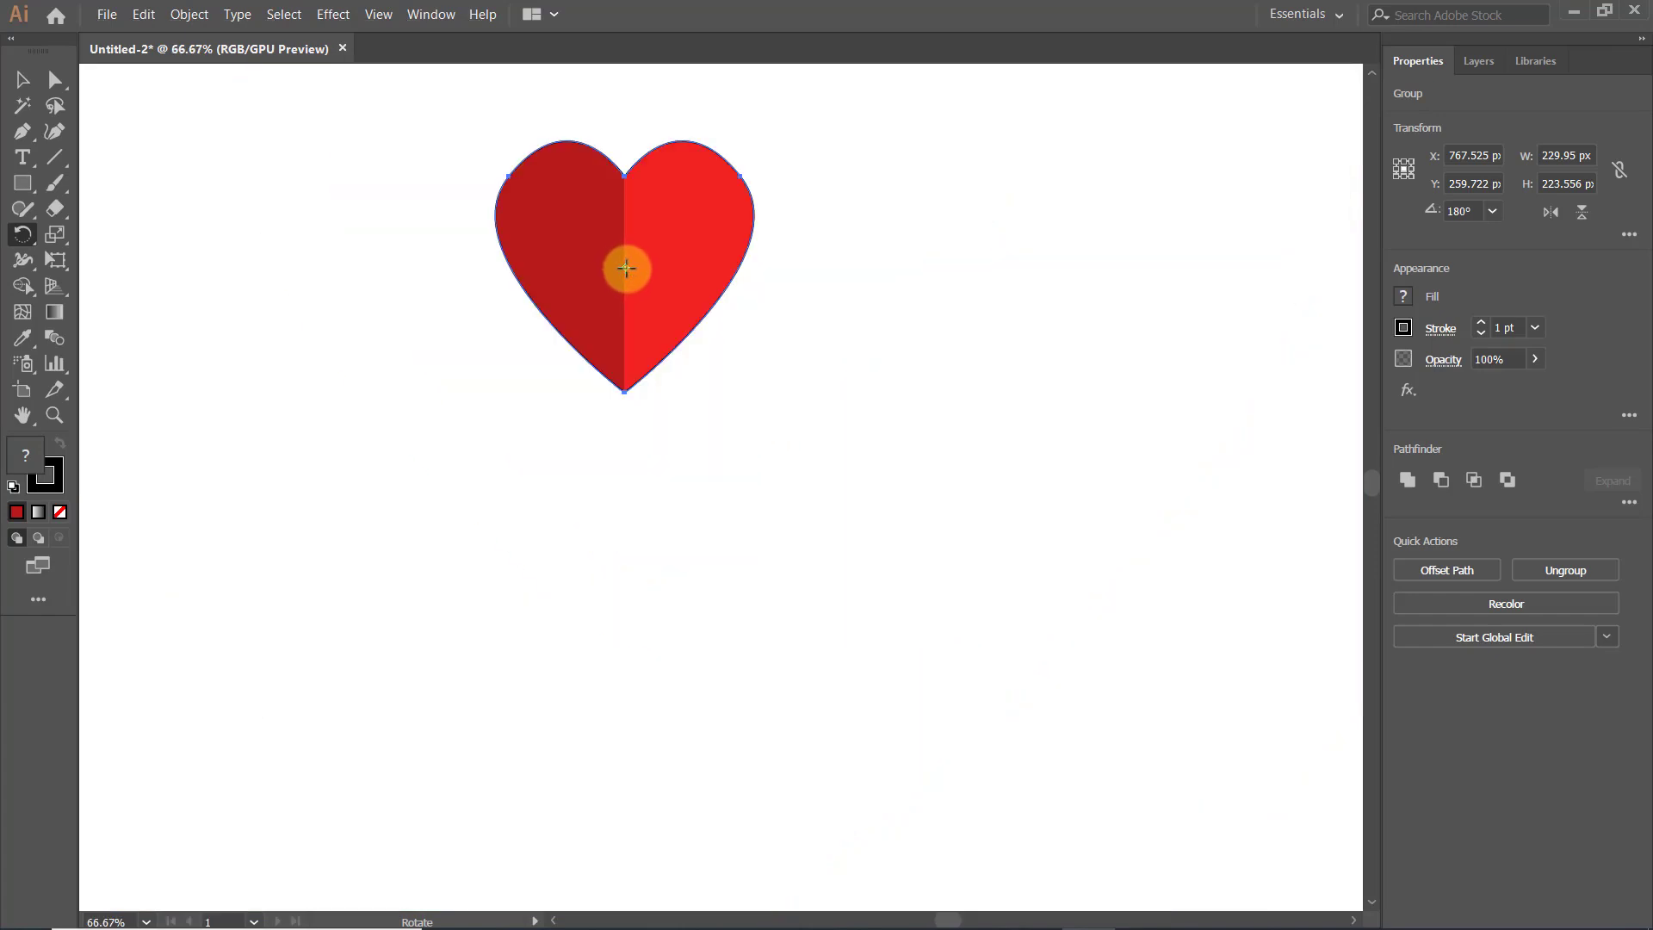
pyautogui.moveTo(729, 378); pyautogui.dragTo(643, 446)
pyautogui.hotkey('ctrl', 'z')
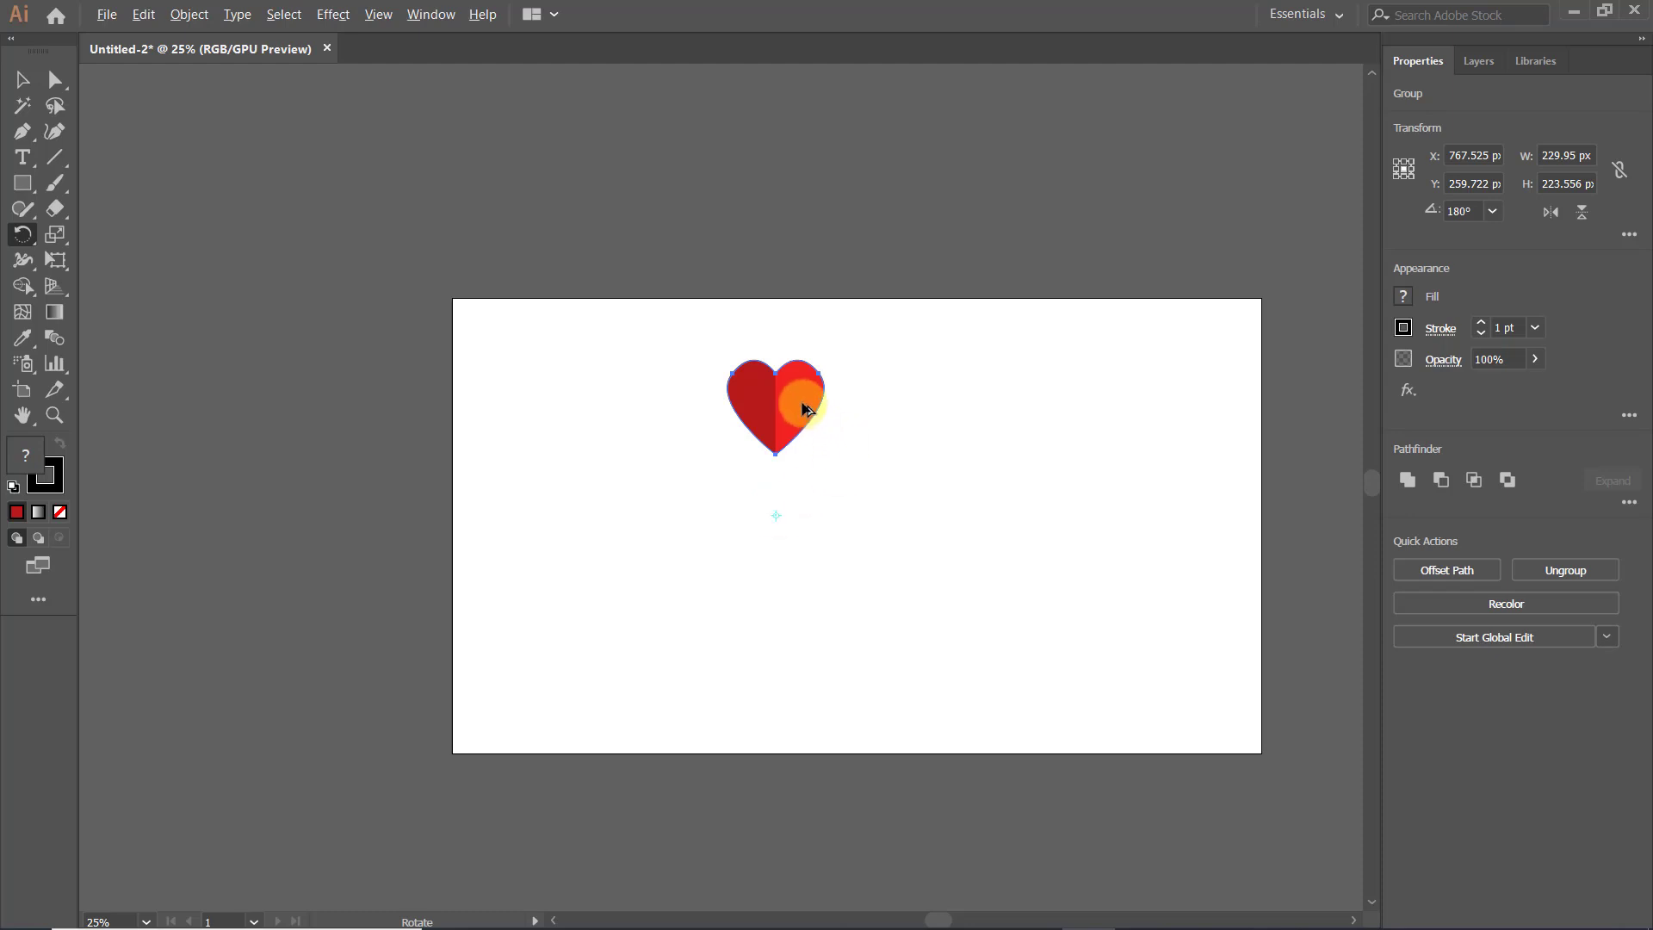
# Rotate a copy of the heart an eighth of a turn about a point below its tip and repeat until eight hearts form a ring.
pyautogui.moveTo(805, 409); pyautogui.dragTo(711, 420)
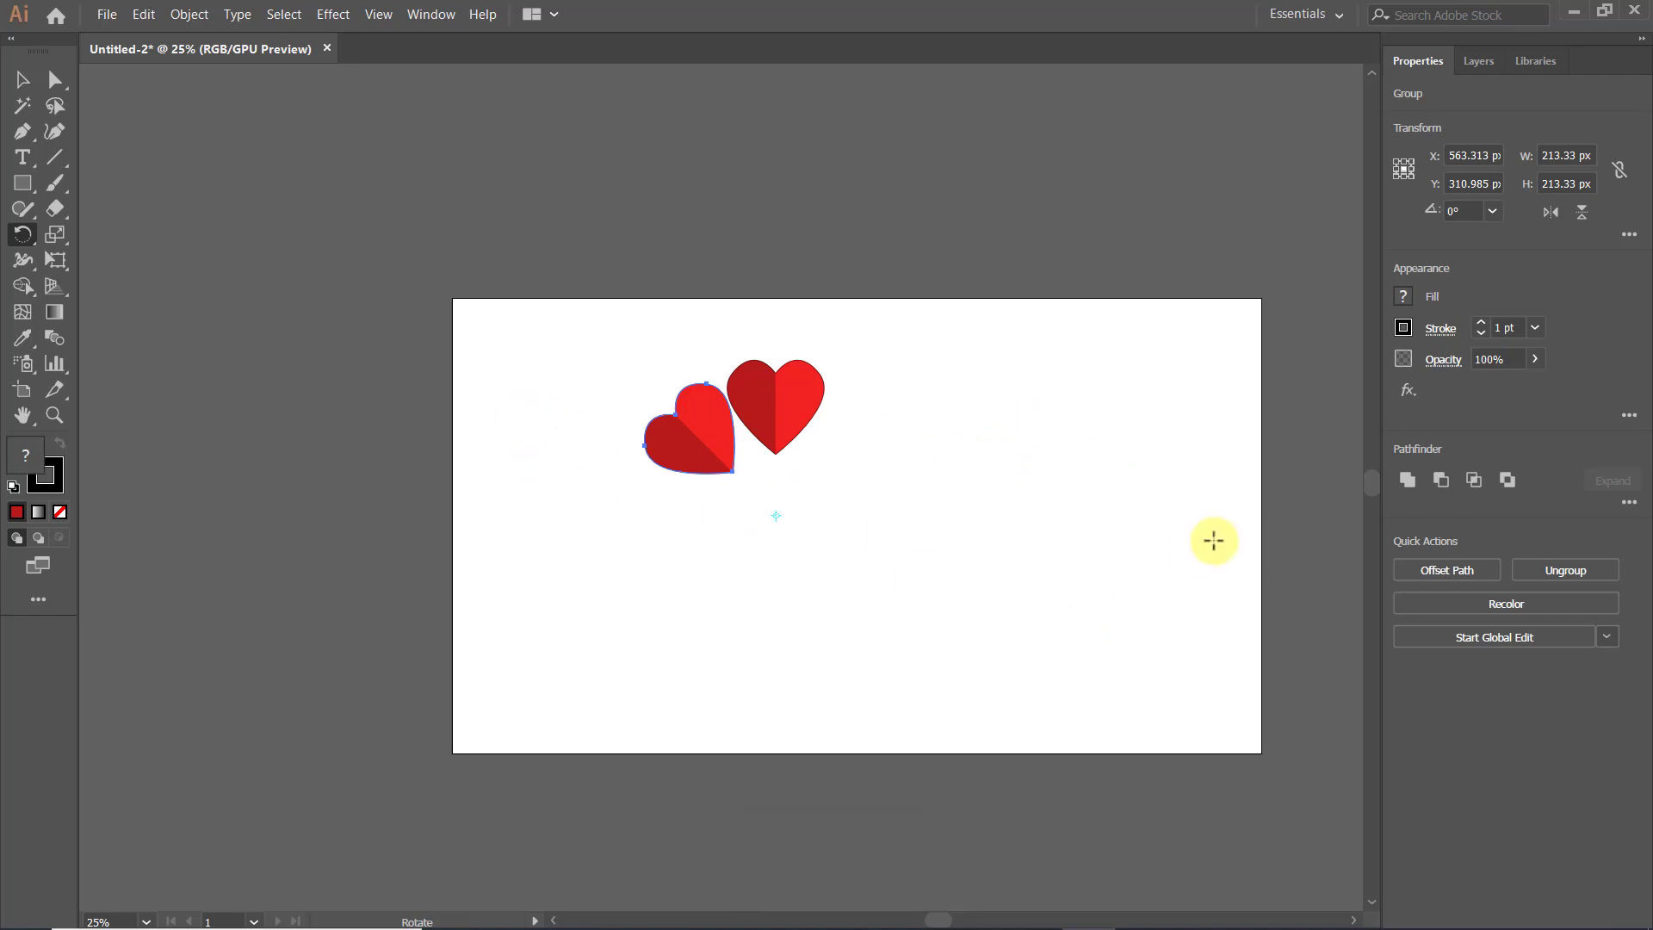
pyautogui.hotkey('ctrl', 'd')
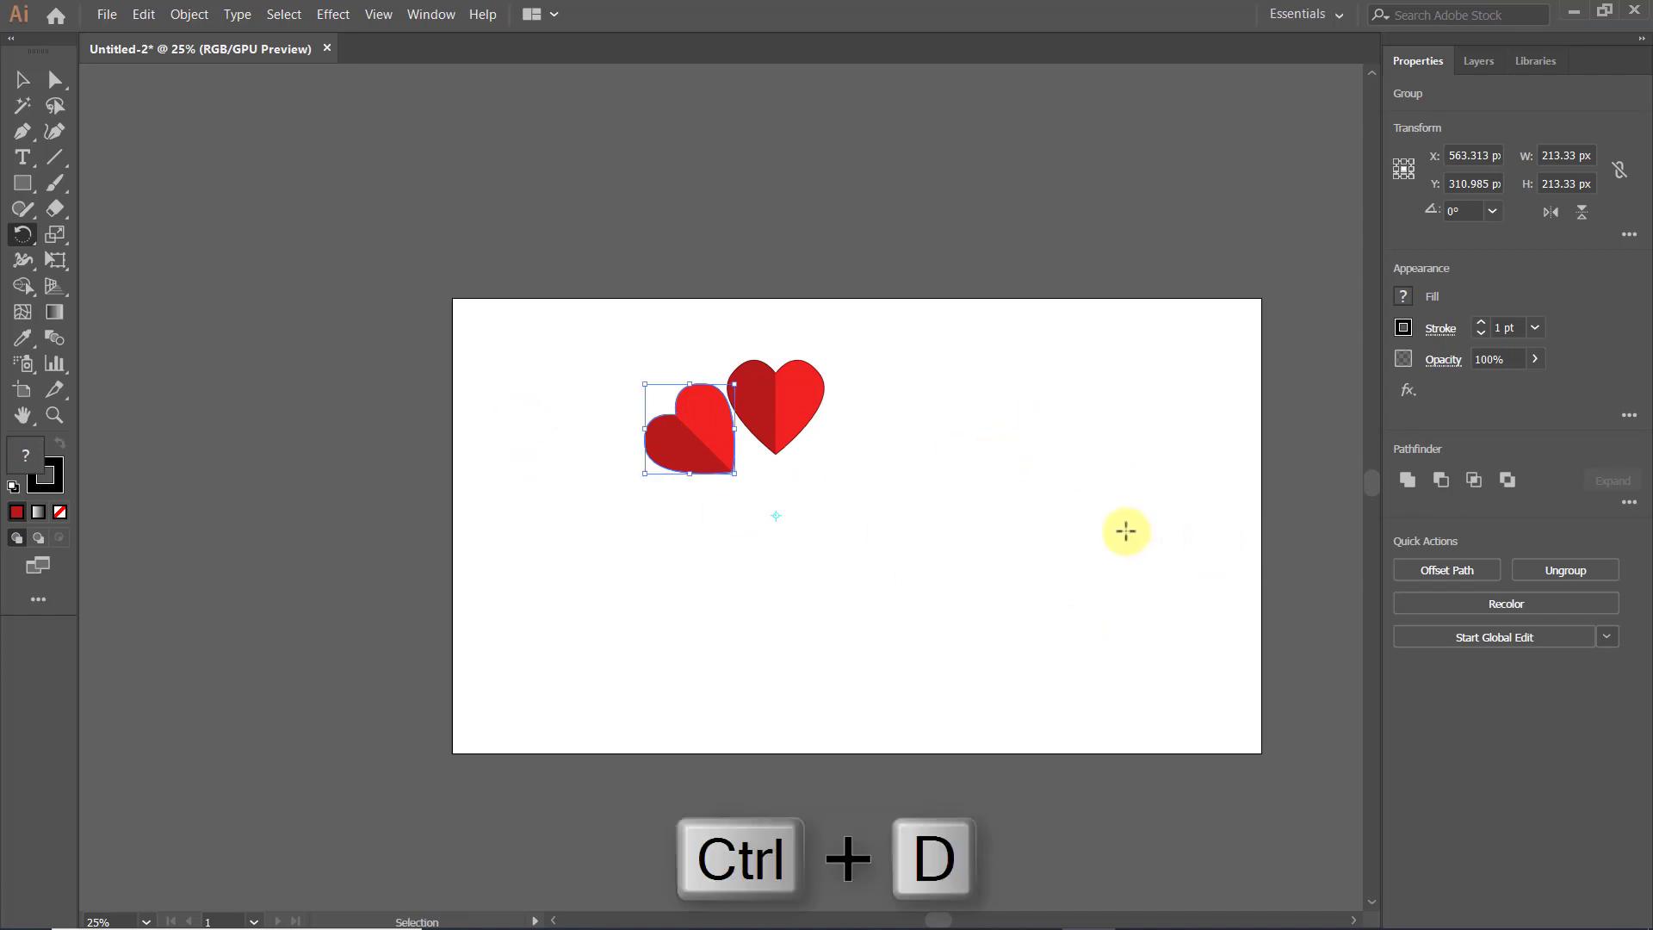
pyautogui.hotkey('ctrl', 'd')
pyautogui.hotkey('ctrl', 'd')
pyautogui.hotkey('ctrl', 'd')
pyautogui.hotkey('ctrl', 'd')
pyautogui.hotkey('ctrl', 'd')
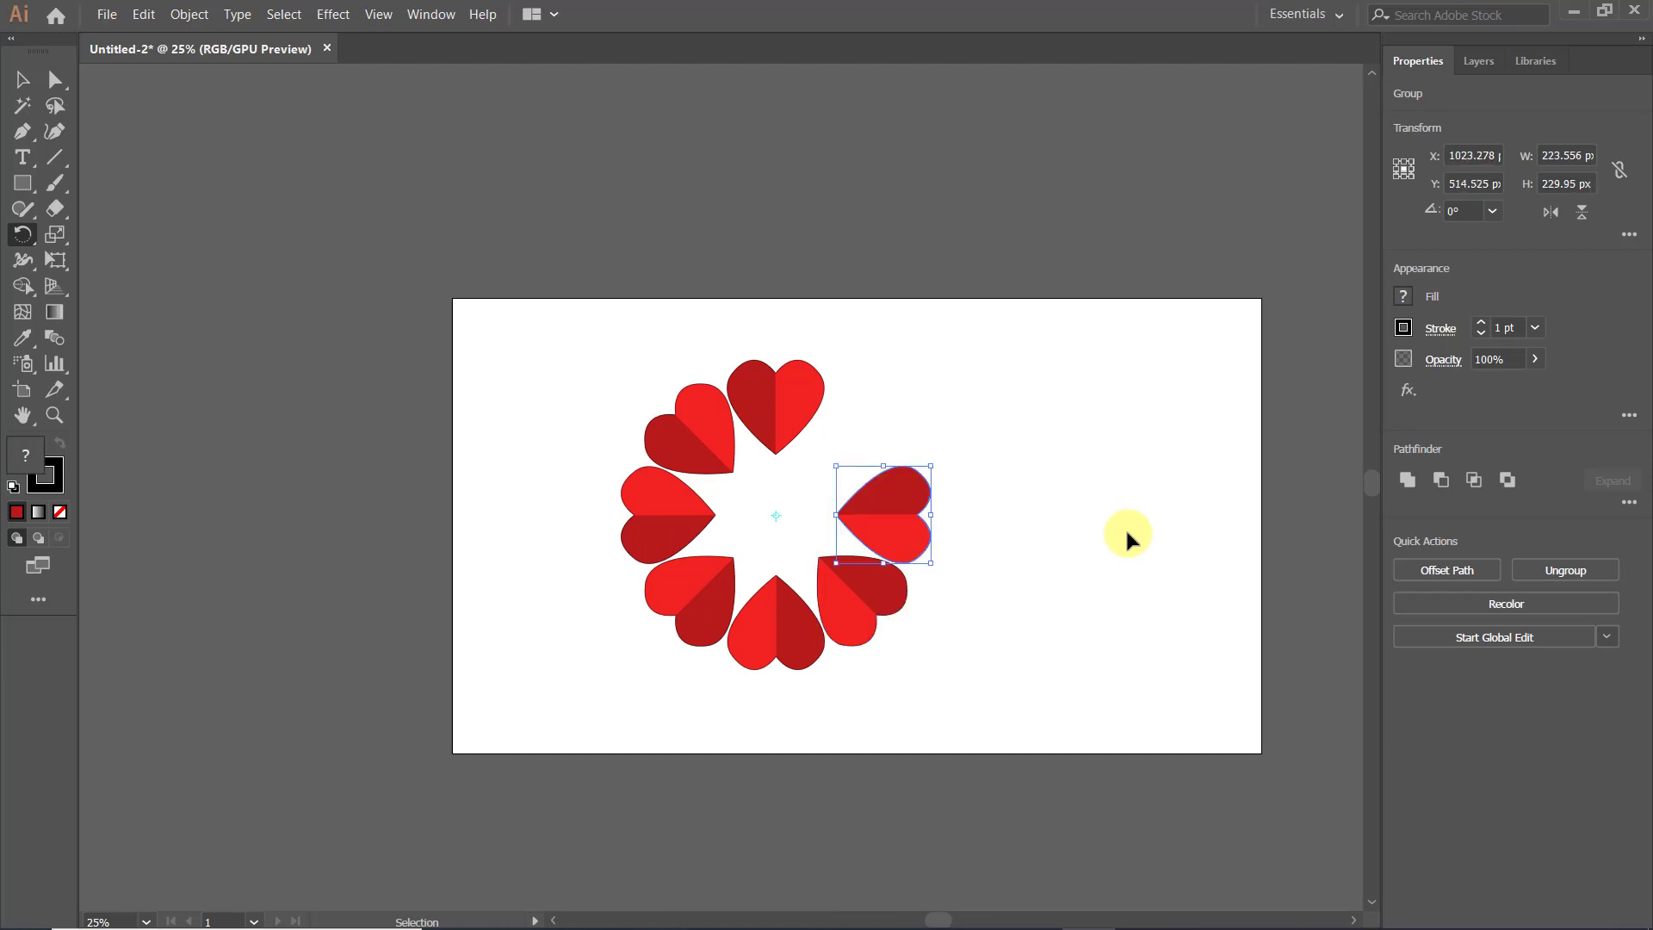
pyautogui.hotkey('ctrl', 'd')
# Select all eight hearts of the ring and group them into one object.
pyautogui.click(22, 80)
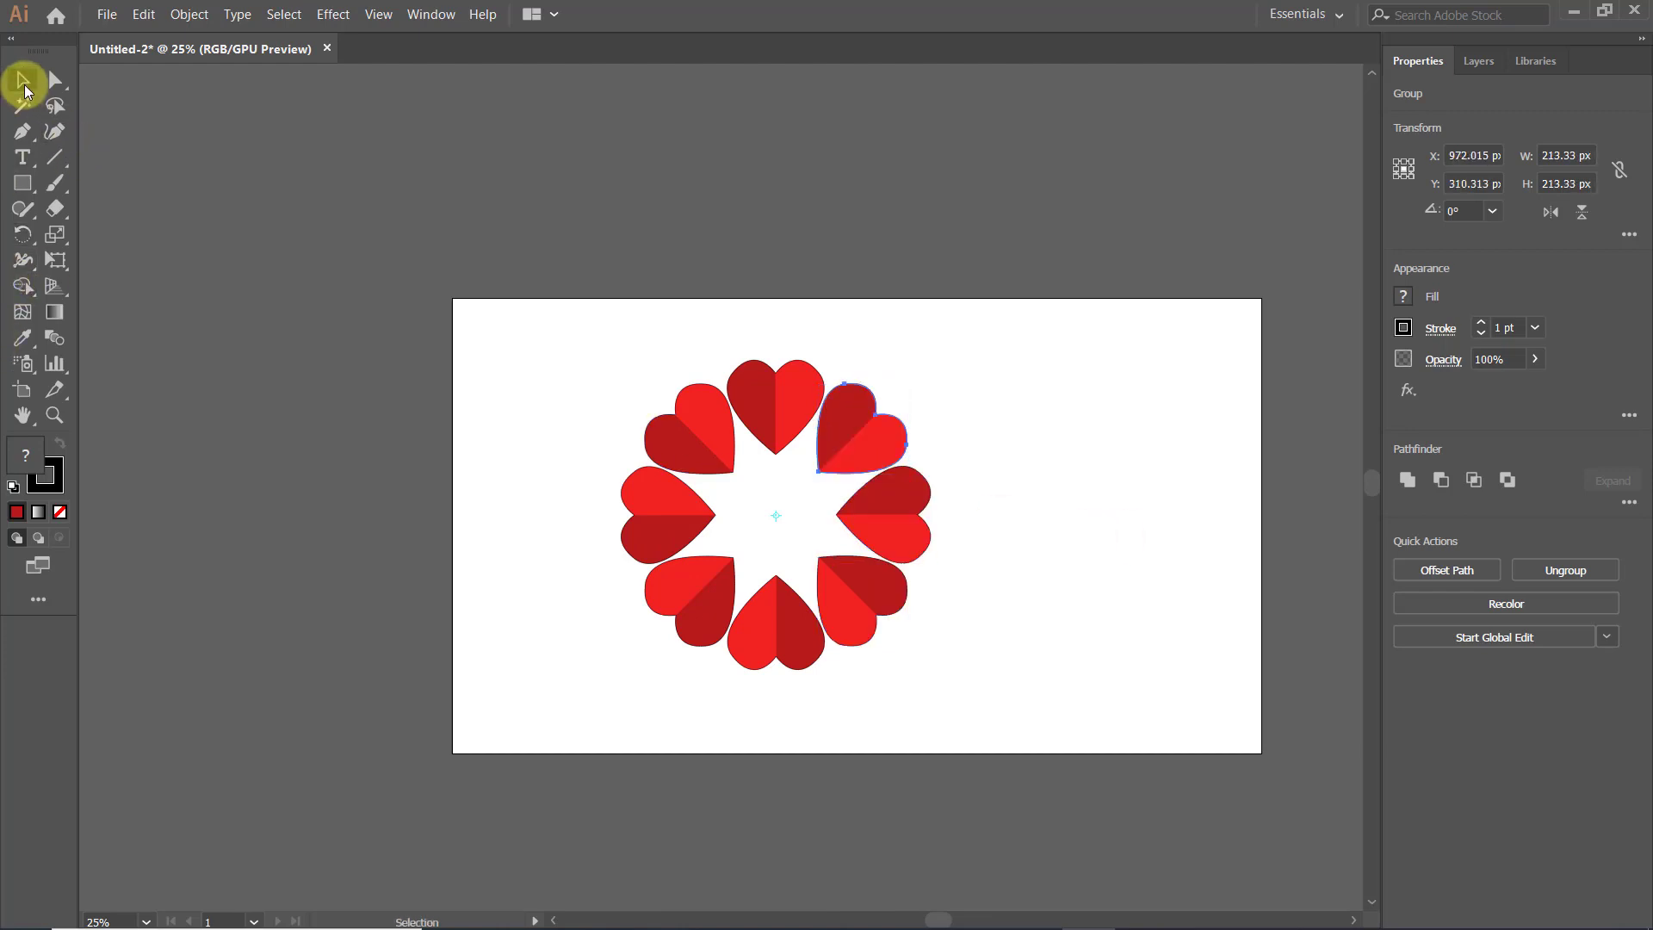
pyautogui.moveTo(567, 209); pyautogui.dragTo(1045, 835)
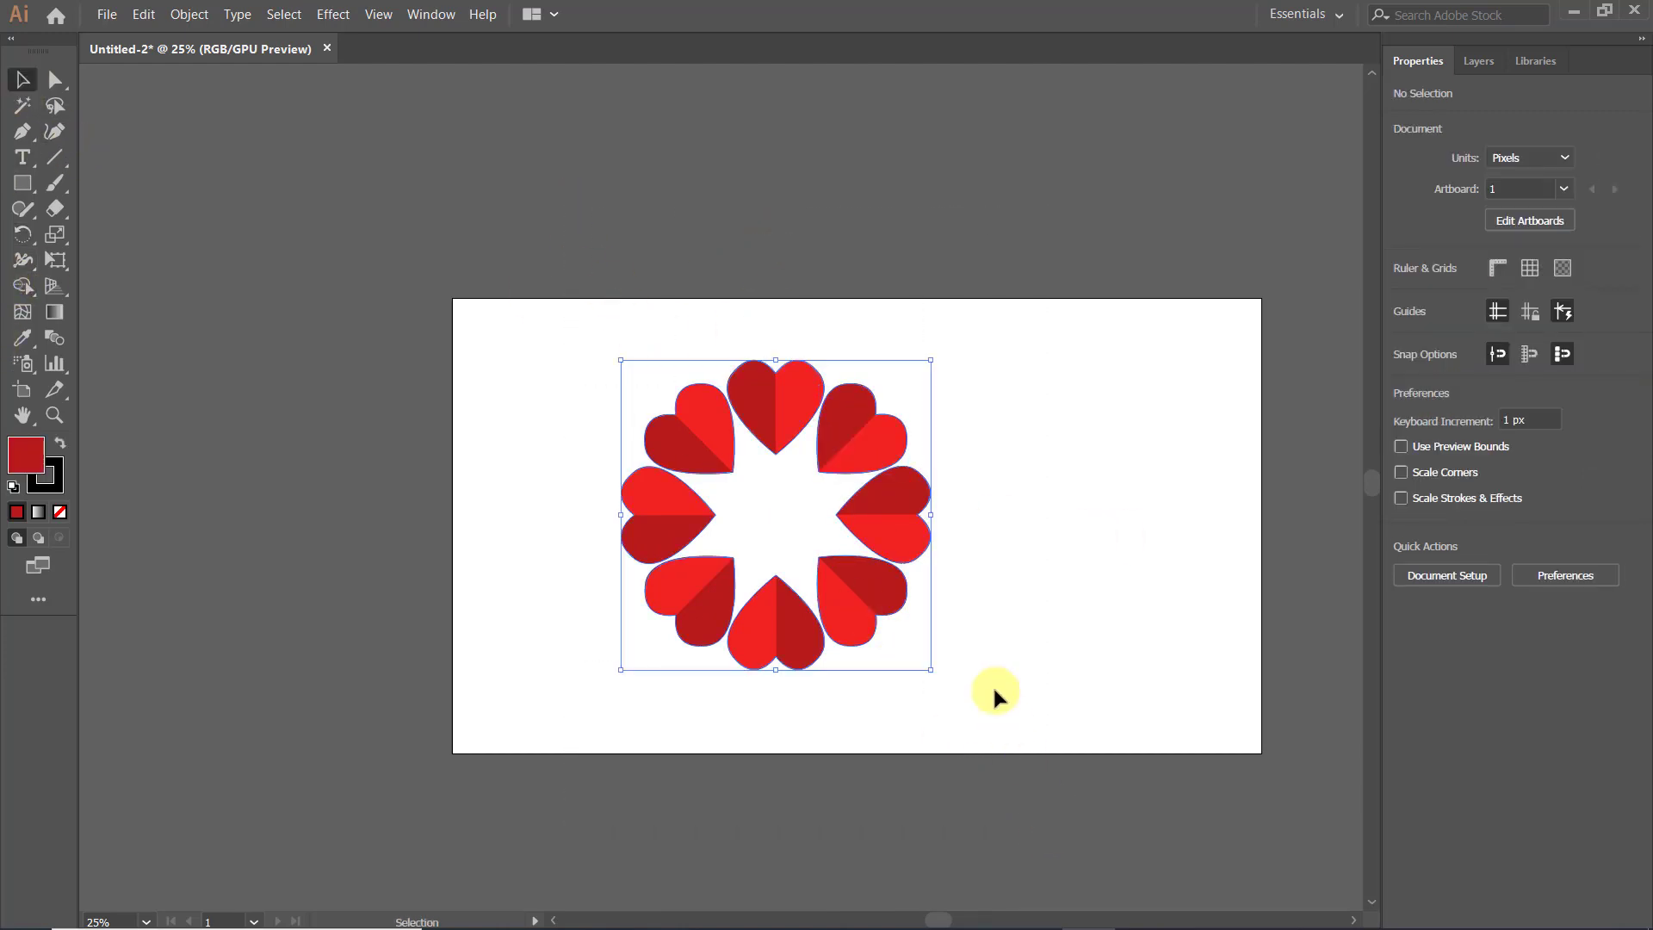
pyautogui.hotkey('ctrl', 'g')
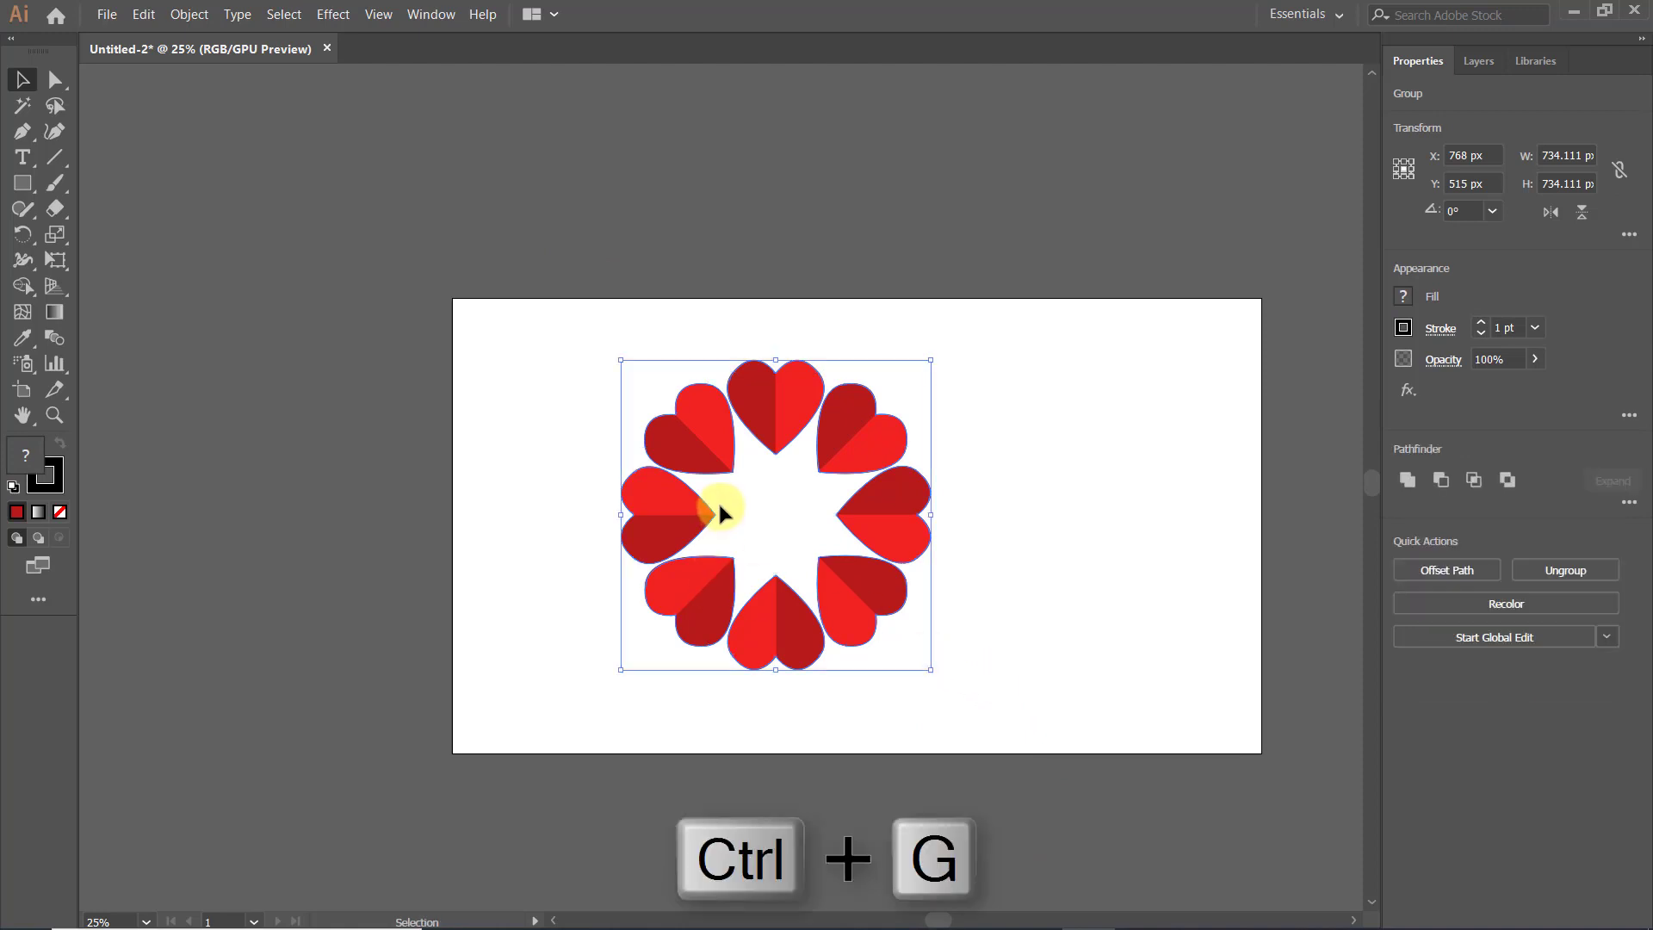
# Move the heart ring up and to the right, shrink it to roughly two thirds of its size, and deselect it.
pyautogui.moveTo(781, 384); pyautogui.dragTo(807, 341)
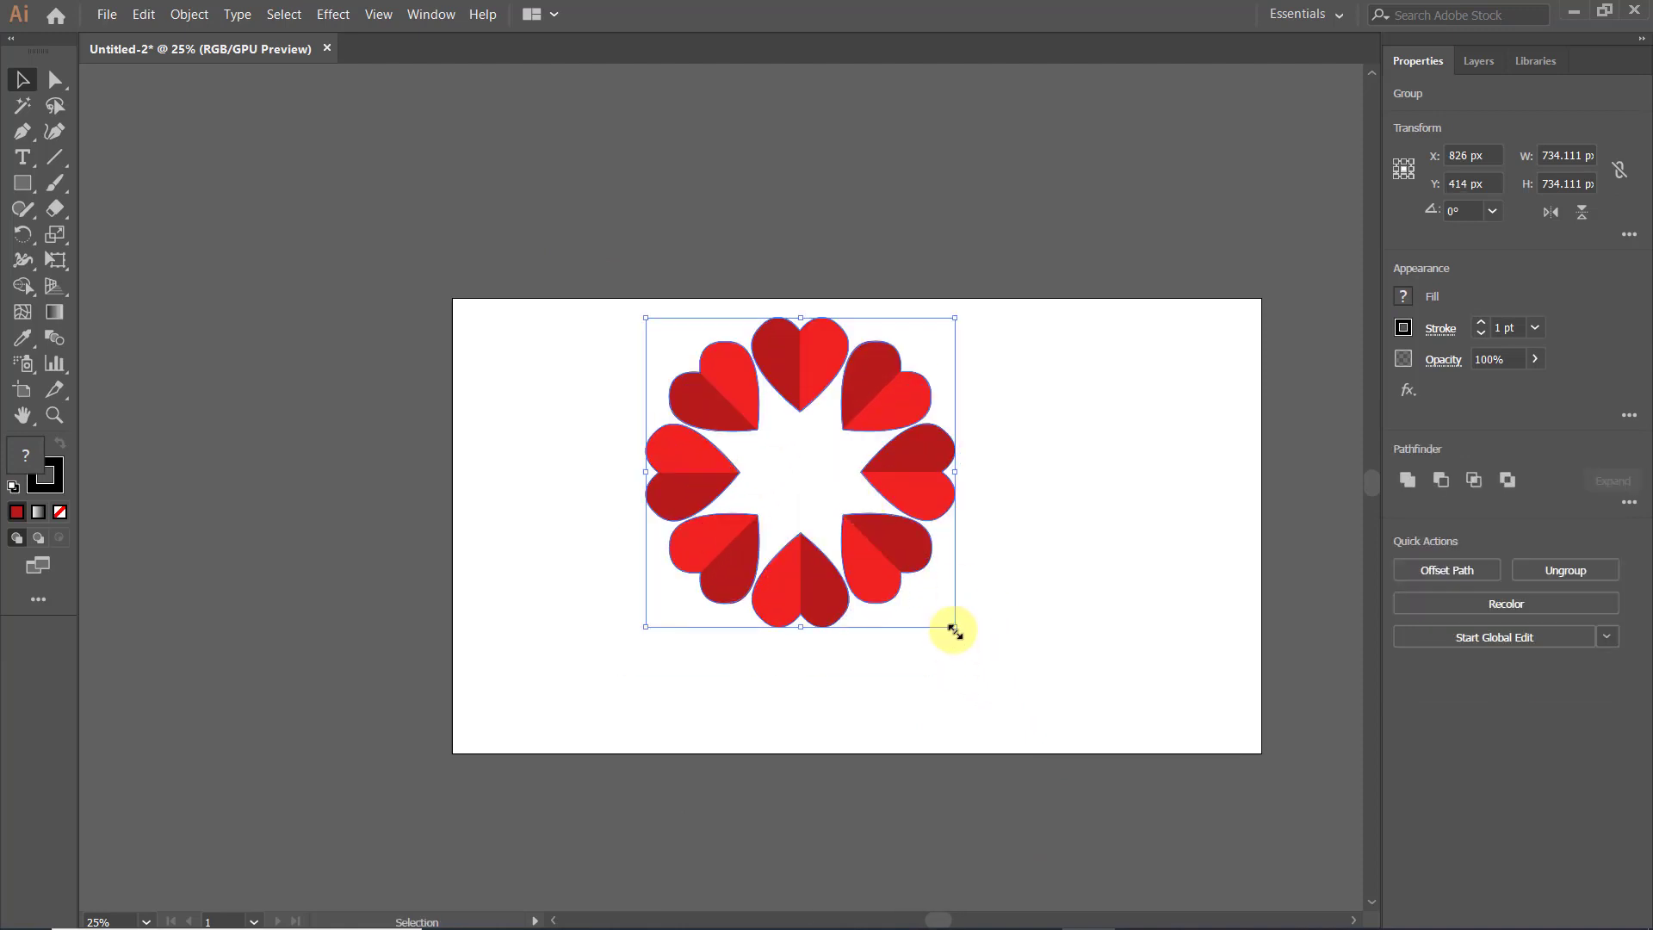
pyautogui.moveTo(954, 632); pyautogui.dragTo(851, 523)
pyautogui.hotkey('ctrl', '+')
pyautogui.click(682, 528)
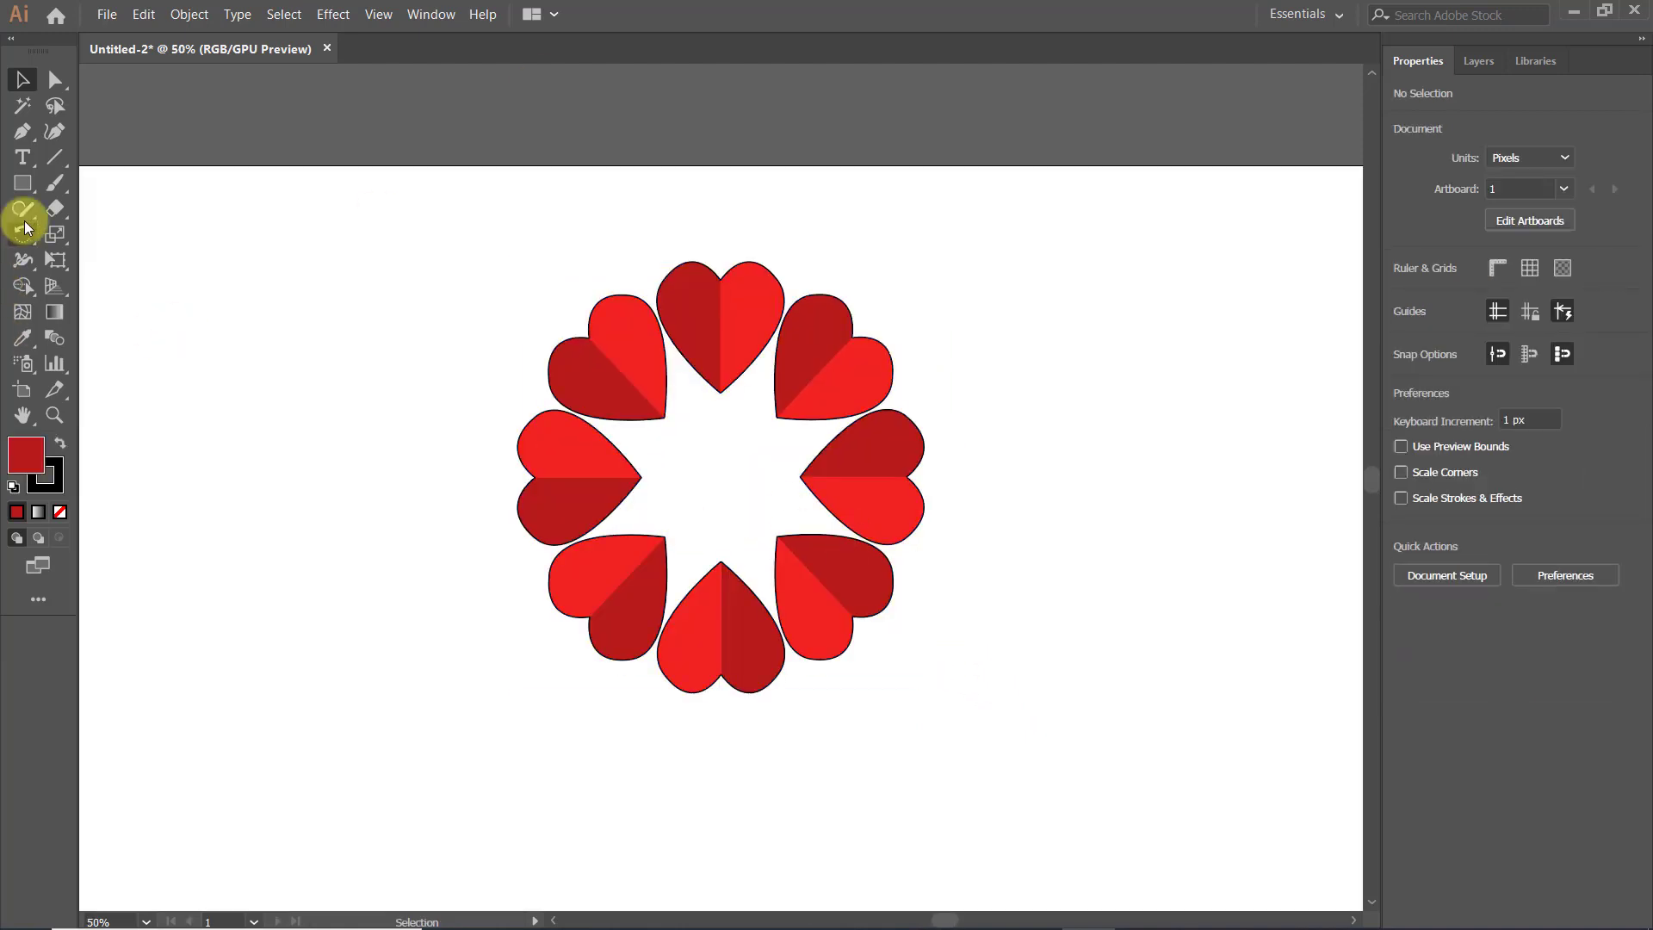
# Examine which related tools are grouped with the Rotate tool and with the Scale tool.
pyautogui.click(23, 215)
pyautogui.moveTo(22, 234); pyautogui.dragTo(182, 250)
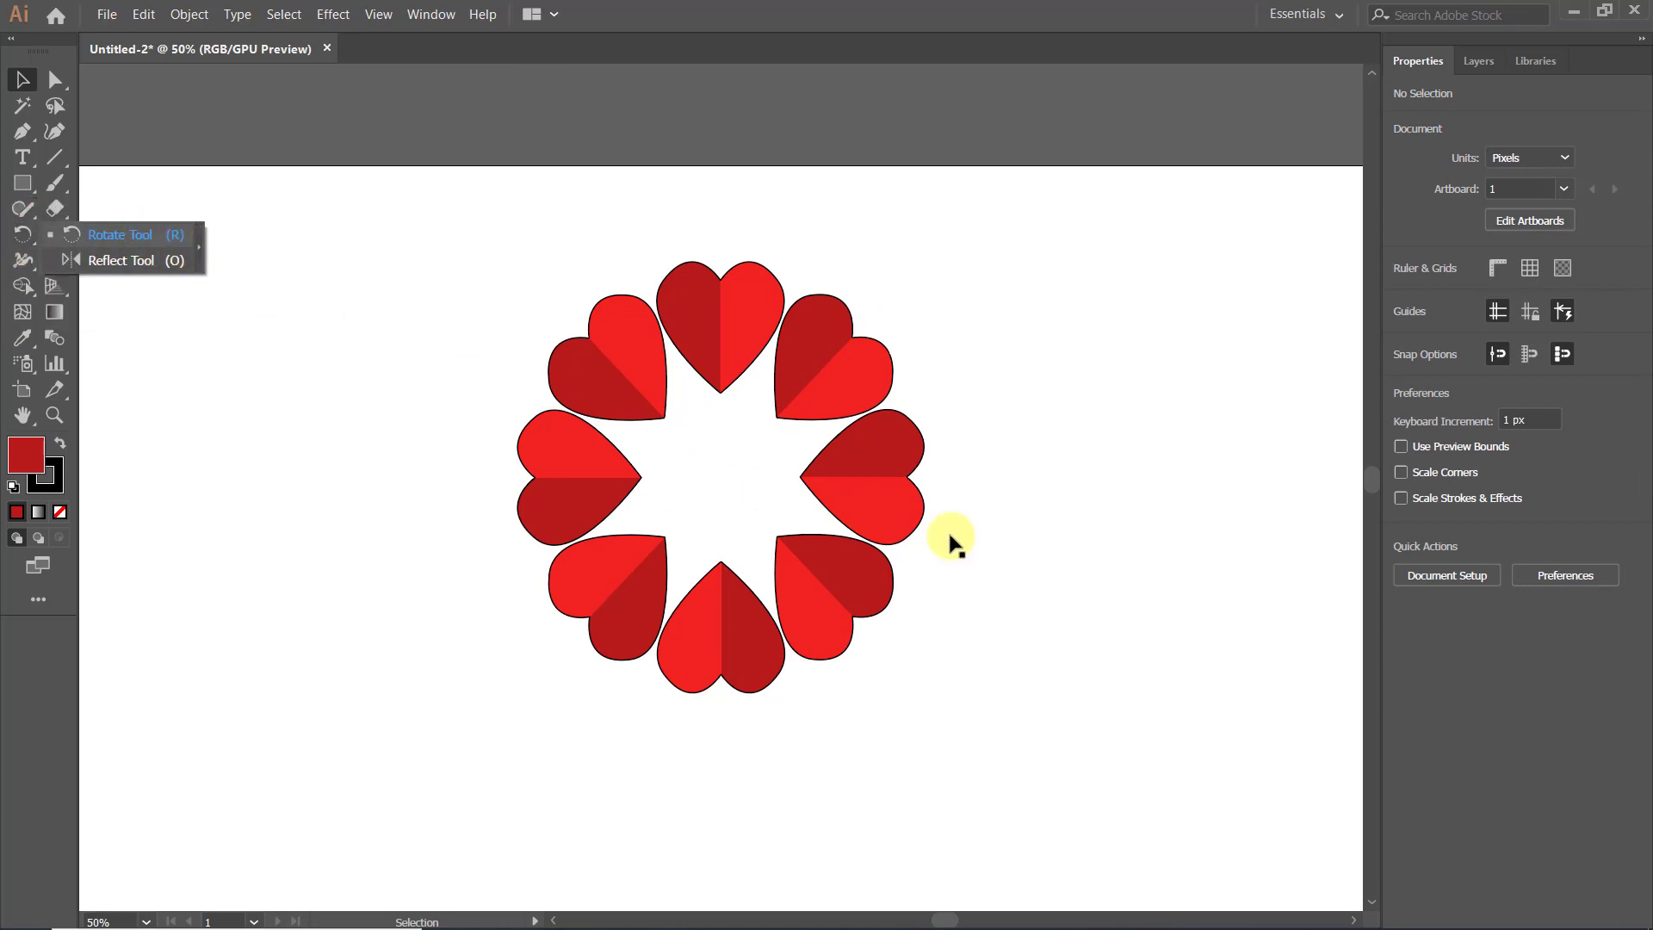
pyautogui.click(638, 99)
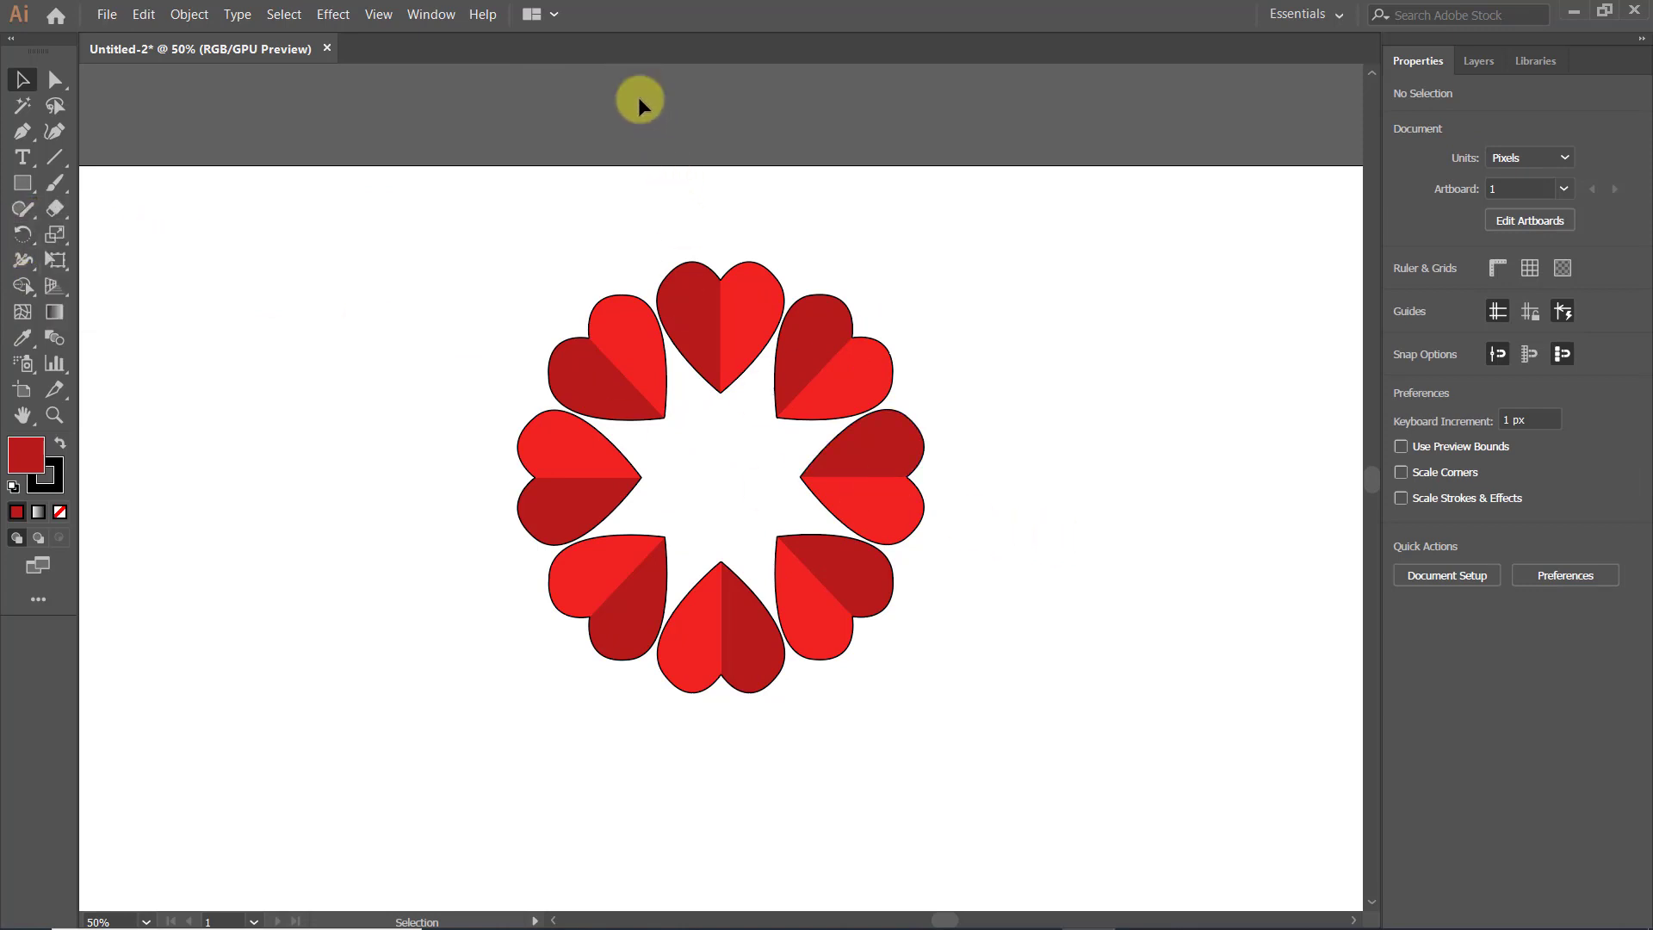
pyautogui.click(30, 239)
pyautogui.click(414, 153)
pyautogui.click(58, 236)
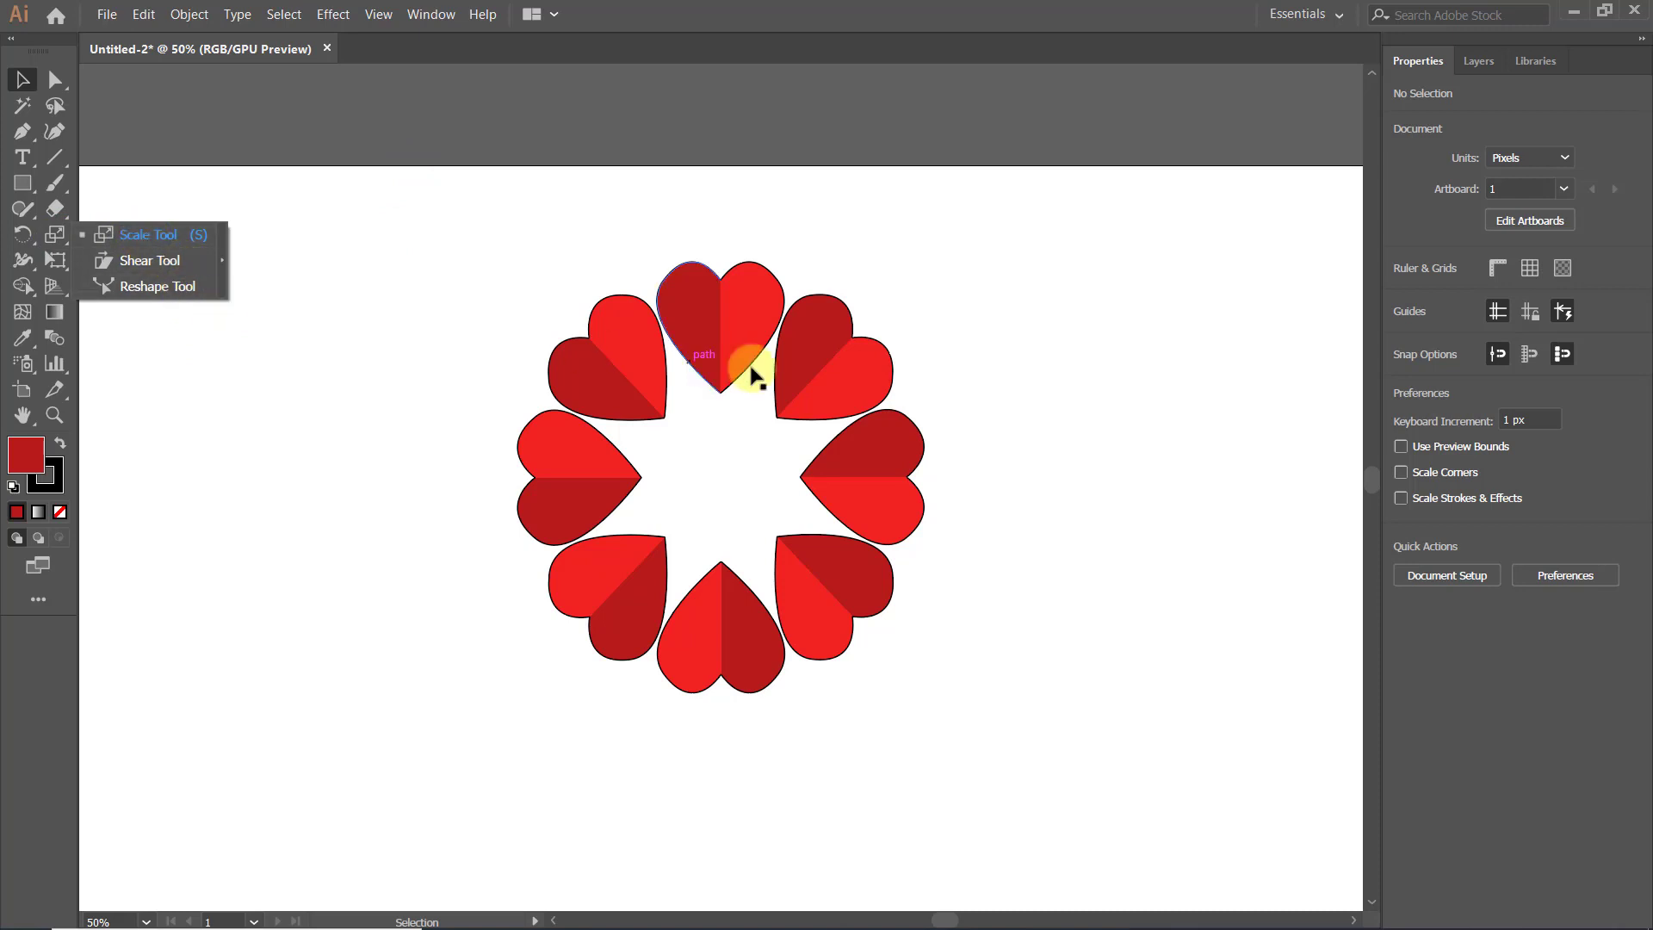
pyautogui.scroll(-2, 739, 344)
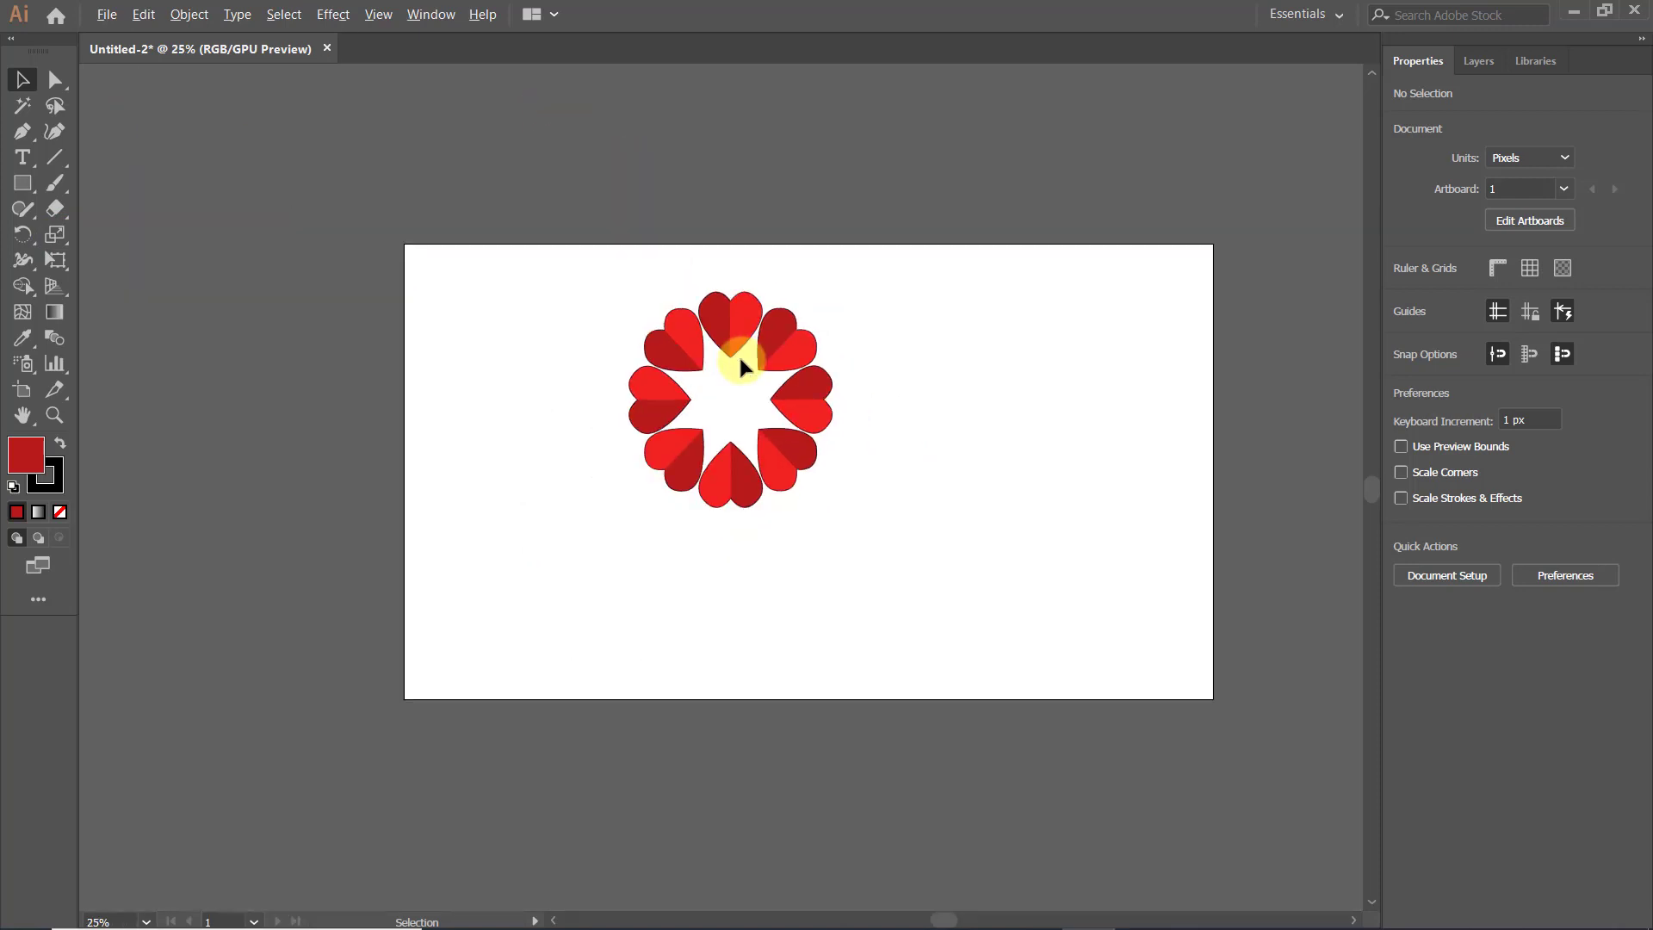
# Try moving the heart ring to the right across the artboard, and undo the move.
pyautogui.scroll(2, 741, 359)
pyautogui.moveTo(789, 447); pyautogui.dragTo(724, 398)
pyautogui.scroll(-1, 663, 314)
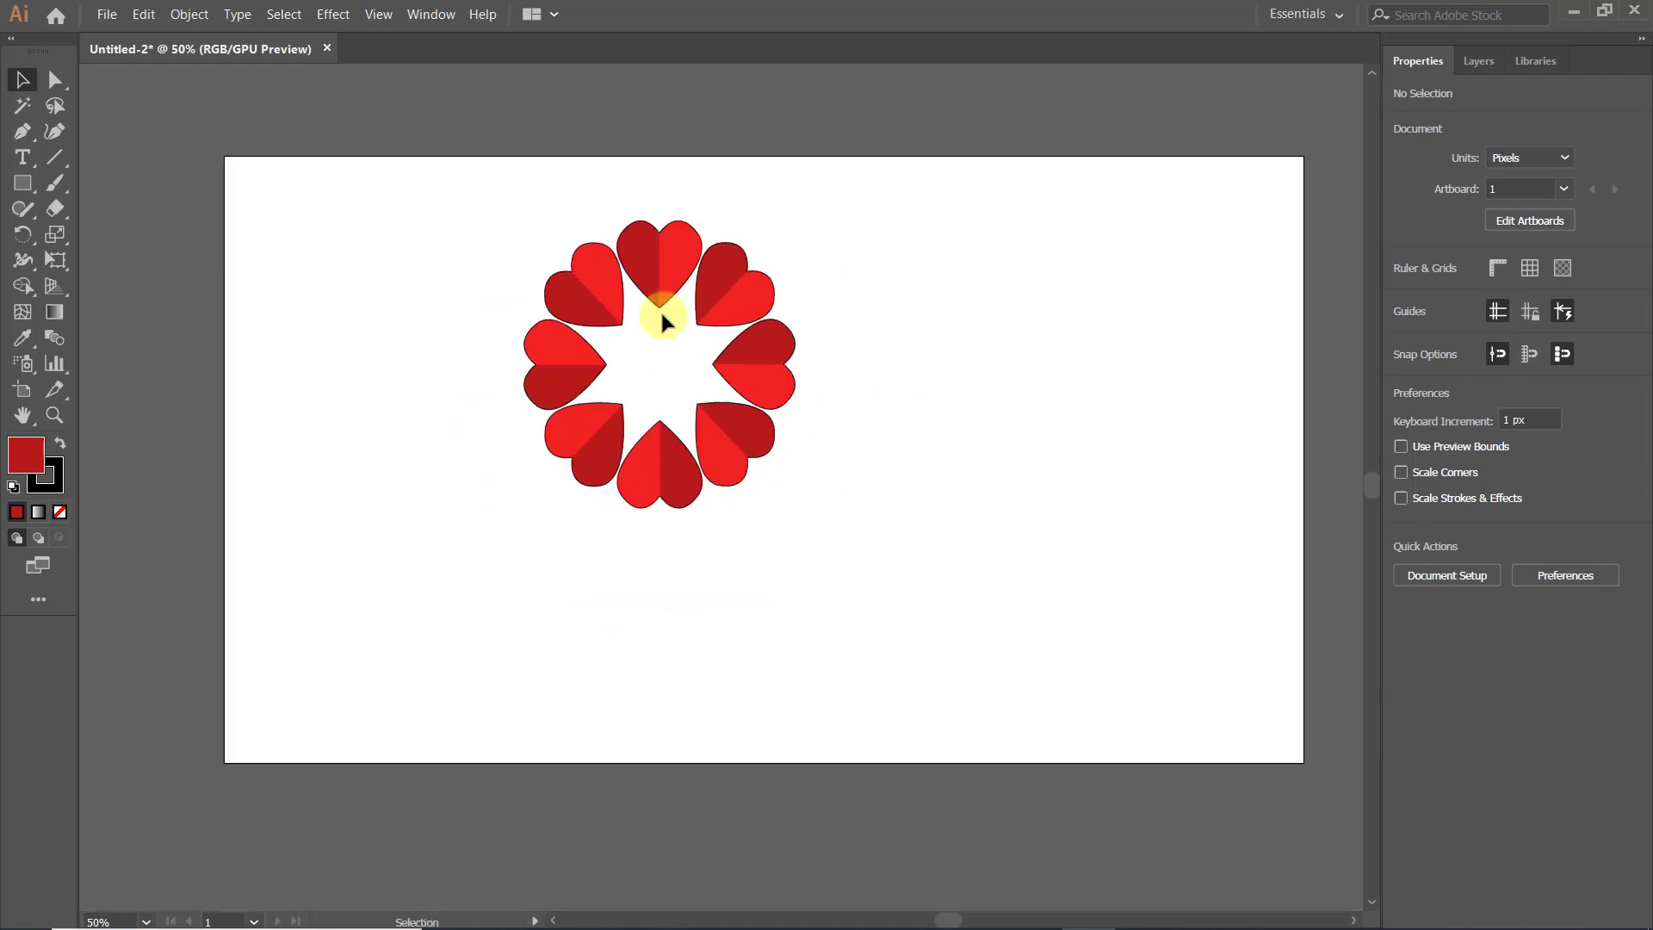
pyautogui.moveTo(648, 261); pyautogui.dragTo(1019, 300)
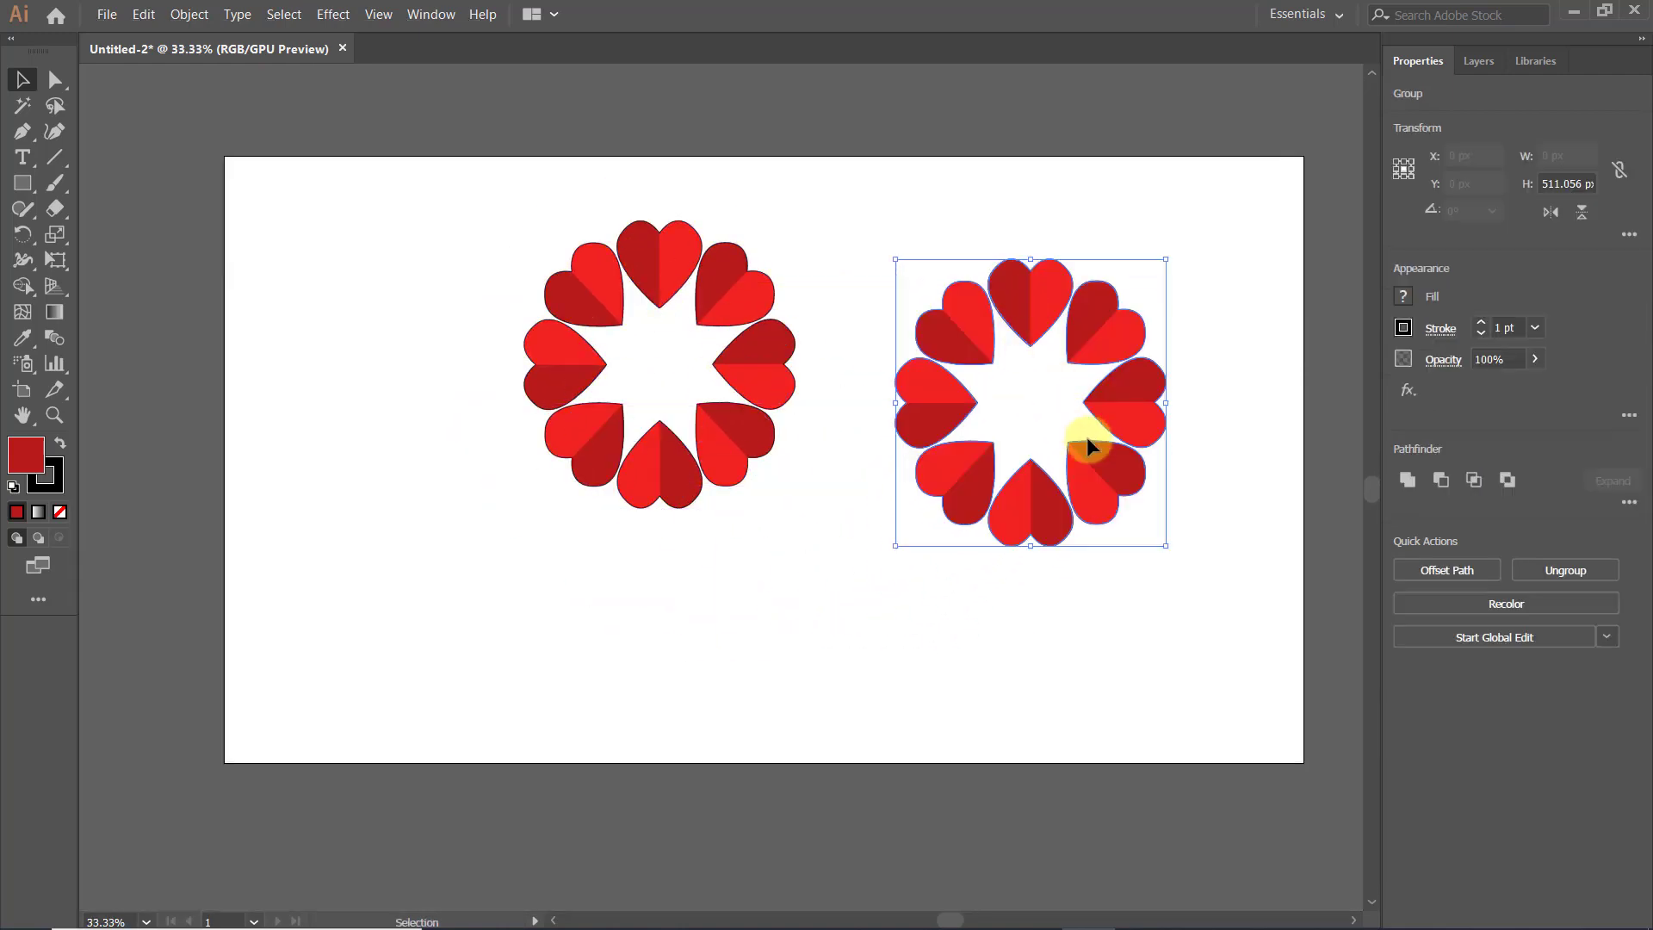
pyautogui.hotkey('ctrl', 'z')
pyautogui.press('alt')
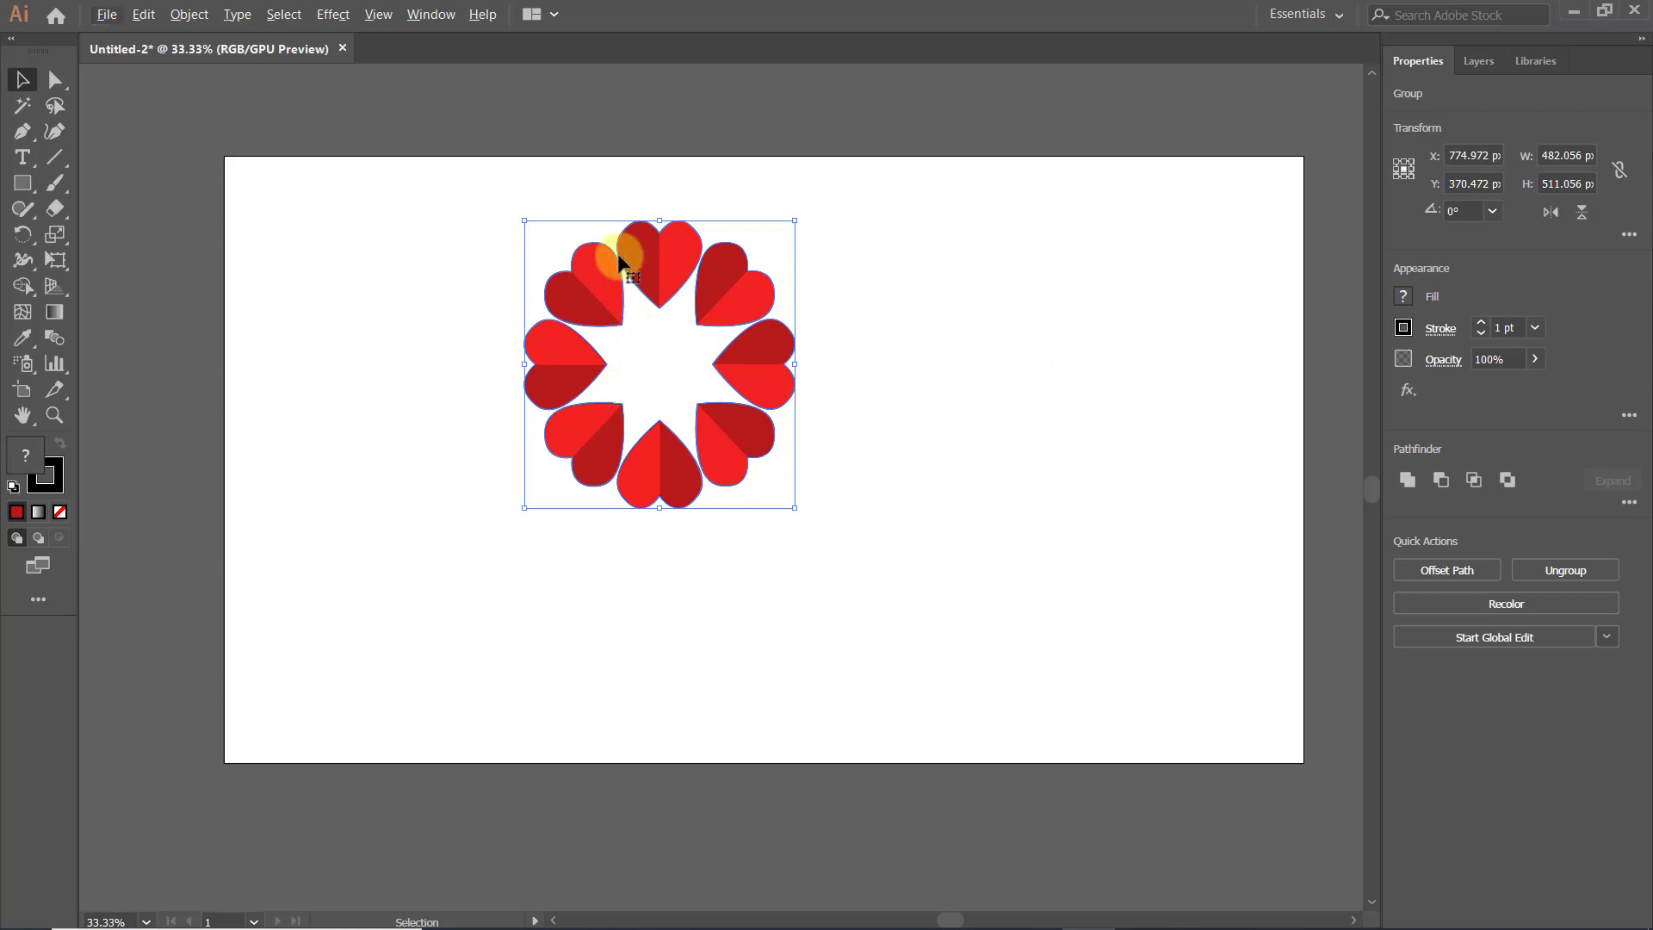
# Try shrinking the heart ring around its centre to about 95 px wide, and undo the resizing.
pyautogui.click(646, 293)
pyautogui.click(57, 204)
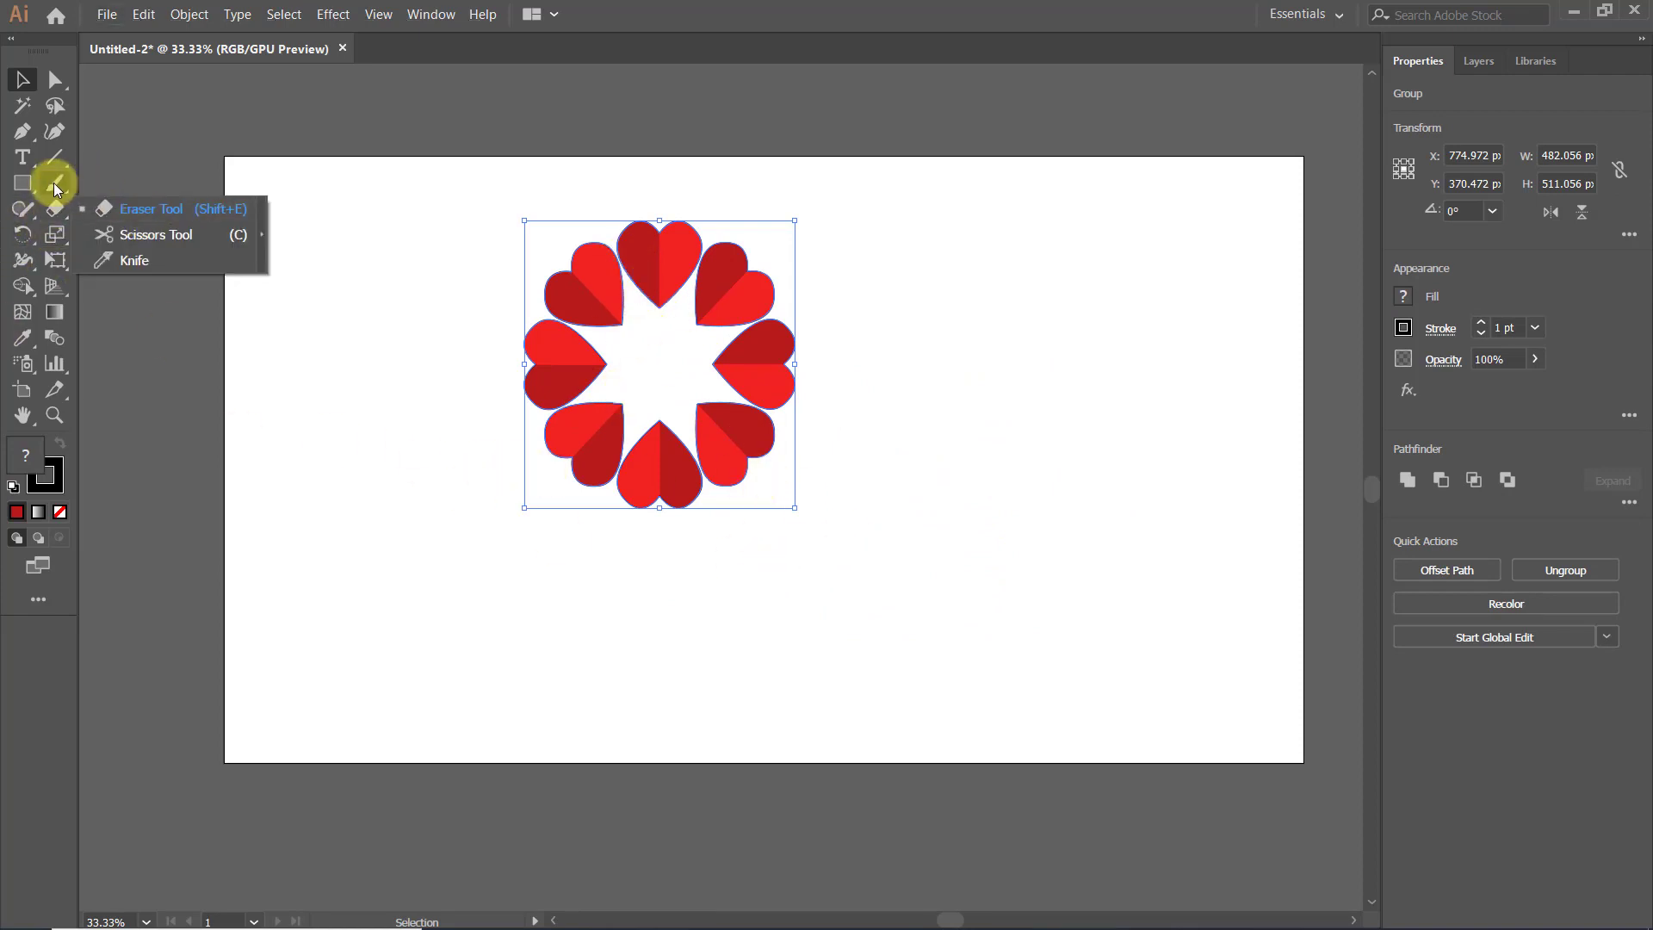
pyautogui.click(657, 302)
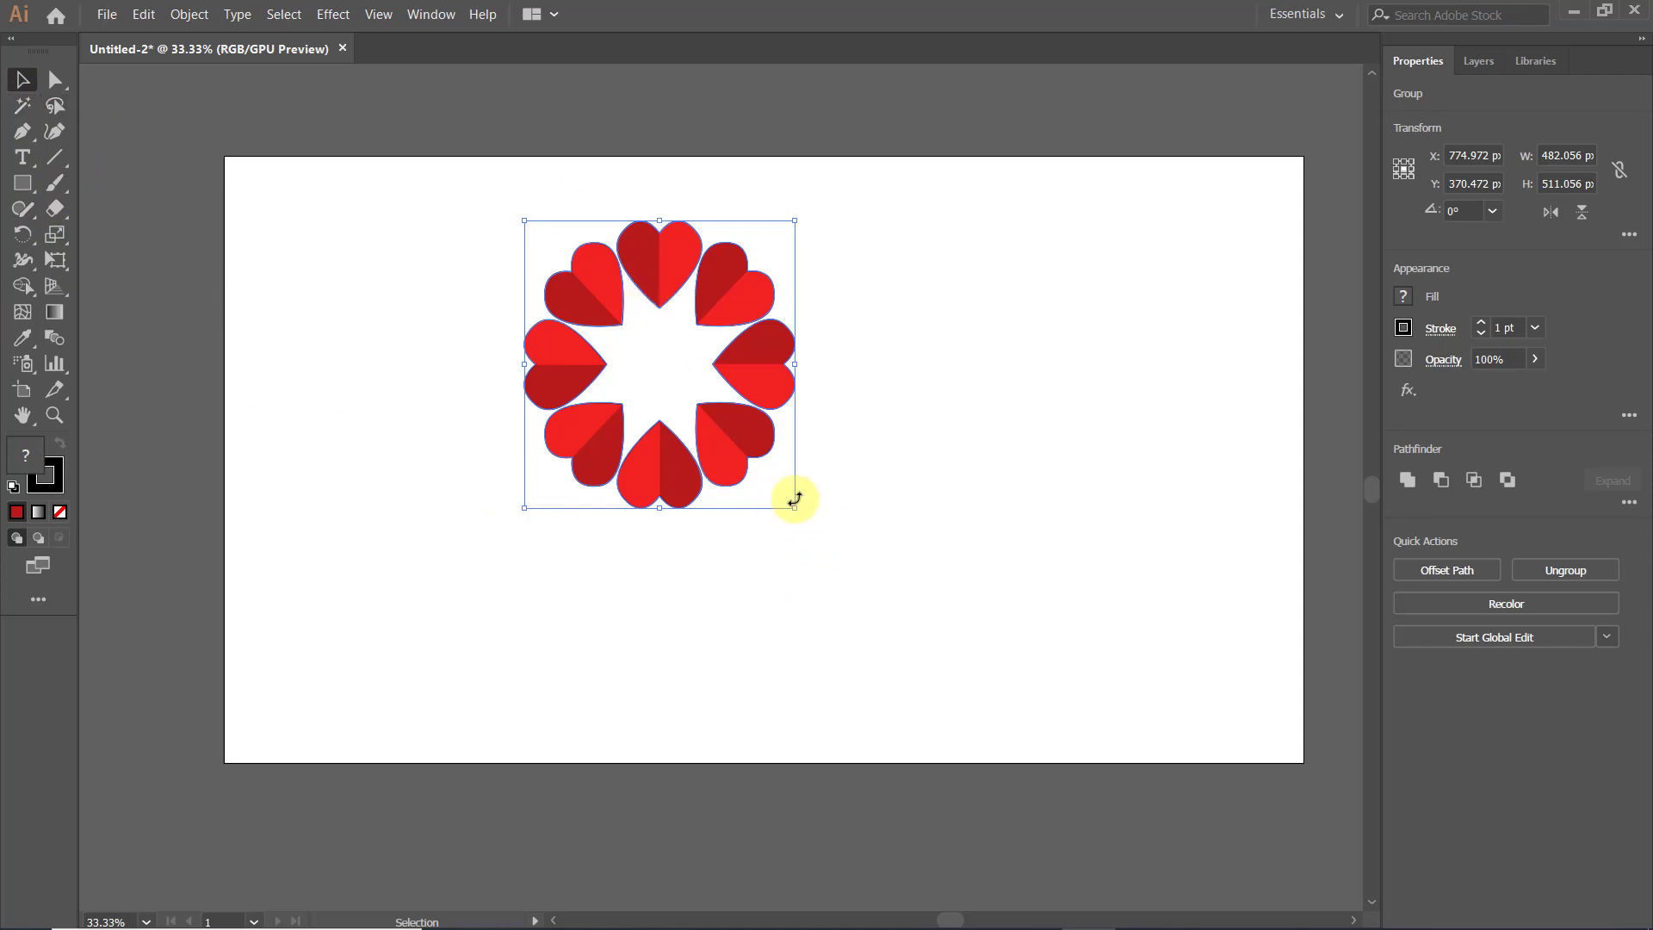
pyautogui.moveTo(794, 509); pyautogui.dragTo(607, 310)
pyautogui.hotkey('ctrl', 'z')
pyautogui.press('alt')
pyautogui.moveTo(795, 508); pyautogui.dragTo(688, 394)
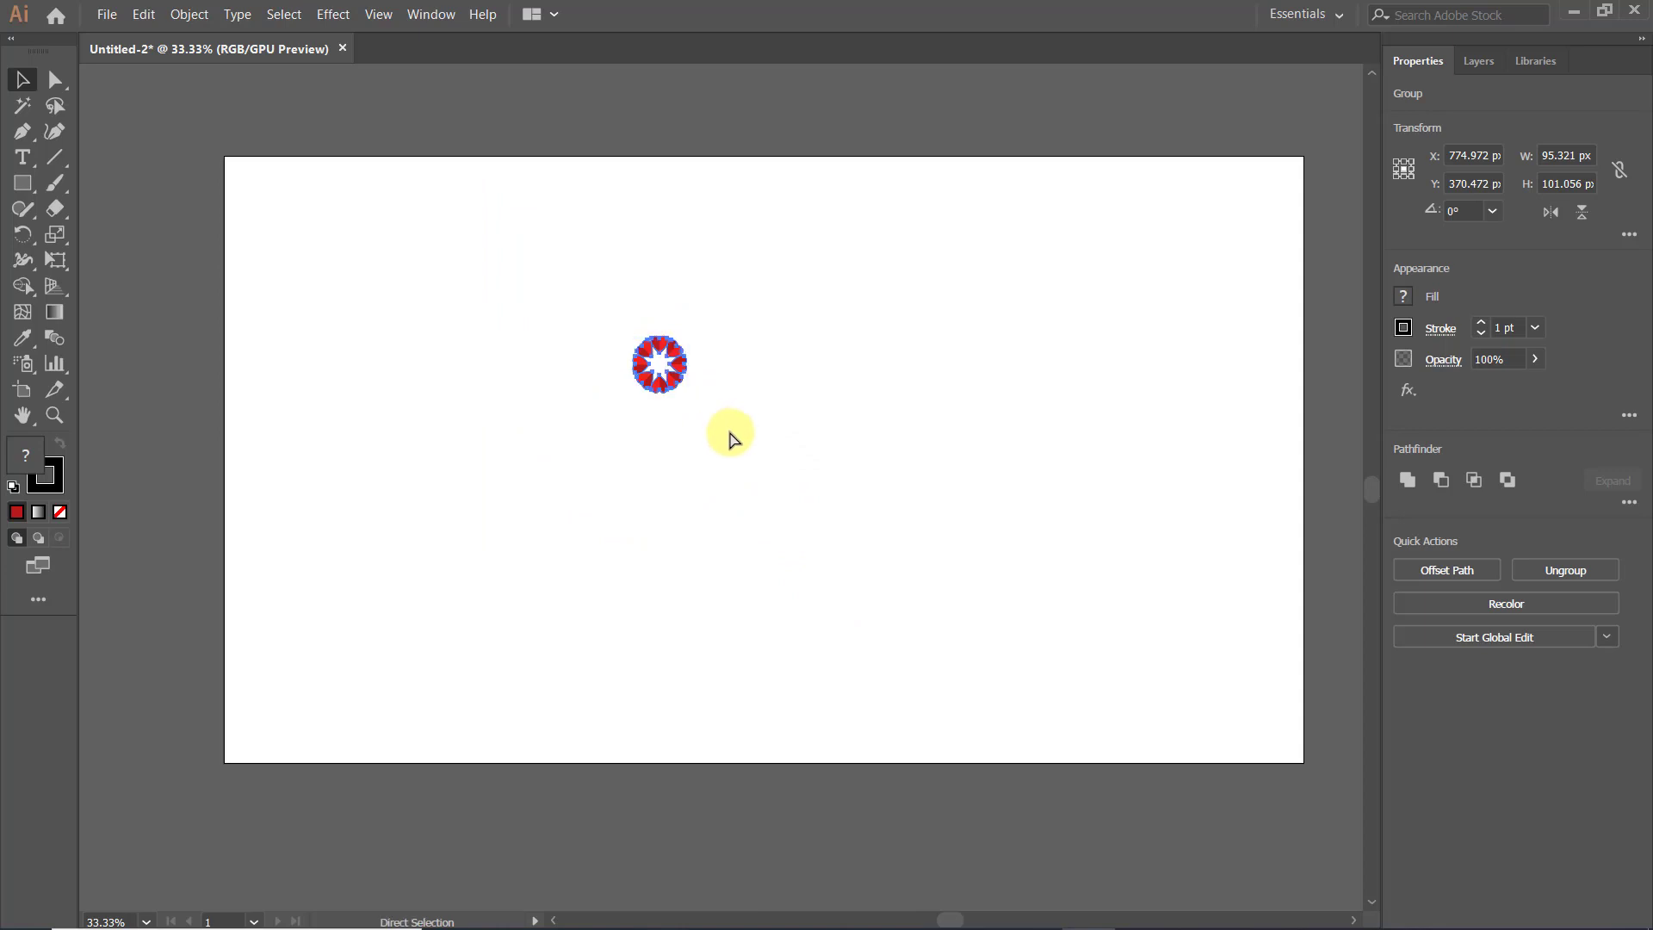
pyautogui.hotkey('ctrl', 'z')
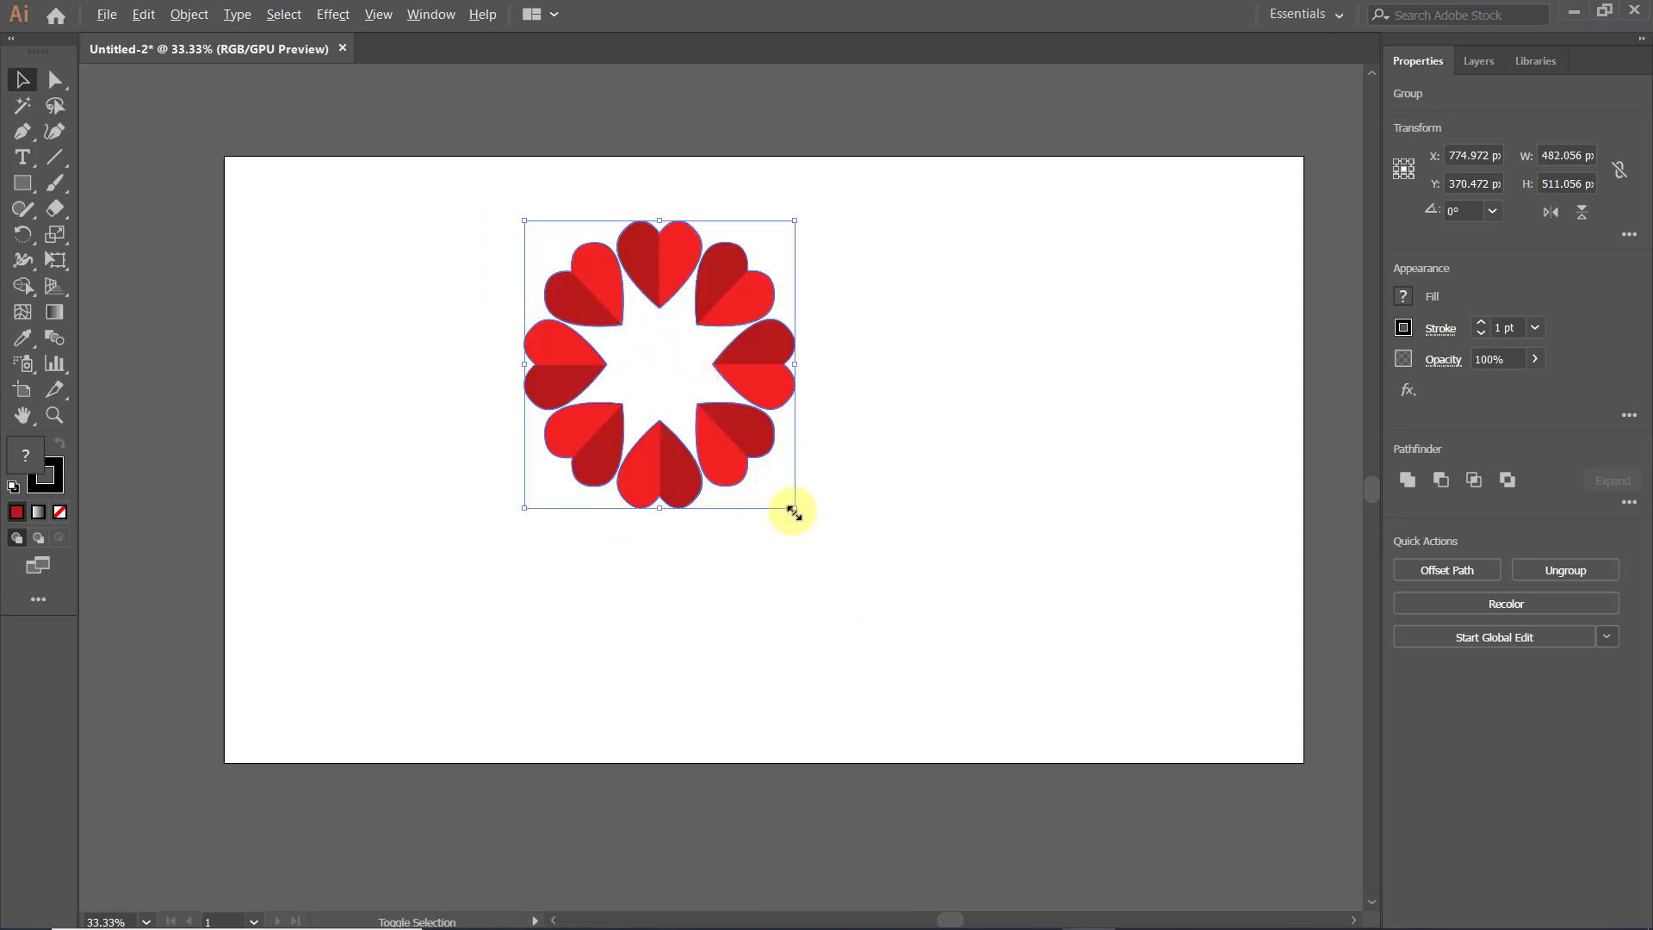
pyautogui.press('super+space')
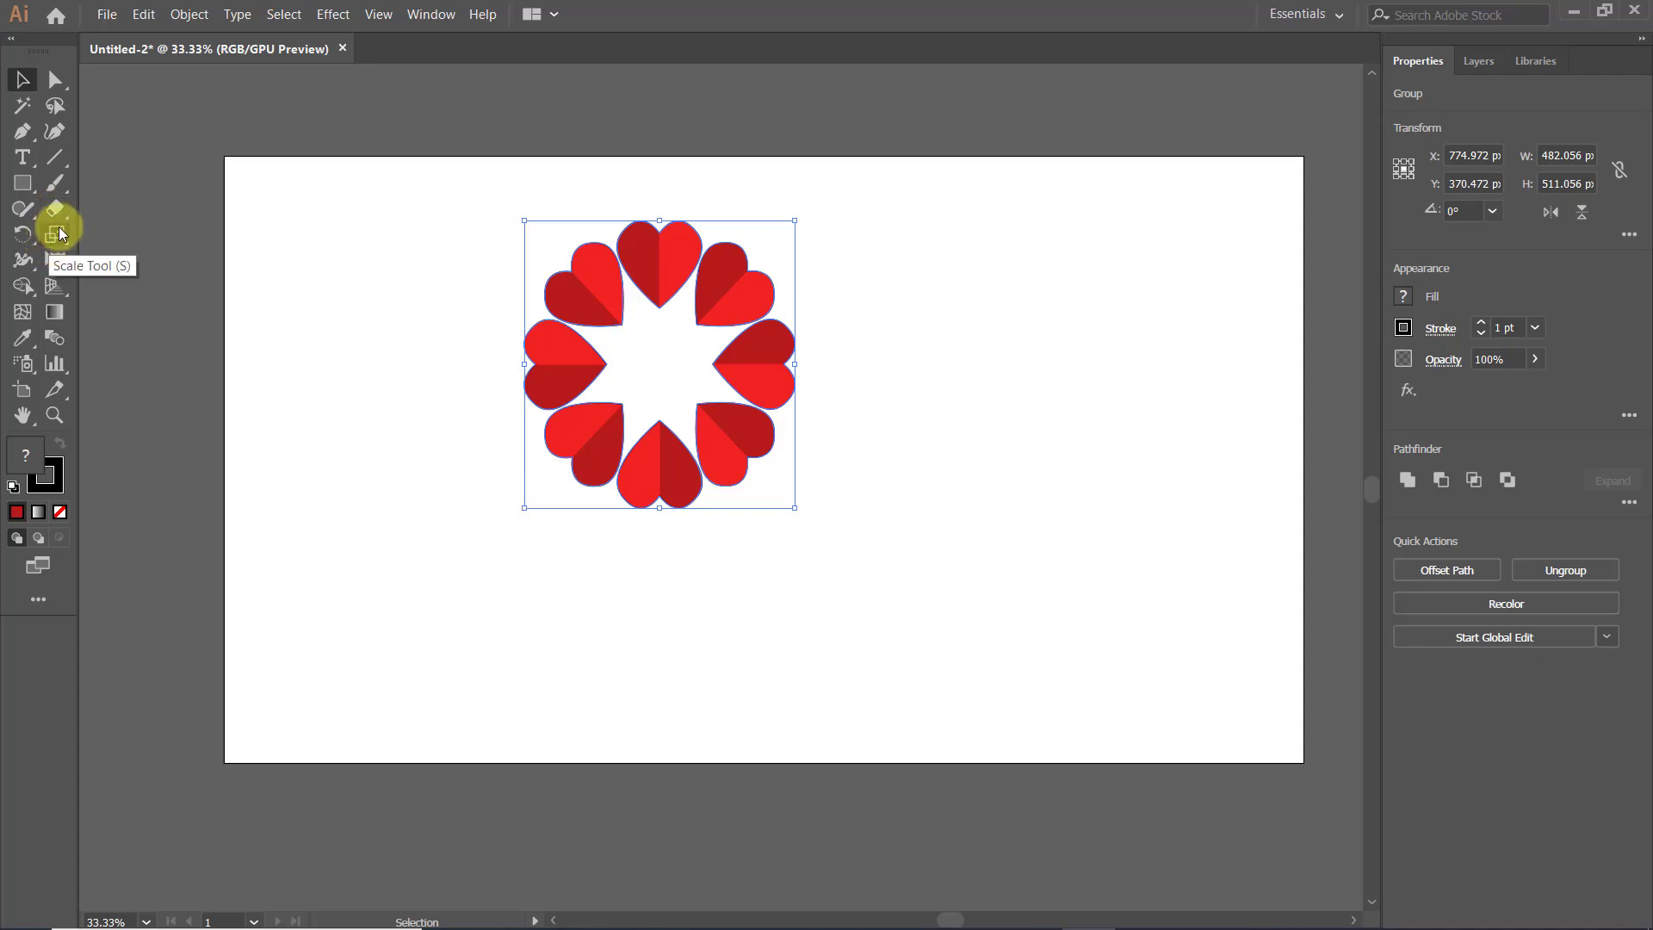
# Try resizing the heart ring with the Scale tool, return to the Selection tool and deselect the ring.
pyautogui.moveTo(55, 234); pyautogui.dragTo(142, 251)
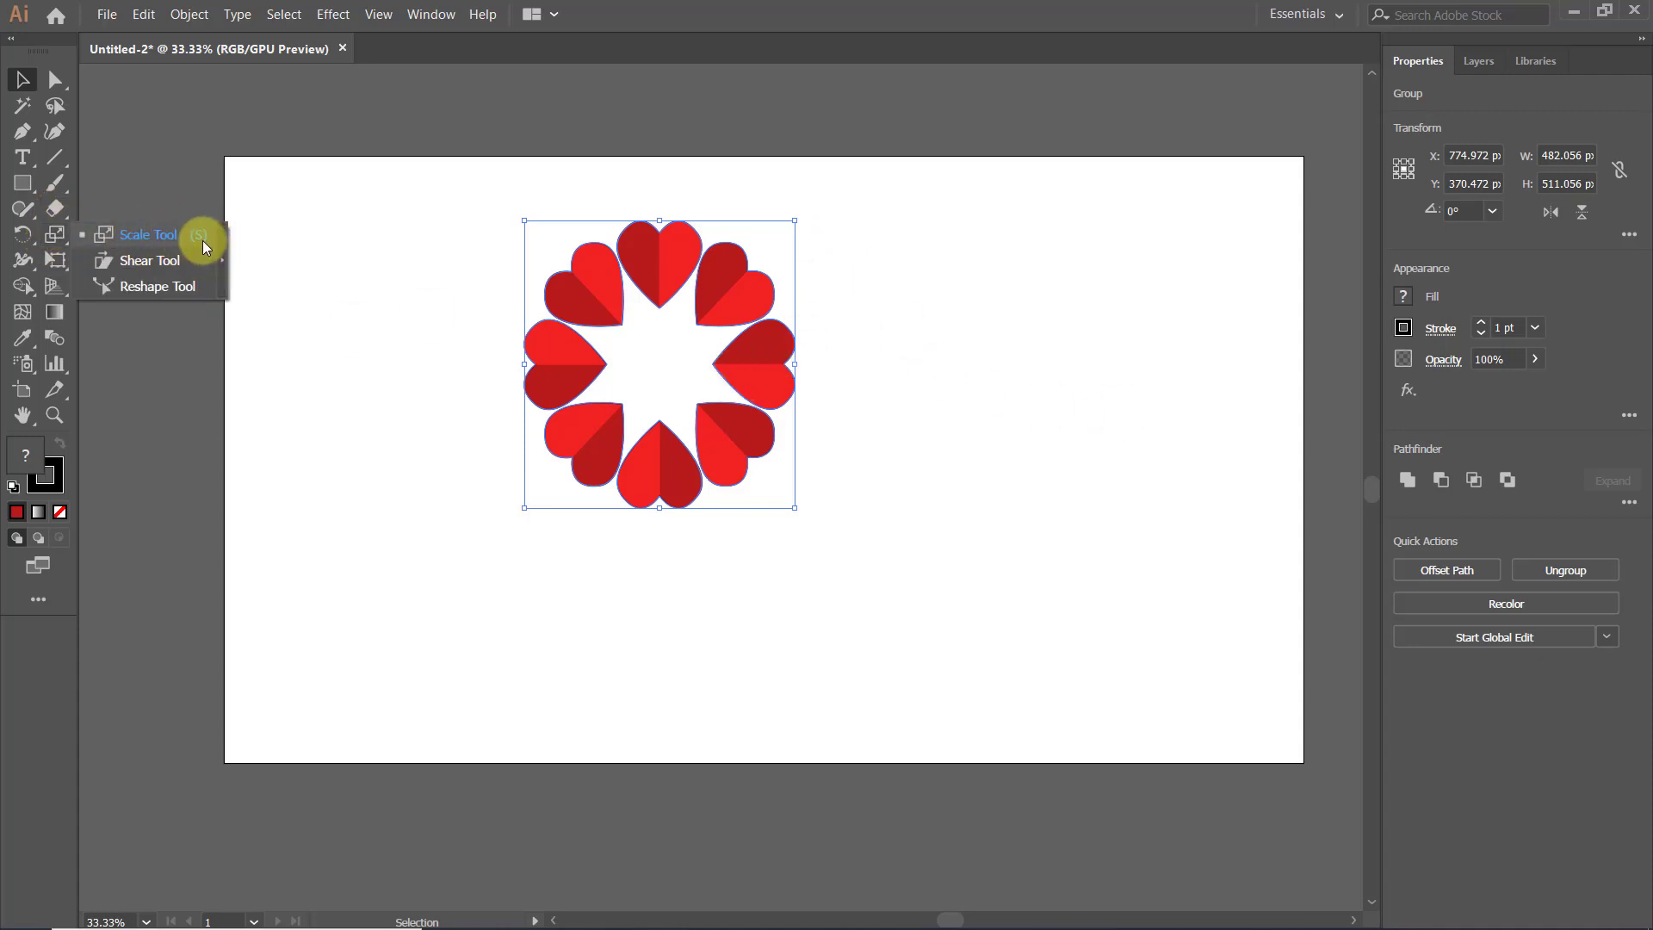
pyautogui.click(1168, 3)
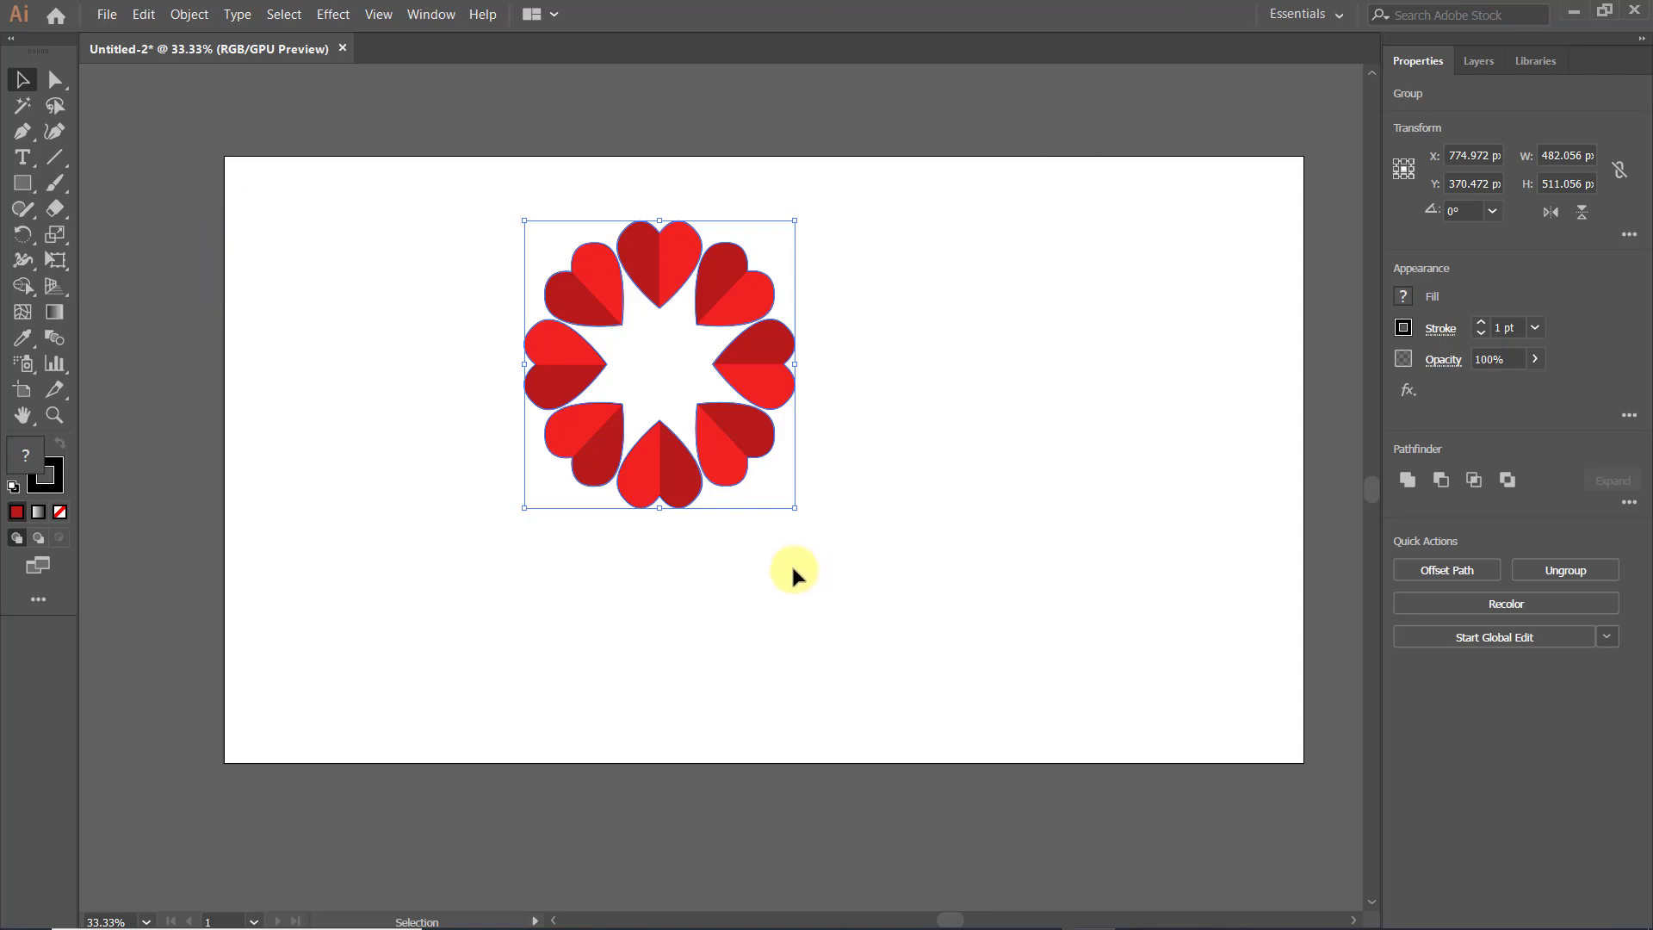
pyautogui.press('s')
pyautogui.press('s')
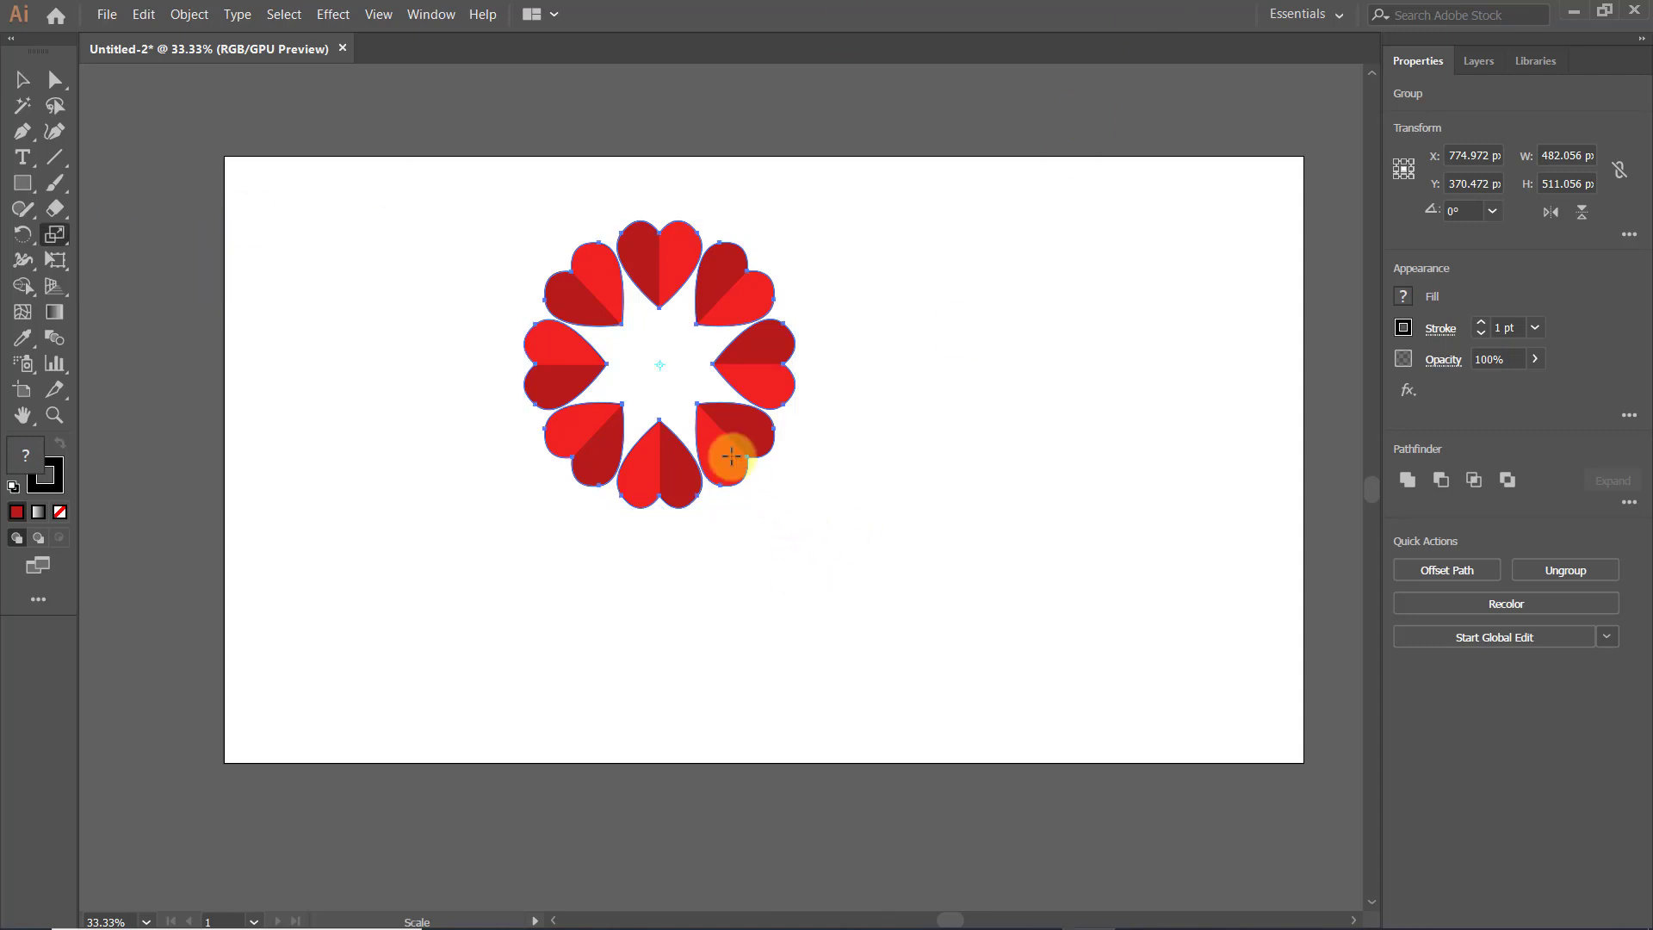
pyautogui.moveTo(723, 443); pyautogui.dragTo(816, 571)
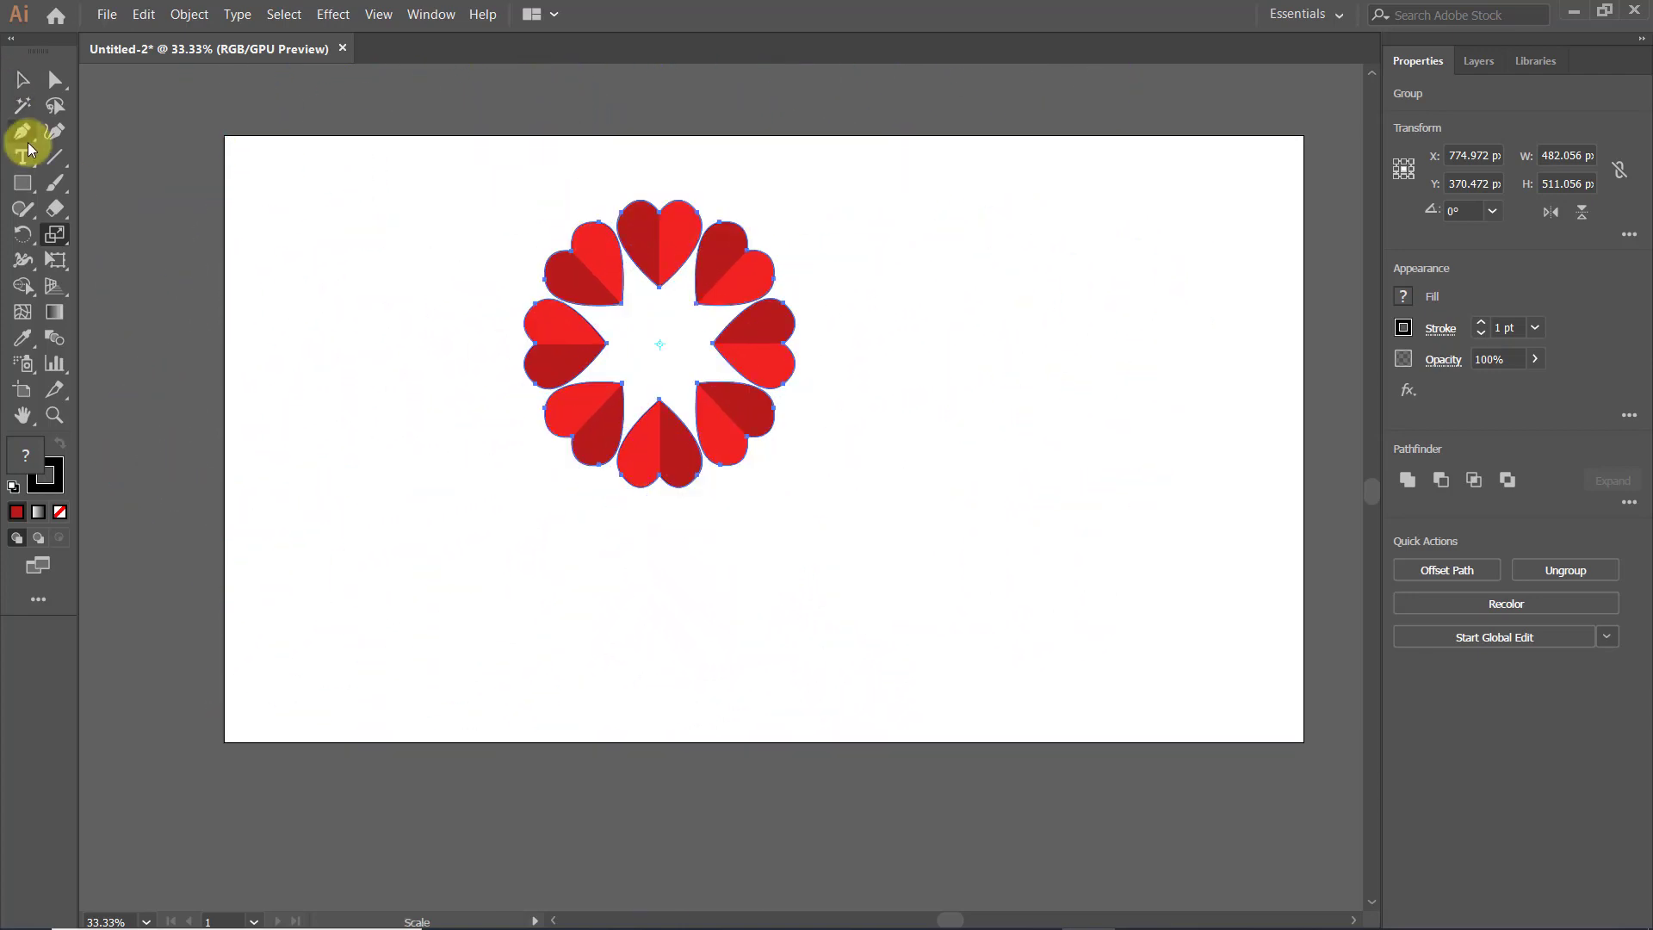
pyautogui.click(24, 80)
pyautogui.click(431, 126)
pyautogui.click(655, 258)
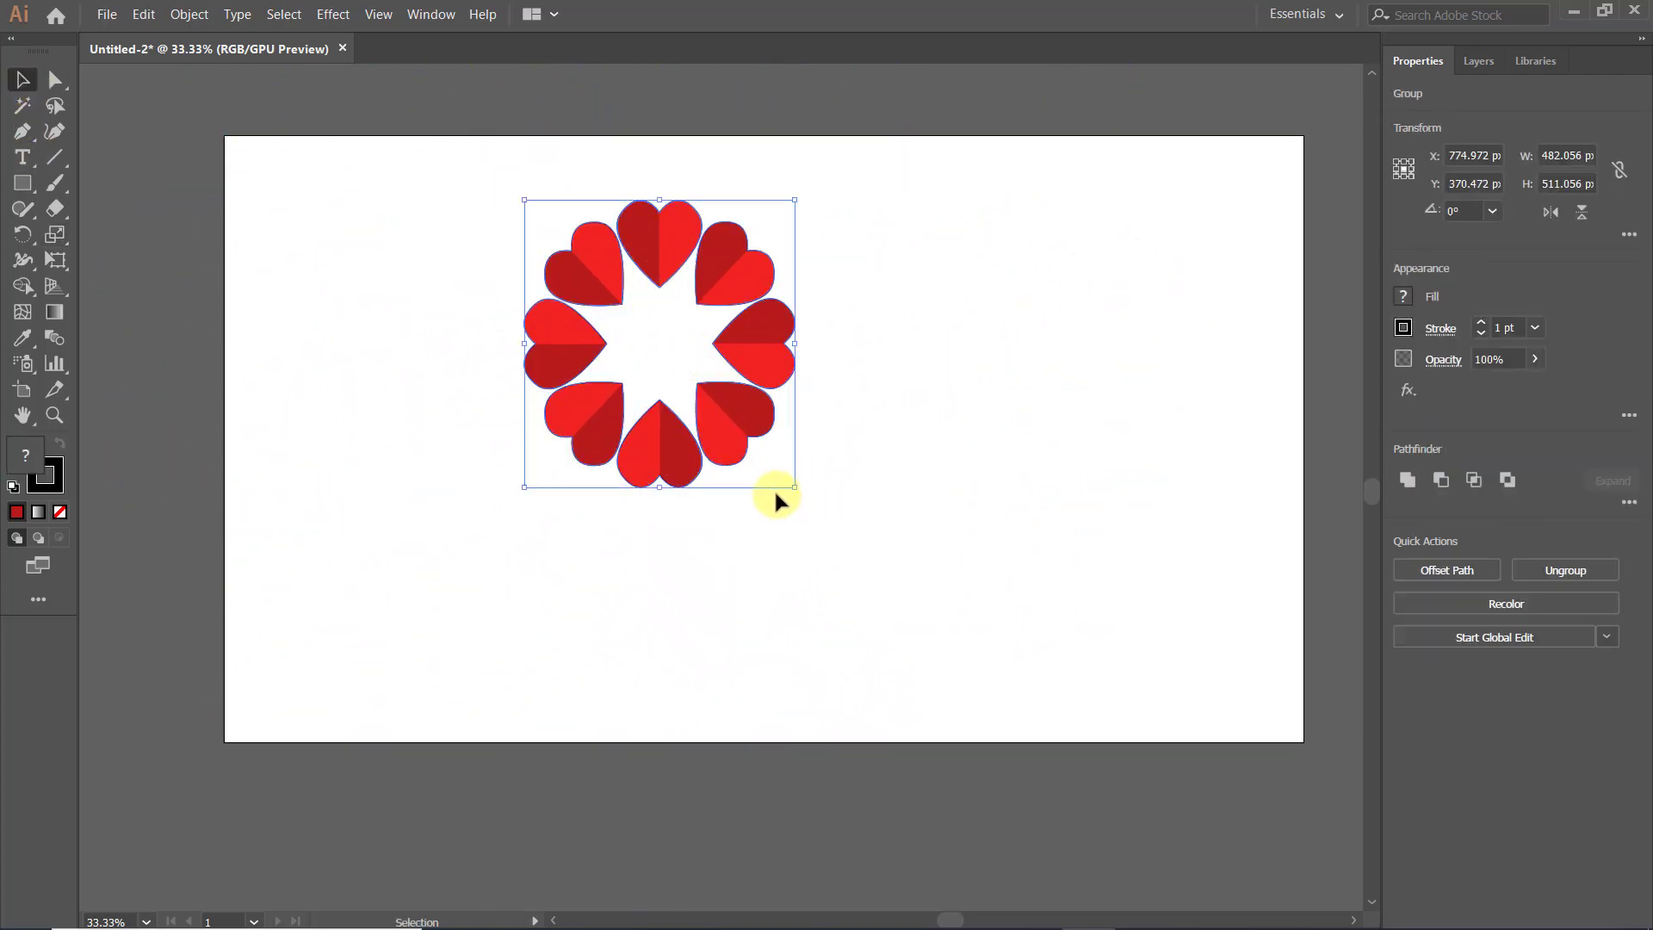
pyautogui.click(725, 100)
# Try shrinking the heart ring around its centre several times by its bounding box corner, undoing each attempt.
pyautogui.scroll(1, 748, 301)
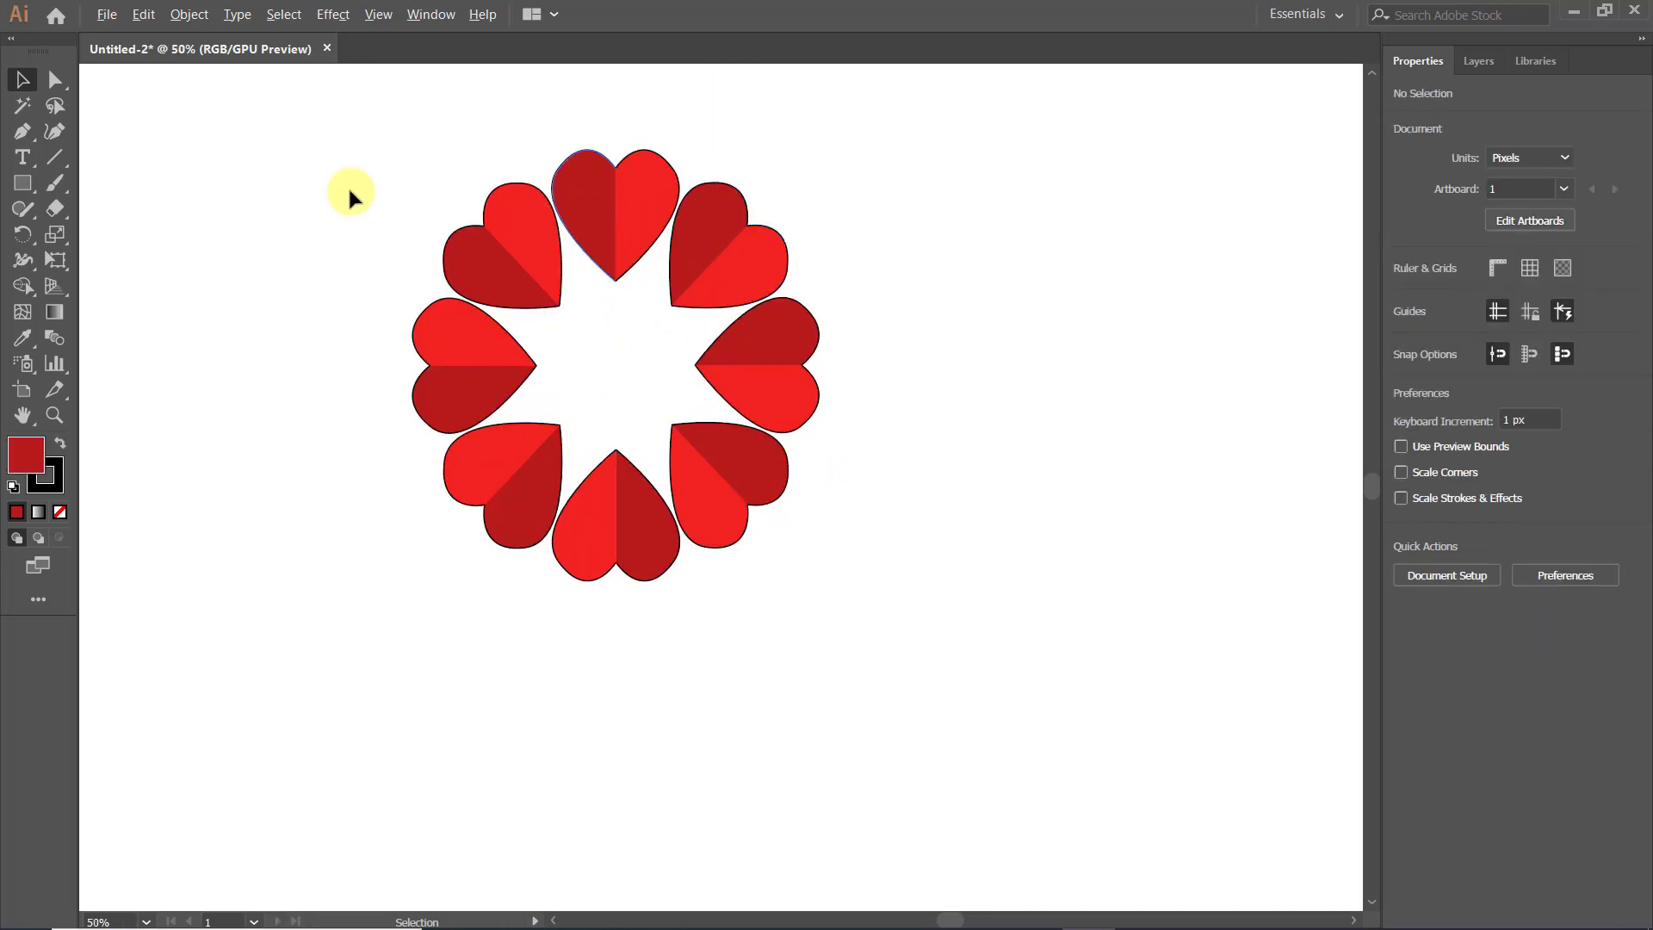
pyautogui.scroll(-1, 350, 195)
pyautogui.click(469, 166)
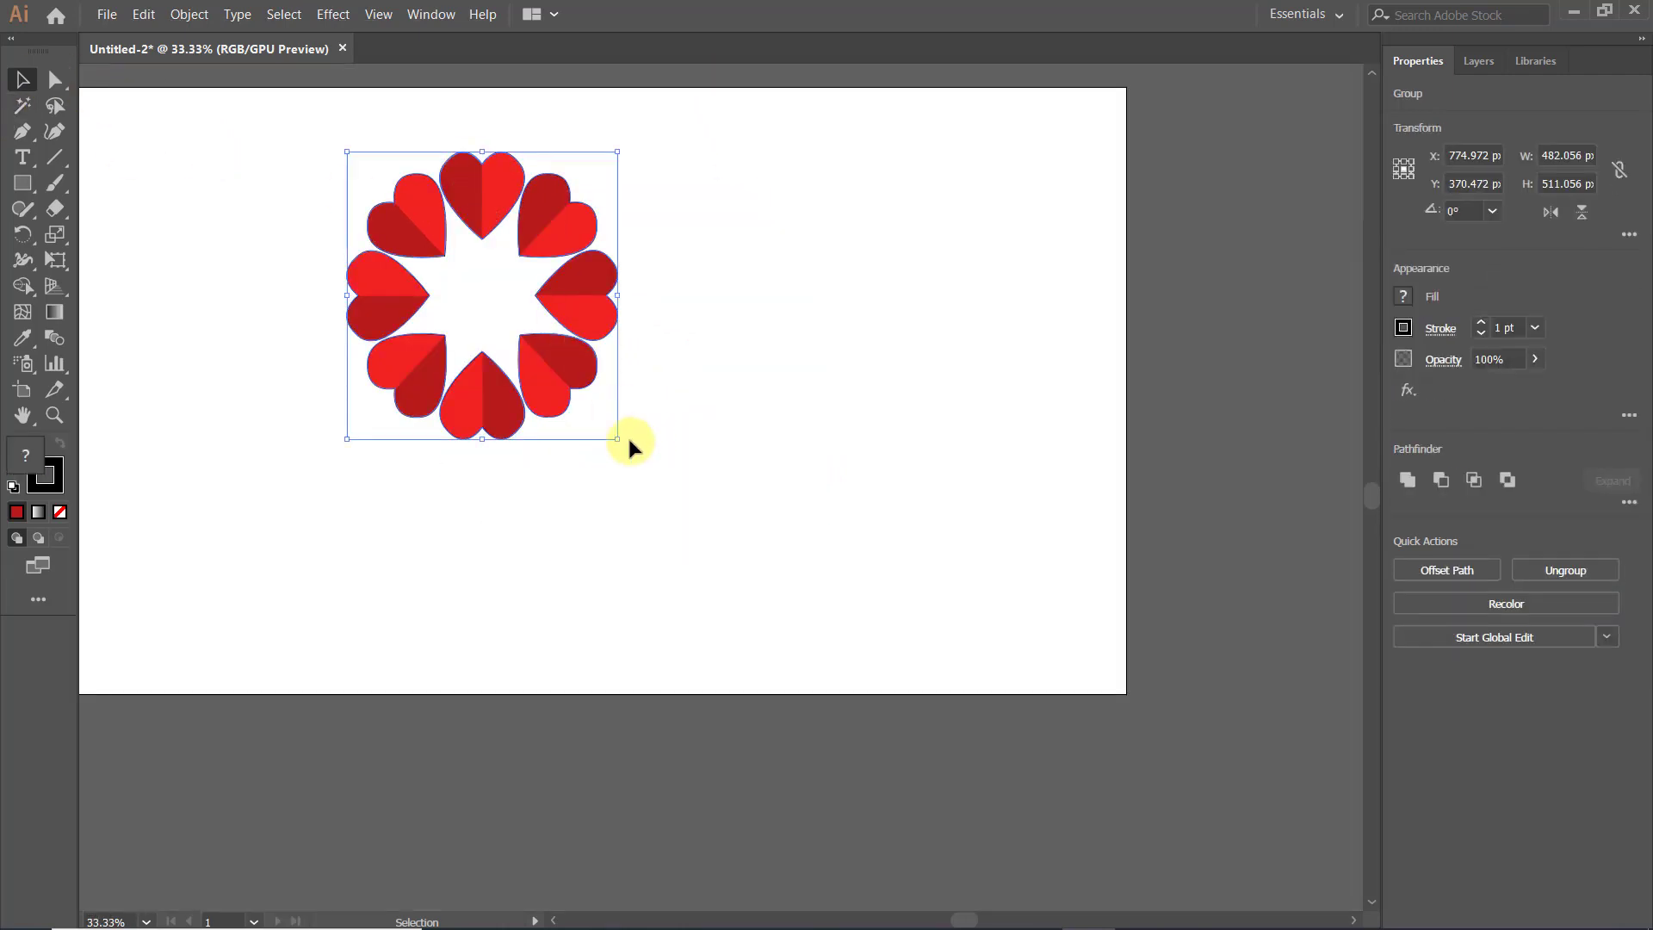
pyautogui.moveTo(618, 443); pyautogui.dragTo(554, 343)
pyautogui.hotkey('ctrl', 'z')
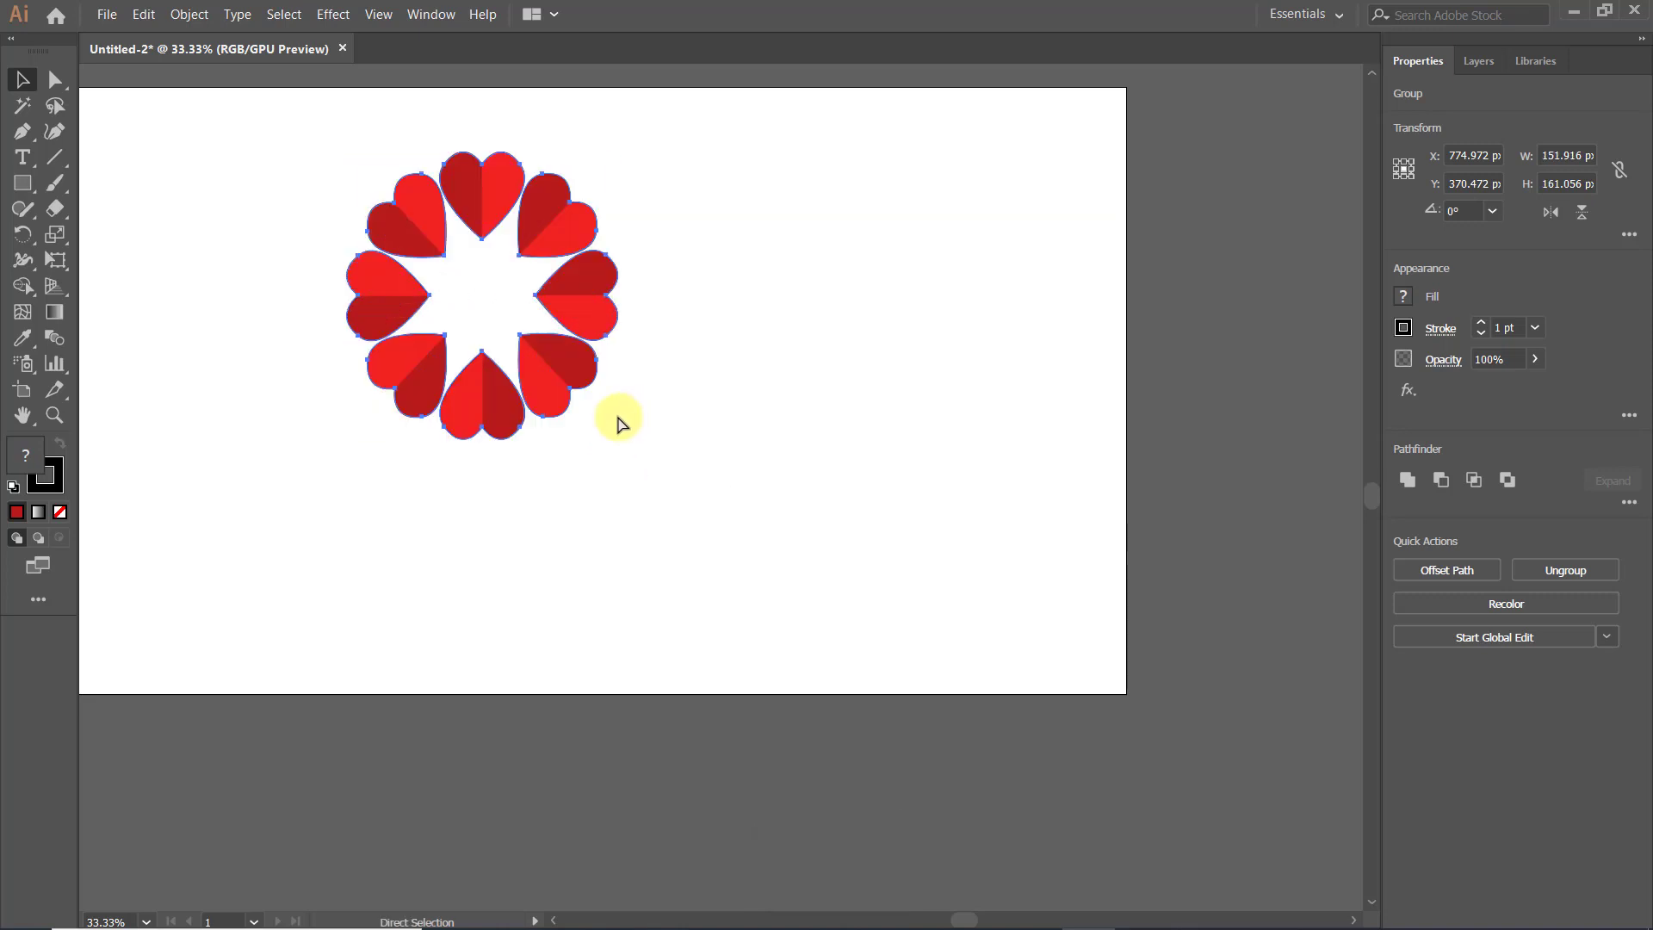
pyautogui.moveTo(617, 438); pyautogui.dragTo(472, 293)
pyautogui.hotkey('ctrl', 'z')
pyautogui.moveTo(616, 441); pyautogui.dragTo(558, 361)
pyautogui.hotkey('ctrl', 'z')
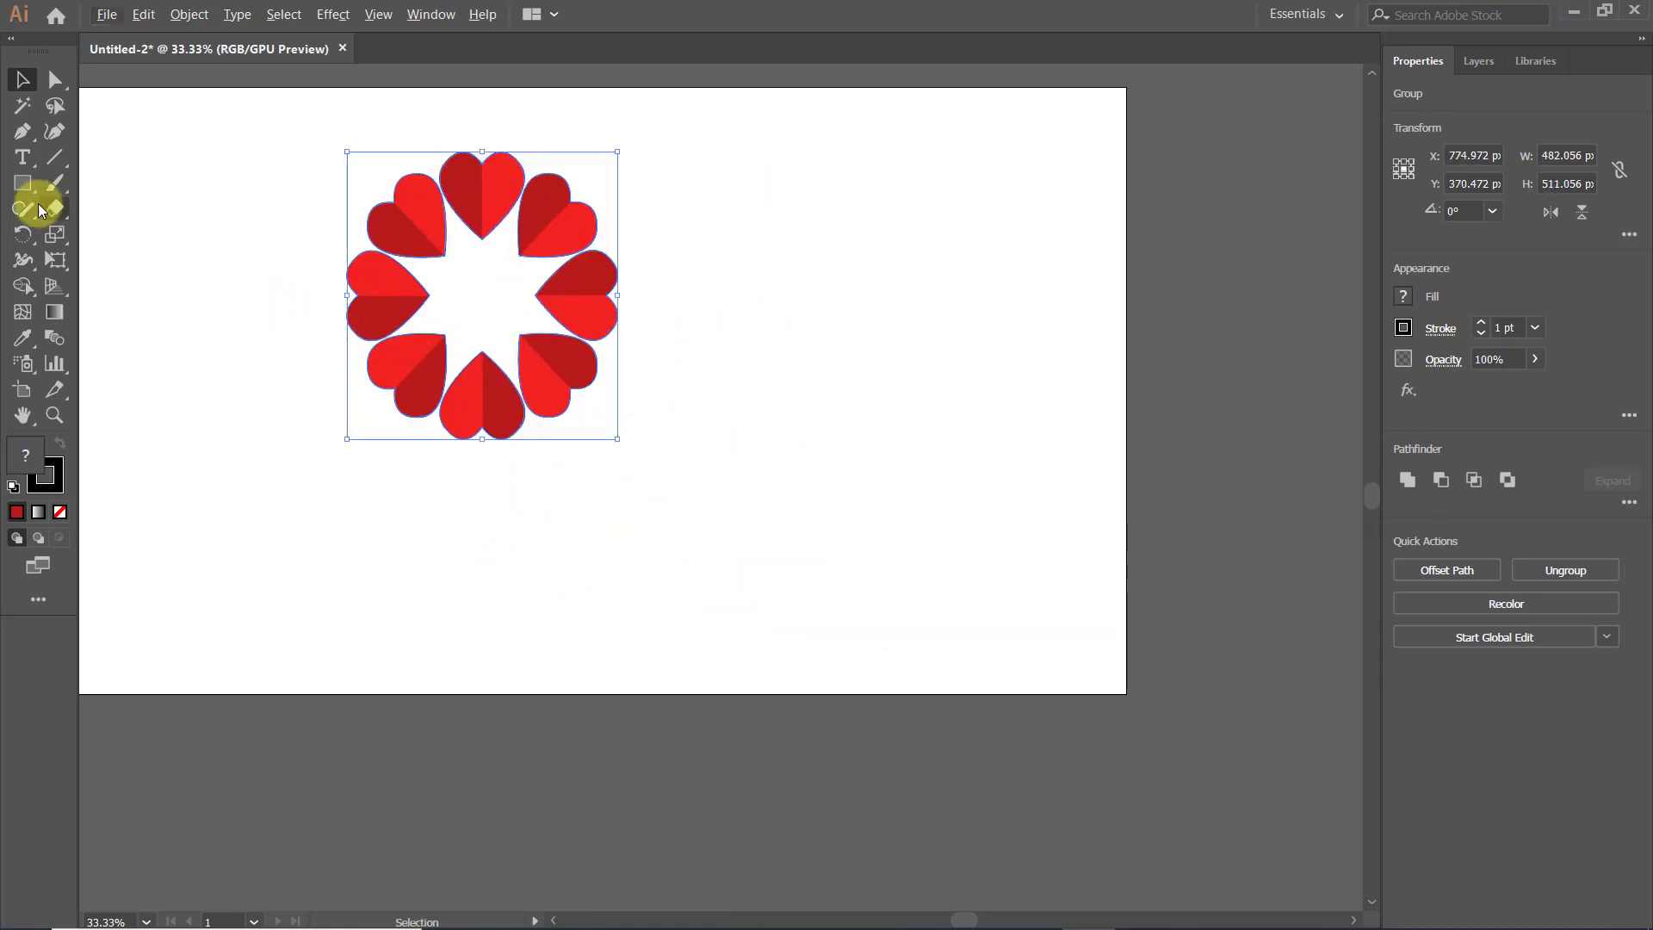
# Switch to the Shear tool grouped with the Scale tool, return to the Selection tool and deselect the ring.
pyautogui.click(21, 234)
pyautogui.click(57, 234)
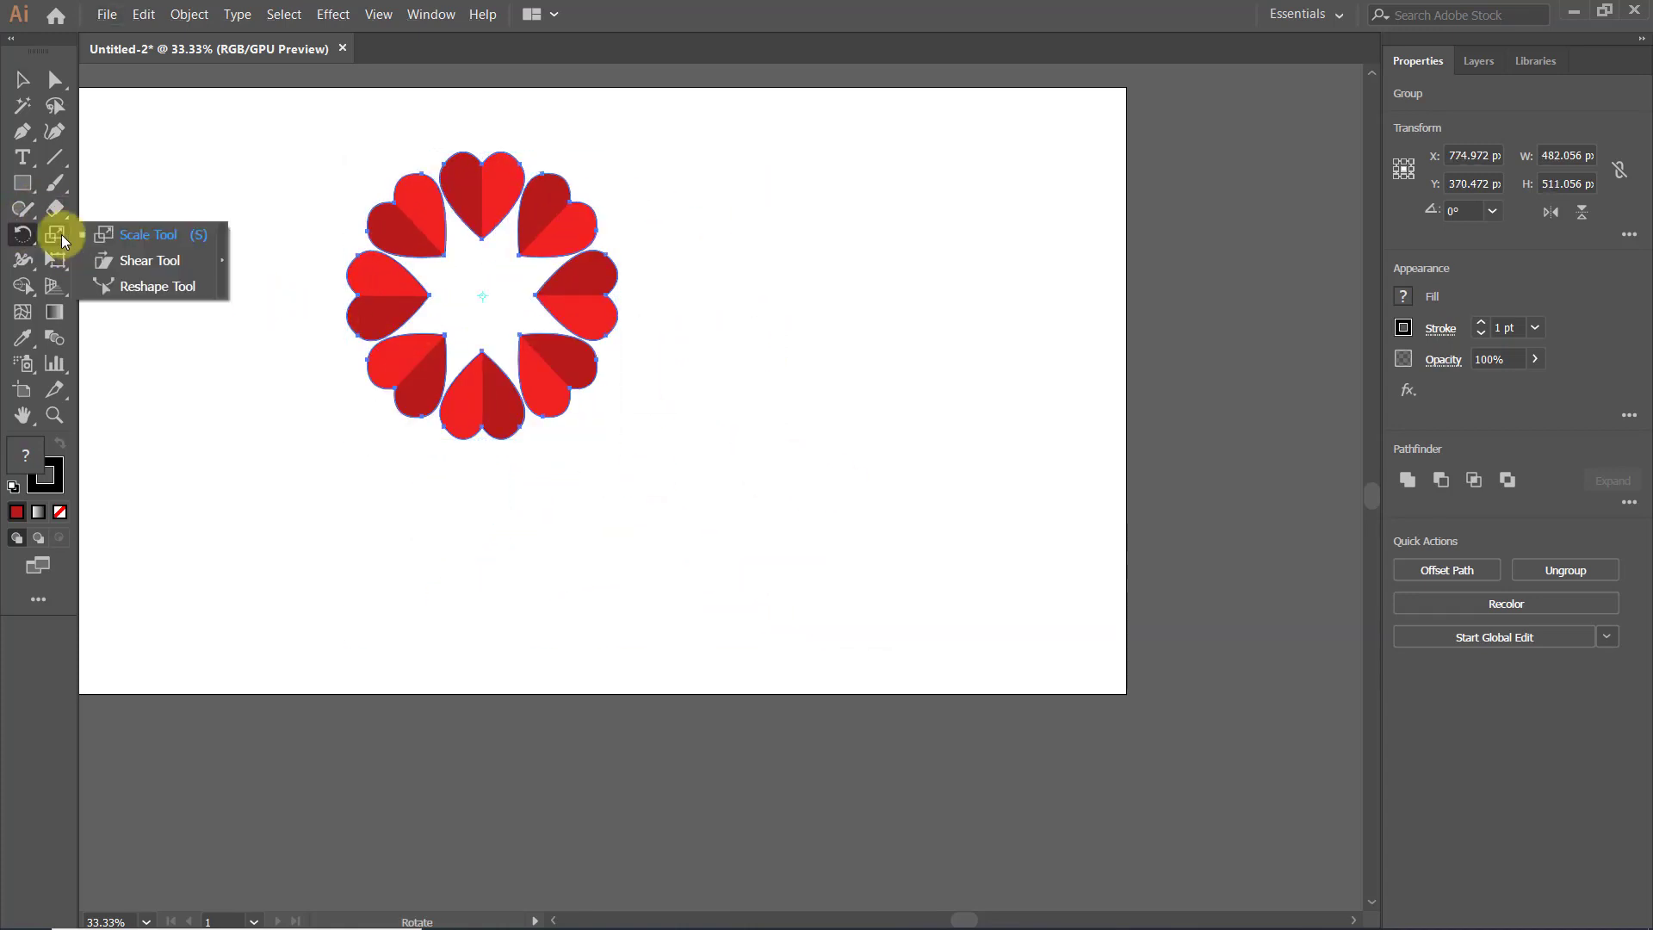
pyautogui.click(157, 270)
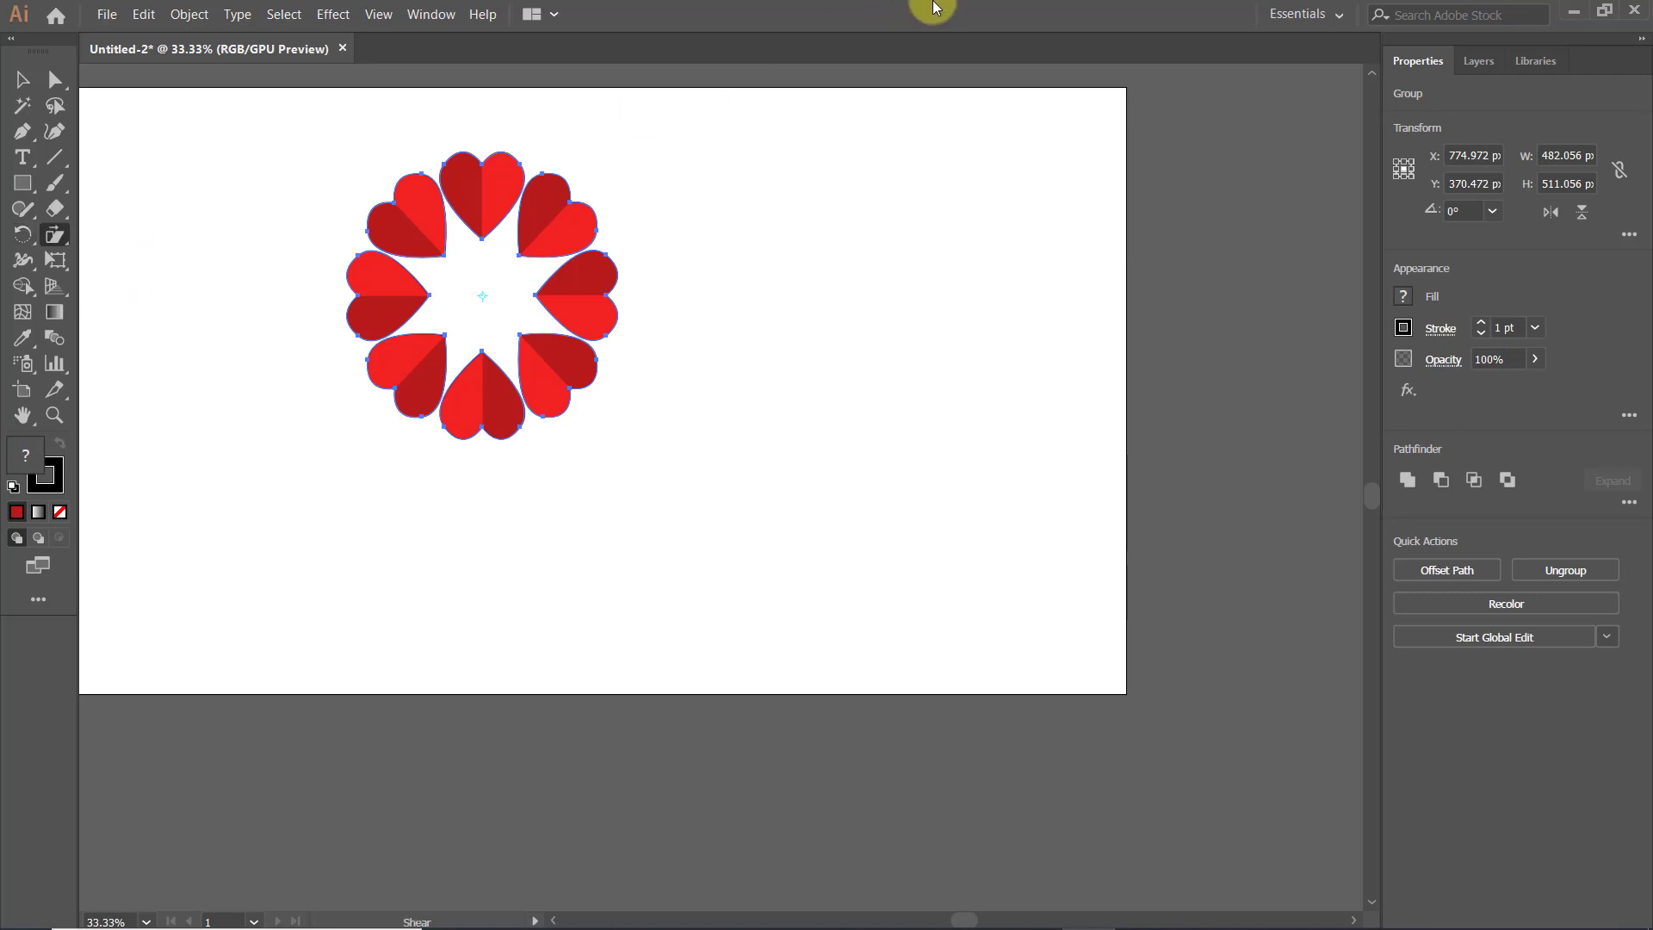
pyautogui.click(23, 79)
pyautogui.click(933, 435)
# Duplicate the heart ring to the right of the original and ungroup the copy.
pyautogui.click(439, 159)
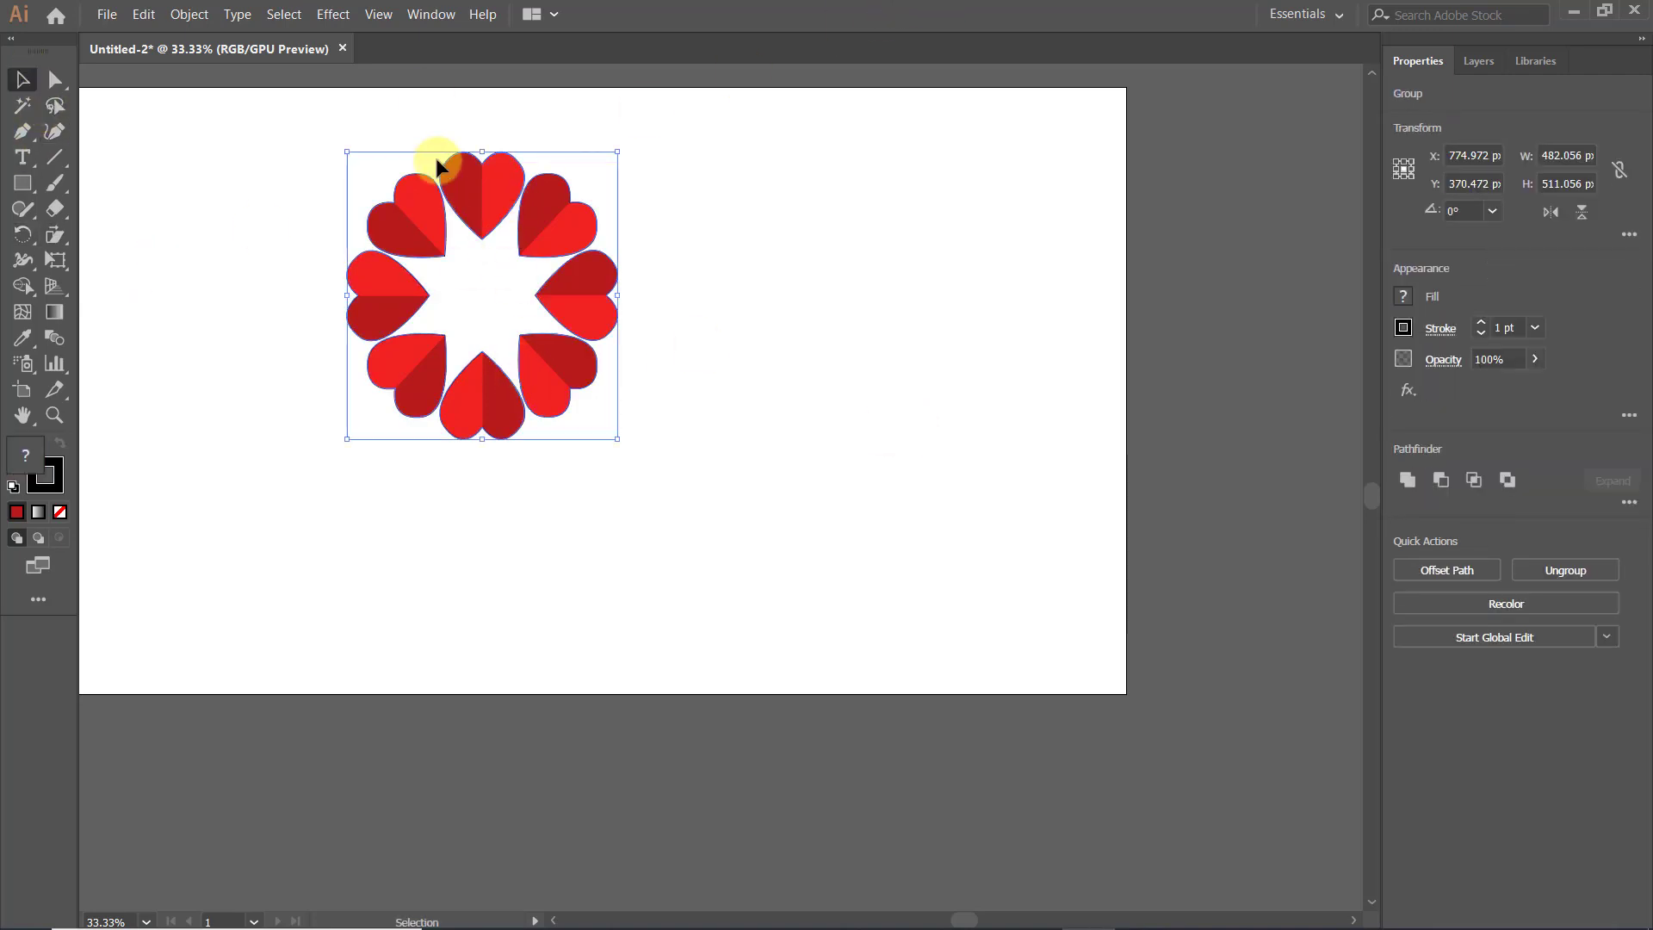
pyautogui.moveTo(443, 159); pyautogui.dragTo(789, 195)
pyautogui.click(1278, 324)
pyautogui.click(825, 261)
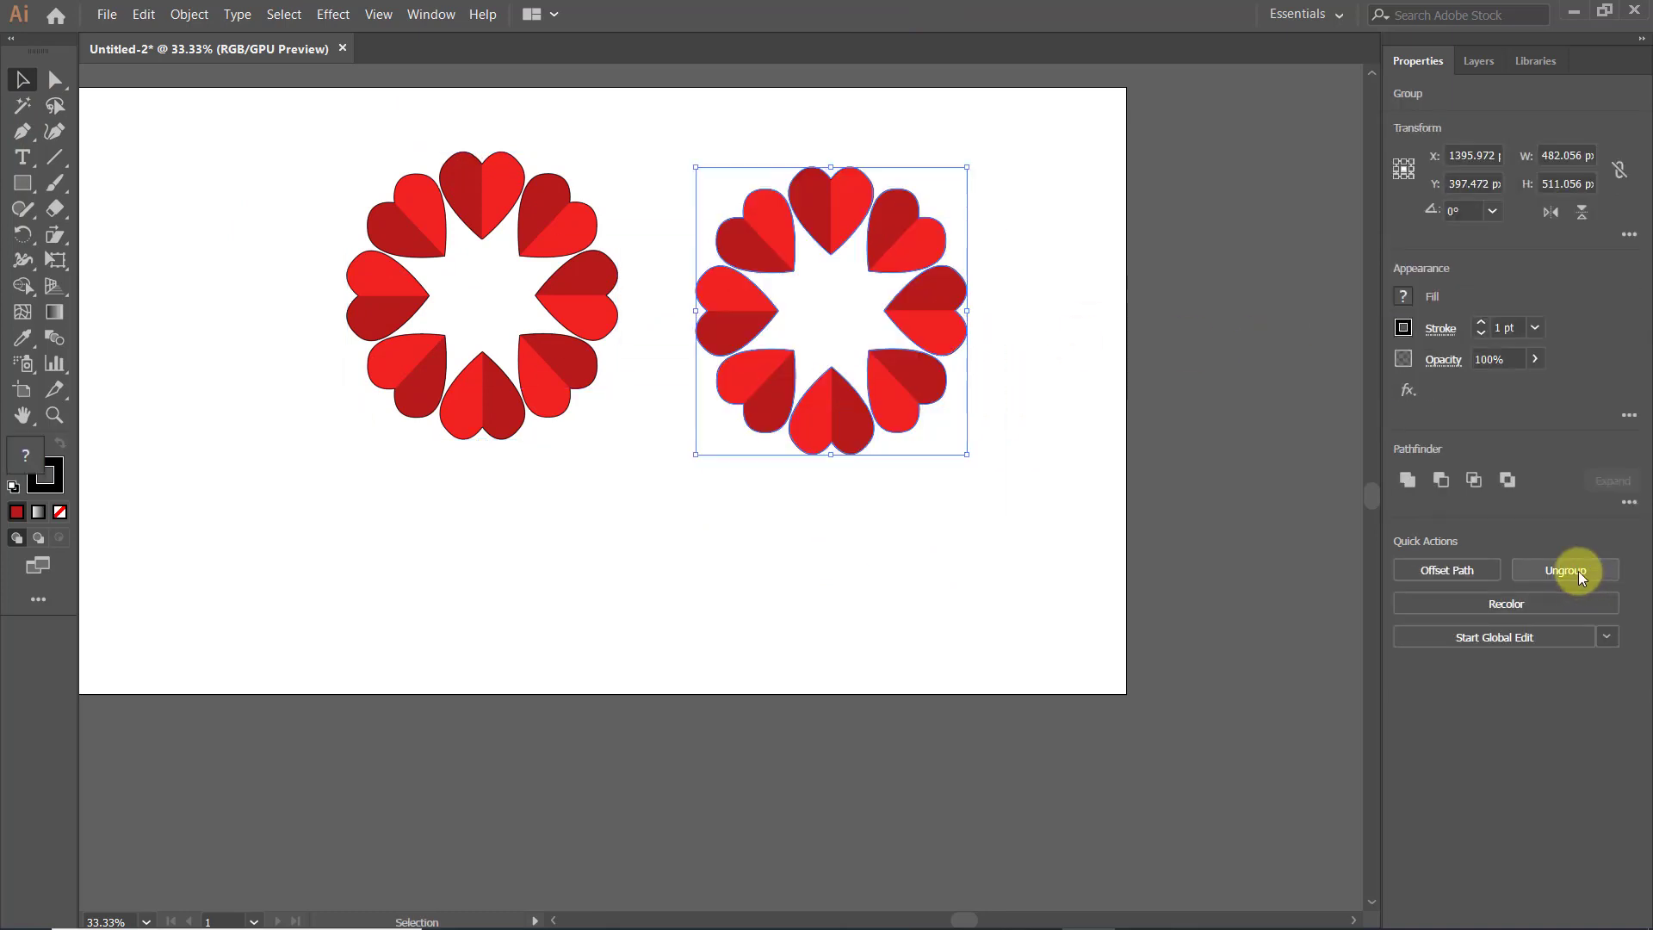
# Delete every heart of the ungrouped copy except the upright one at its top.
pyautogui.click(790, 420)
pyautogui.click(796, 405)
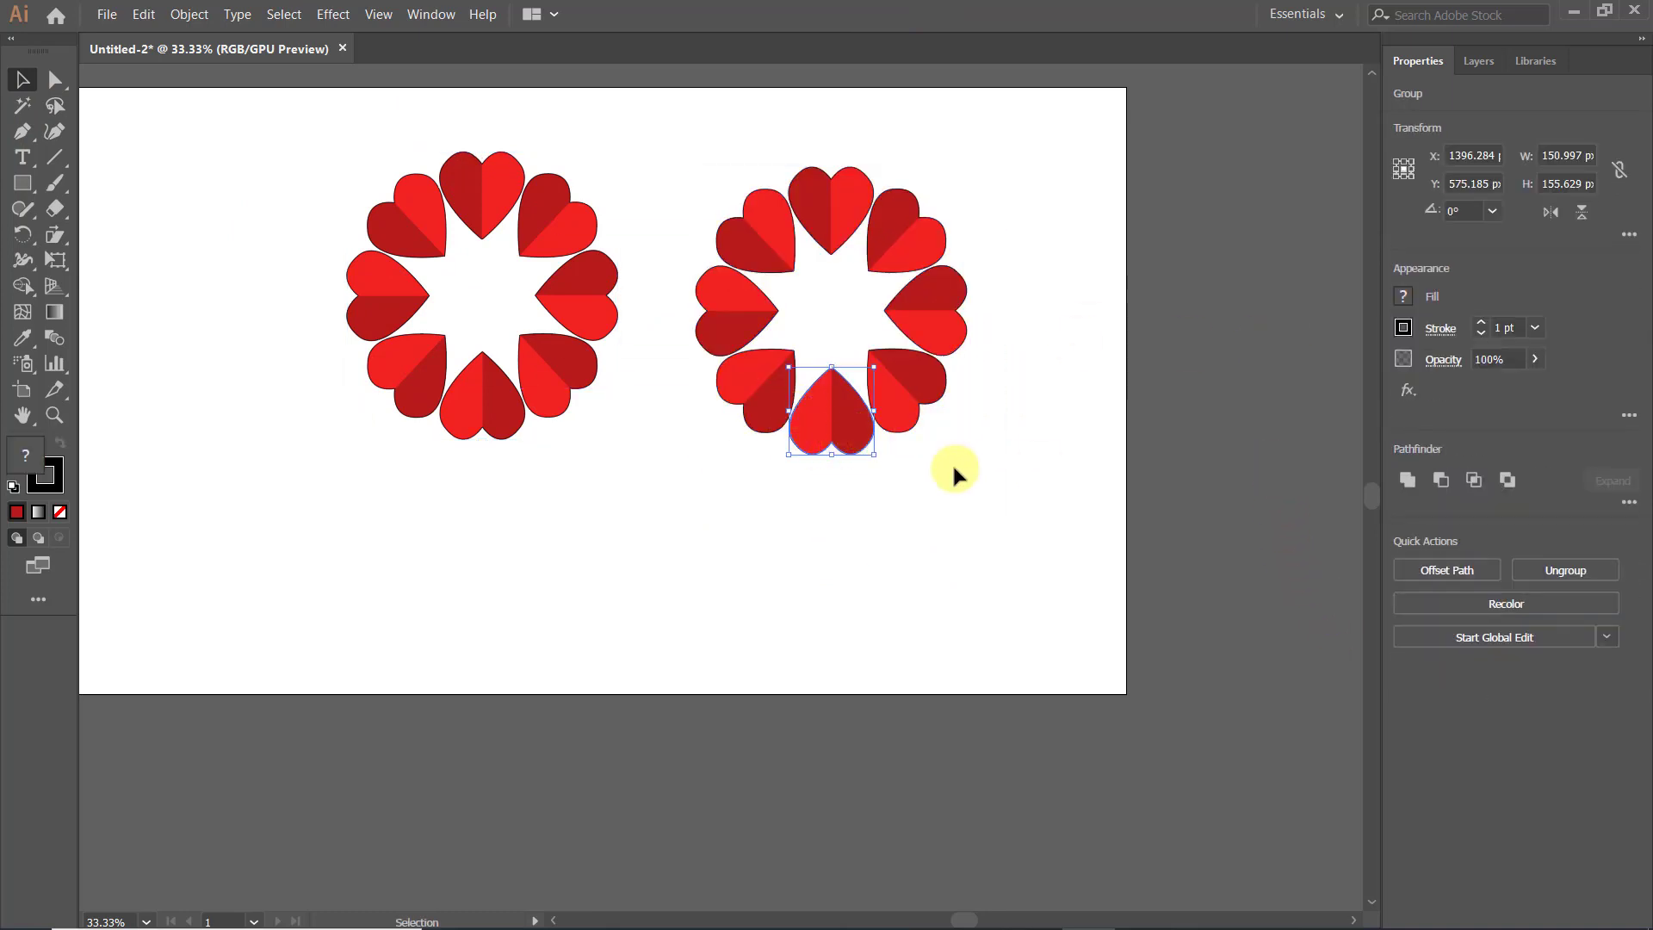
pyautogui.press('Delete')
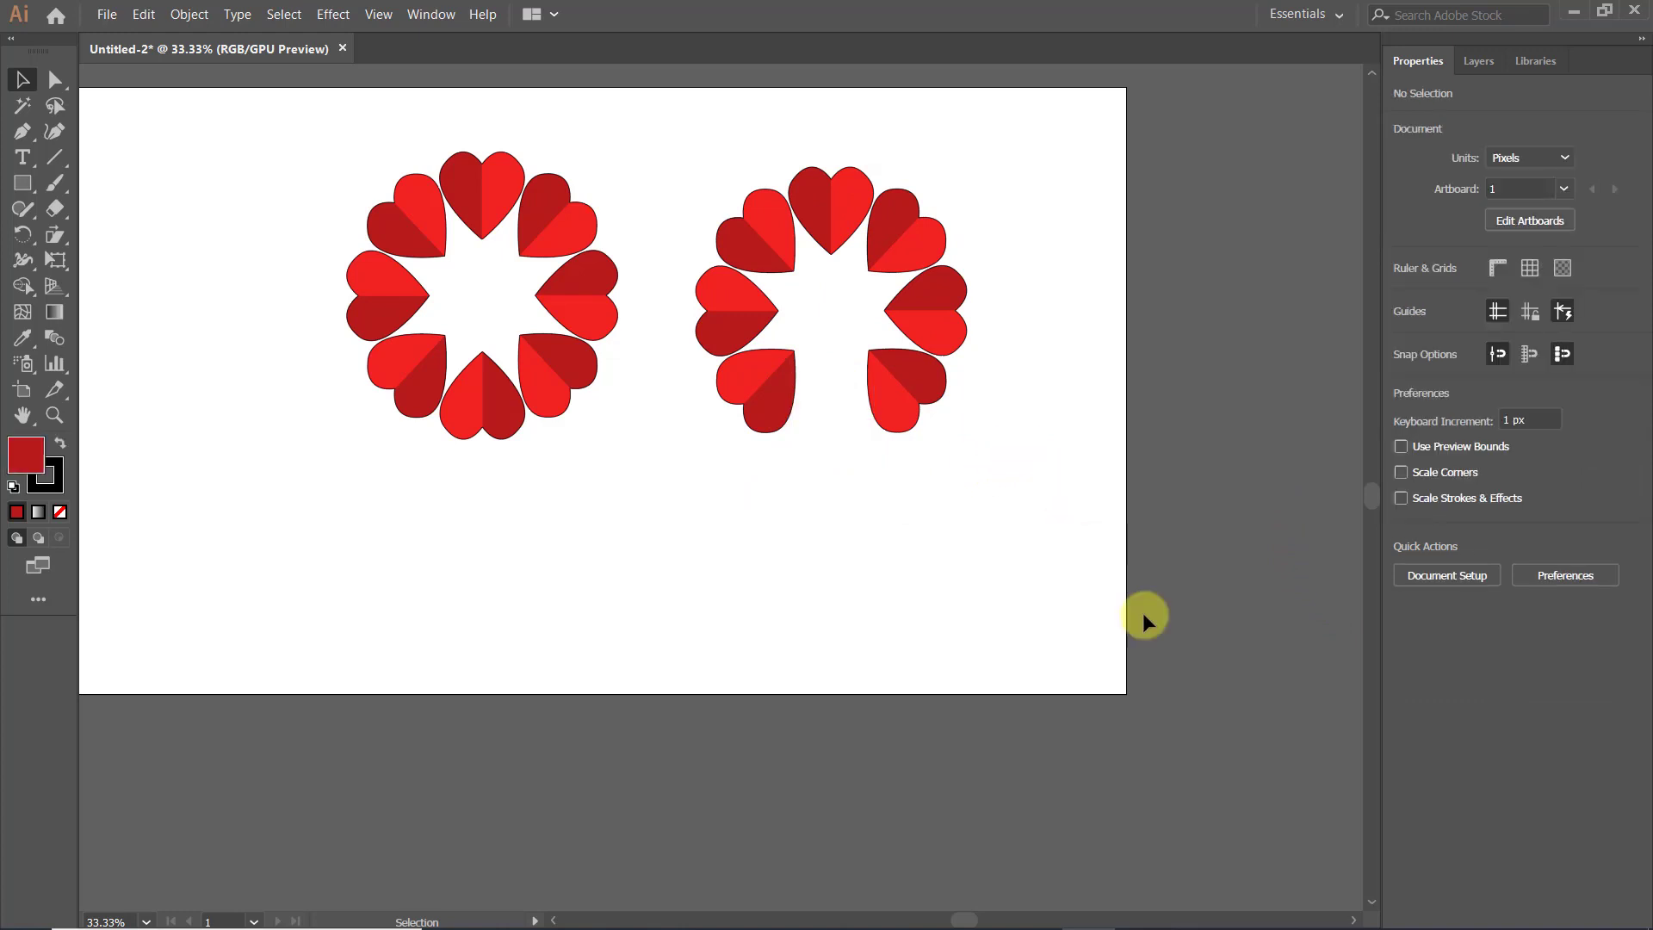
pyautogui.click(872, 181)
pyautogui.press('Delete')
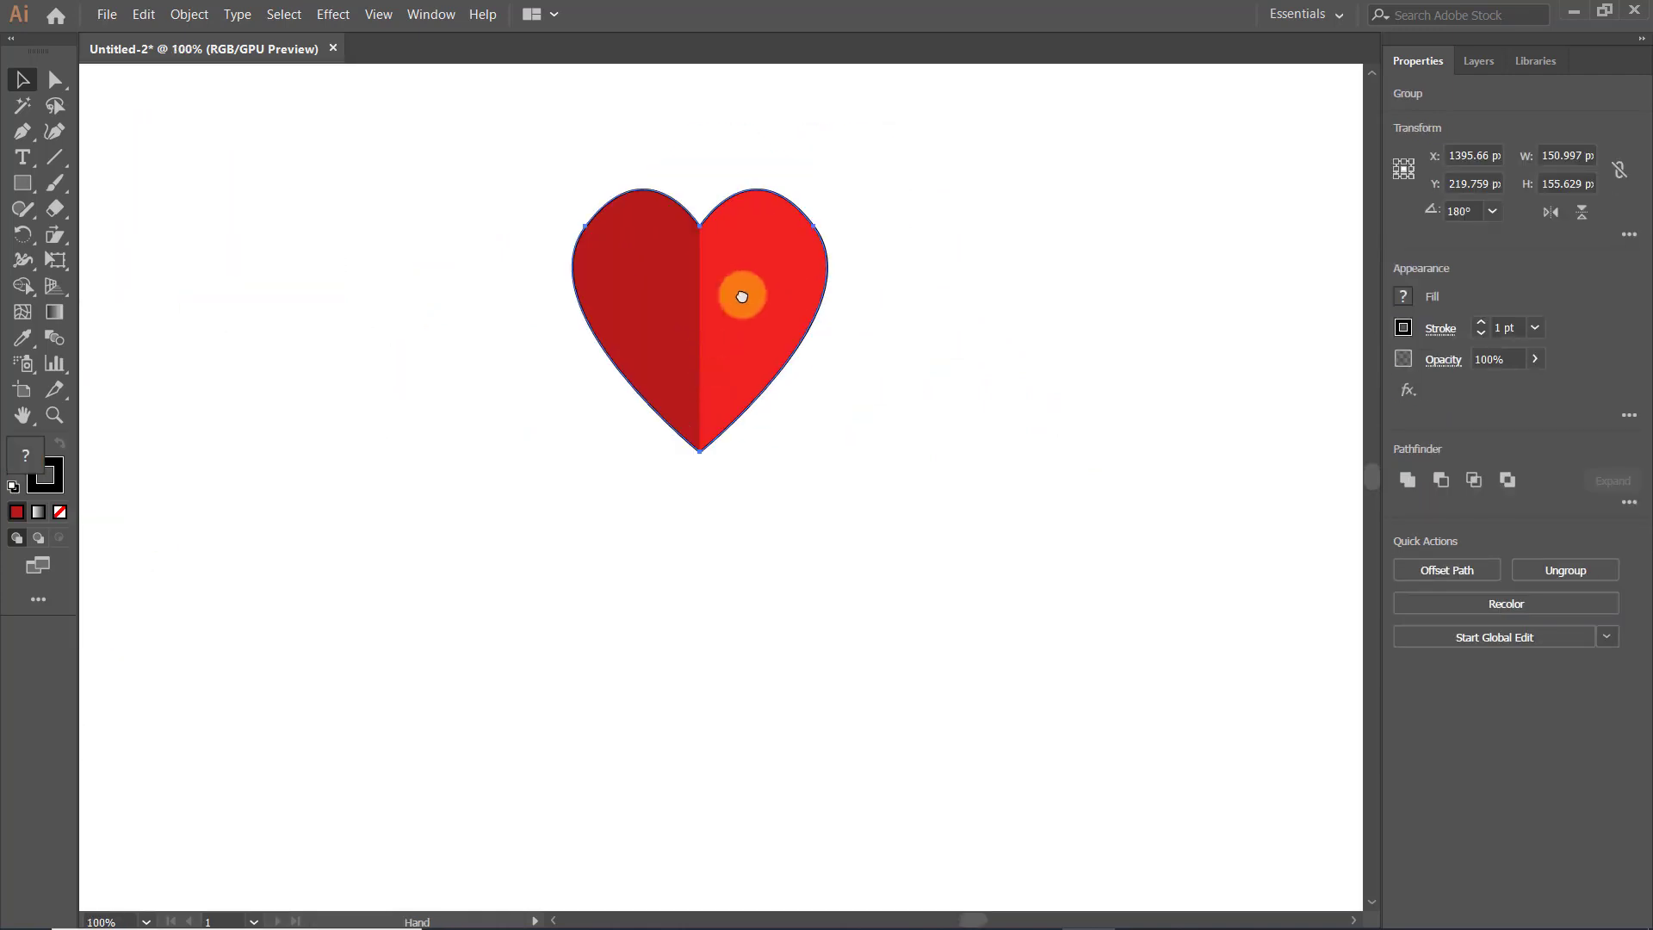
# Try shearing a copy of the single heart to the left about a point near its tip, and undo it.
pyautogui.moveTo(699, 320); pyautogui.dragTo(699, 410)
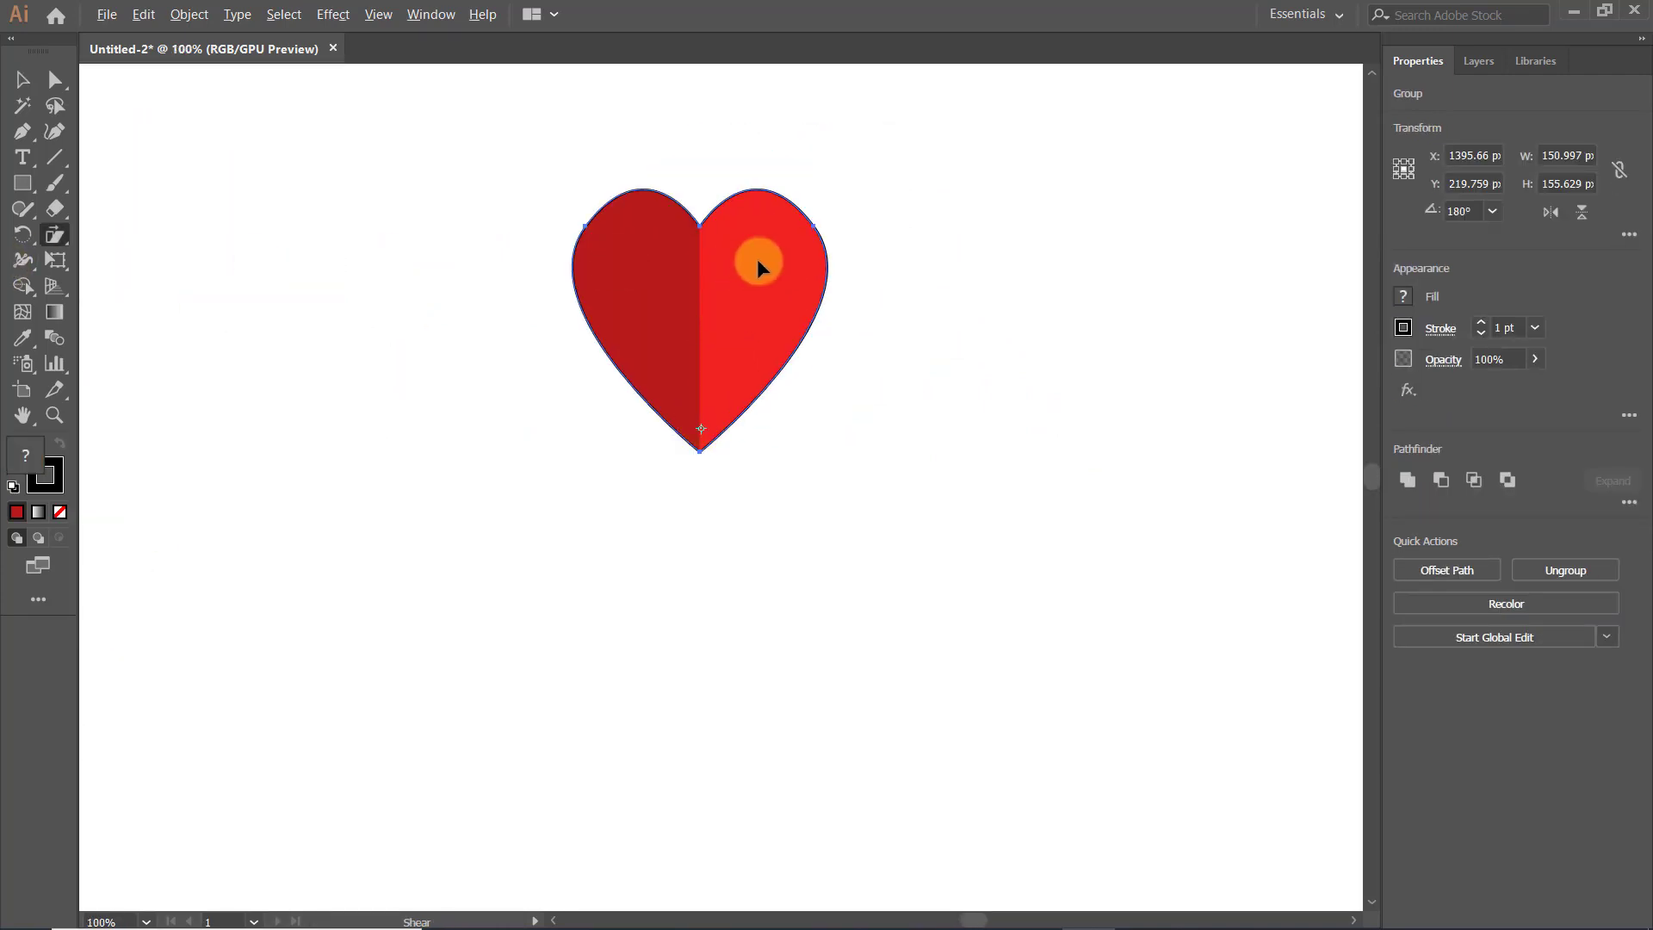
pyautogui.moveTo(757, 258); pyautogui.dragTo(525, 291)
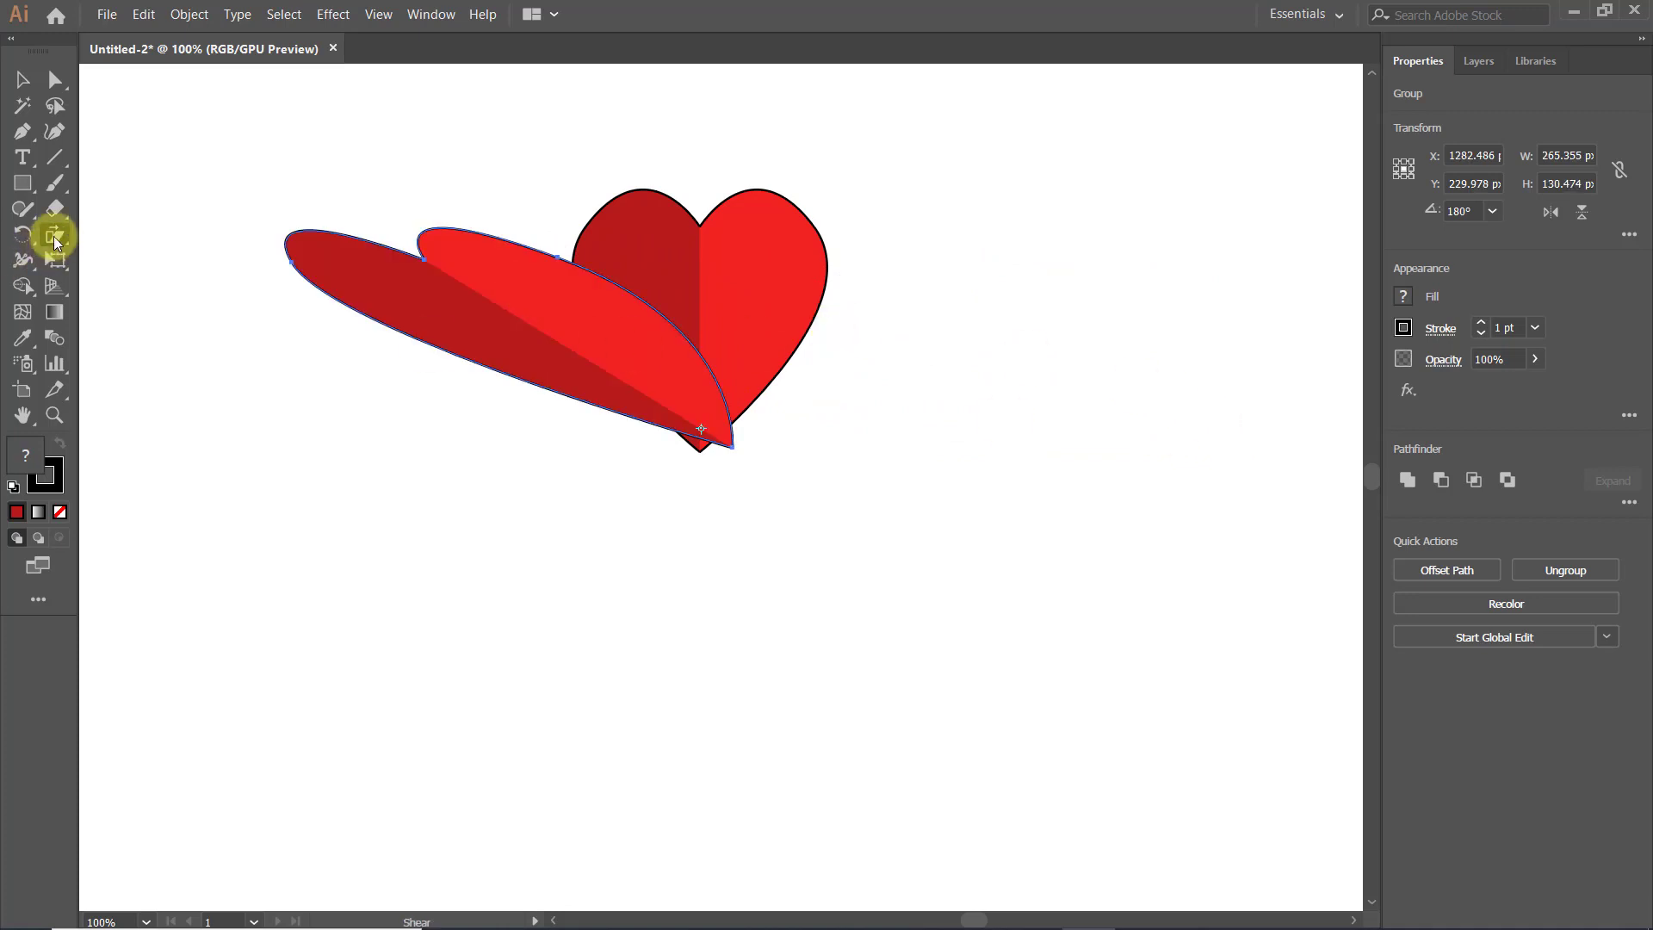
pyautogui.moveTo(55, 240); pyautogui.dragTo(137, 277)
pyautogui.scroll(-3, 762, 349)
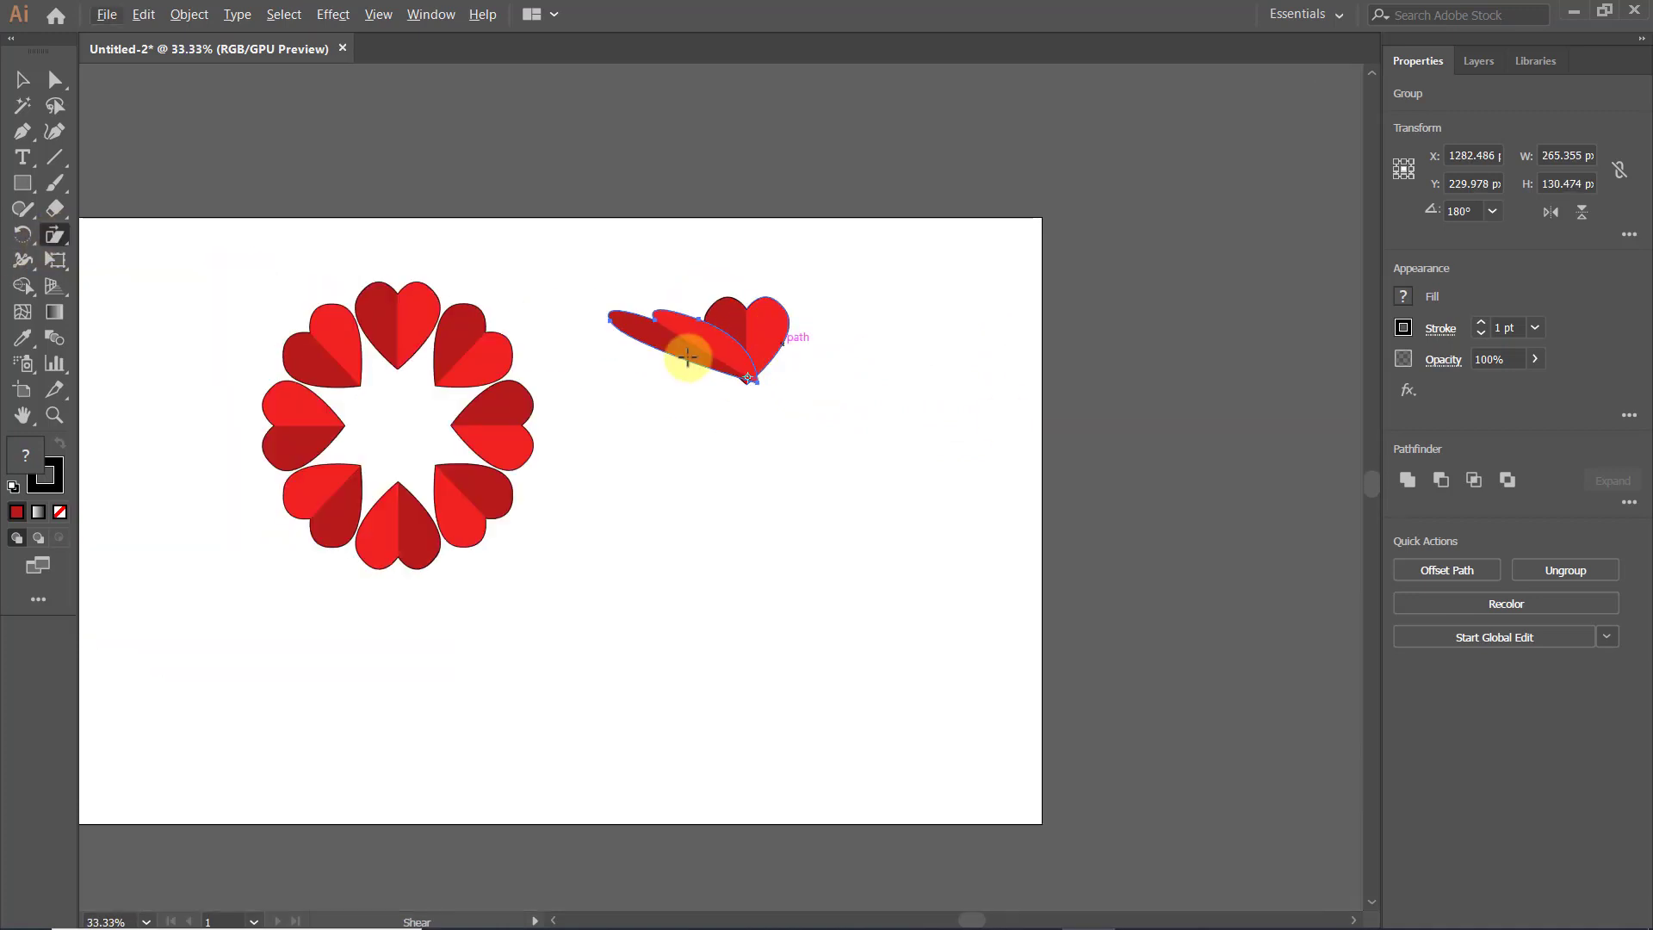
pyautogui.hotkey('ctrl', 'z')
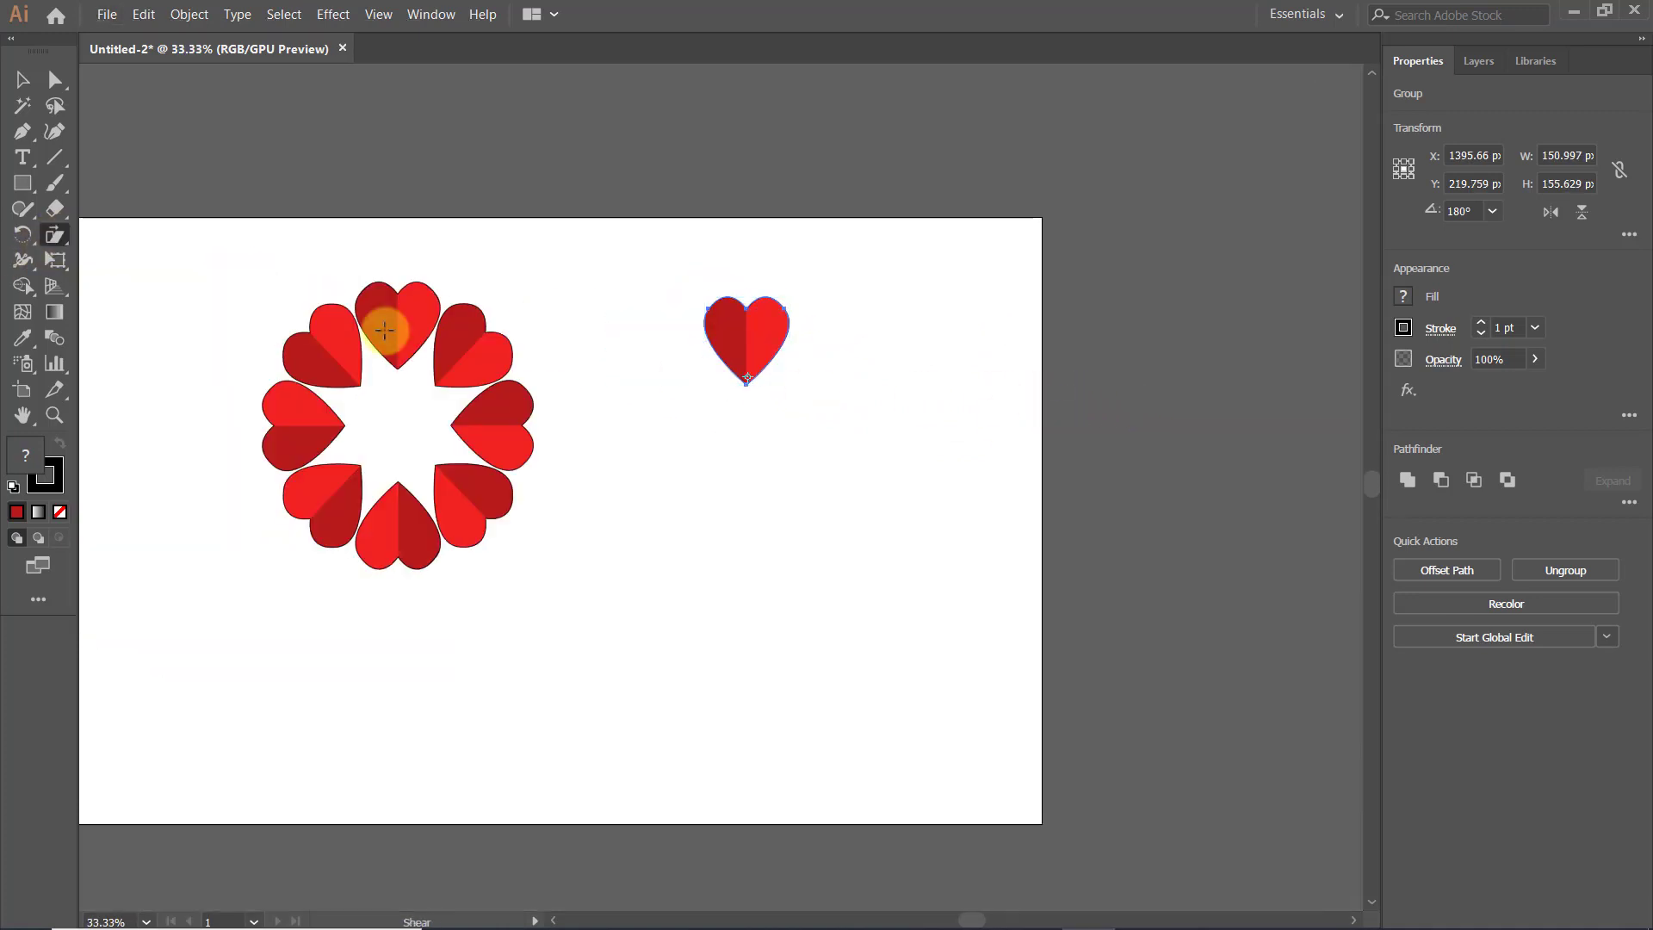
# Deselect the heart and look for the Reshape tool among the tools grouped with the Shear tool.
pyautogui.click(21, 82)
pyautogui.click(452, 129)
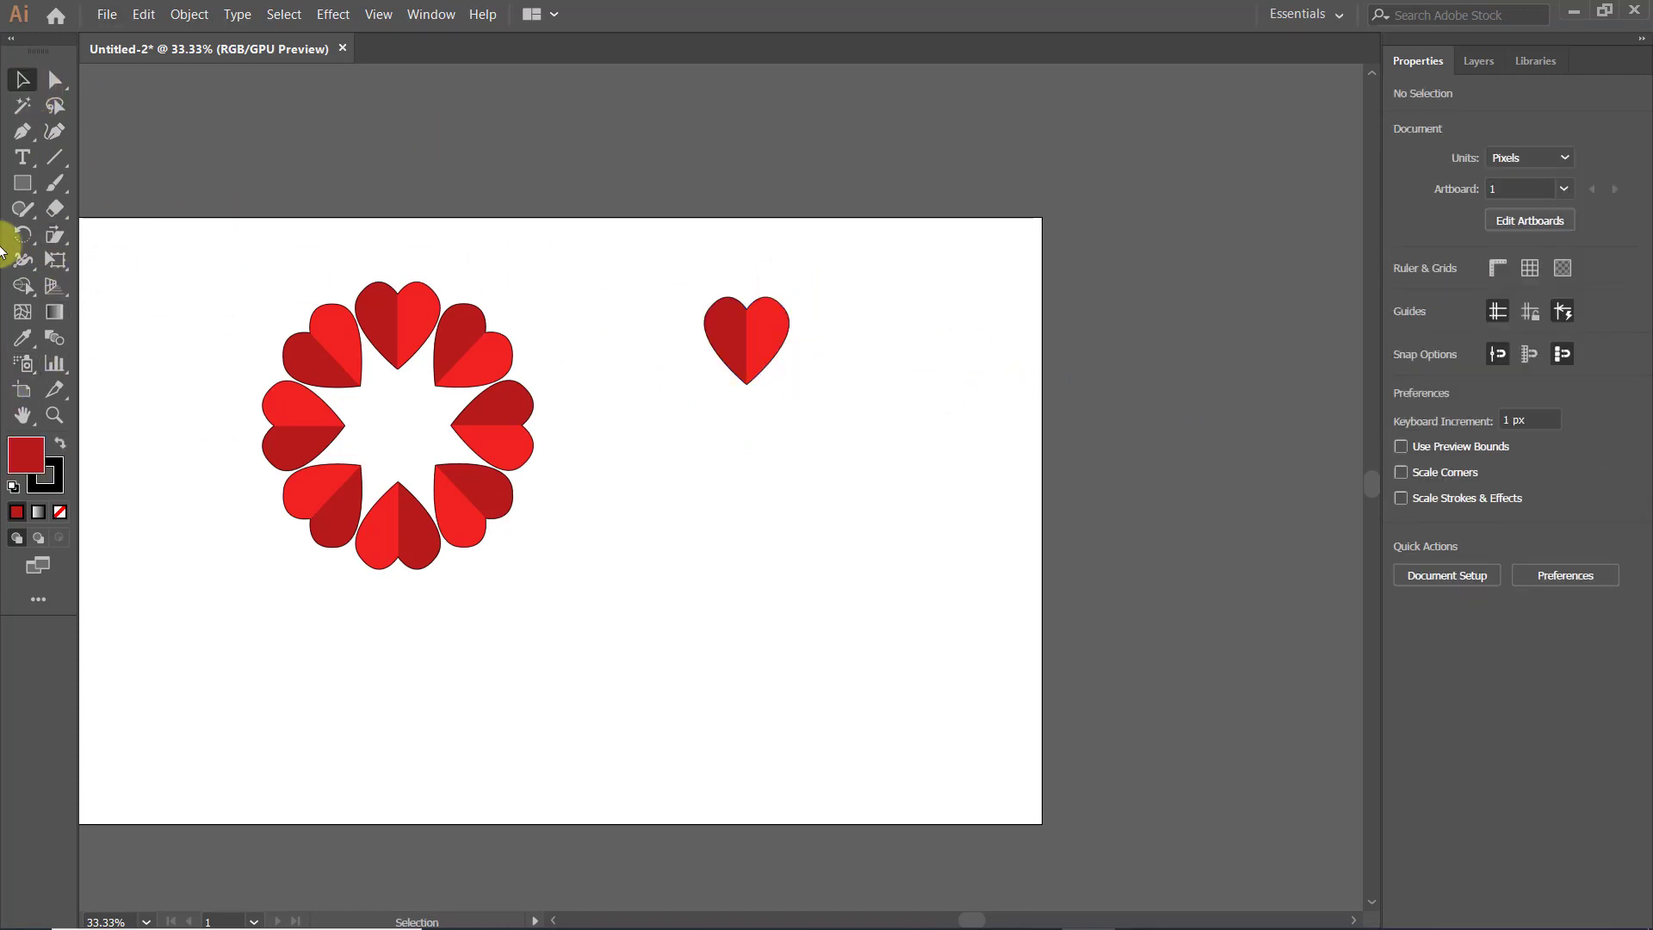
pyautogui.rightClick(50, 245)
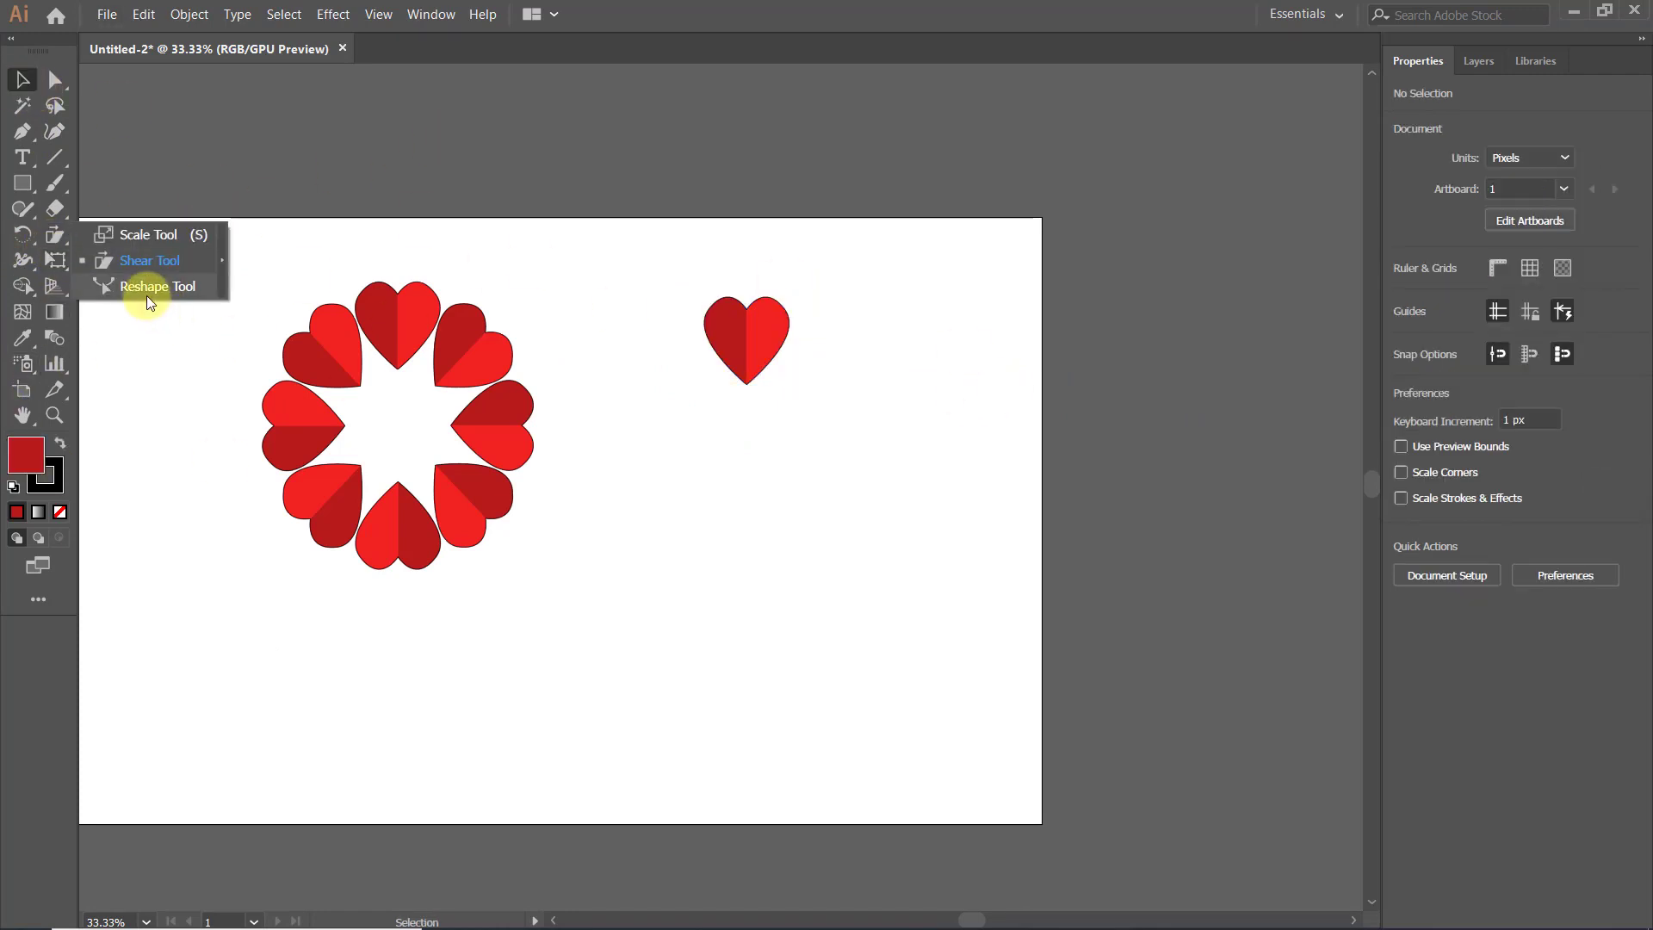
pyautogui.click(542, 66)
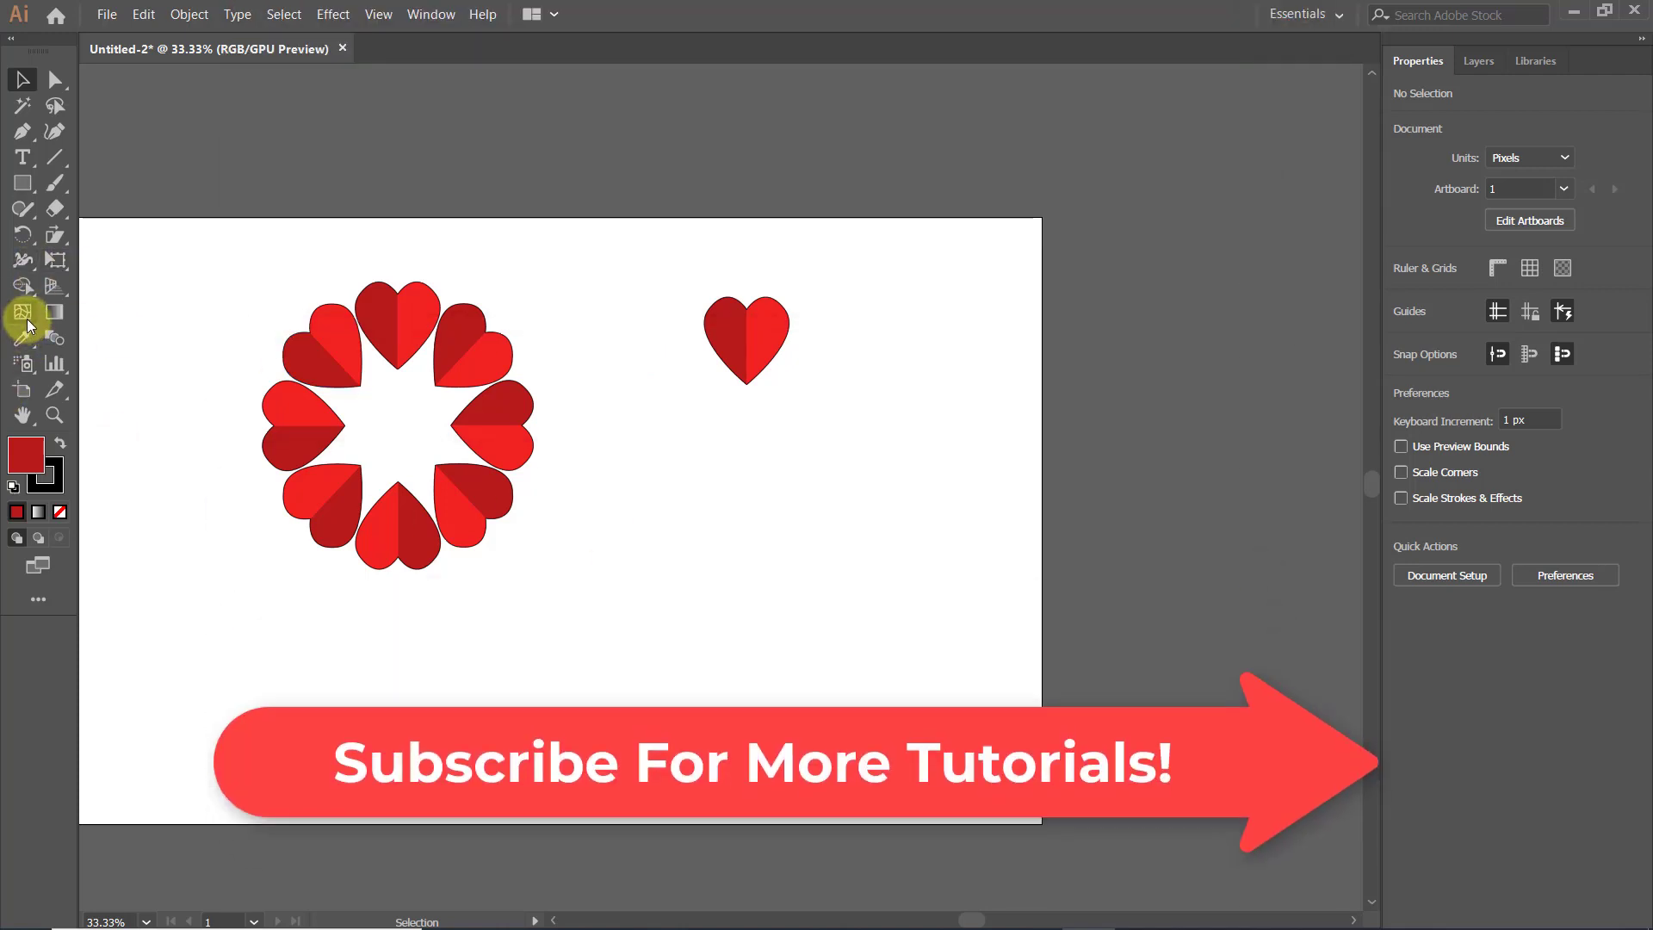
# Draw a horizontal line about 894 px long below the hearts with the Pen tool and select it.
pyautogui.click(23, 130)
pyautogui.click(434, 625)
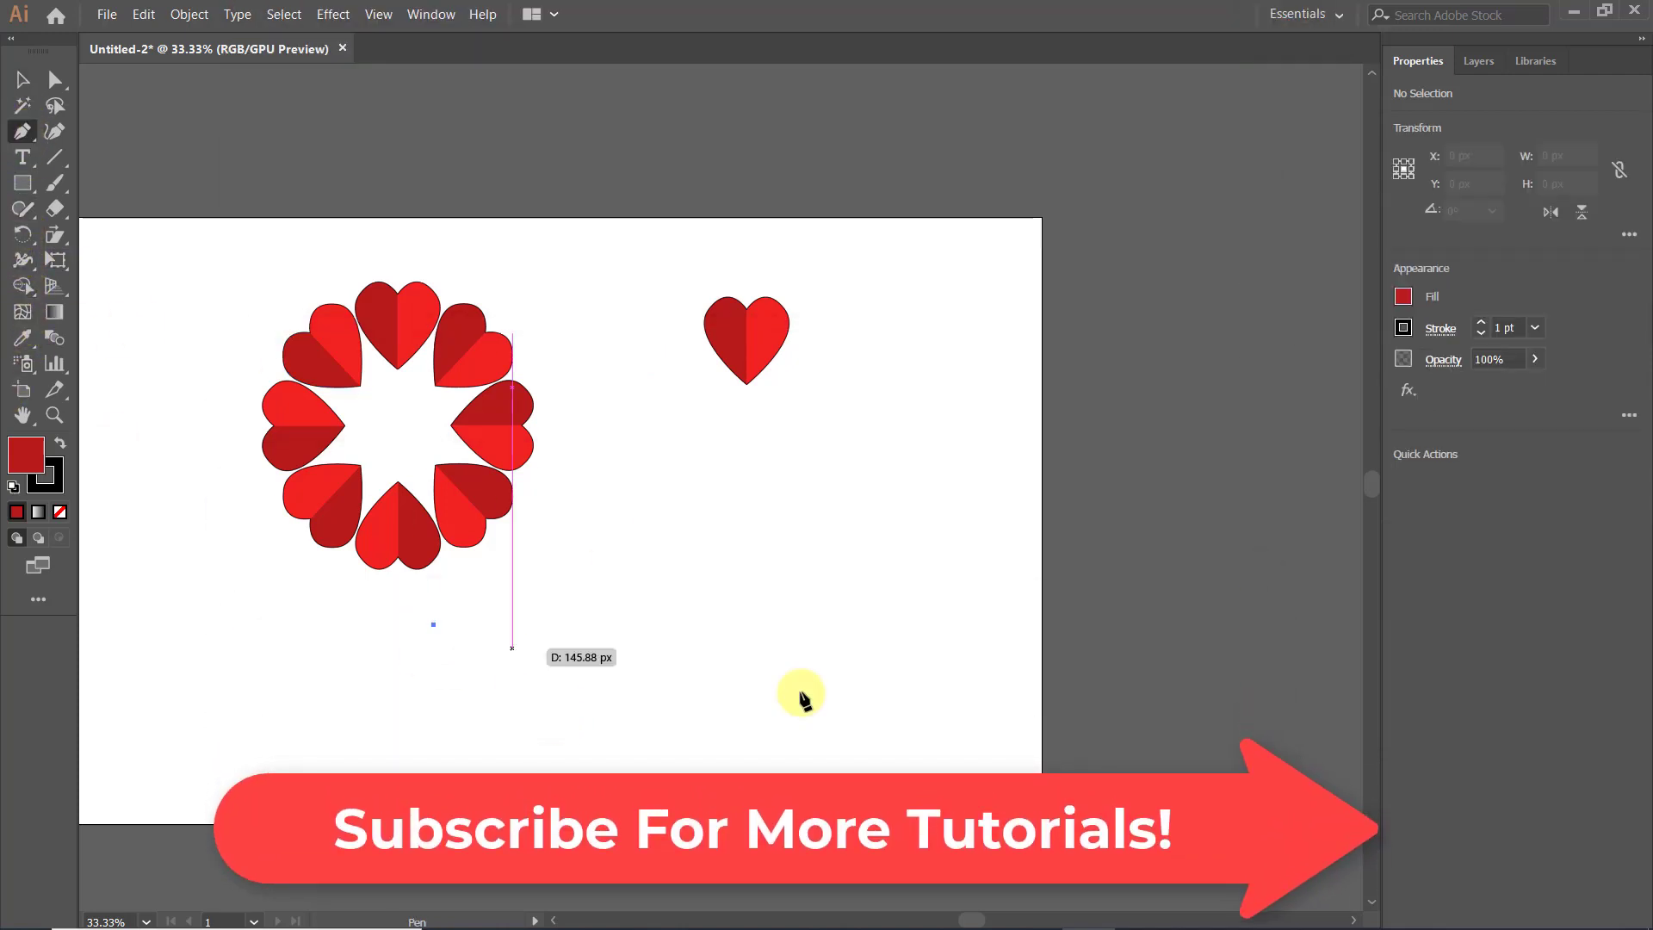
pyautogui.click(936, 625)
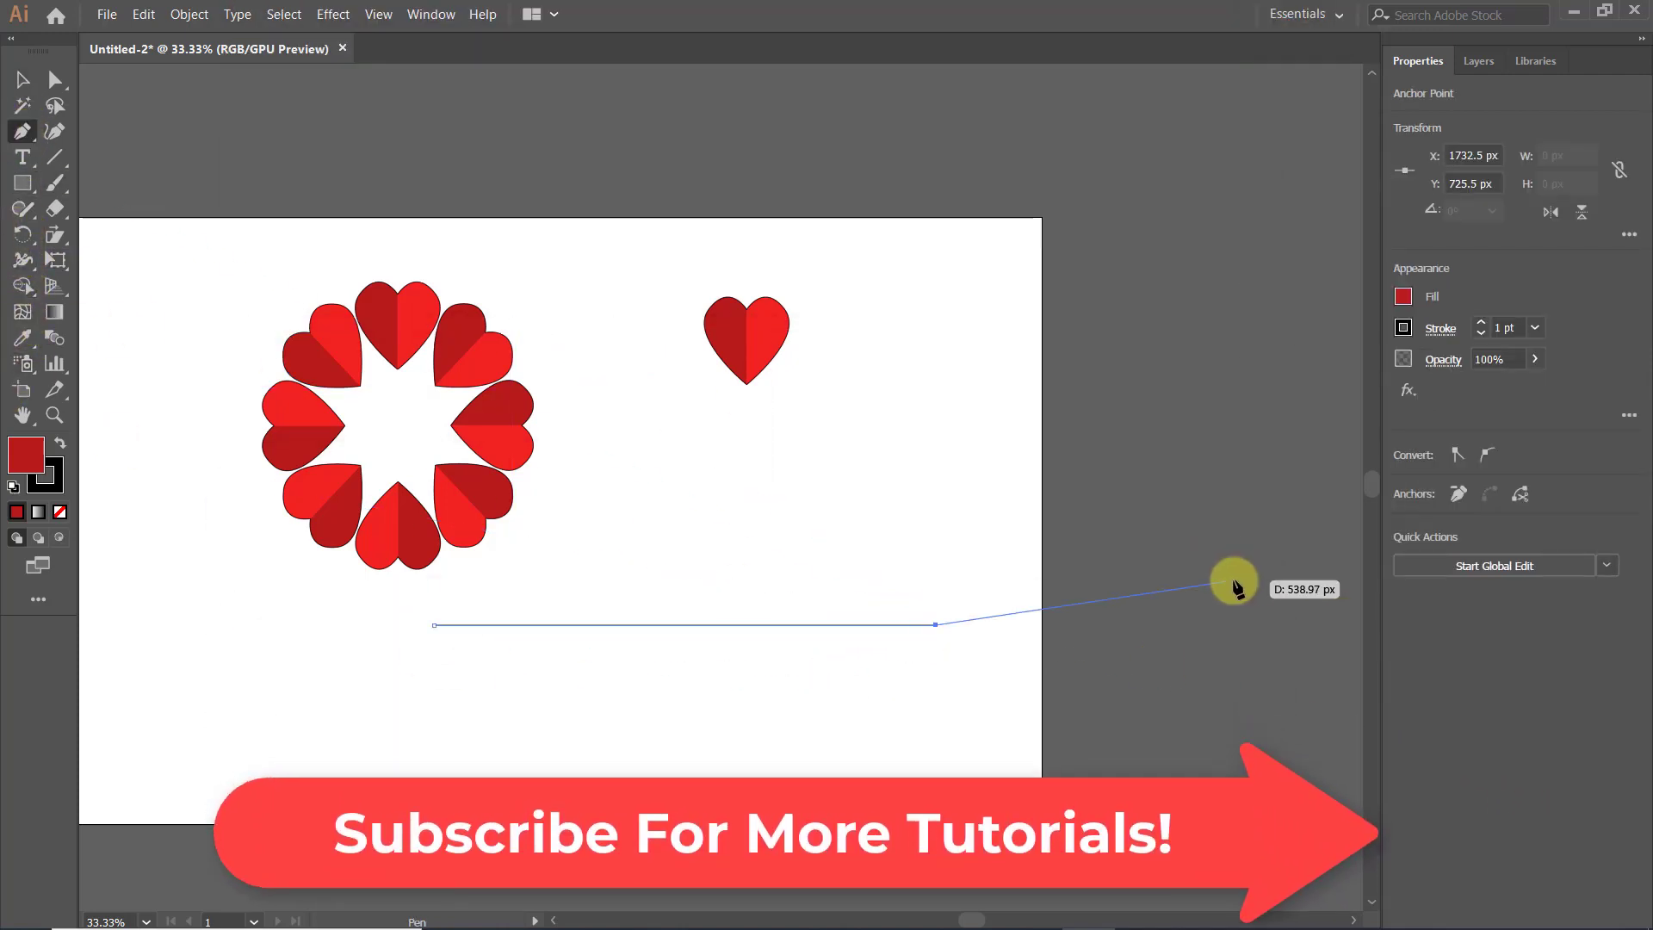
pyautogui.press('Escape')
pyautogui.click(23, 79)
pyautogui.click(563, 553)
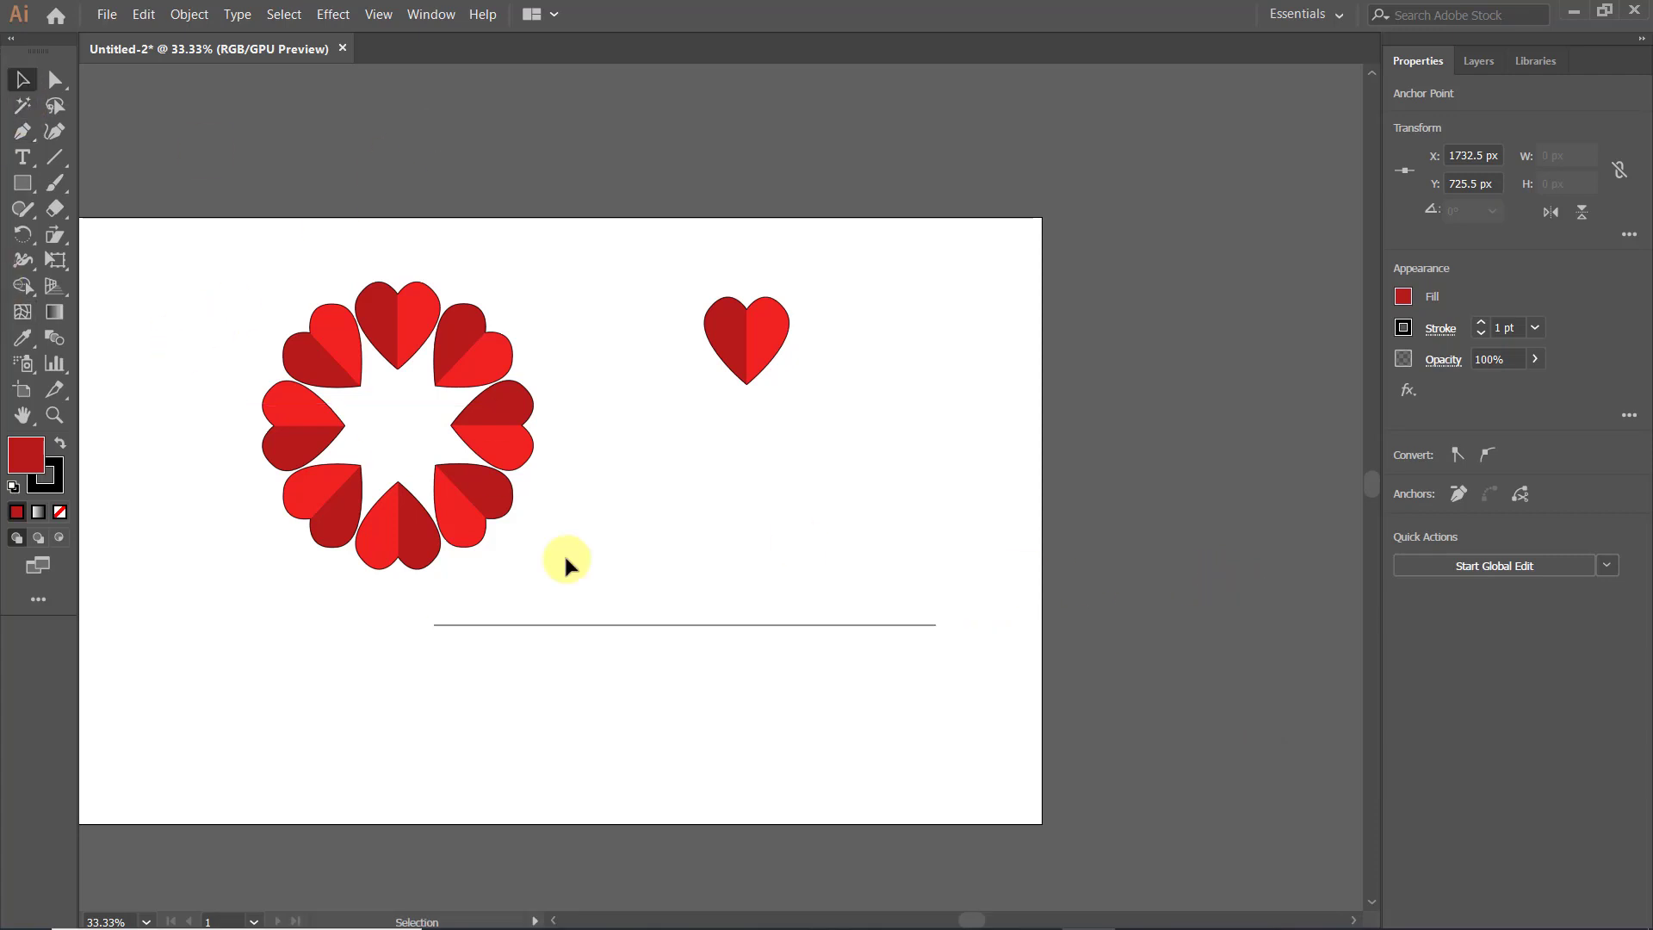
pyautogui.click(659, 626)
pyautogui.scroll(1, 739, 601)
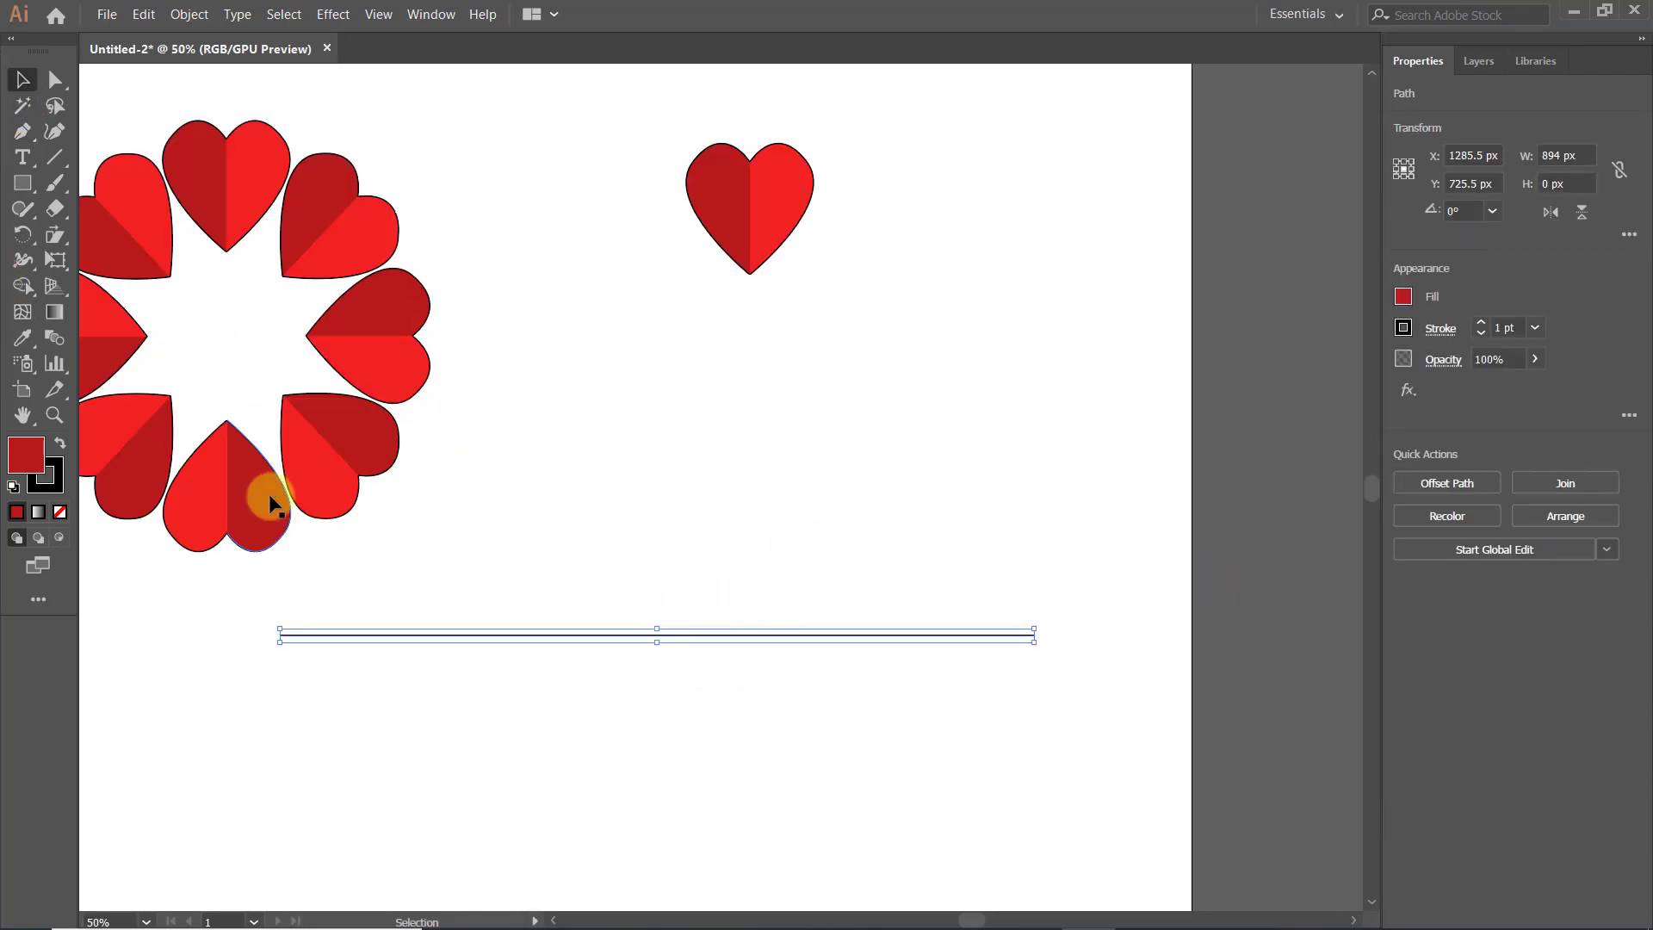
# Try bending the horizontal line with the Reshape tool from points near its middle, and undo the distortion.
pyautogui.click(55, 235)
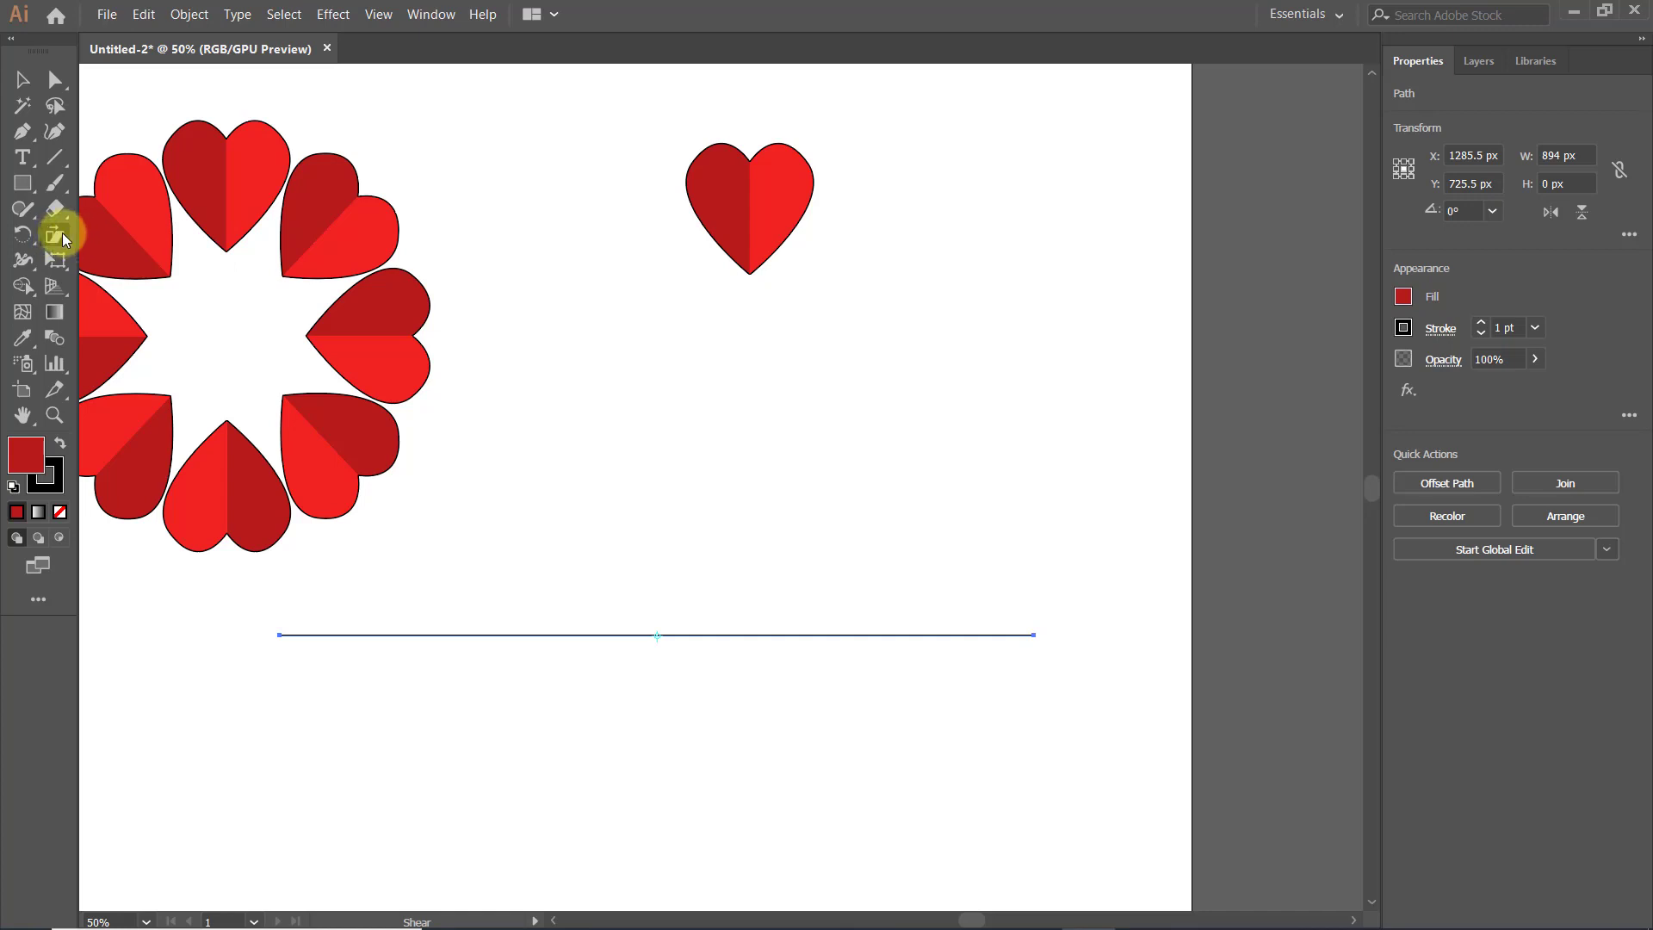
pyautogui.moveTo(62, 234); pyautogui.dragTo(141, 289)
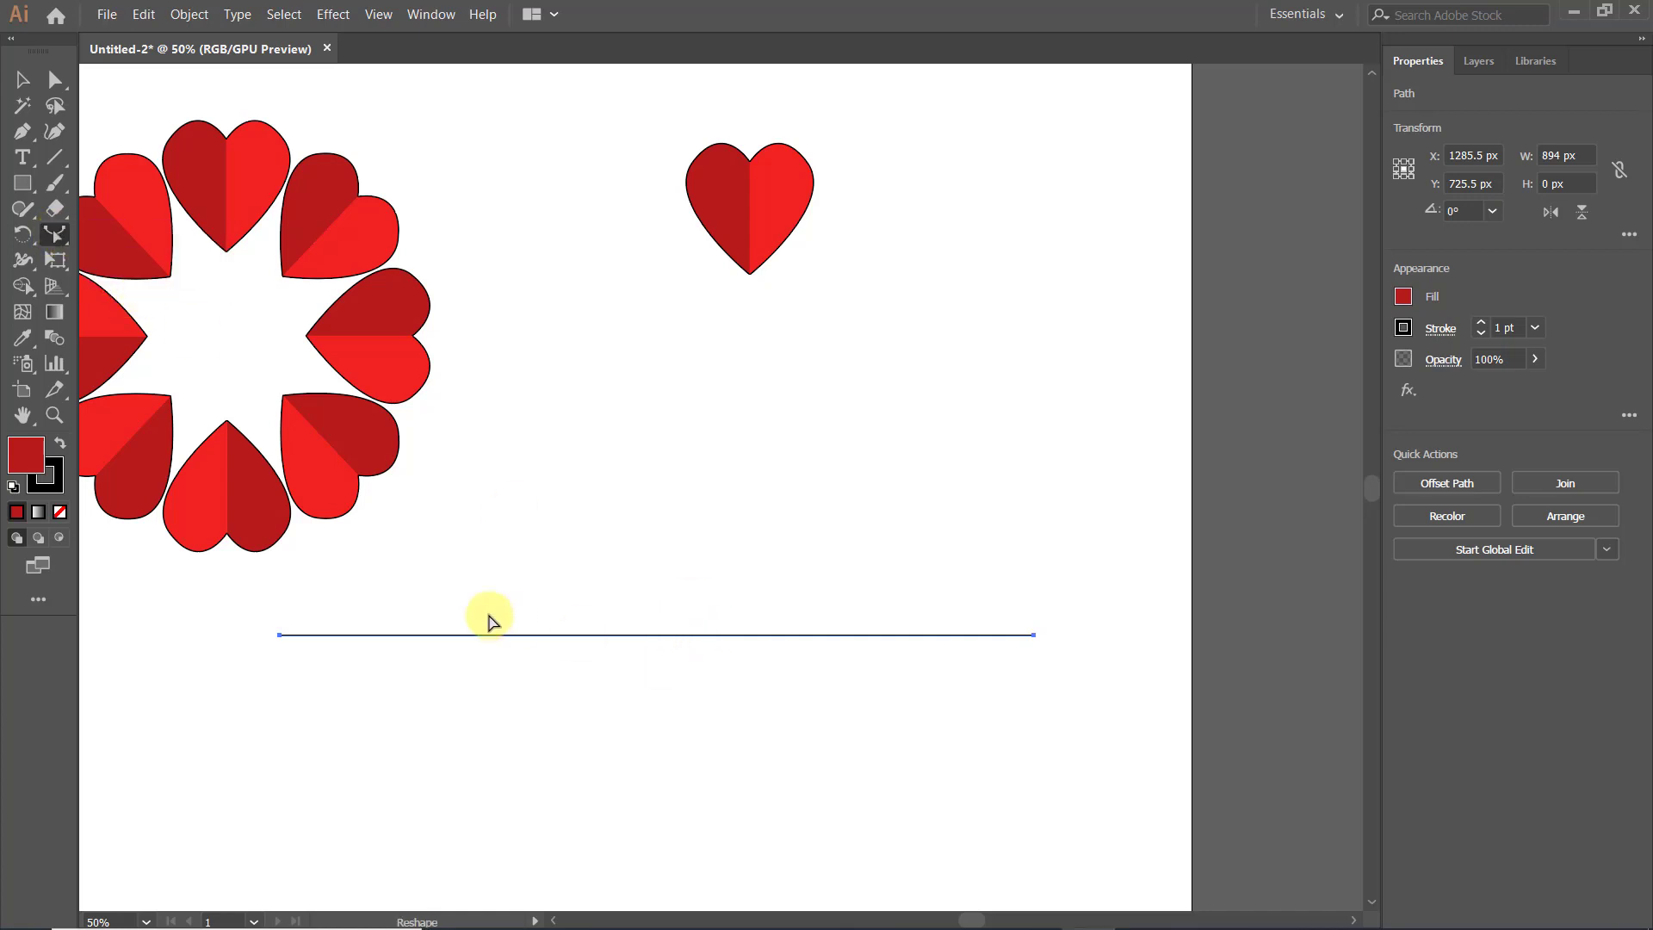
pyautogui.moveTo(51, 232); pyautogui.dragTo(430, 605)
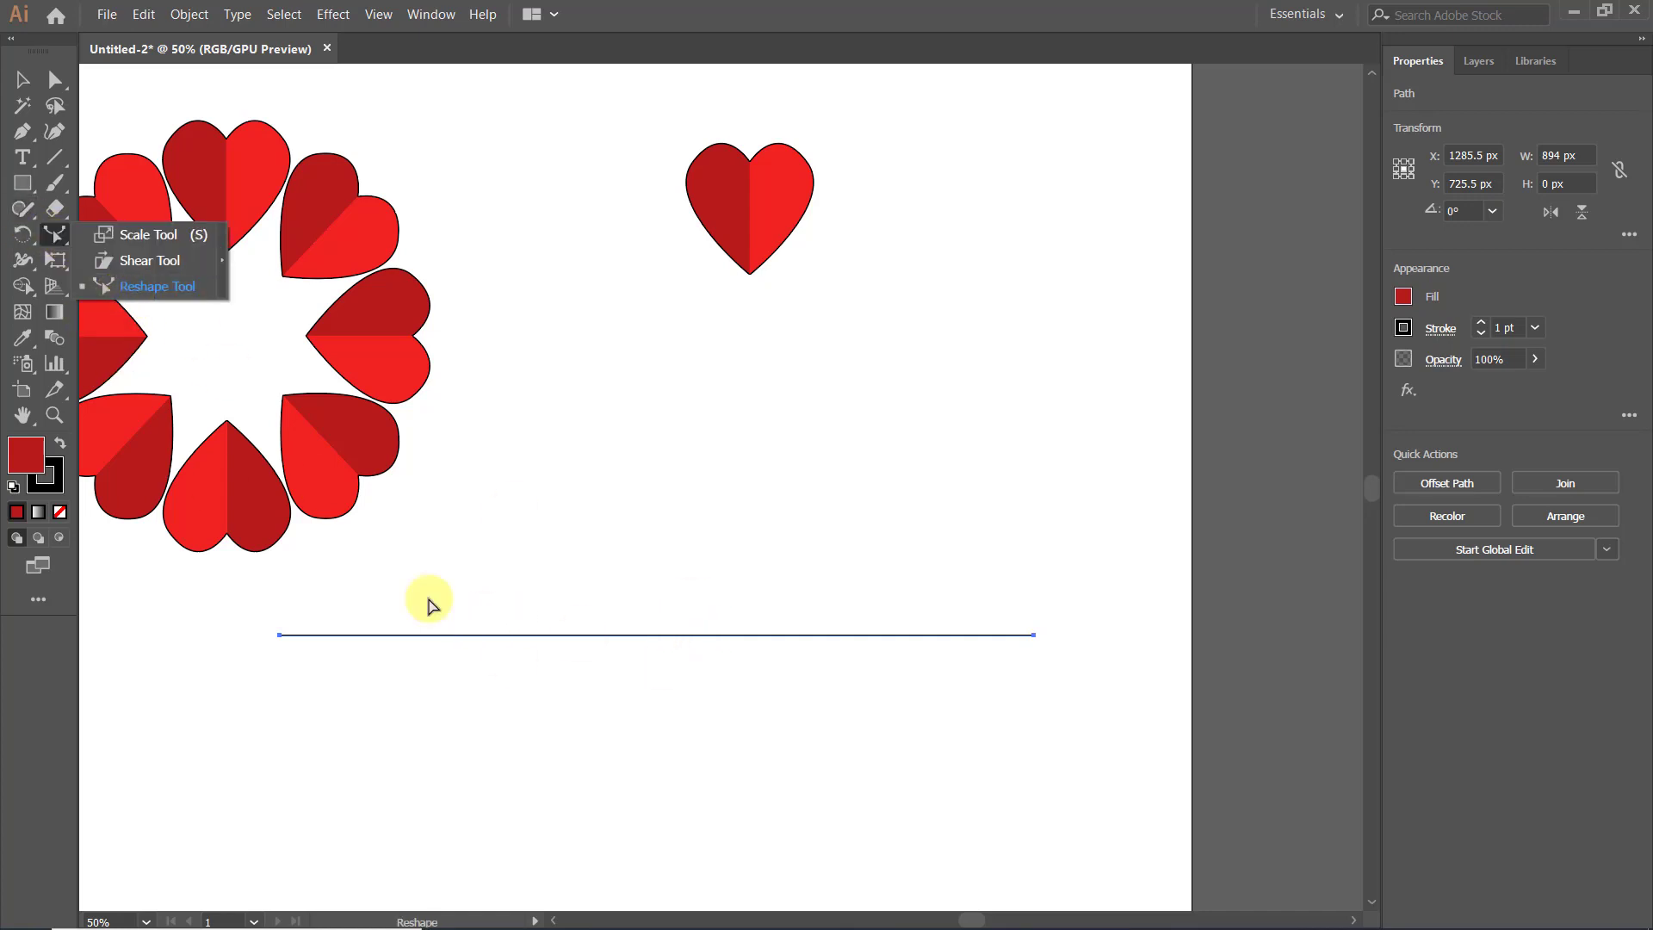
pyautogui.click(539, 646)
pyautogui.moveTo(546, 633); pyautogui.dragTo(583, 513)
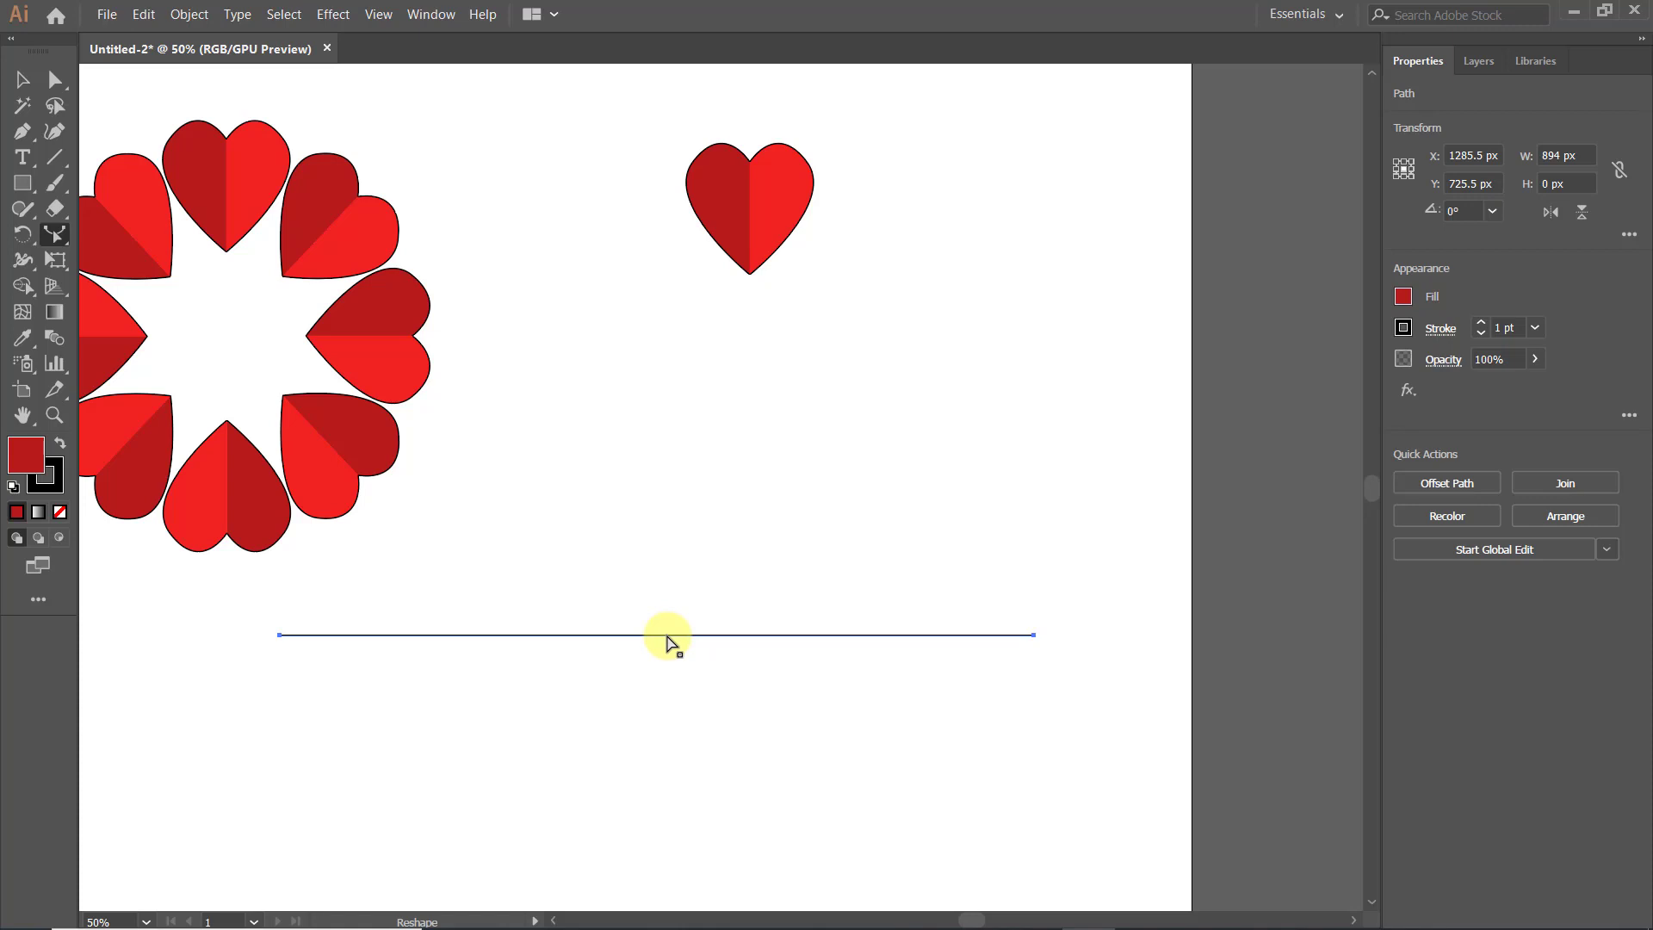
pyautogui.moveTo(668, 638); pyautogui.dragTo(403, 582)
pyautogui.hotkey('ctrl', 'z')
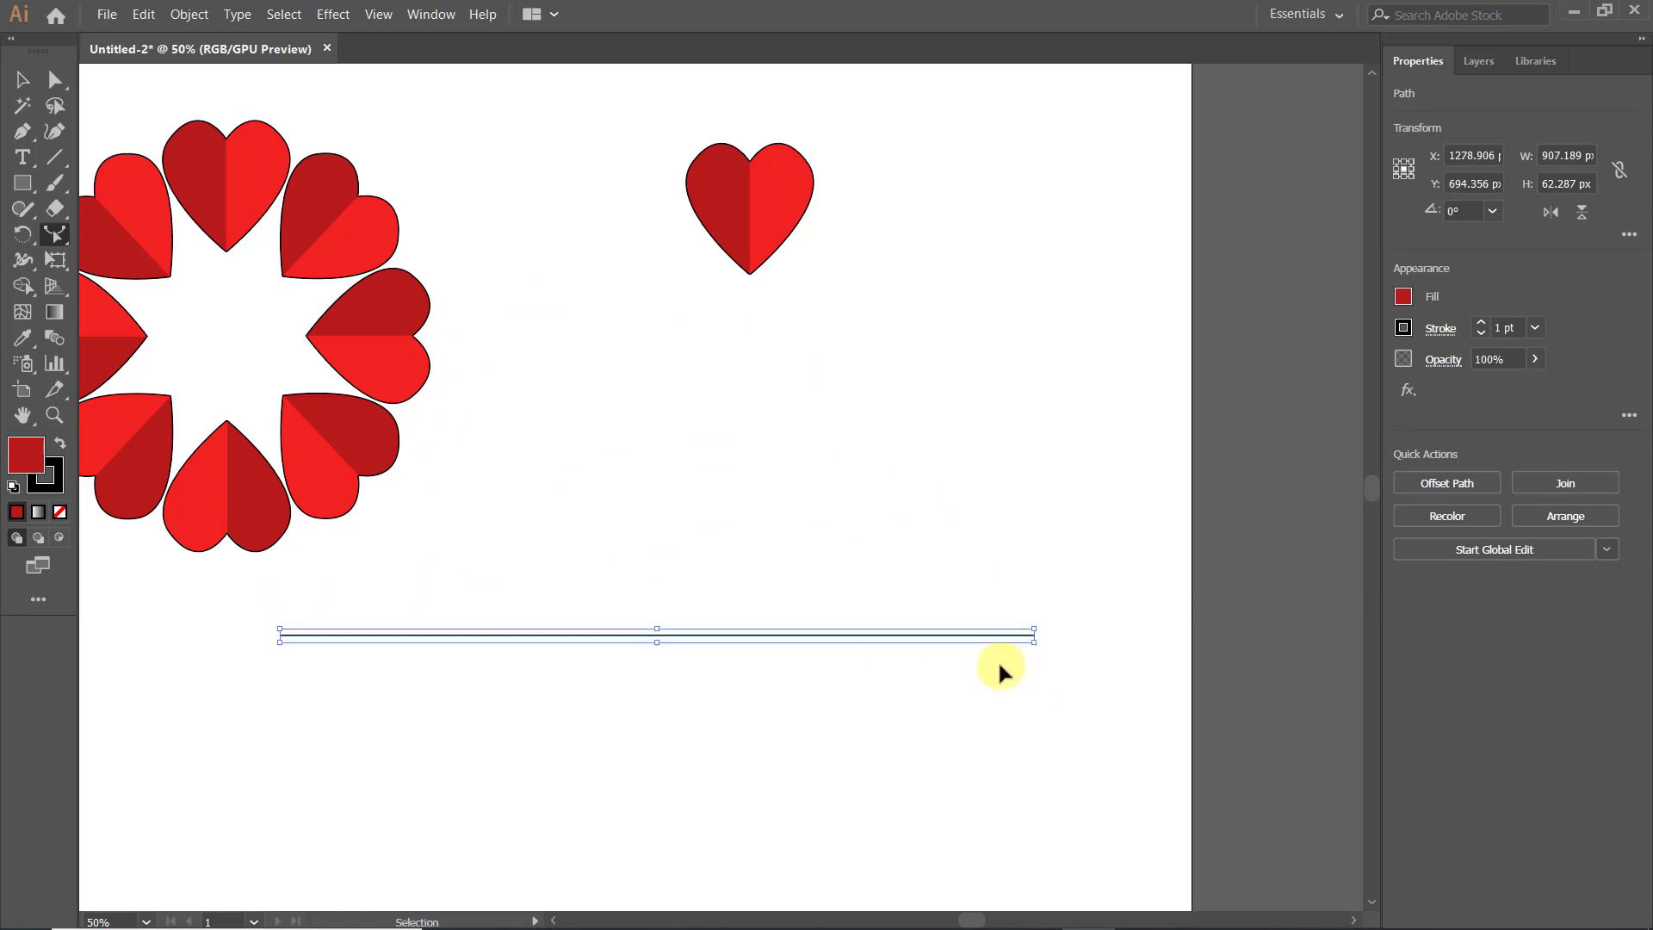
# Try reshaping the line into upward and downward curves from several points along it, undoing each bend.
pyautogui.moveTo(965, 638); pyautogui.dragTo(522, 565)
pyautogui.hotkey('ctrl', 'z')
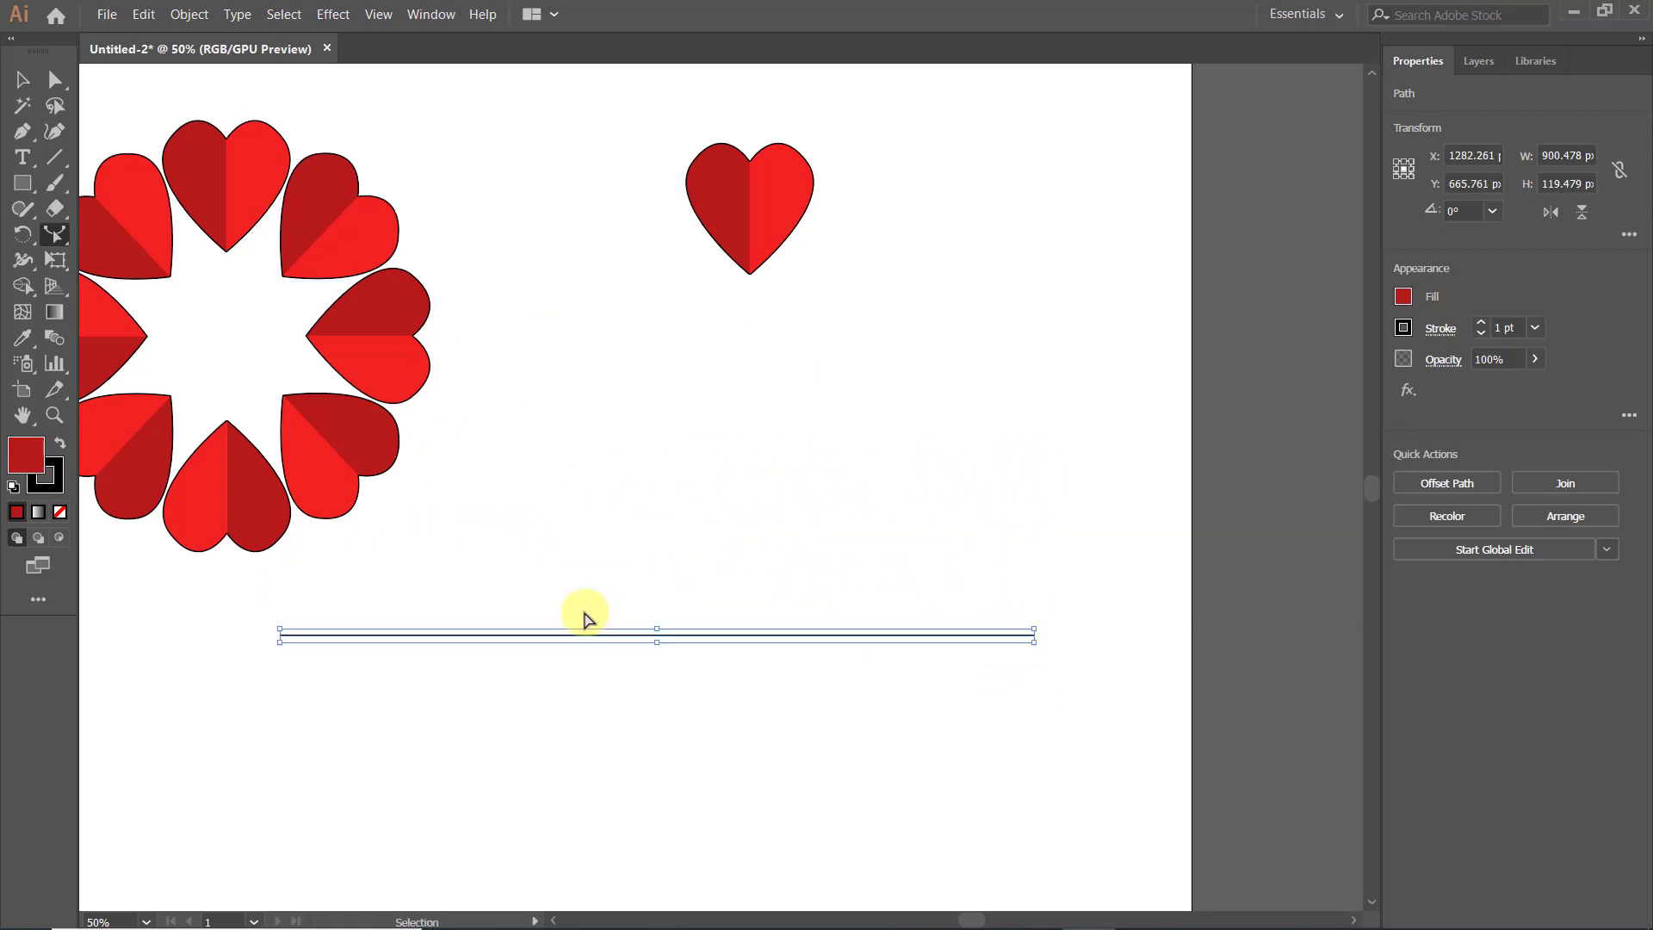
pyautogui.moveTo(546, 637); pyautogui.dragTo(597, 459)
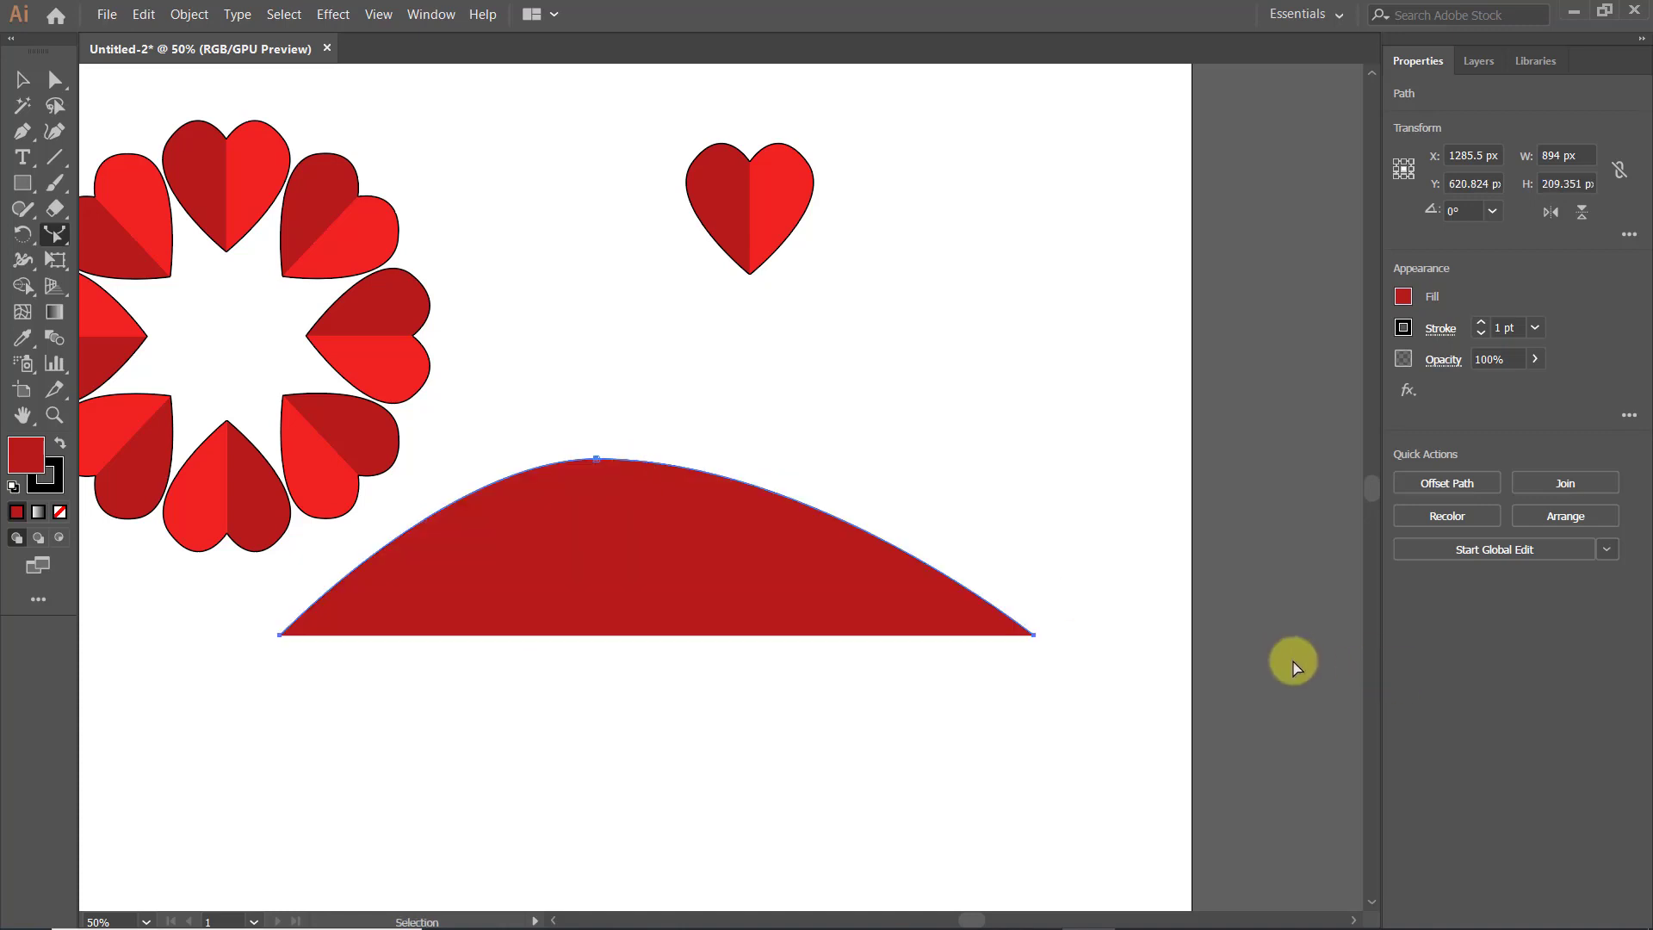
pyautogui.hotkey('ctrl', 'z')
pyautogui.moveTo(828, 642); pyautogui.dragTo(844, 724)
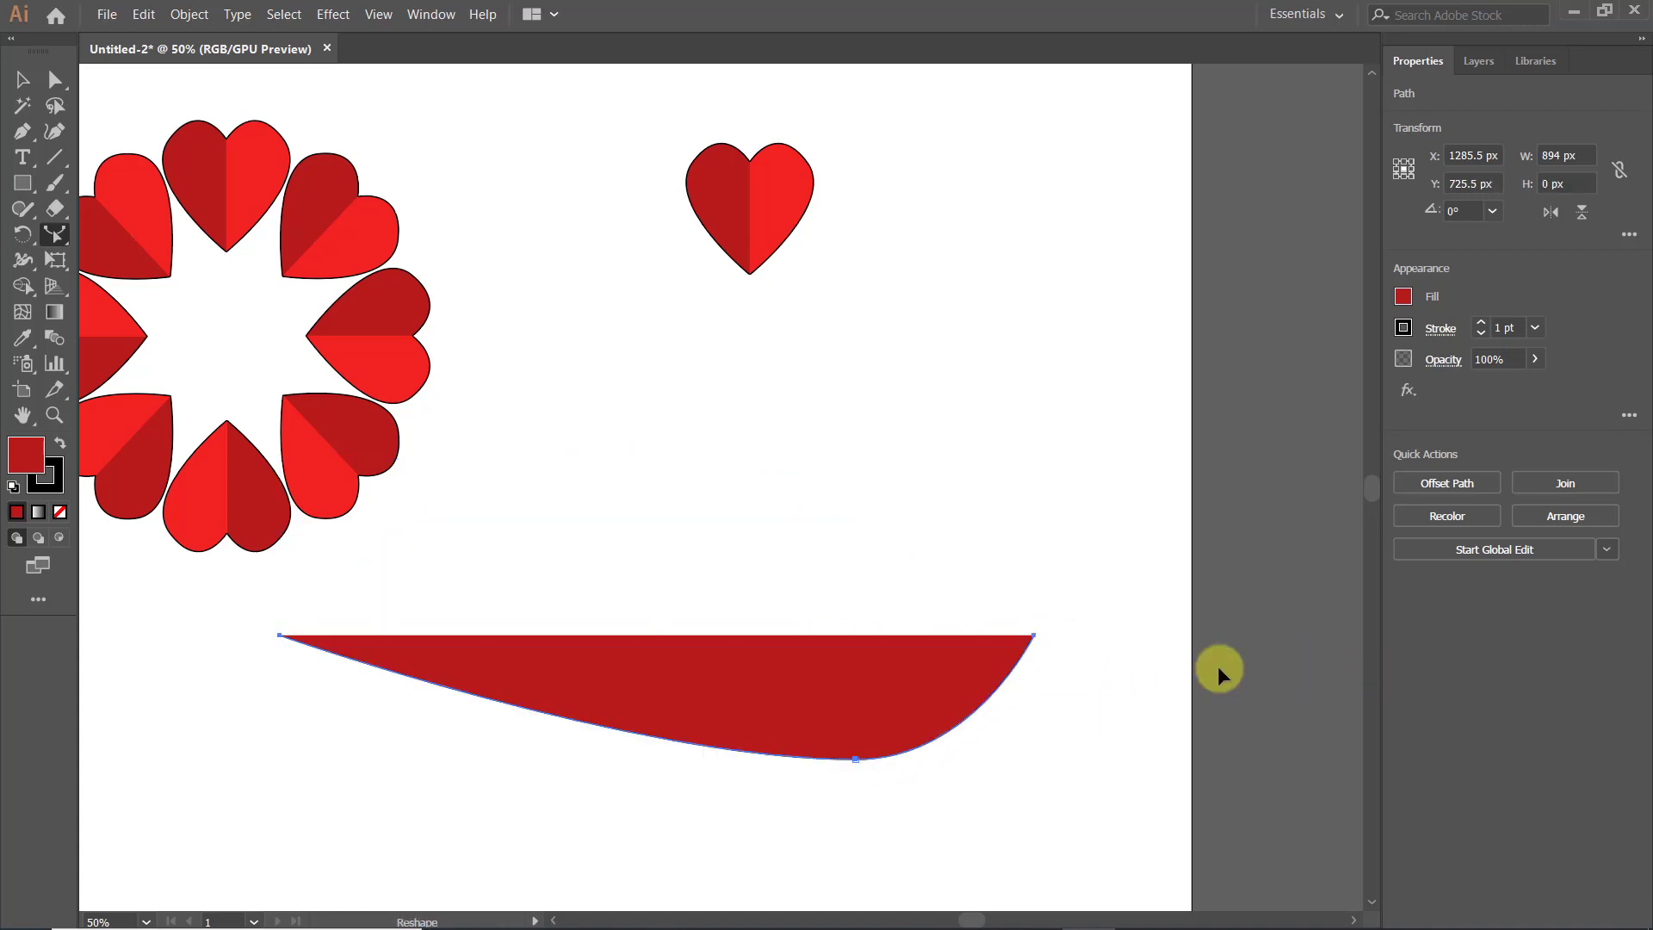
pyautogui.hotkey('ctrl', 'z')
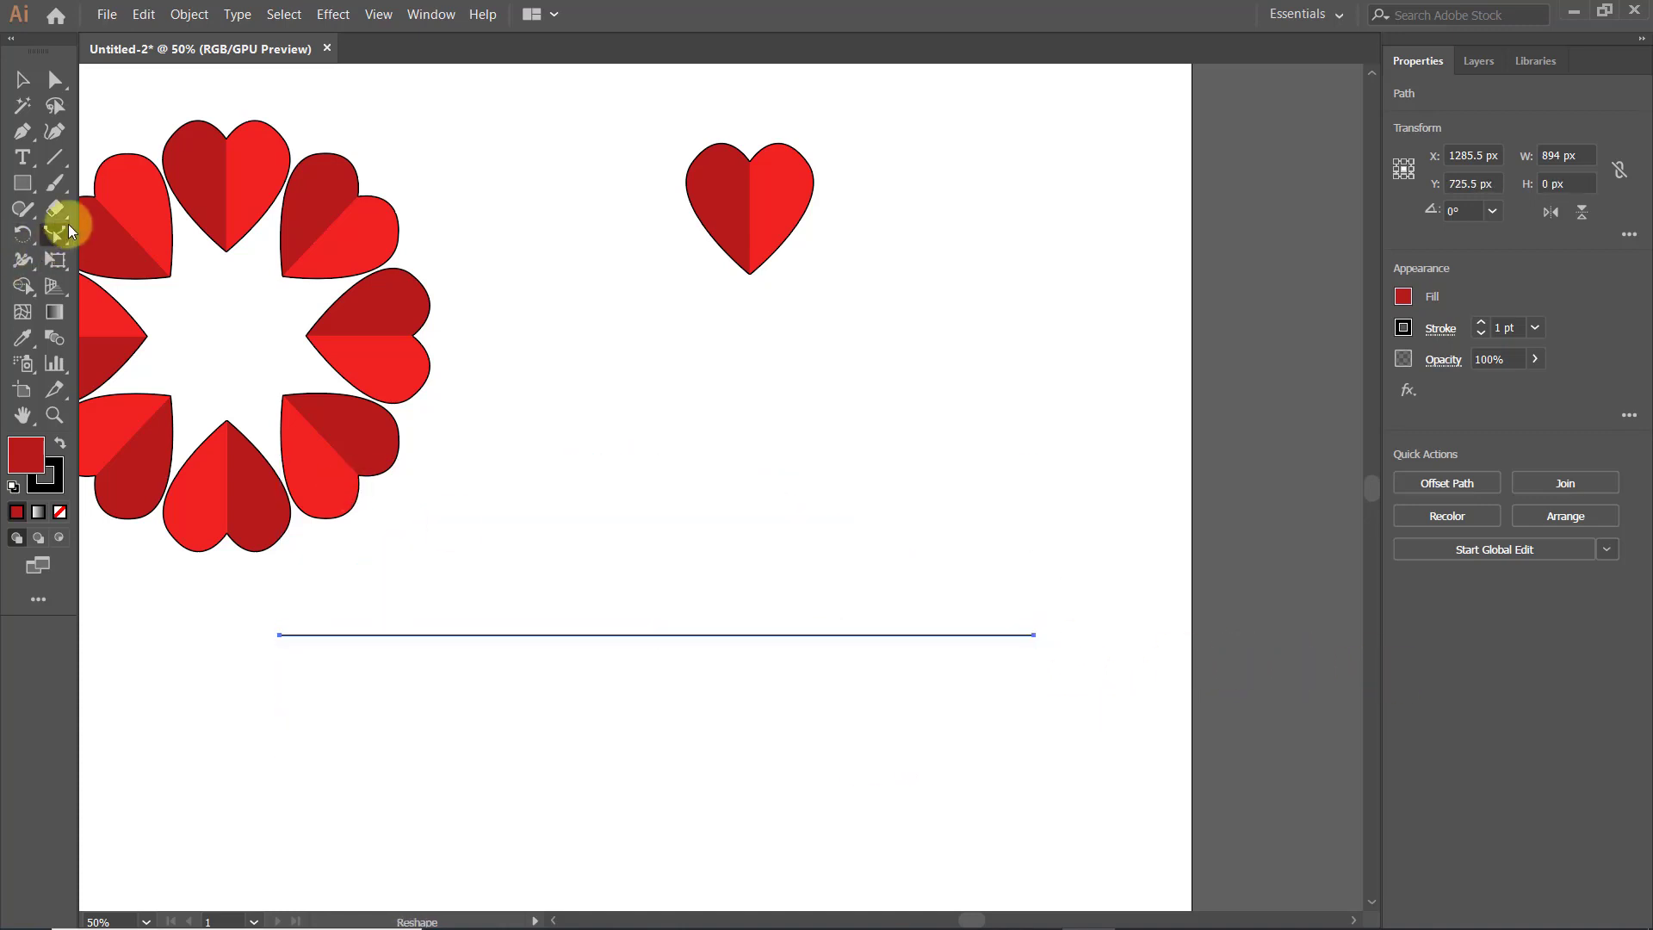
# Delete the single heart beside the ring and the horizontal line below it.
pyautogui.click(22, 237)
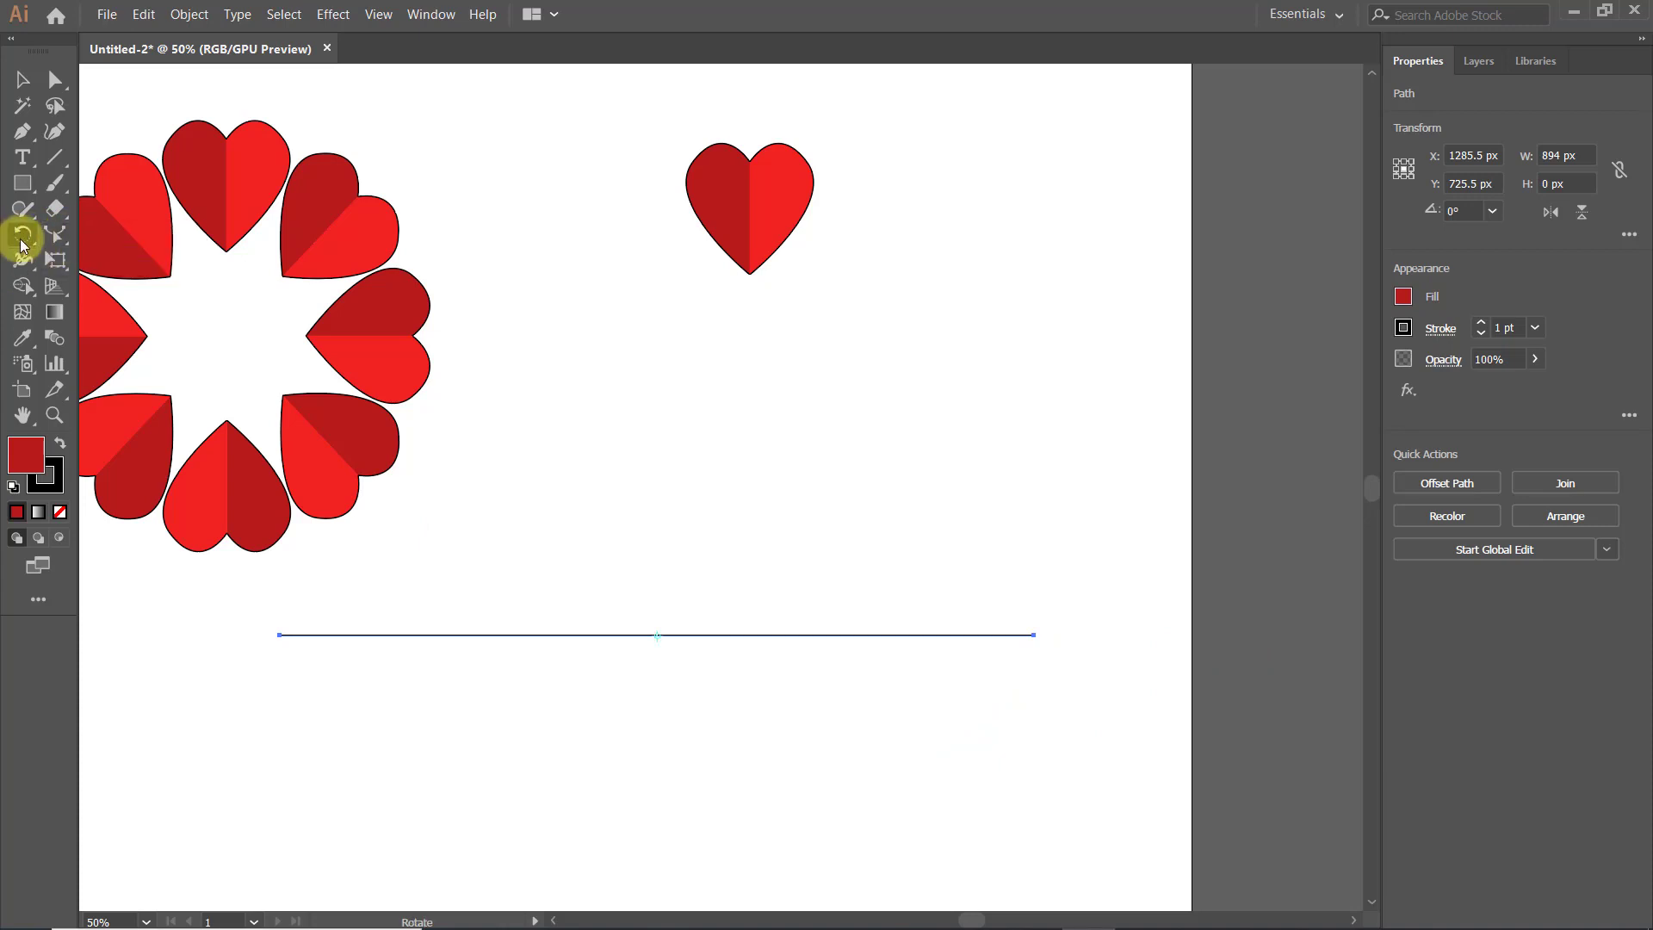
pyautogui.scroll(-1, 731, 325)
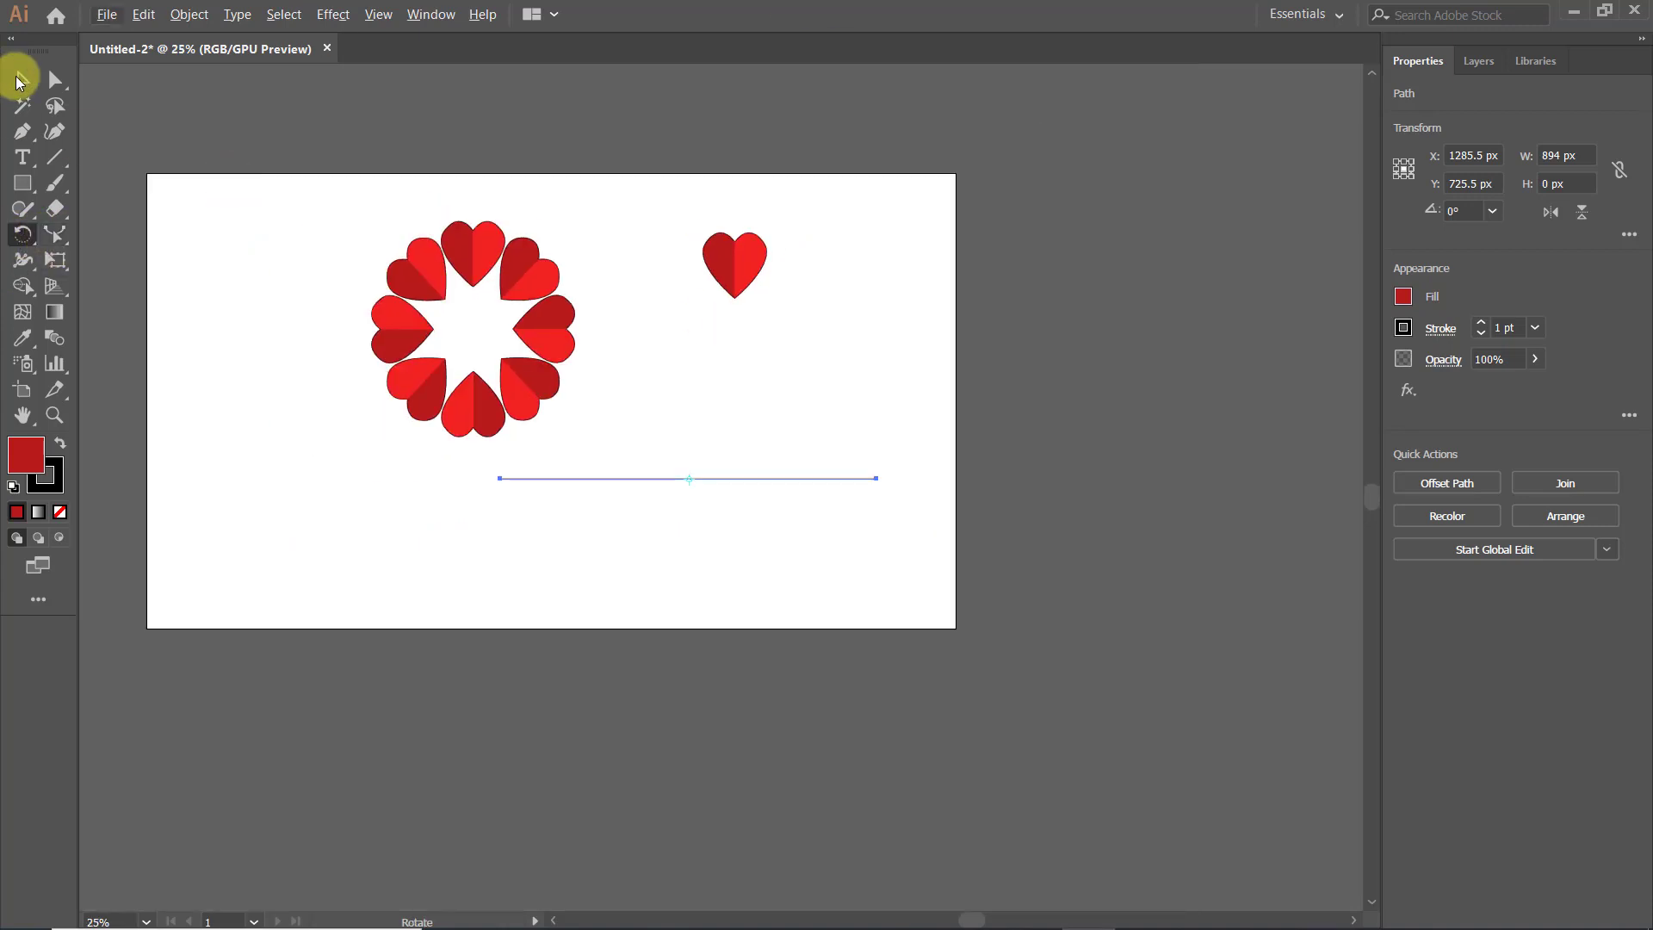
pyautogui.click(22, 80)
pyautogui.click(778, 130)
pyautogui.click(741, 262)
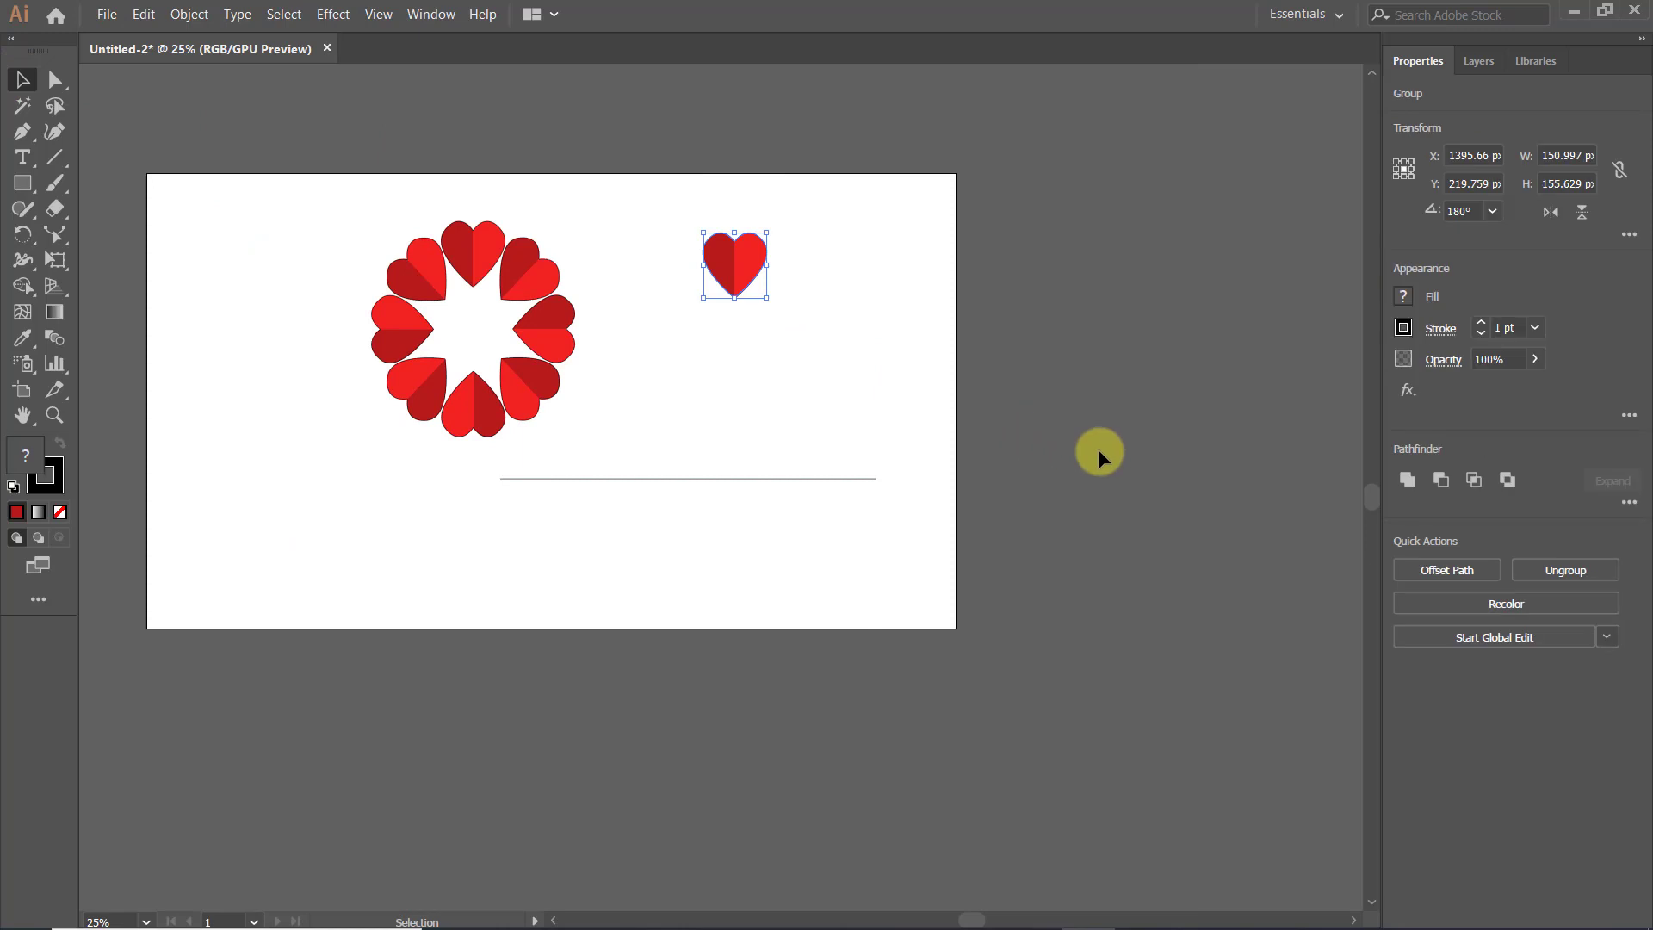
pyautogui.moveTo(734, 265); pyautogui.dragTo(527, 405)
pyautogui.click(508, 713)
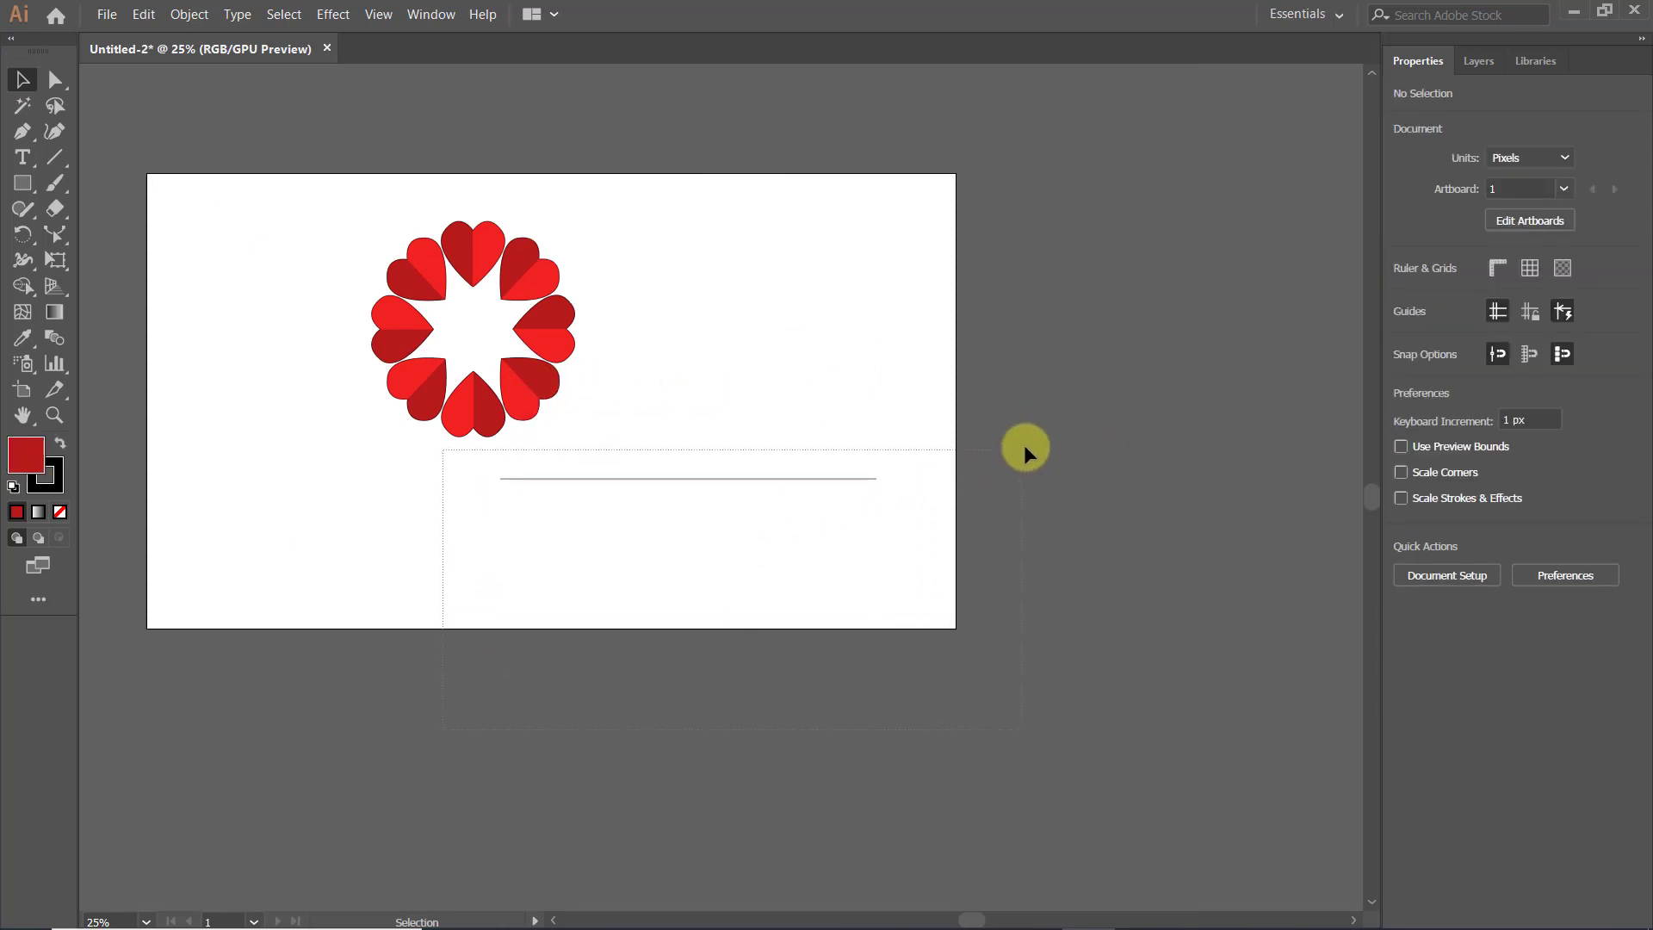
pyautogui.moveTo(1024, 447); pyautogui.dragTo(1025, 447)
pyautogui.press('Delete')
# Move the heart ring toward the right edge of the artboard and place a copy of it on the left half.
pyautogui.scroll(2, 383, 339)
pyautogui.scroll(-2, 449, 342)
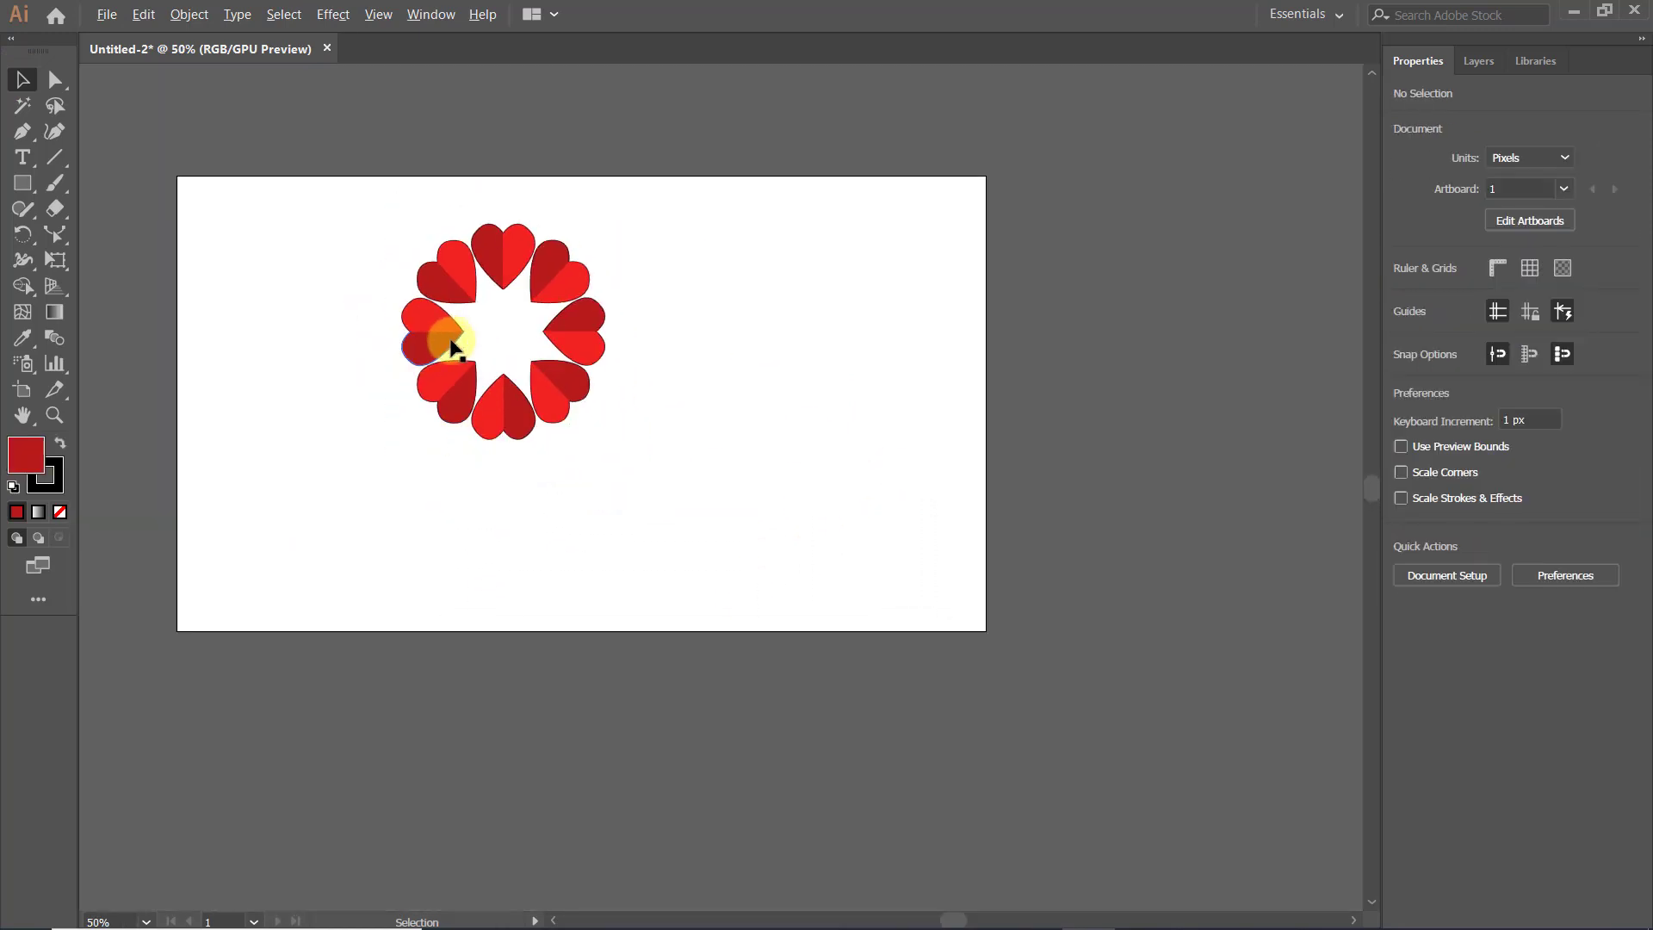
pyautogui.scroll(-1, 451, 345)
pyautogui.scroll(2, 425, 247)
pyautogui.moveTo(547, 353); pyautogui.dragTo(983, 405)
pyautogui.moveTo(958, 335); pyautogui.dragTo(469, 343)
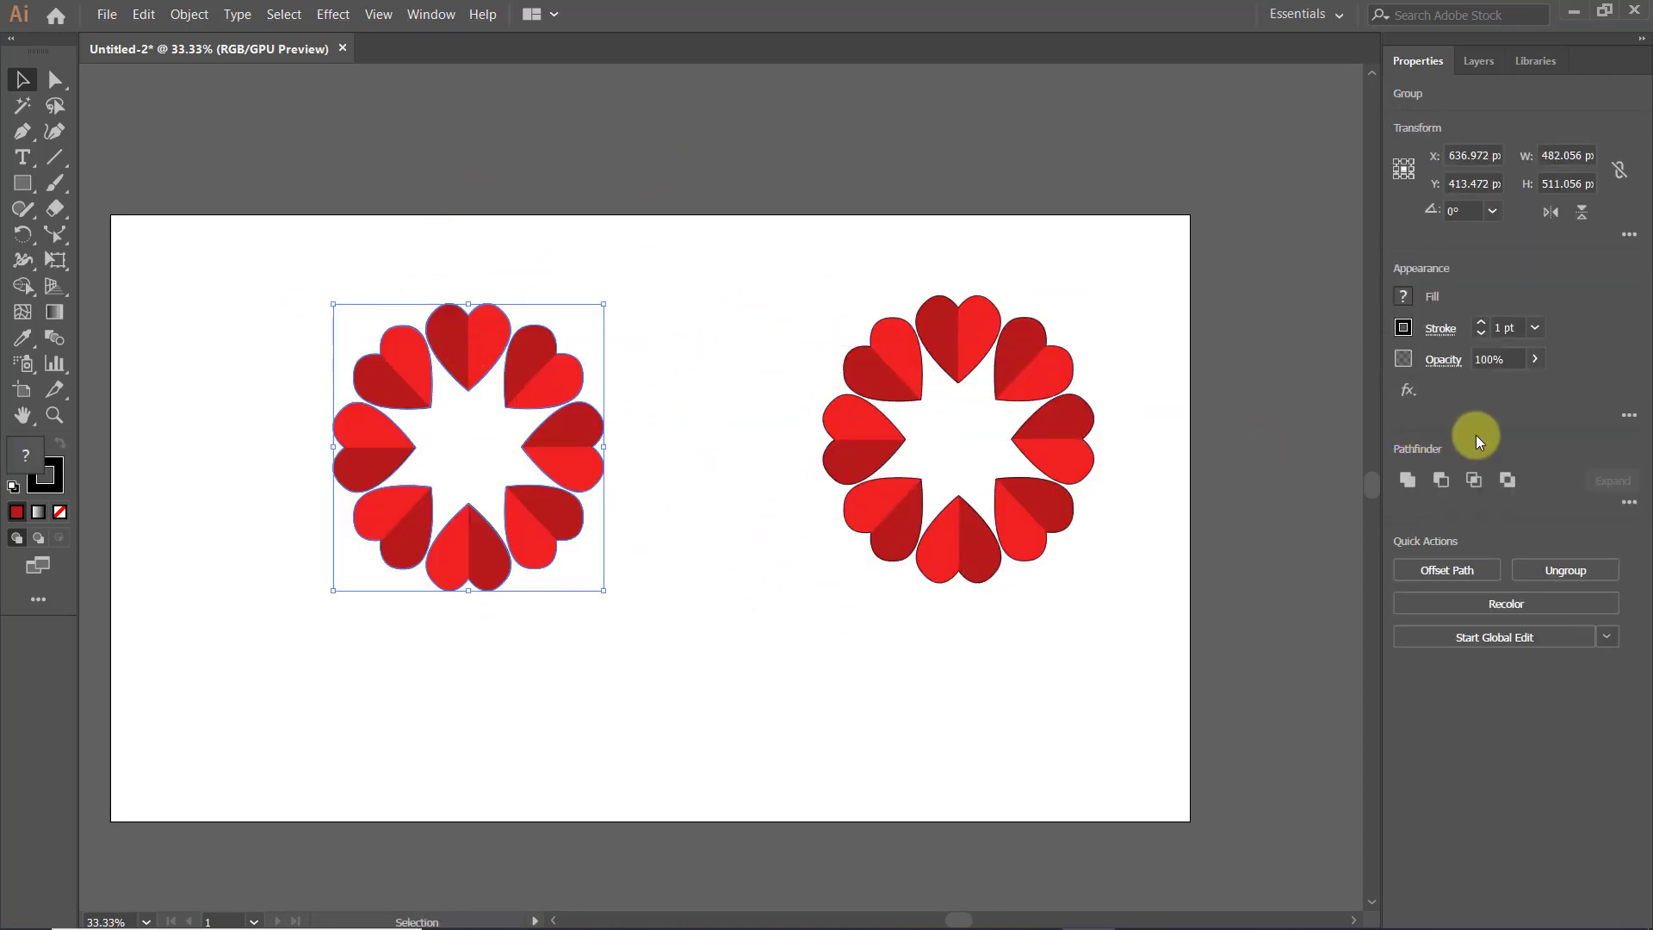
# Ungroup the left ring and delete all its hearts except the upright one at the top.
pyautogui.click(1570, 573)
pyautogui.click(472, 527)
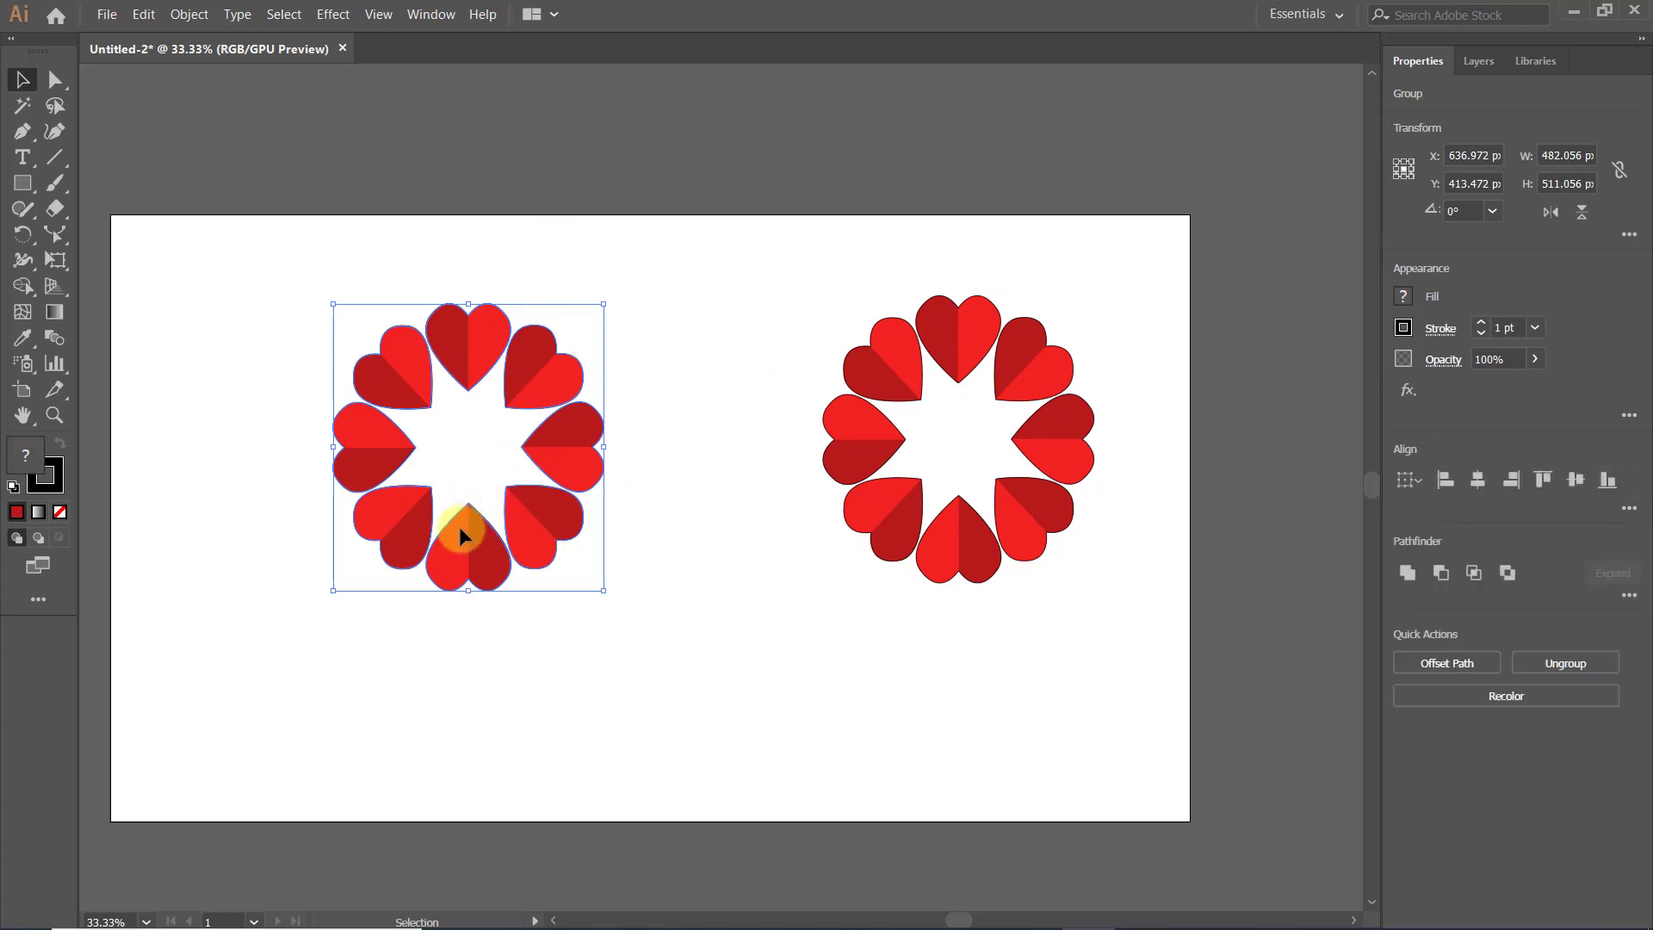
pyautogui.press('Delete')
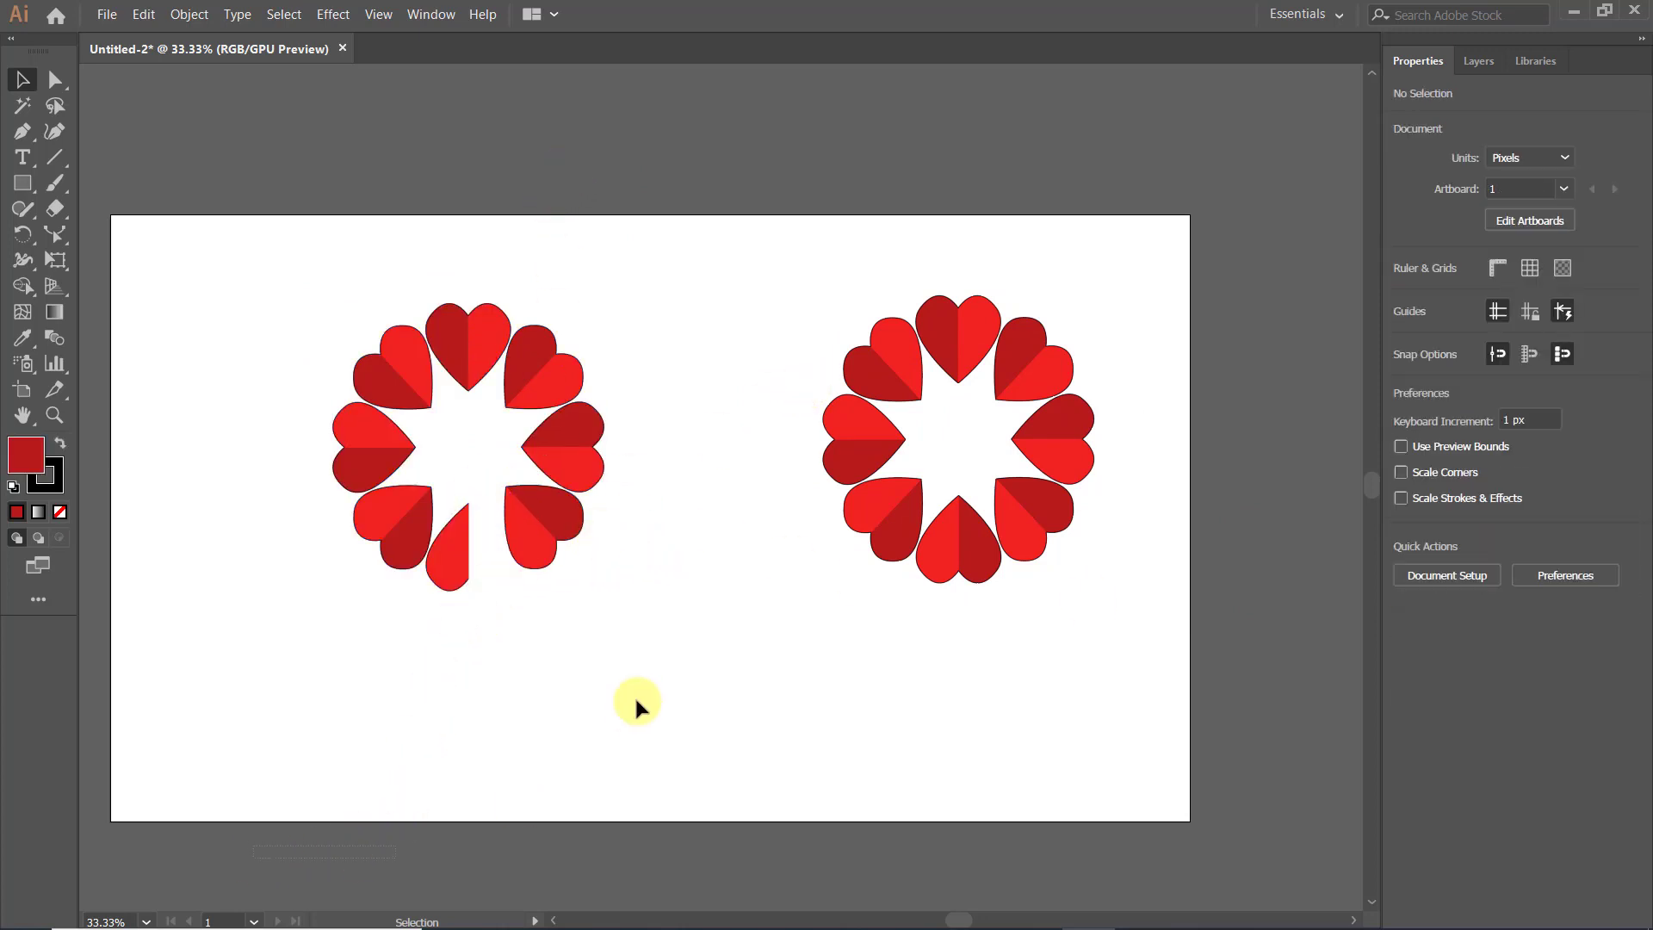
pyautogui.moveTo(253, 820); pyautogui.dragTo(644, 393)
pyautogui.press('Delete')
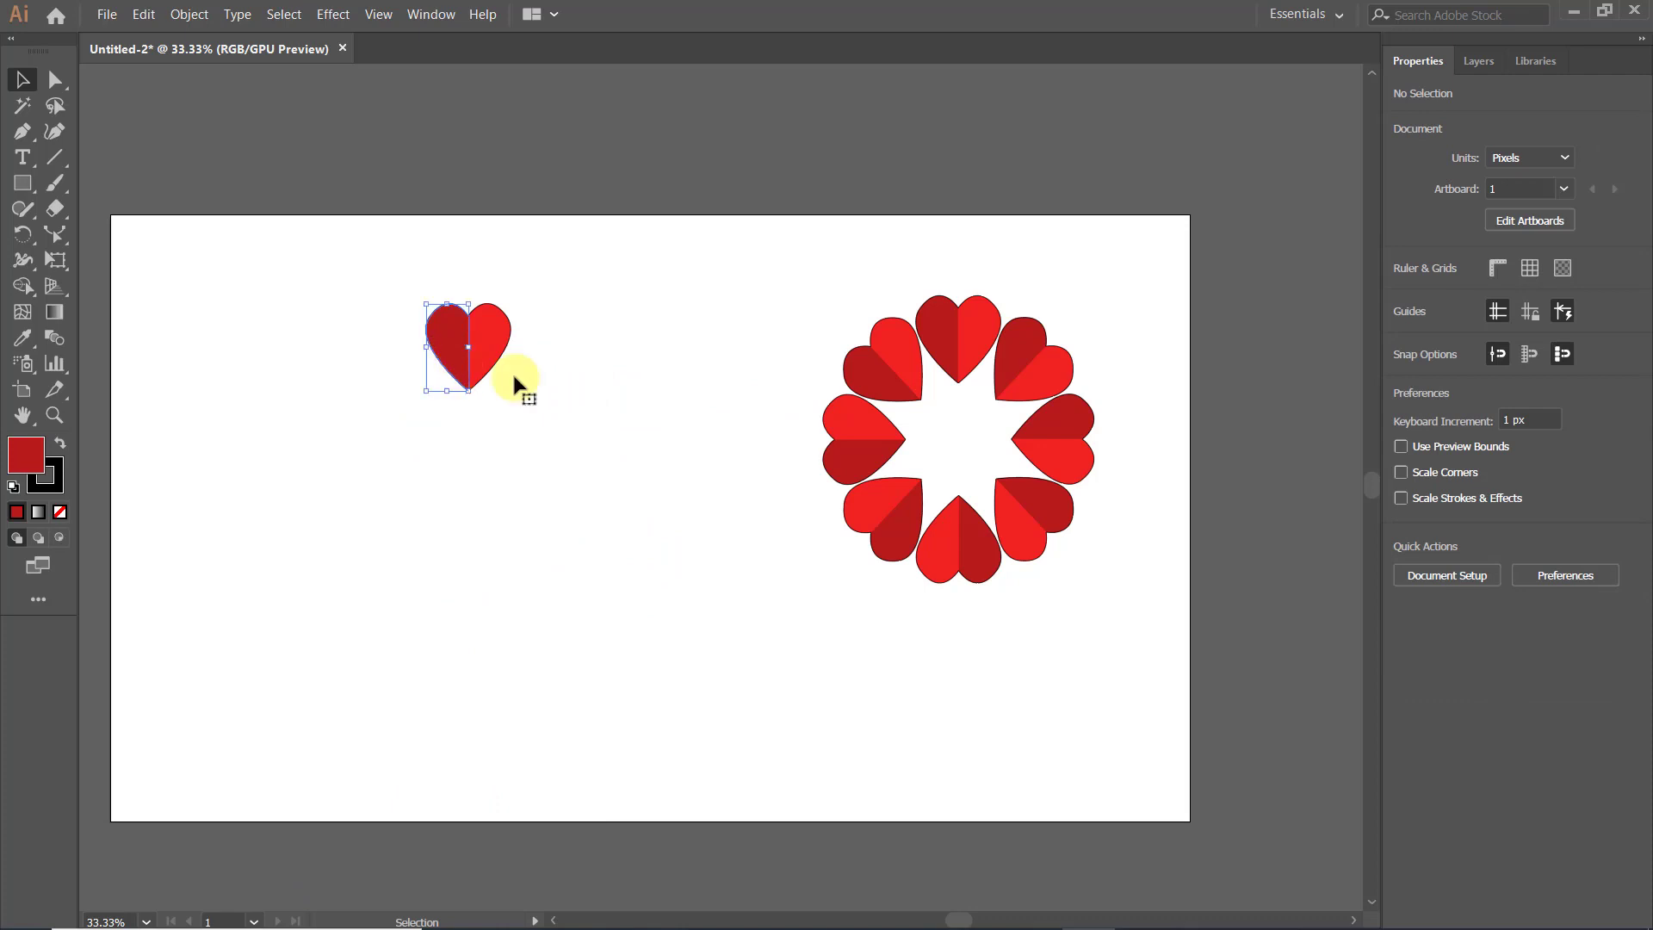
# Group the two halves of the remaining single heart and move it lower on the artboard.
pyautogui.click(508, 325)
pyautogui.moveTo(318, 136); pyautogui.dragTo(659, 474)
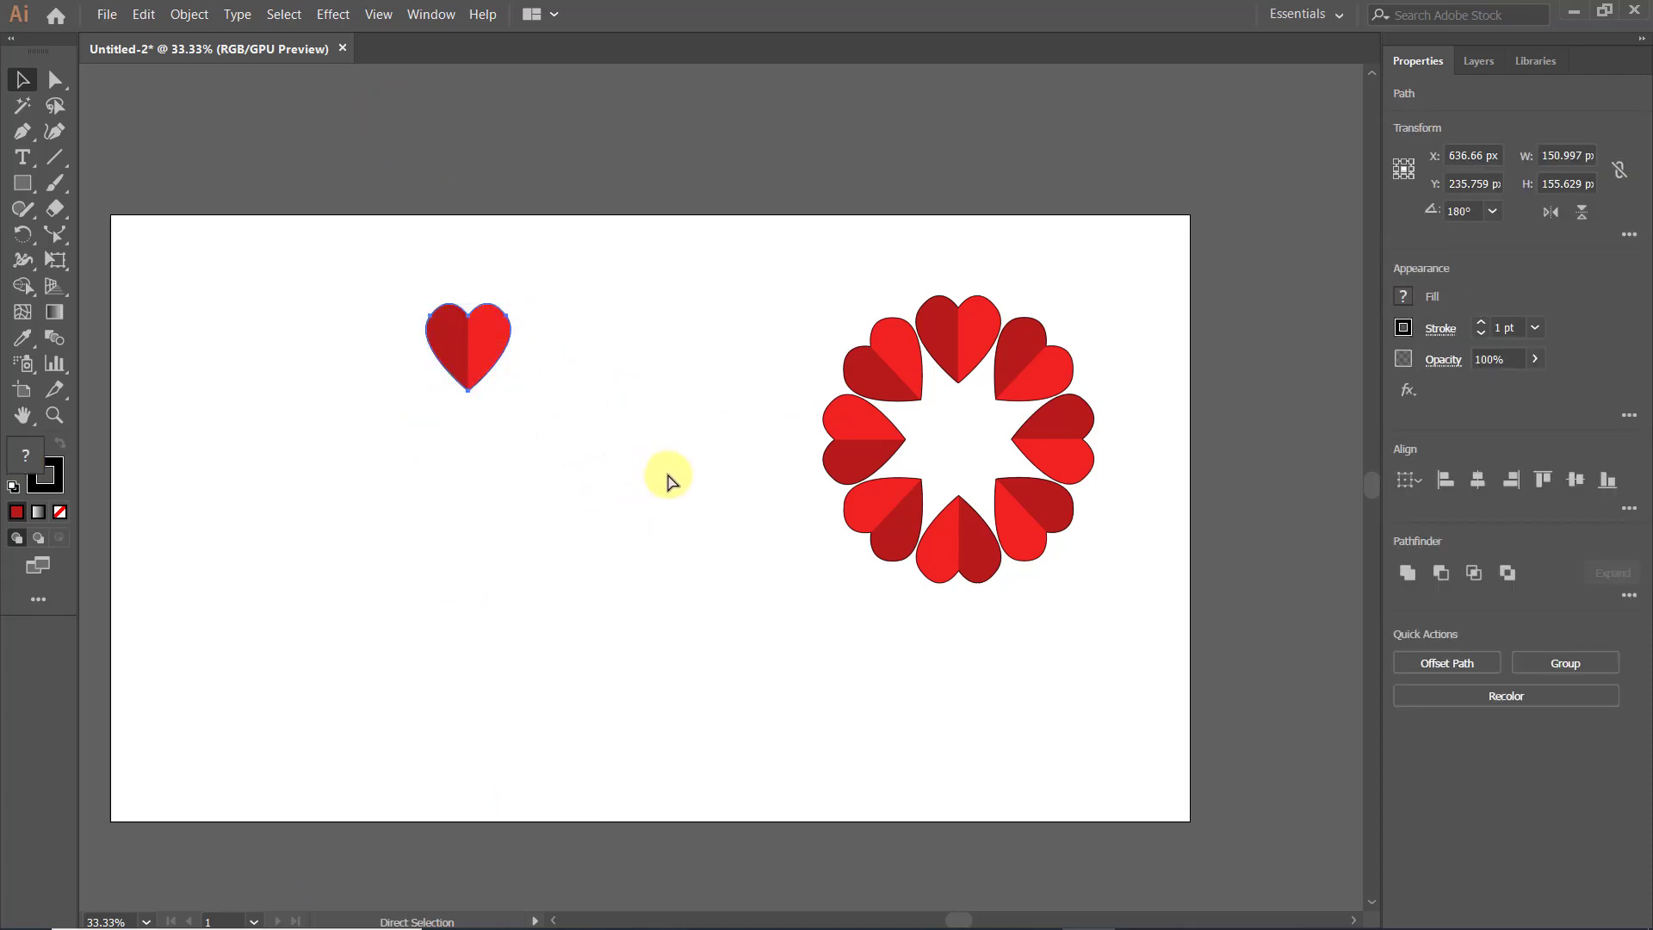
pyautogui.moveTo(451, 337); pyautogui.dragTo(443, 428)
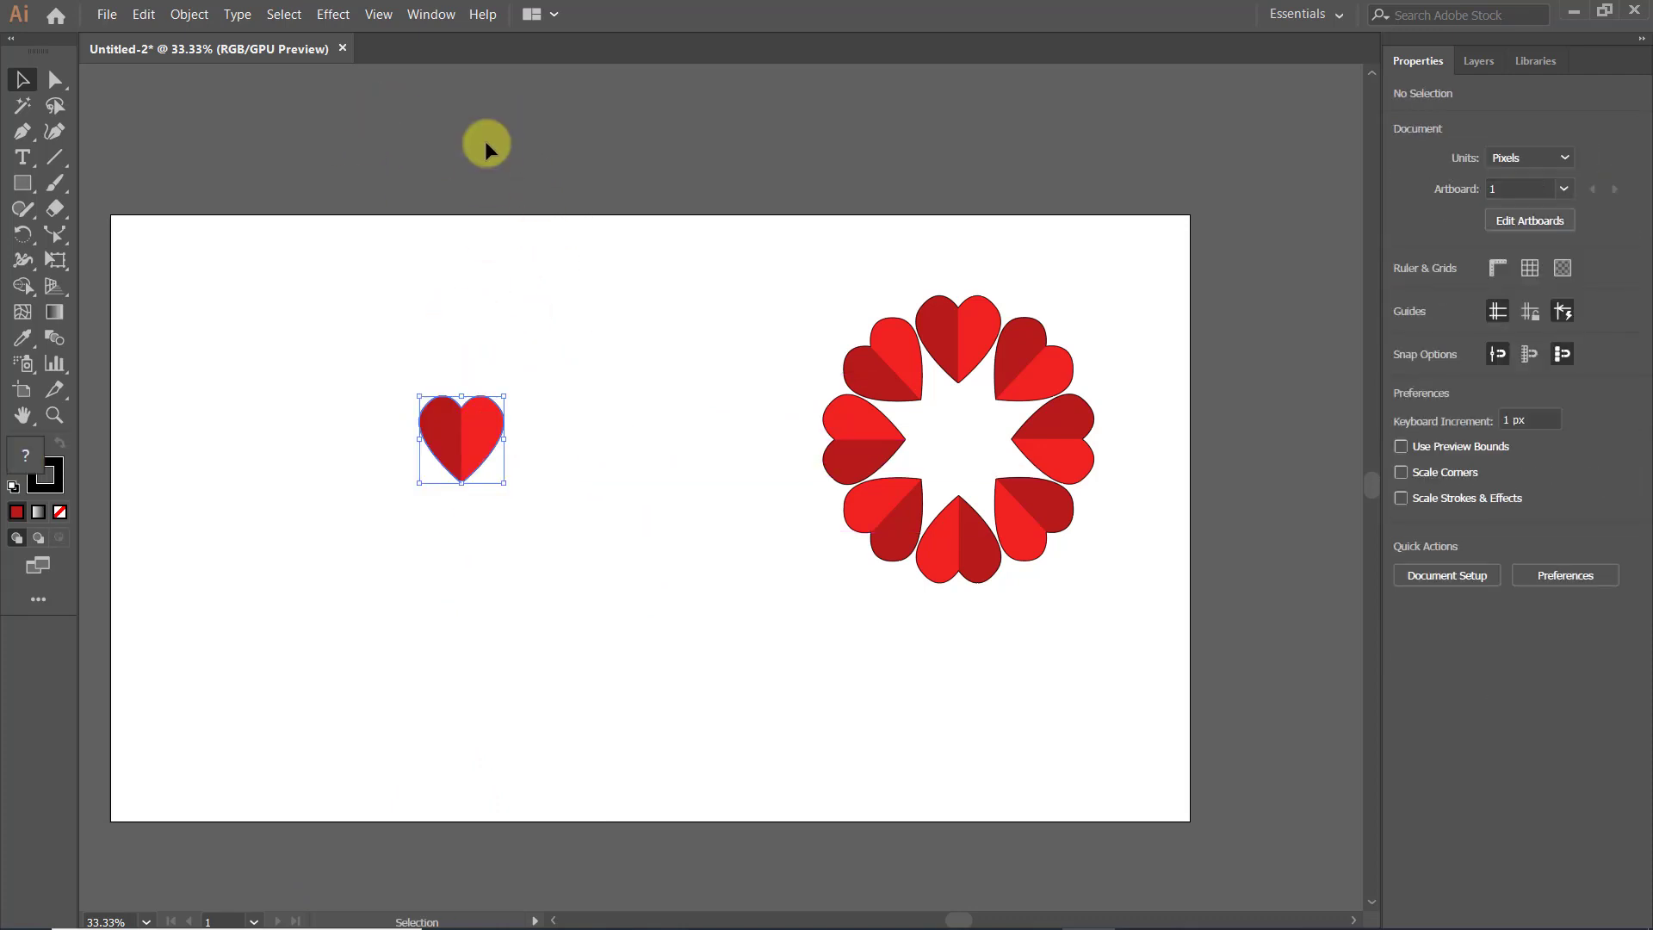
pyautogui.click(484, 143)
# Try duplicating the single heart by pulling copies up and to the right of it, and undo the copies.
pyautogui.scroll(2, 416, 468)
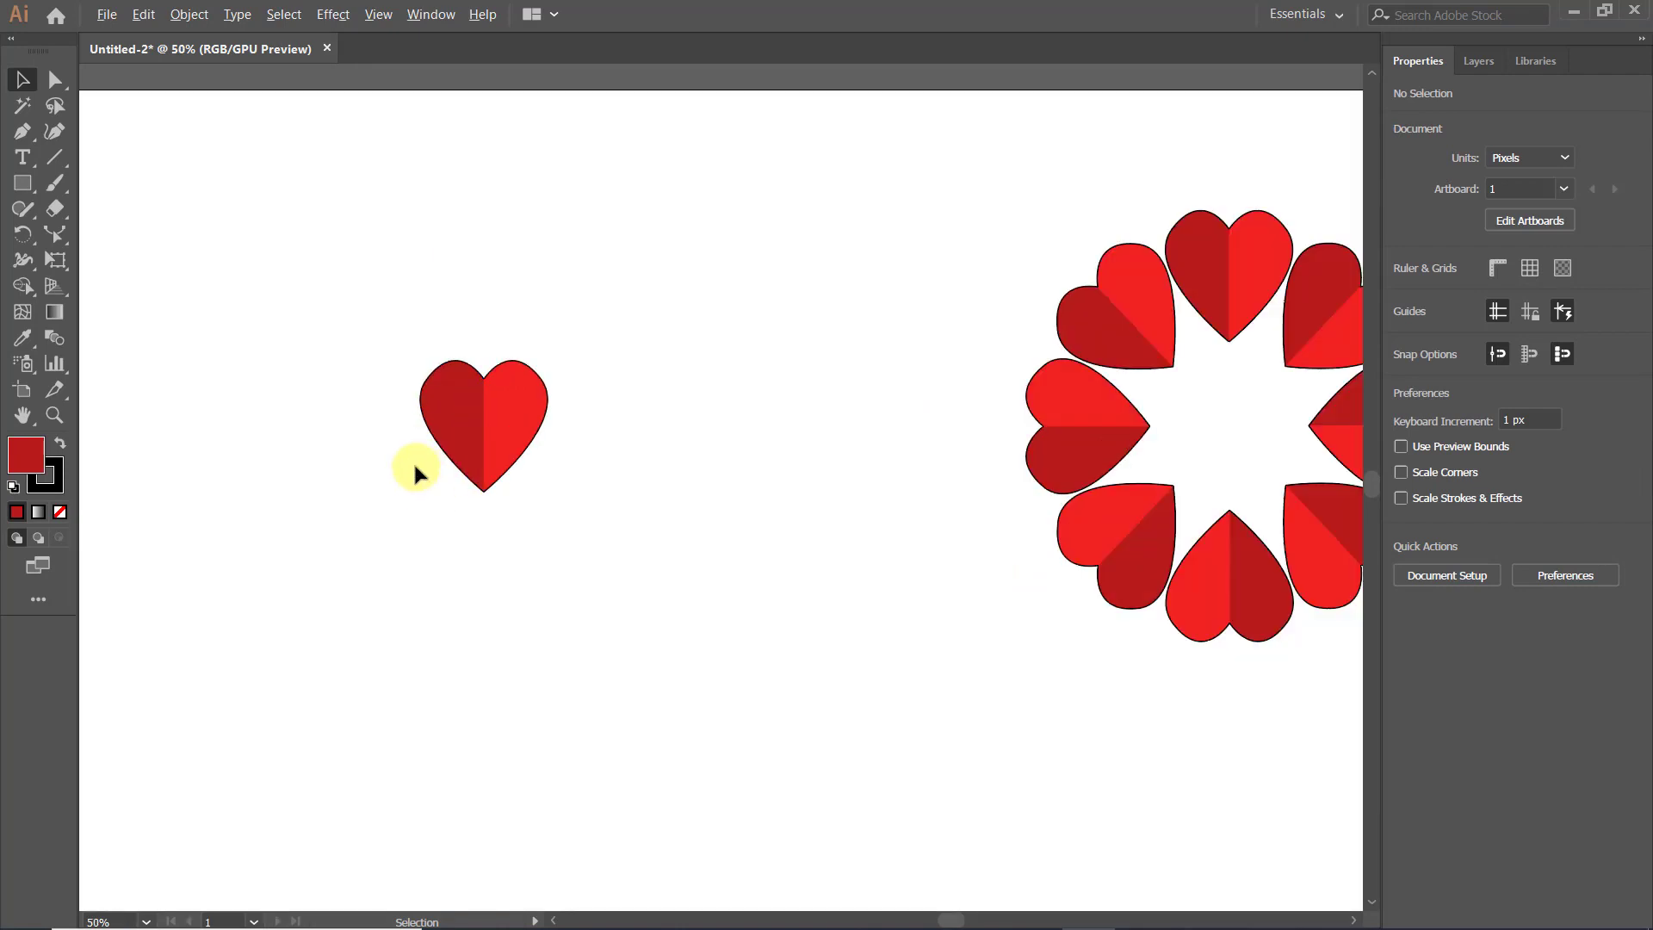
pyautogui.moveTo(588, 462); pyautogui.dragTo(670, 353)
pyautogui.scroll(-3, 669, 358)
pyautogui.moveTo(397, 463); pyautogui.dragTo(287, 514)
pyautogui.scroll(1, 499, 426)
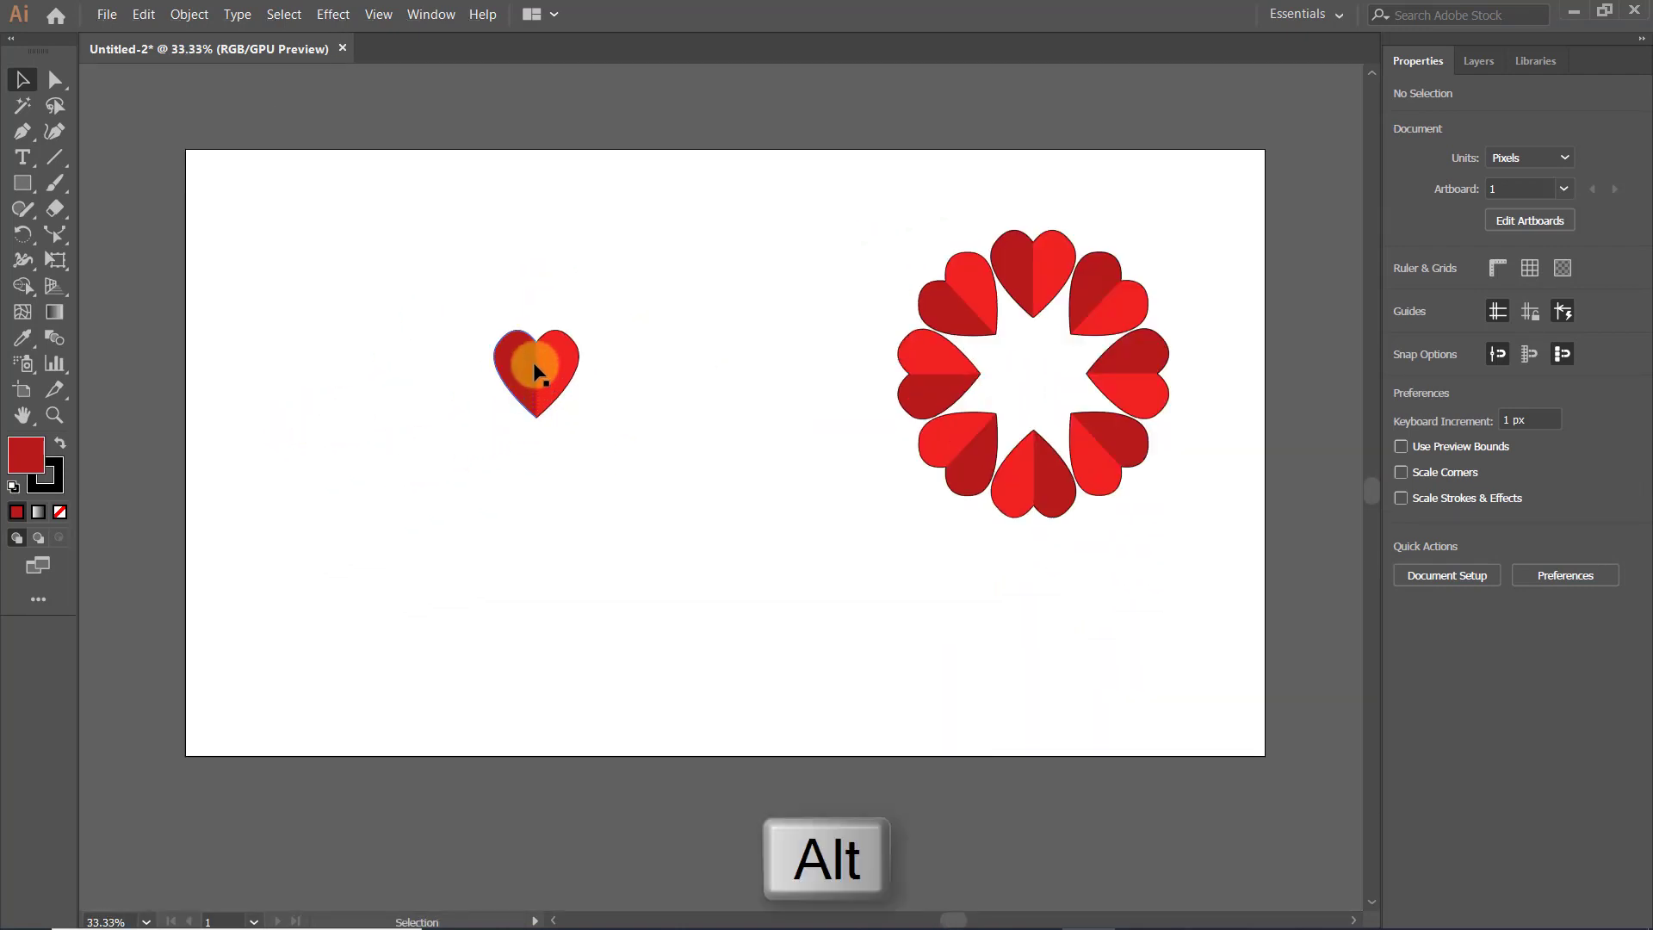
pyautogui.moveTo(534, 359); pyautogui.dragTo(739, 225)
pyautogui.hotkey('ctrl', 'z')
pyautogui.moveTo(663, 391); pyautogui.dragTo(770, 245)
pyautogui.hotkey('ctrl', 'z')
pyautogui.hotkey('ctrl', 'z')
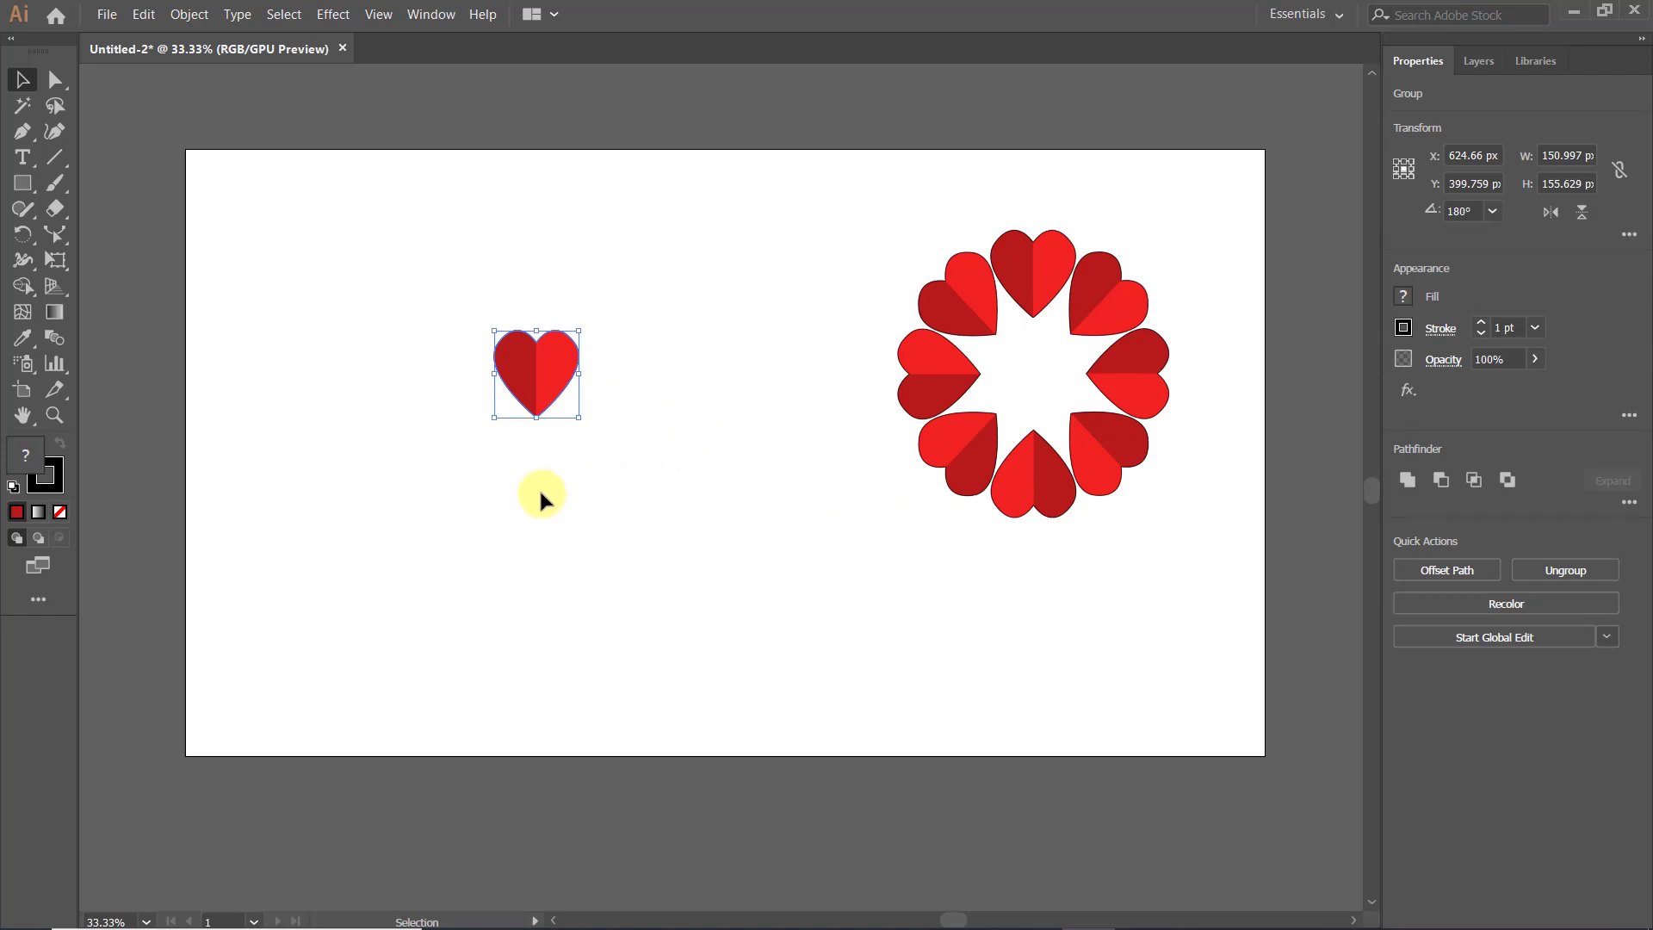
# Copy the single heart, paste several copies of it and spread them around the space beside the ring.
pyautogui.hotkey('ctrl', 'c')
pyautogui.hotkey('ctrl', 'v')
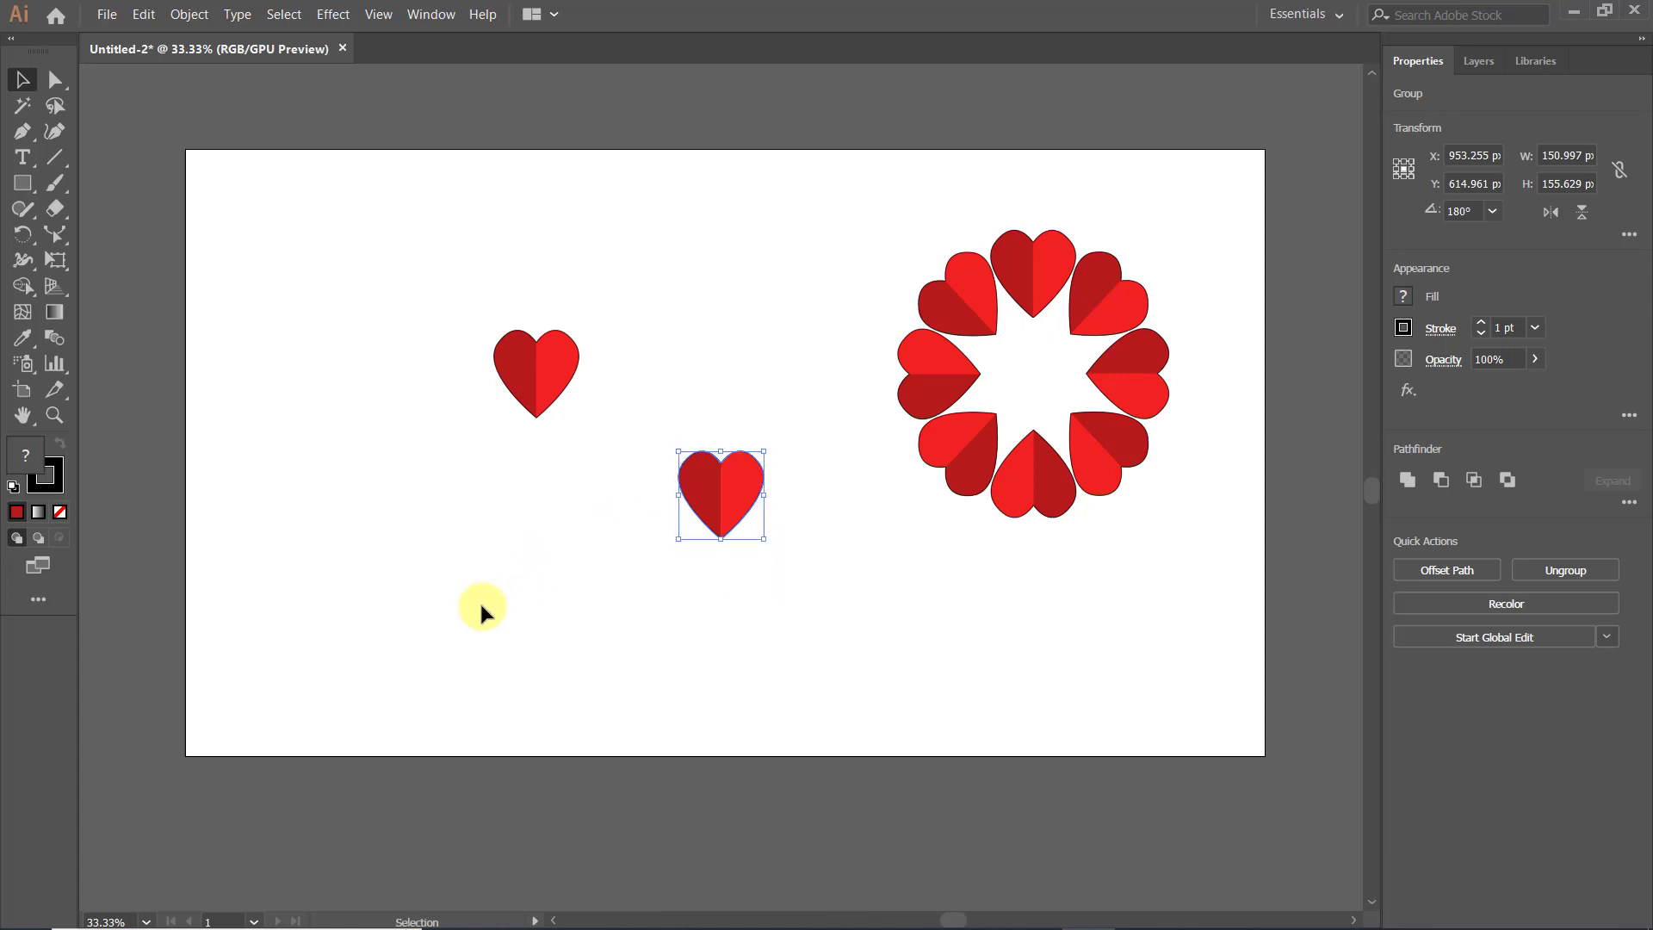
pyautogui.moveTo(702, 491); pyautogui.dragTo(780, 263)
pyautogui.click(551, 383)
pyautogui.hotkey('ctrl', 'c')
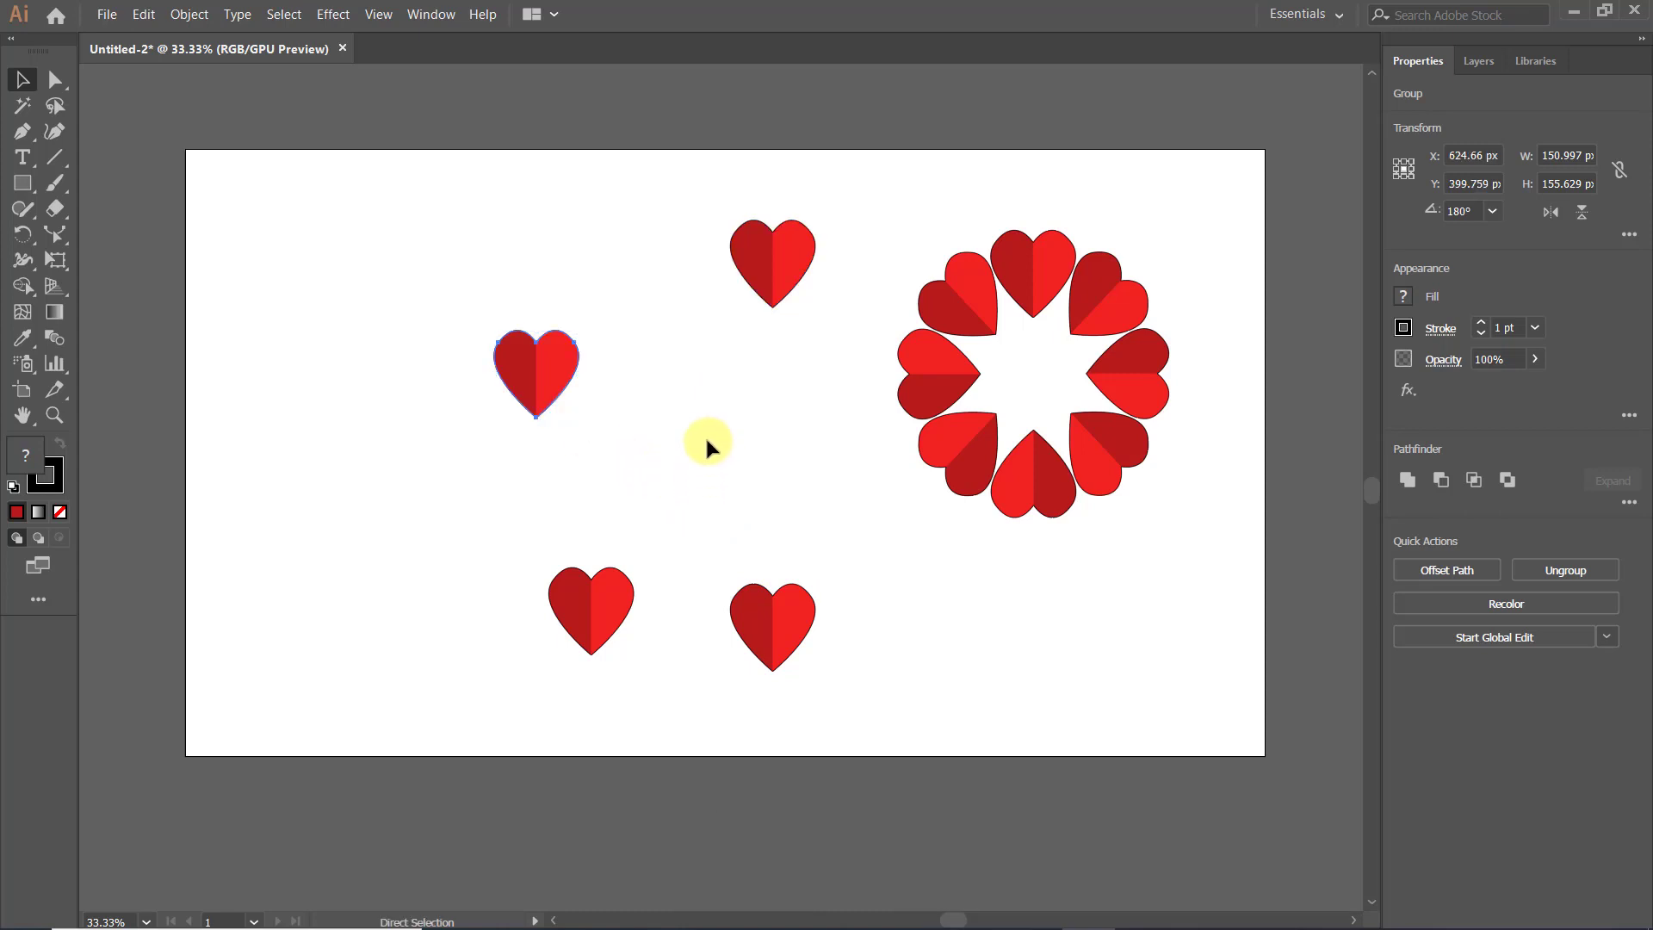
pyautogui.hotkey('ctrl', 'v')
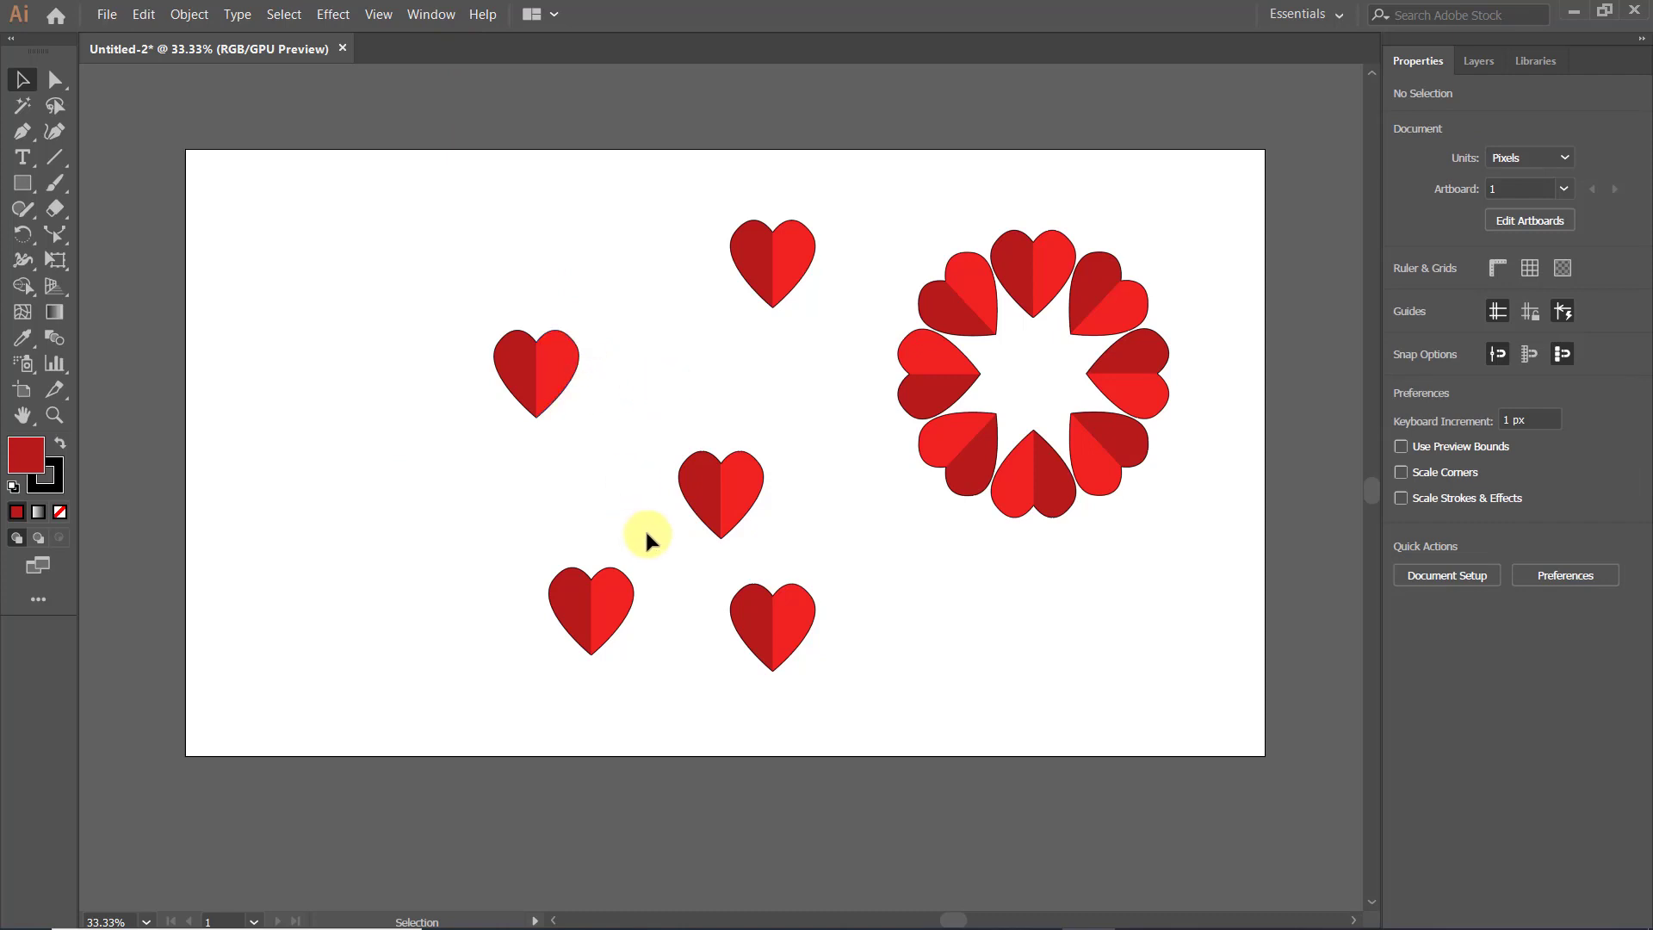
pyautogui.keyDown('ctrl'); pyautogui.click(702, 515); pyautogui.keyUp('ctrl')
# Undo the pasted hearts until only the original single heart is left beside the ring.
pyautogui.hotkey('ctrl', 'z')
pyautogui.hotkey('ctrl', 'z')
pyautogui.hotkey('ctrl', 'z')
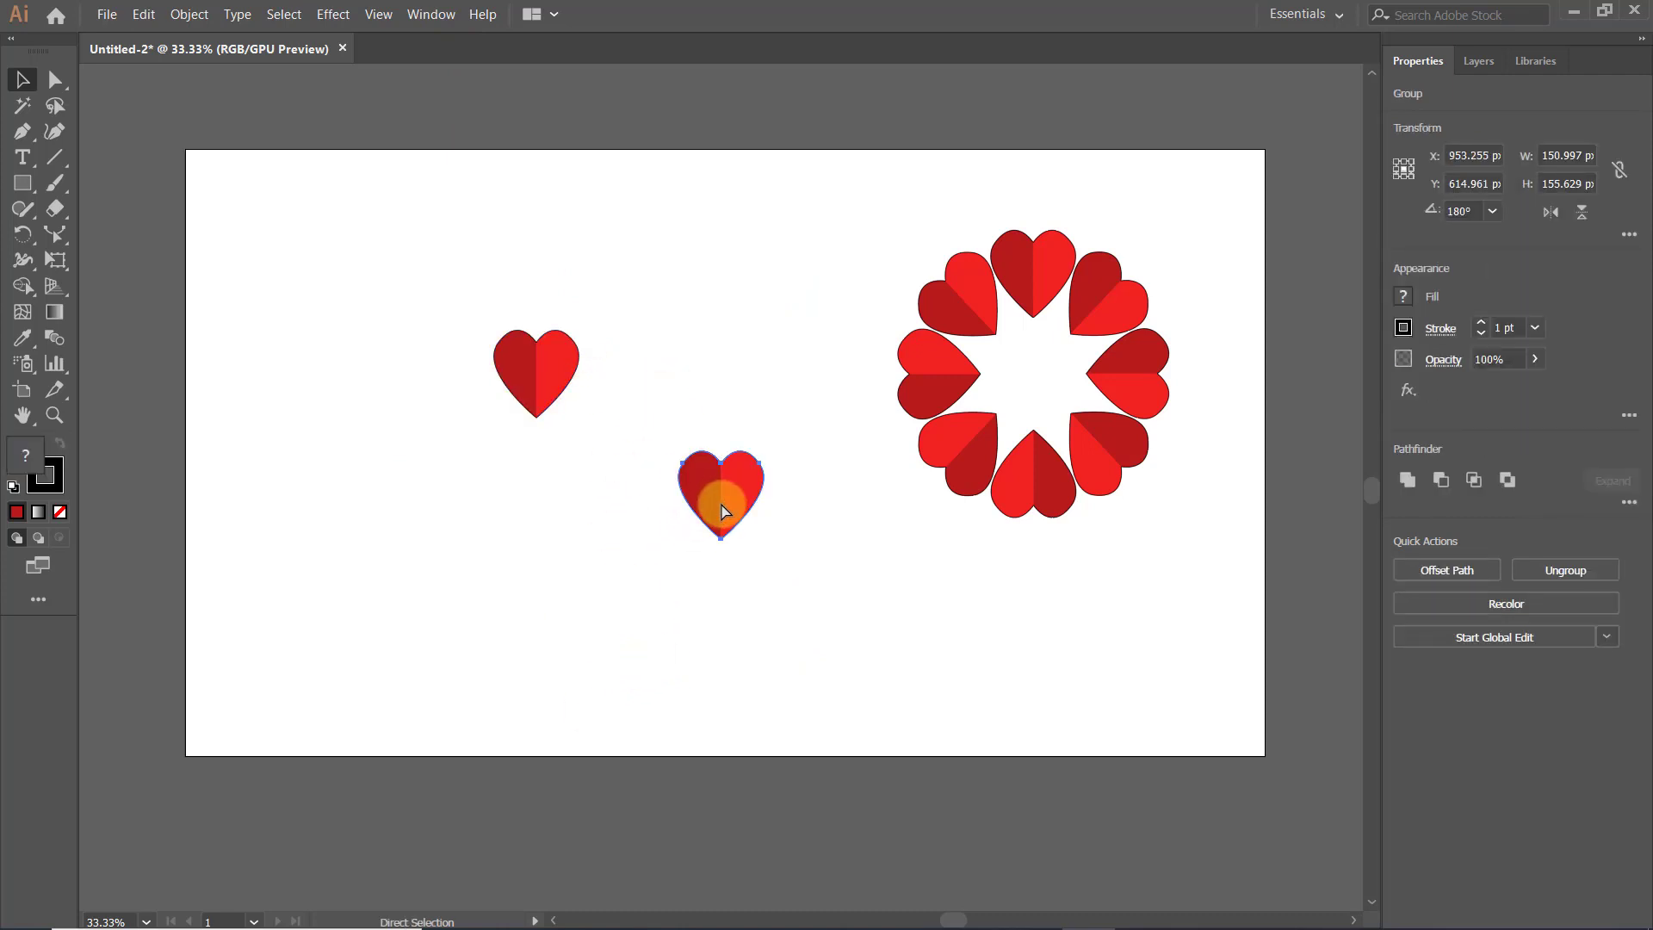
pyautogui.click(734, 503)
pyautogui.hotkey('ctrl', 'z')
pyautogui.hotkey('ctrl', 'z')
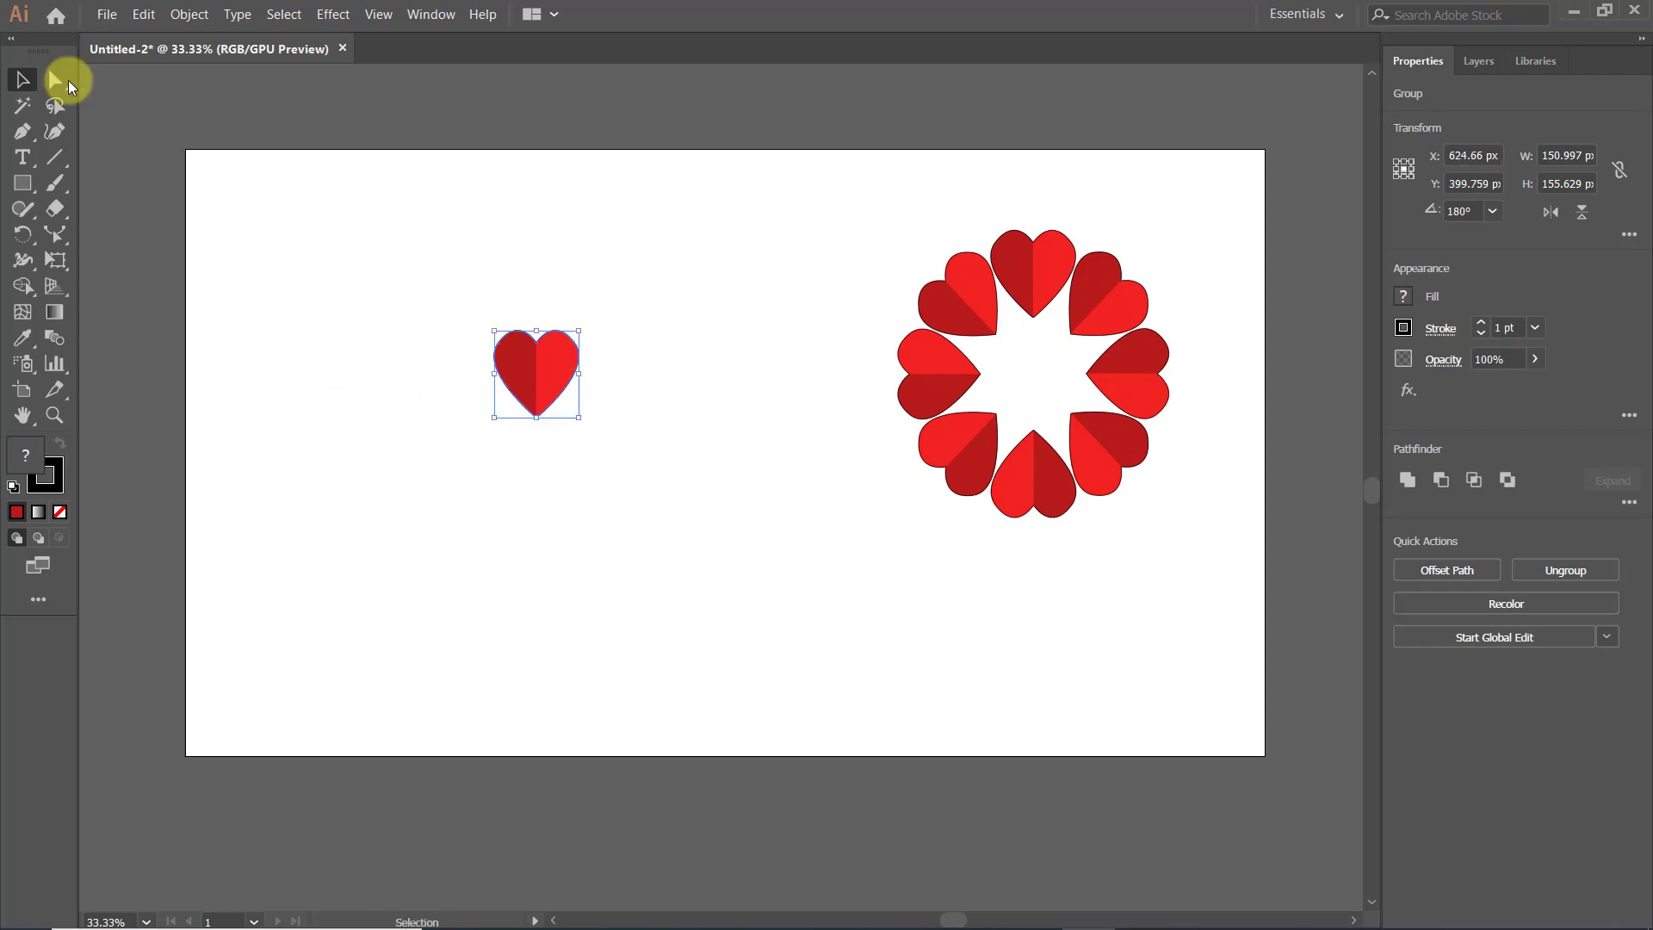
# Copy the single heart and paste the copy in front at the same position.
pyautogui.scroll(4, 441, 368)
pyautogui.moveTo(892, 419); pyautogui.dragTo(609, 429)
pyautogui.scroll(-3, 517, 414)
pyautogui.scroll(1, 517, 414)
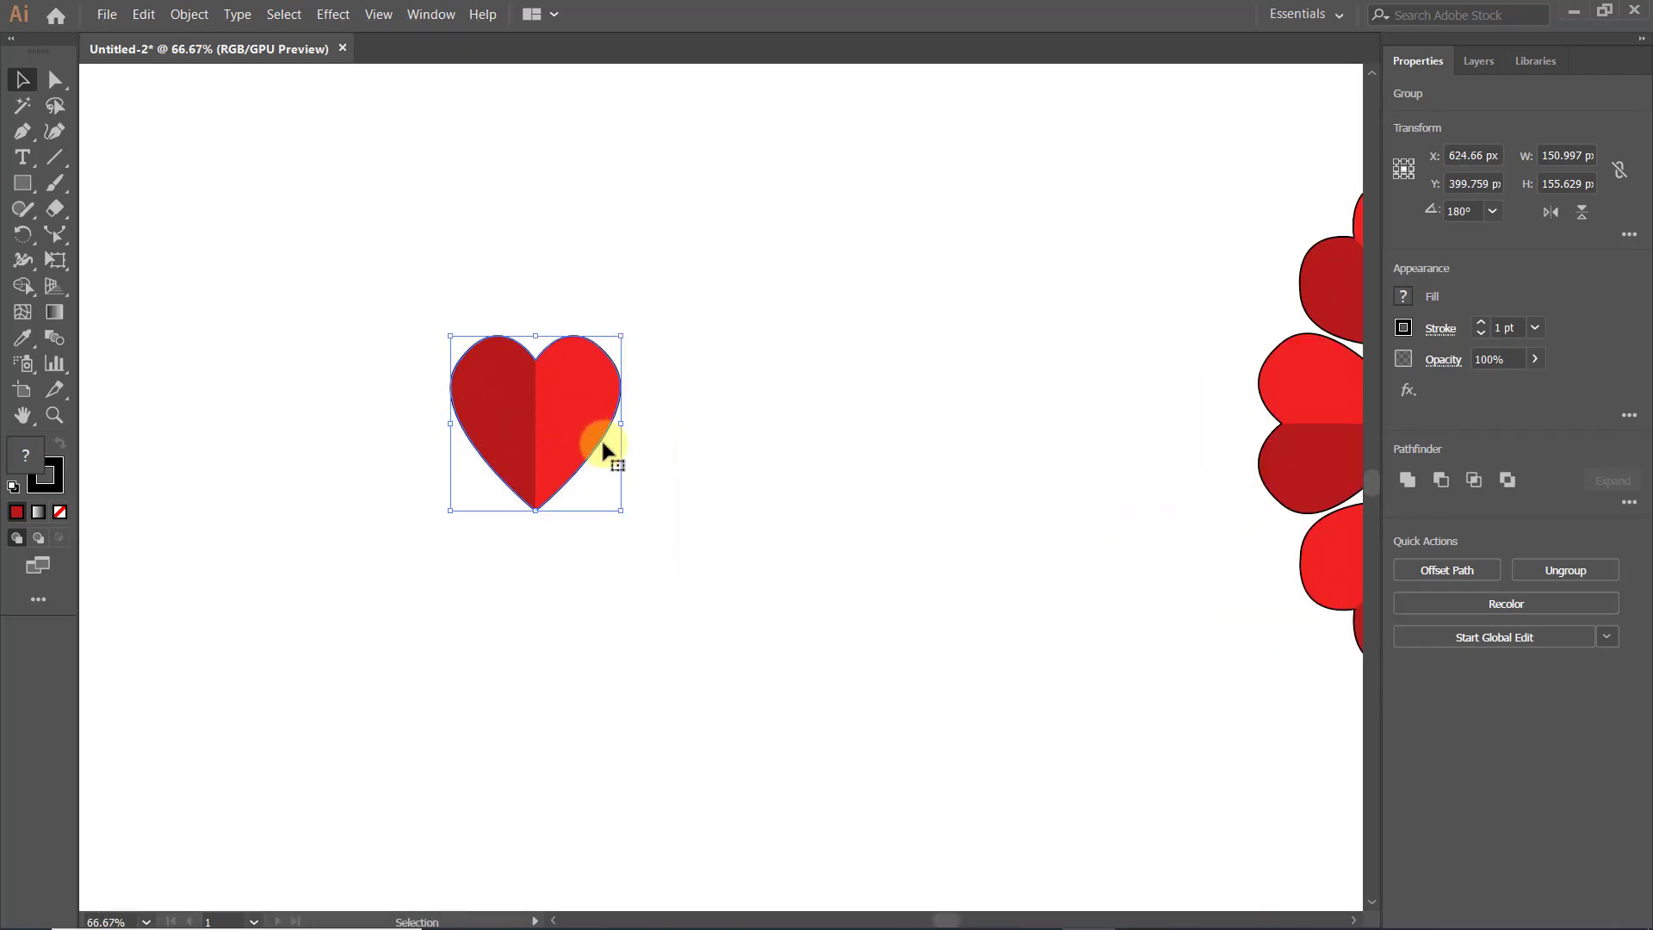
pyautogui.hotkey('ctrl', 'c')
pyautogui.click(627, 461)
pyautogui.hotkey('ctrl', 'f')
pyautogui.scroll(-2, 593, 465)
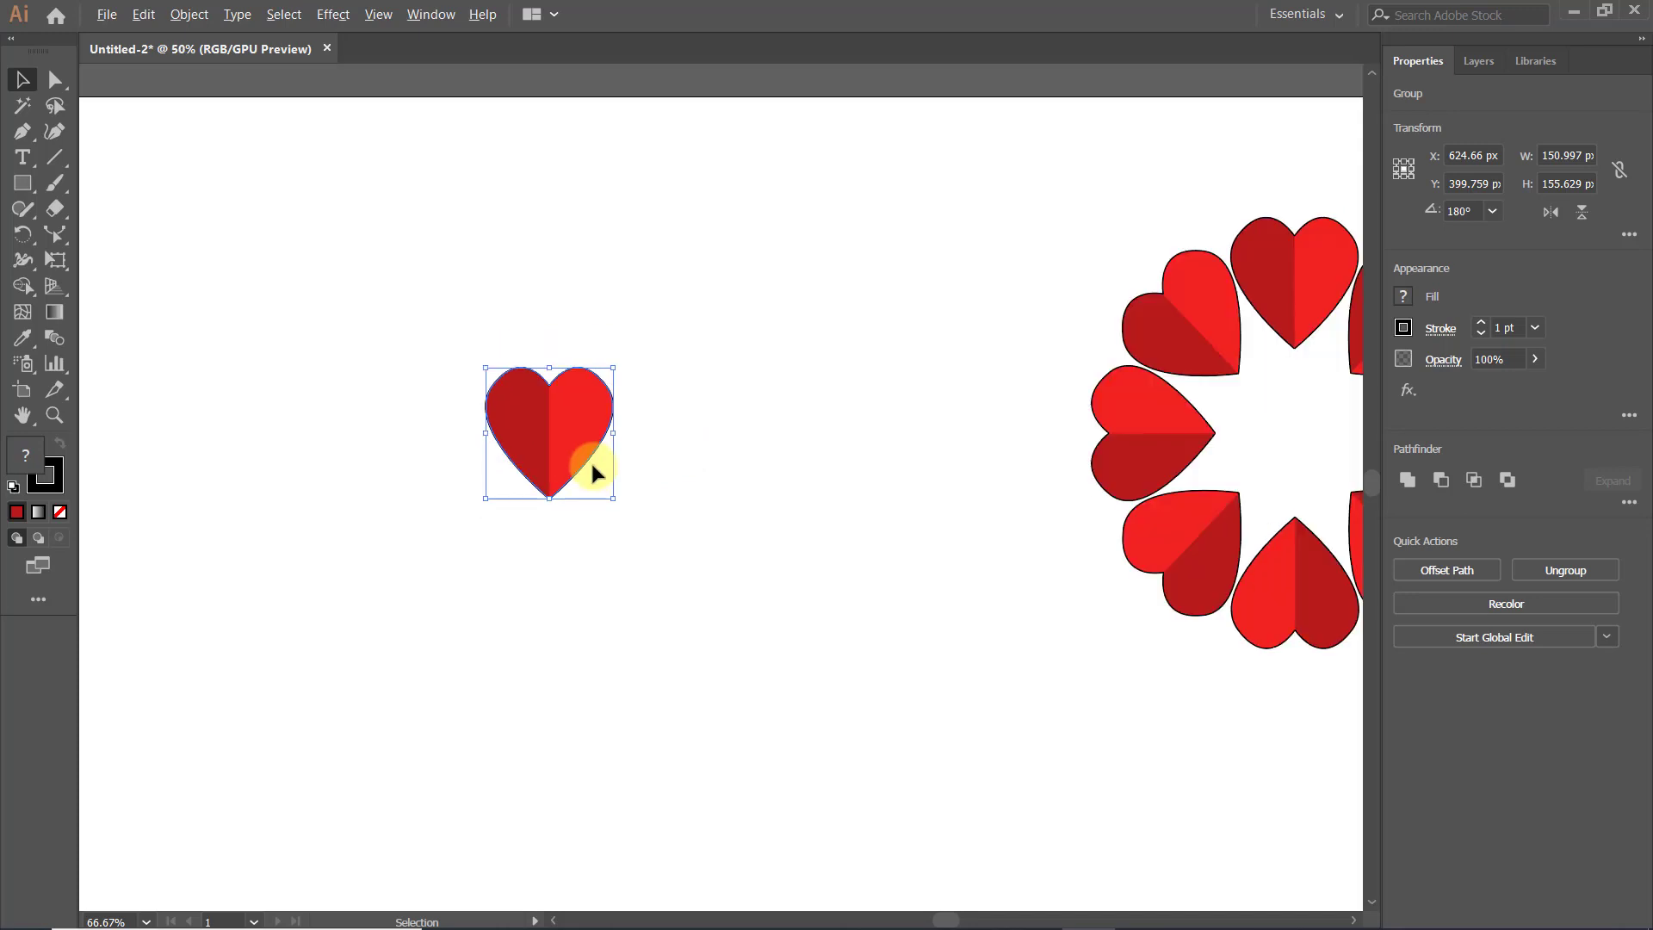
# Paste the heart in front once more and try moving the copy about 199 px to the right, returning it to the original position.
pyautogui.hotkey('ctrl', 'c')
pyautogui.hotkey('ctrl', 'f')
pyautogui.click(593, 451)
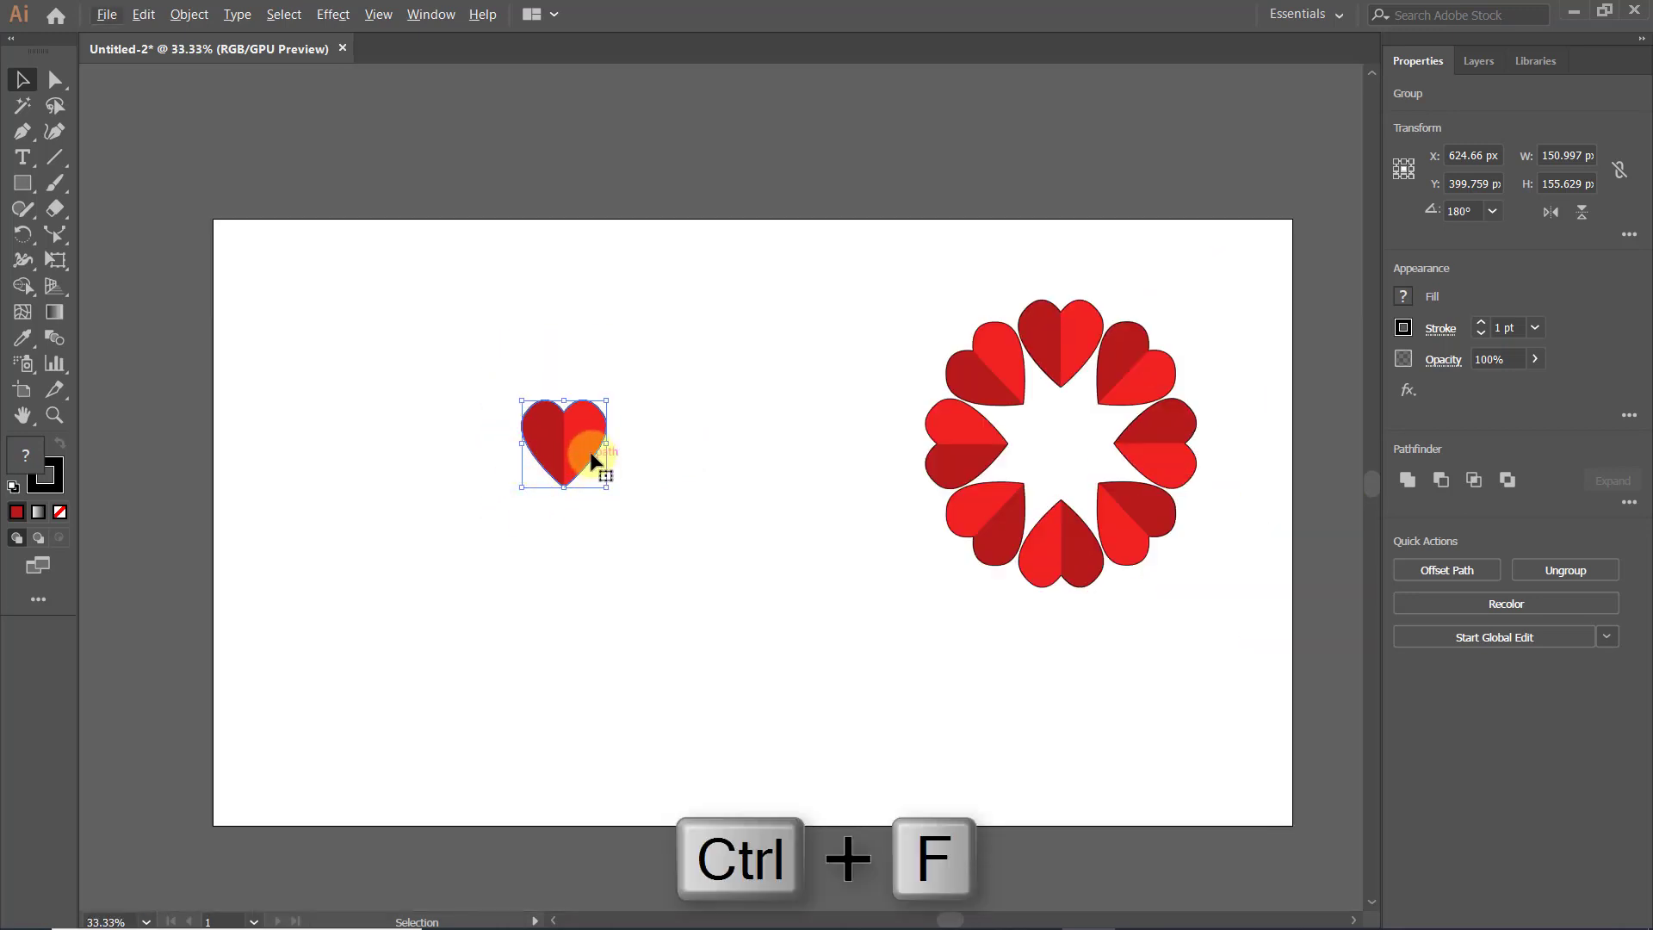
pyautogui.moveTo(546, 435); pyautogui.dragTo(658, 457)
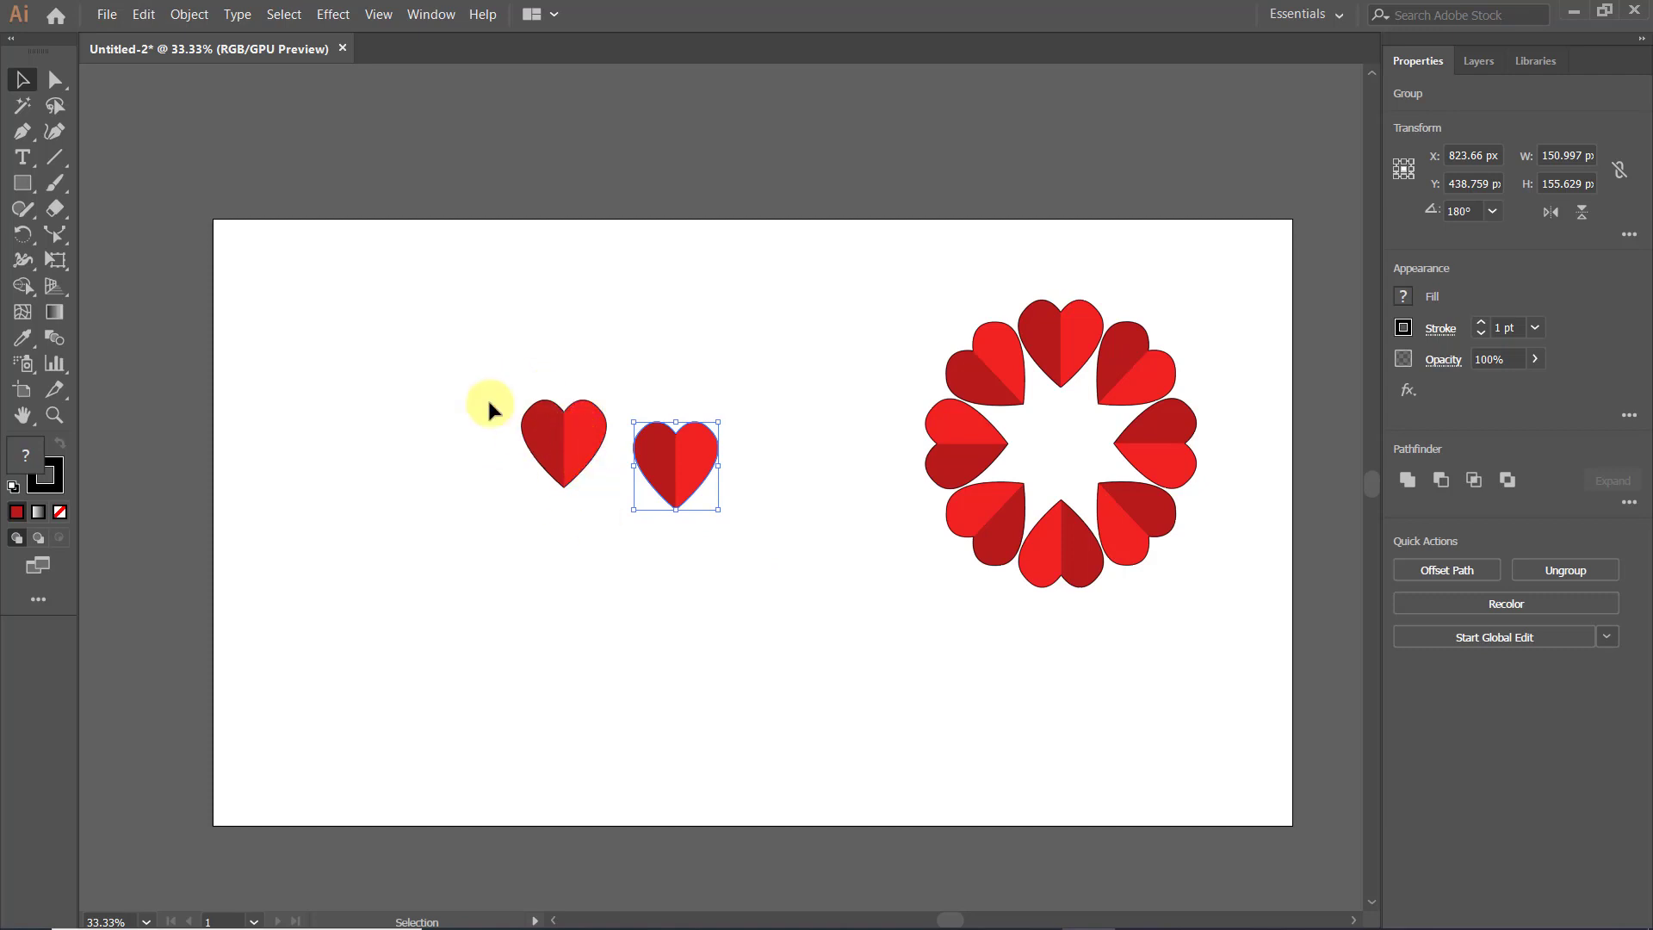
pyautogui.moveTo(684, 446); pyautogui.dragTo(572, 424)
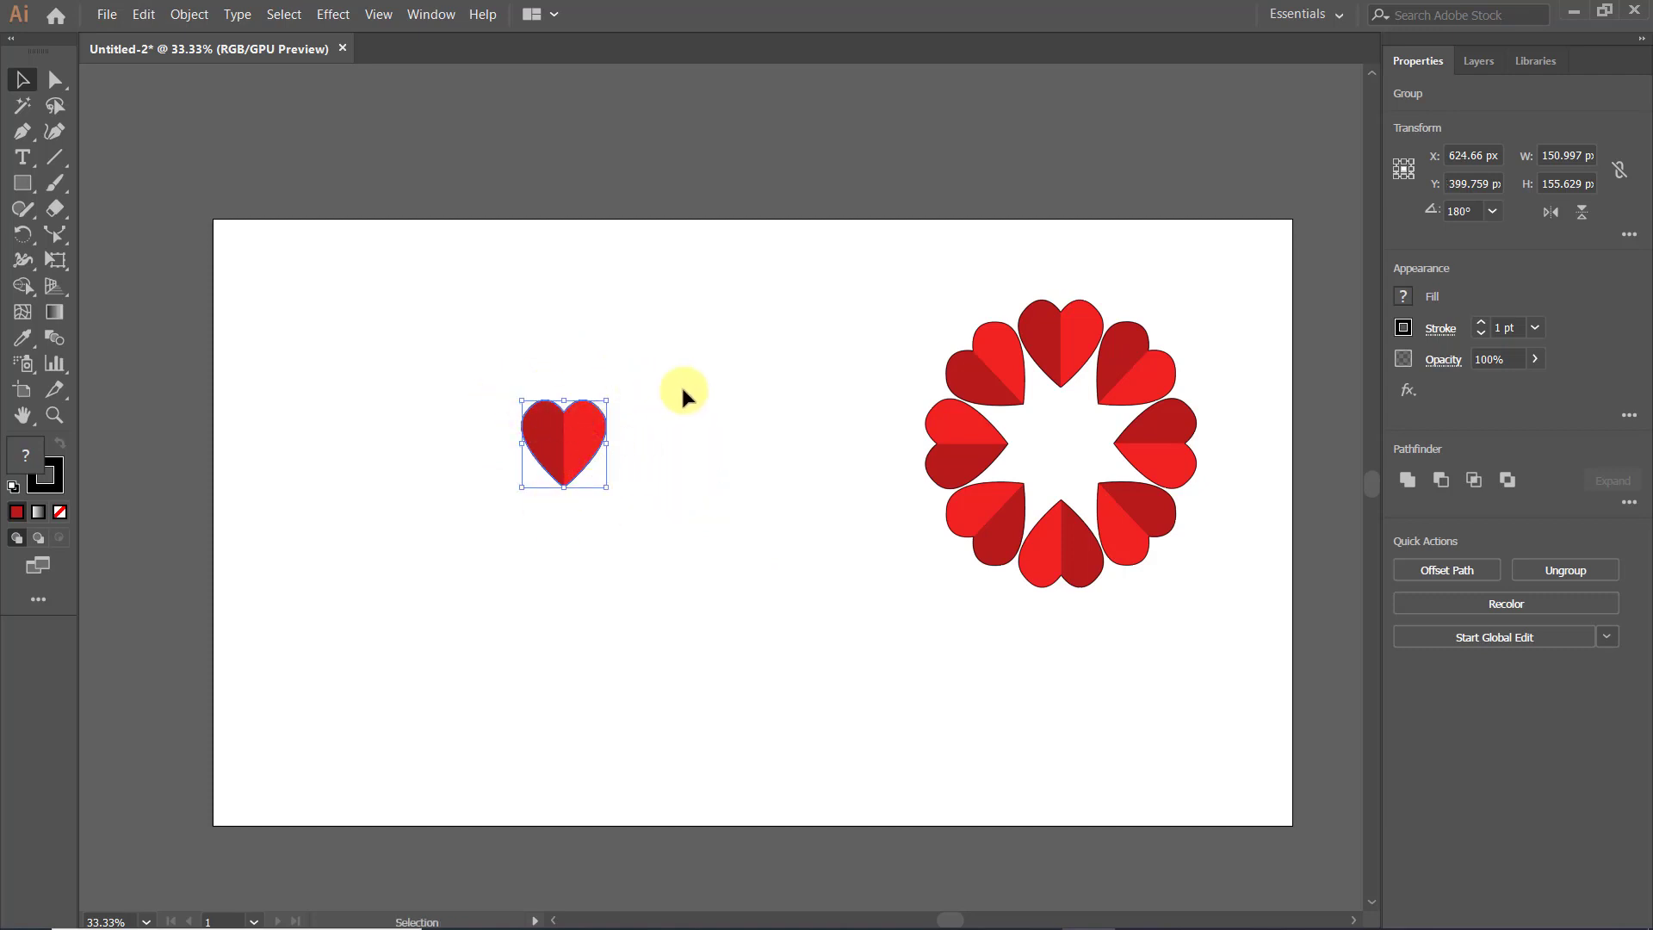
# Paste a copy of the heart behind the original and try moving the stacked hearts aside, undoing each move.
pyautogui.hotkey('ctrl', 'c')
pyautogui.hotkey('ctrl', 'b')
pyautogui.moveTo(545, 451); pyautogui.dragTo(697, 550)
pyautogui.hotkey('ctrl', 'z')
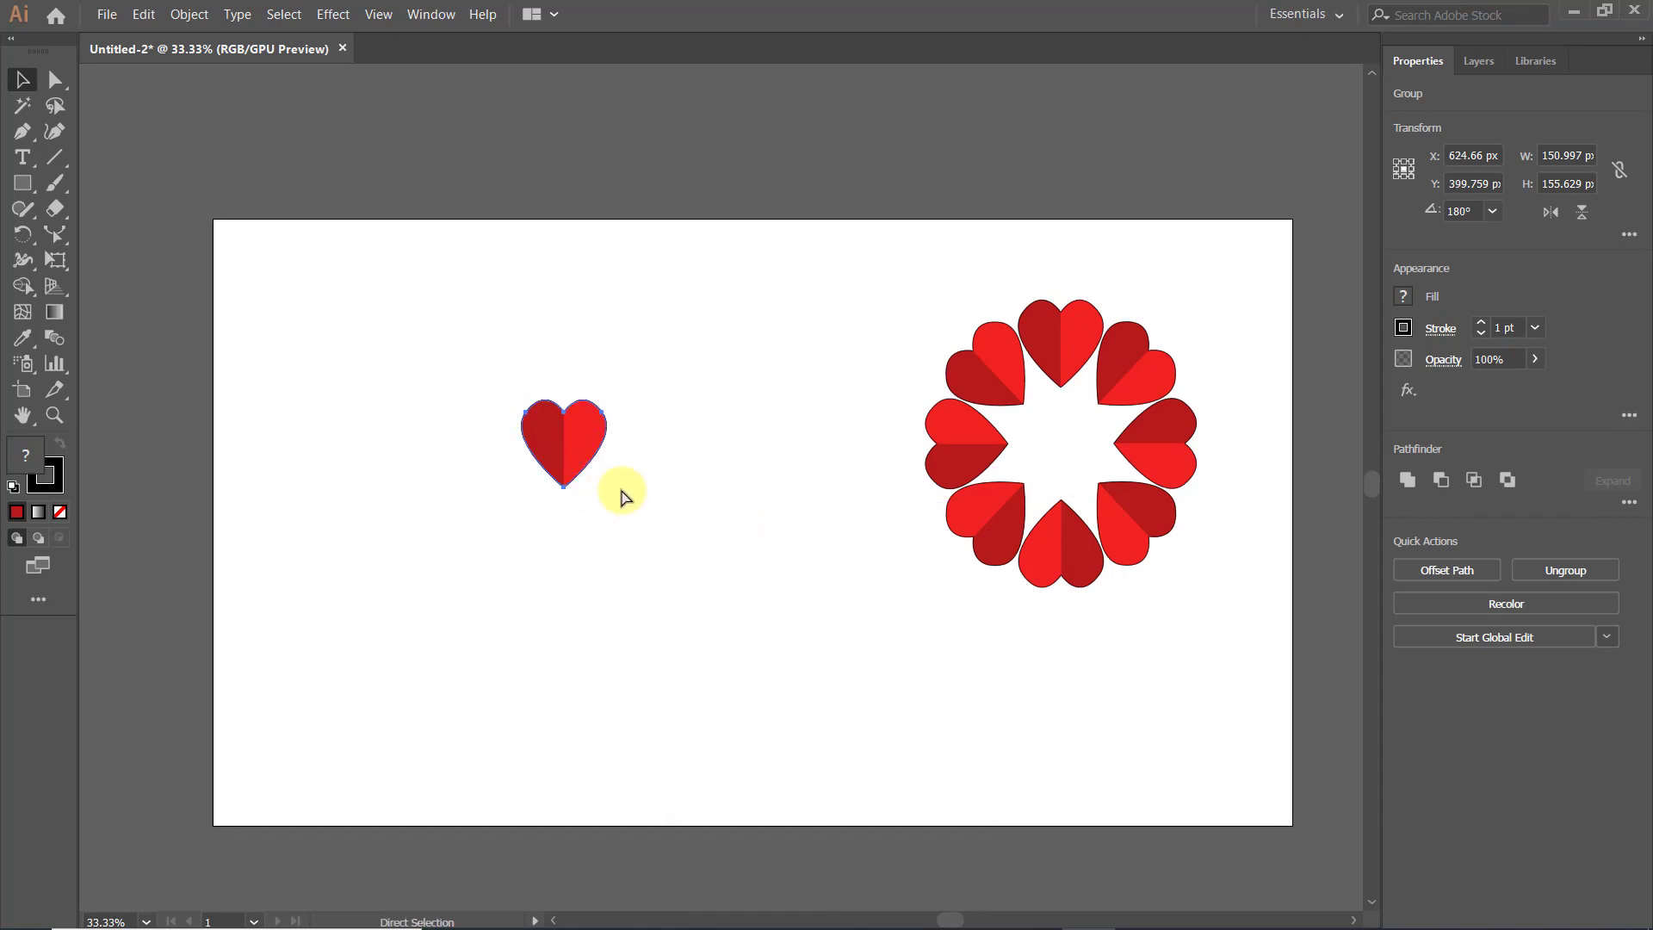
pyautogui.moveTo(554, 461); pyautogui.dragTo(694, 498)
pyautogui.hotkey('ctrl', 'z')
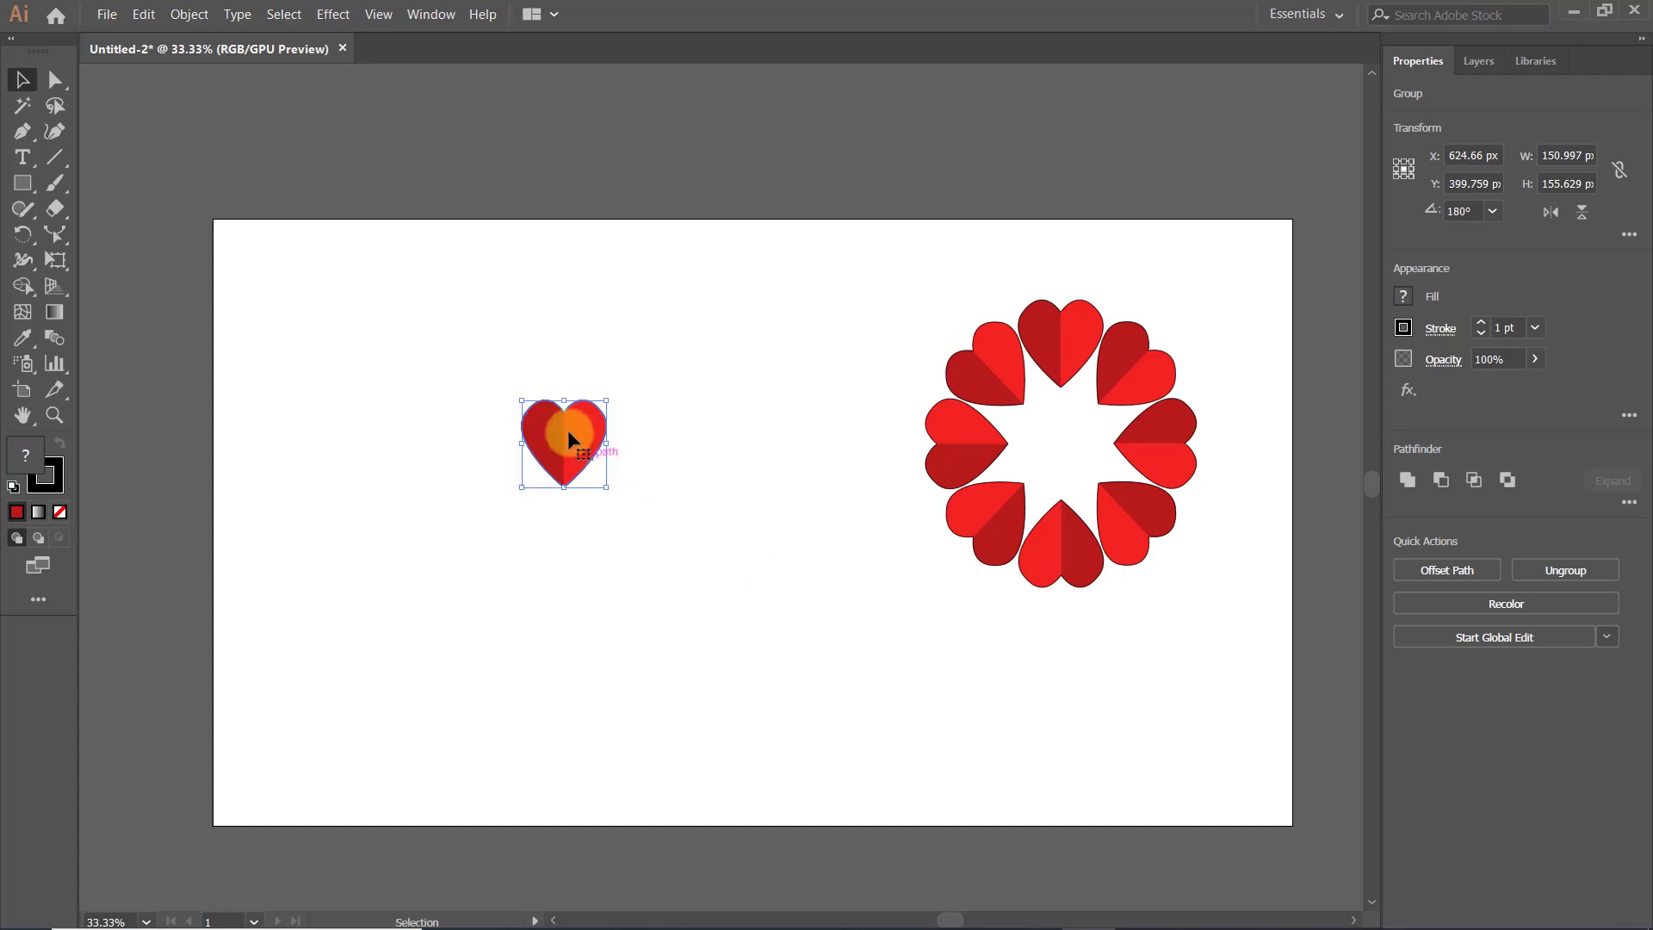
# Try moving the single heart diagonally toward the artboard's lower middle and undo the move.
pyautogui.click(602, 491)
pyautogui.moveTo(590, 451); pyautogui.dragTo(809, 605)
pyautogui.hotkey('ctrl', 'z')
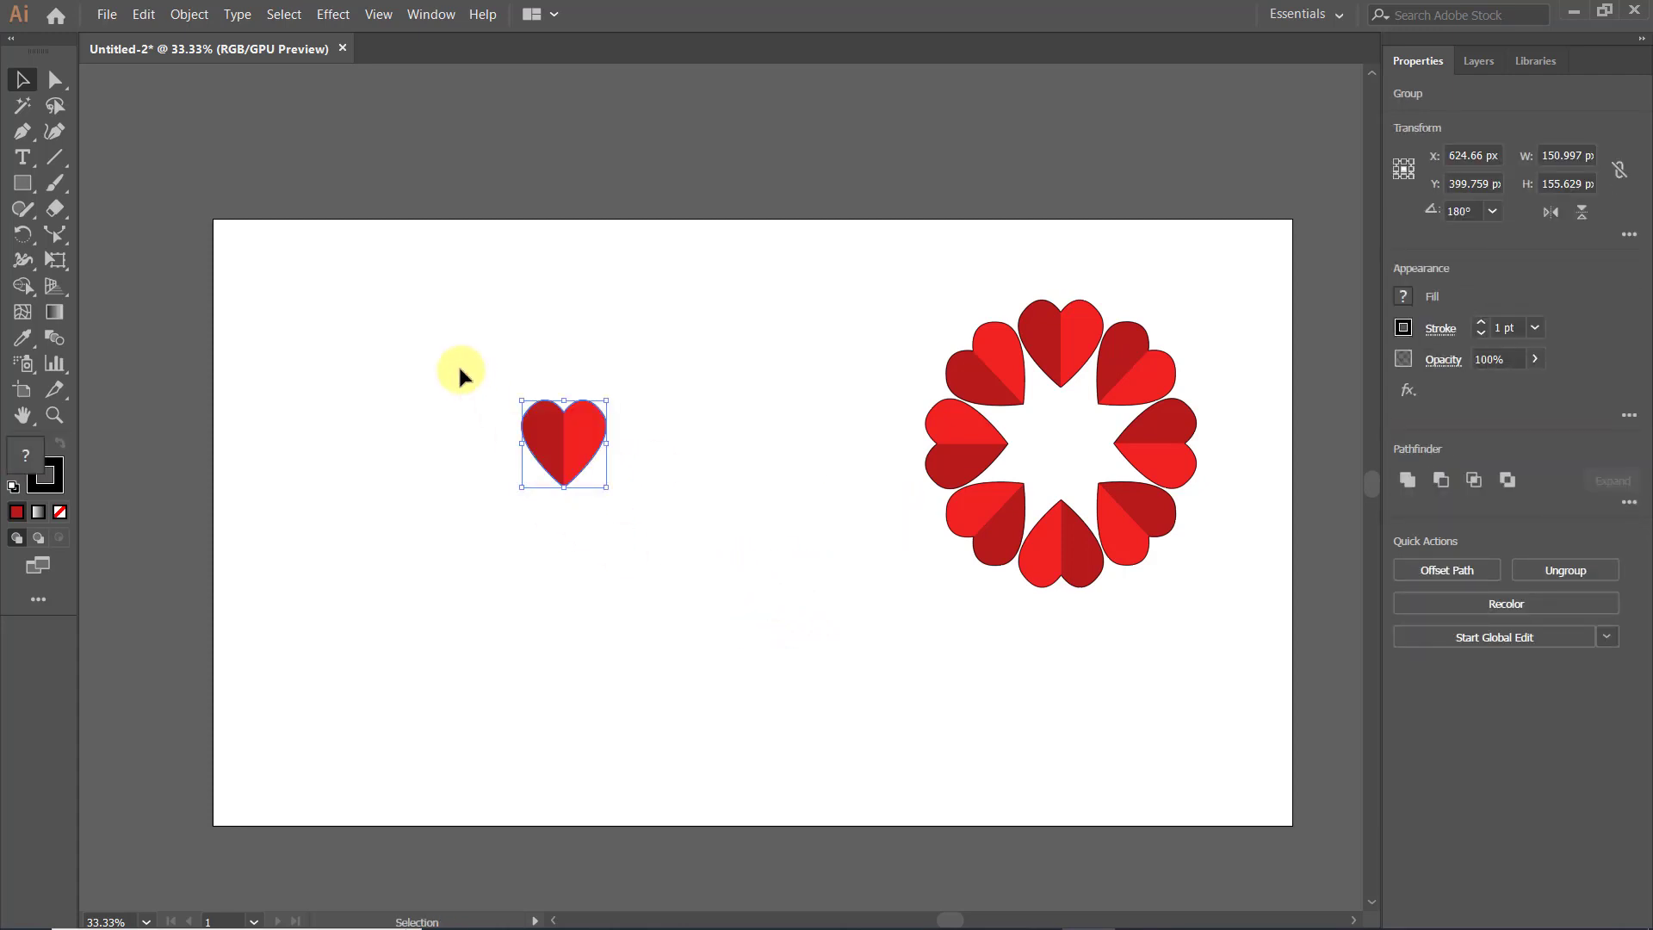
pyautogui.click(108, 13)
pyautogui.moveTo(144, 14)
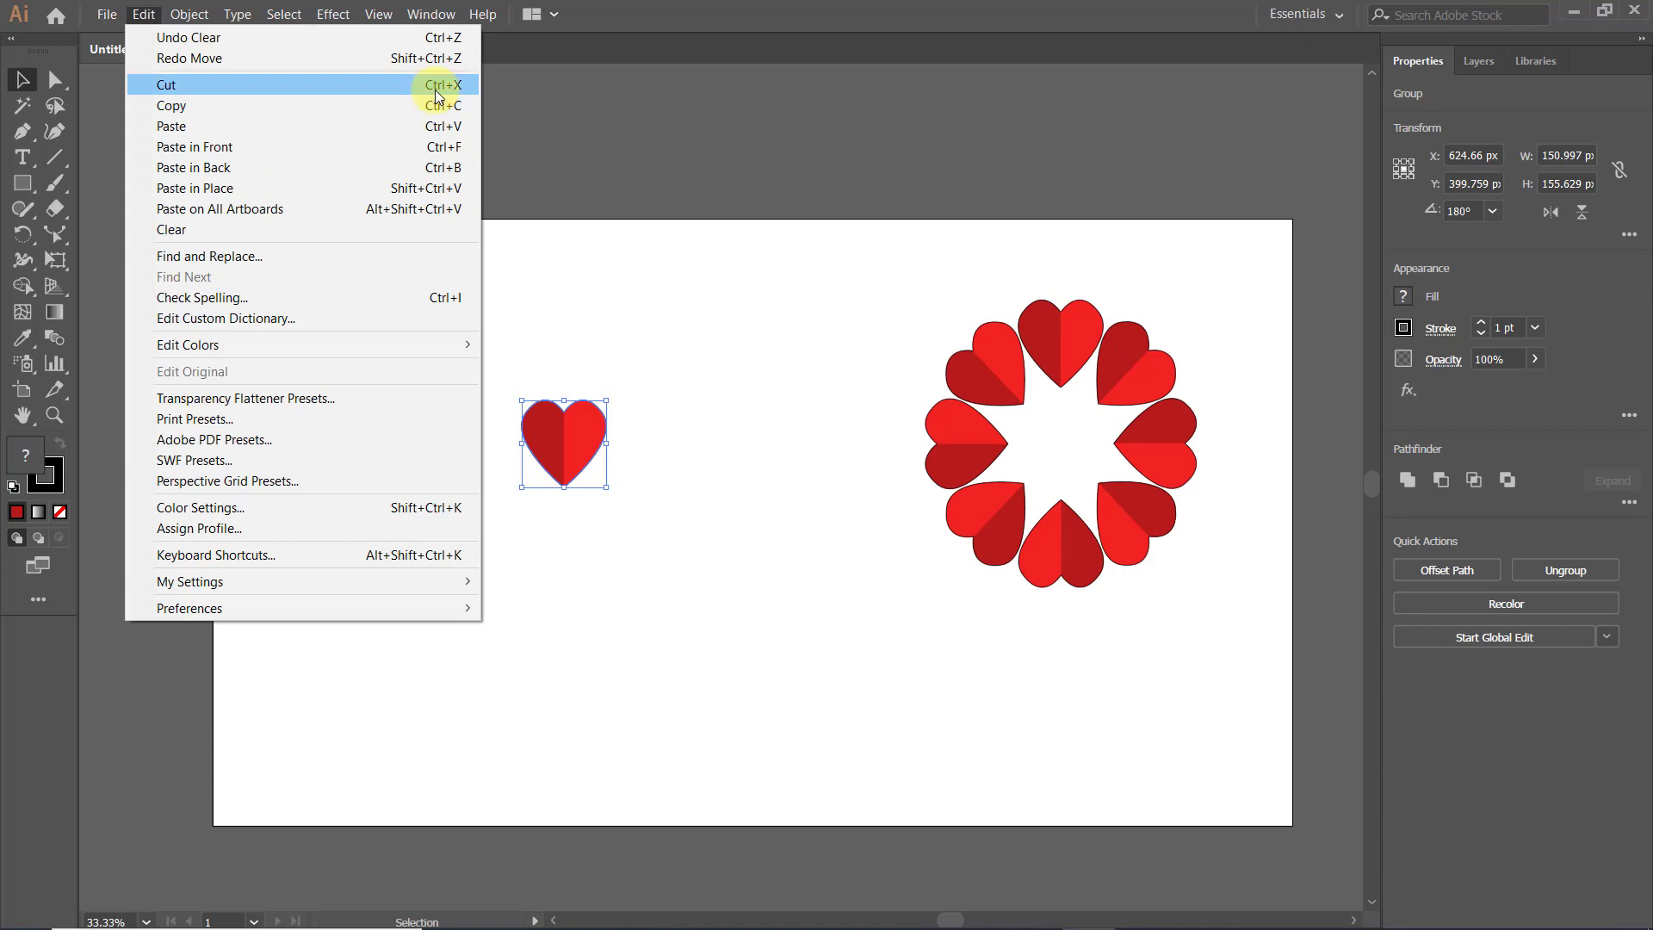
pyautogui.click(721, 7)
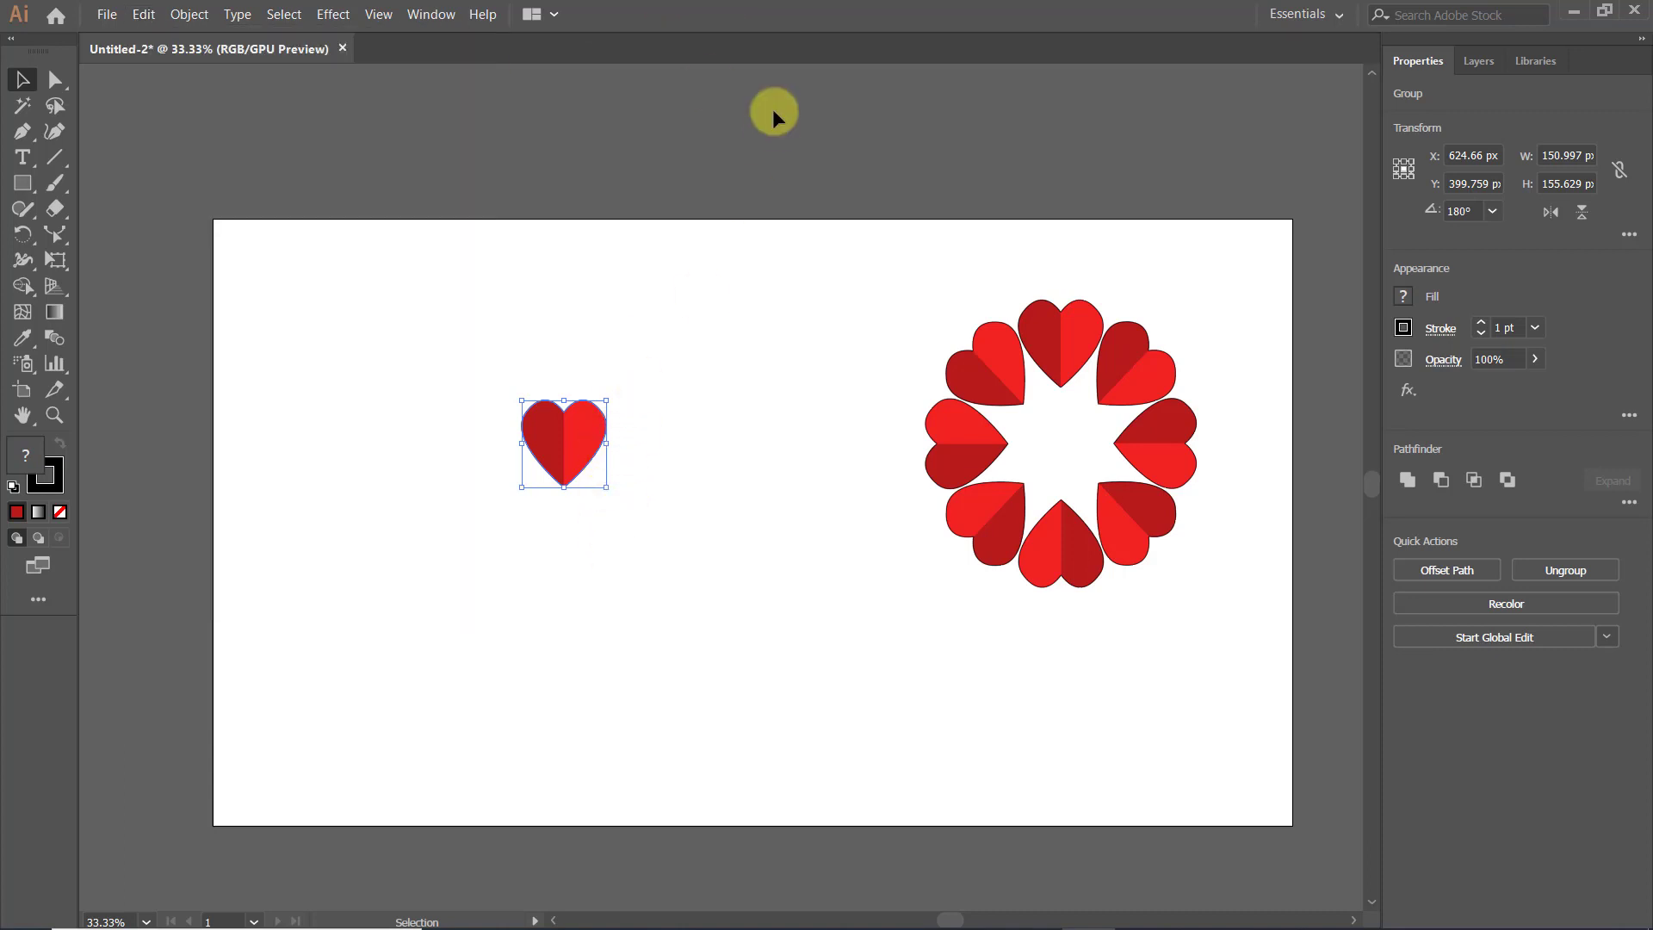
# Move the single heart toward the artboard's upper left corner and delete it, keeping only the heart ring.
pyautogui.click(1004, 680)
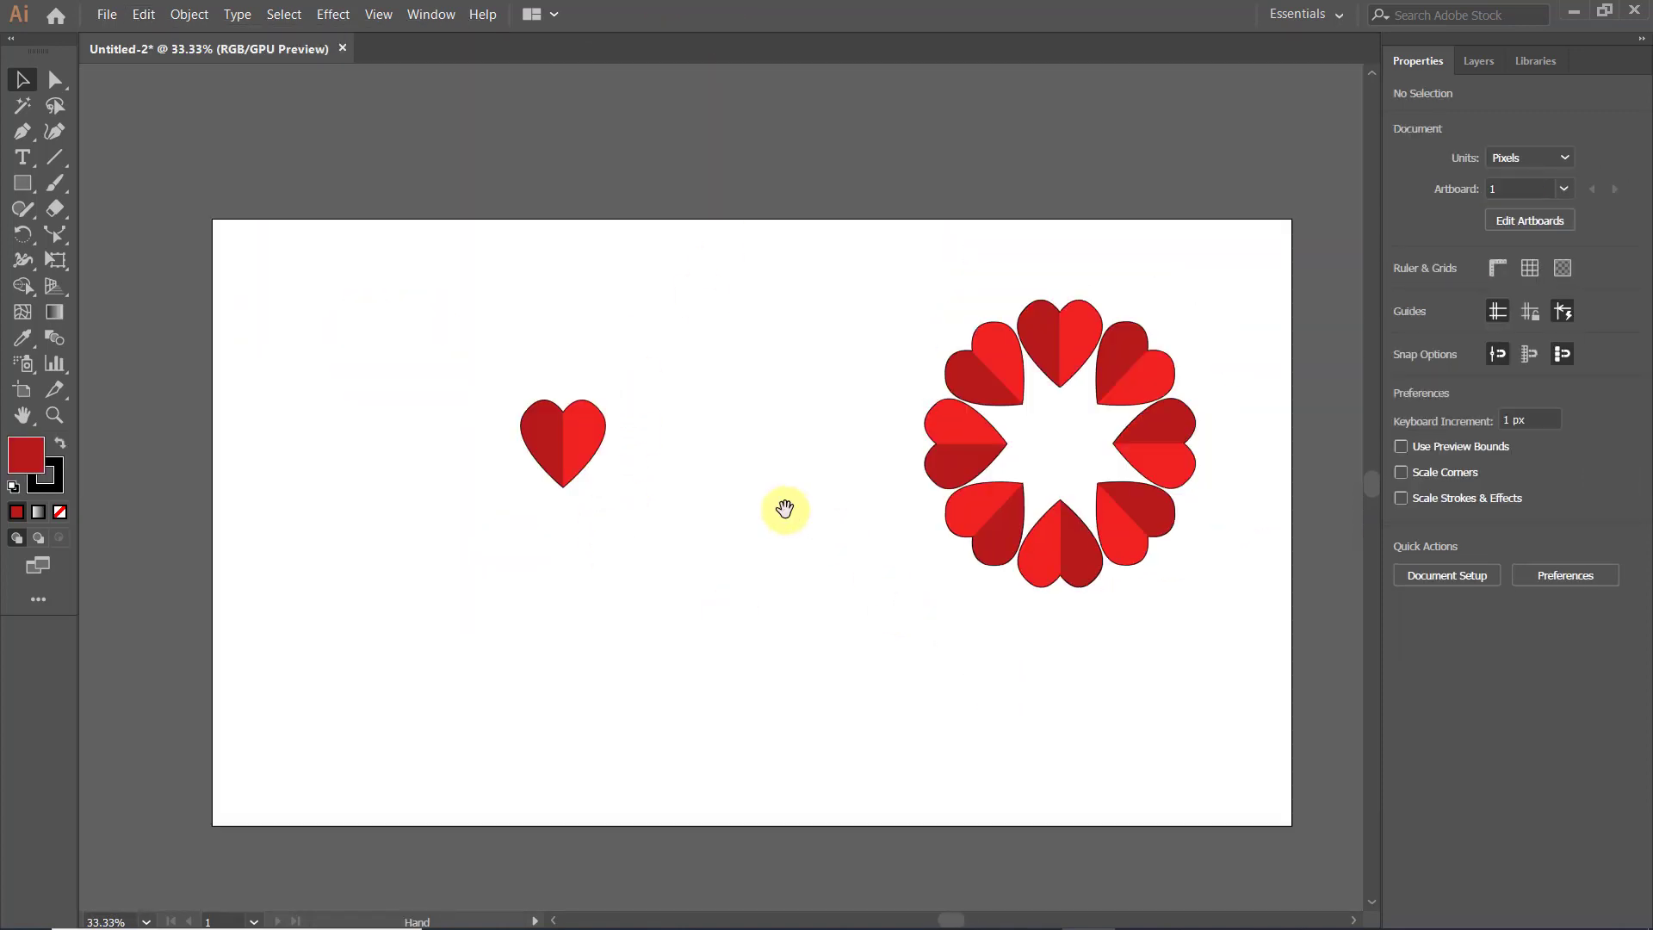
pyautogui.moveTo(783, 505); pyautogui.dragTo(706, 458)
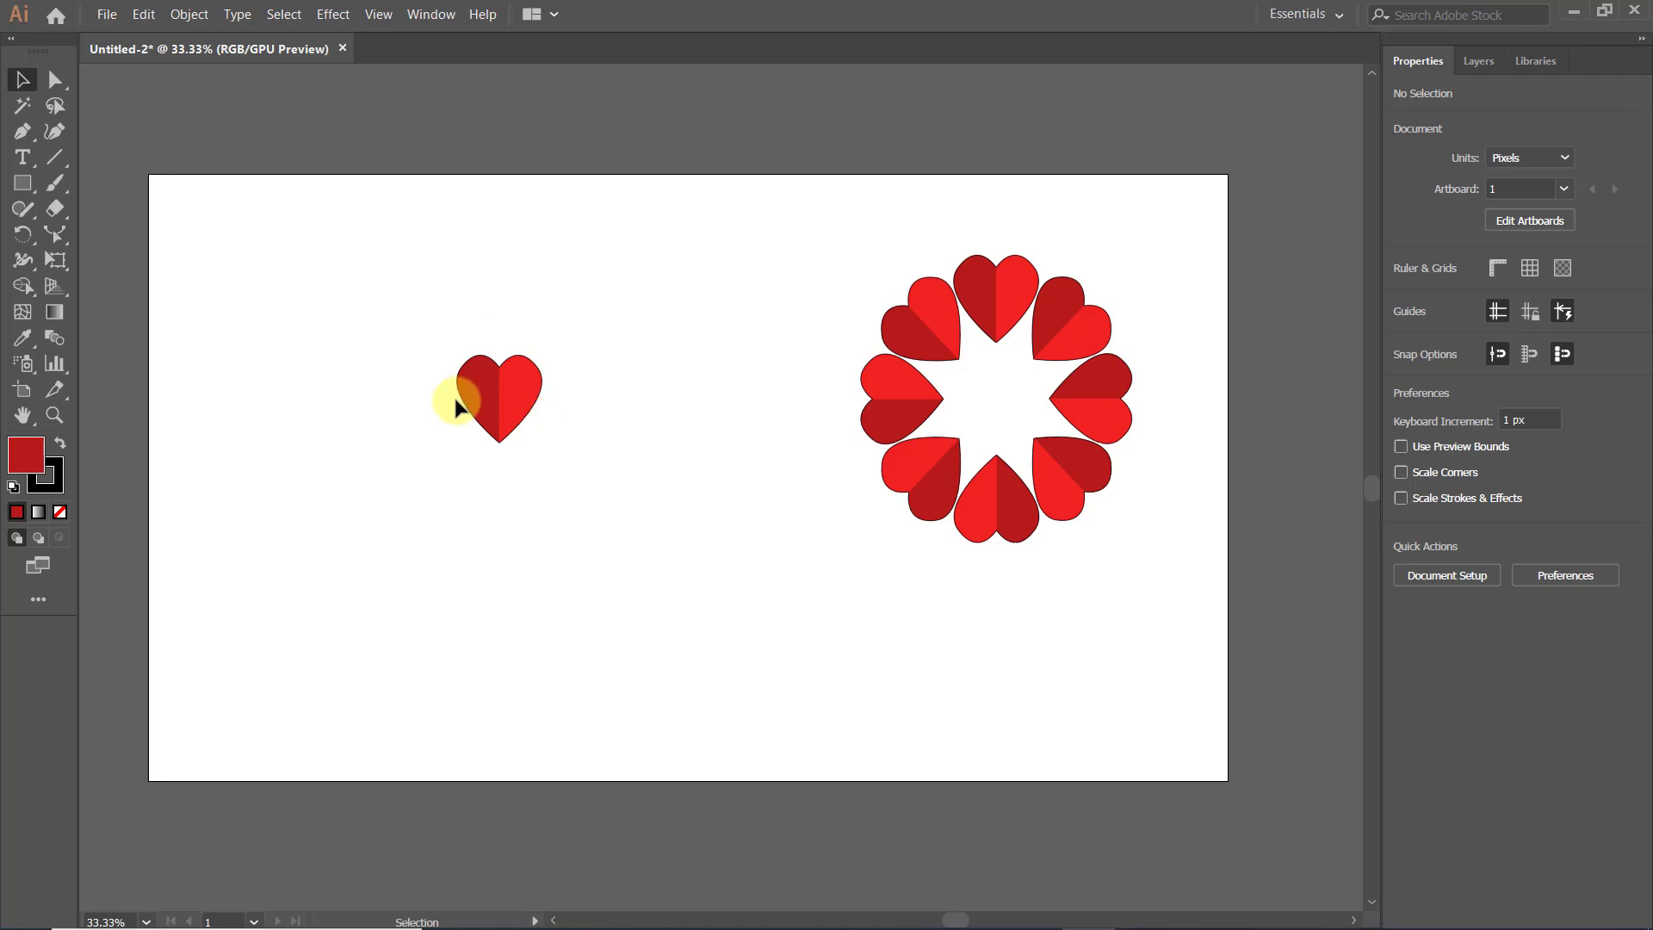
pyautogui.moveTo(482, 392); pyautogui.dragTo(343, 255)
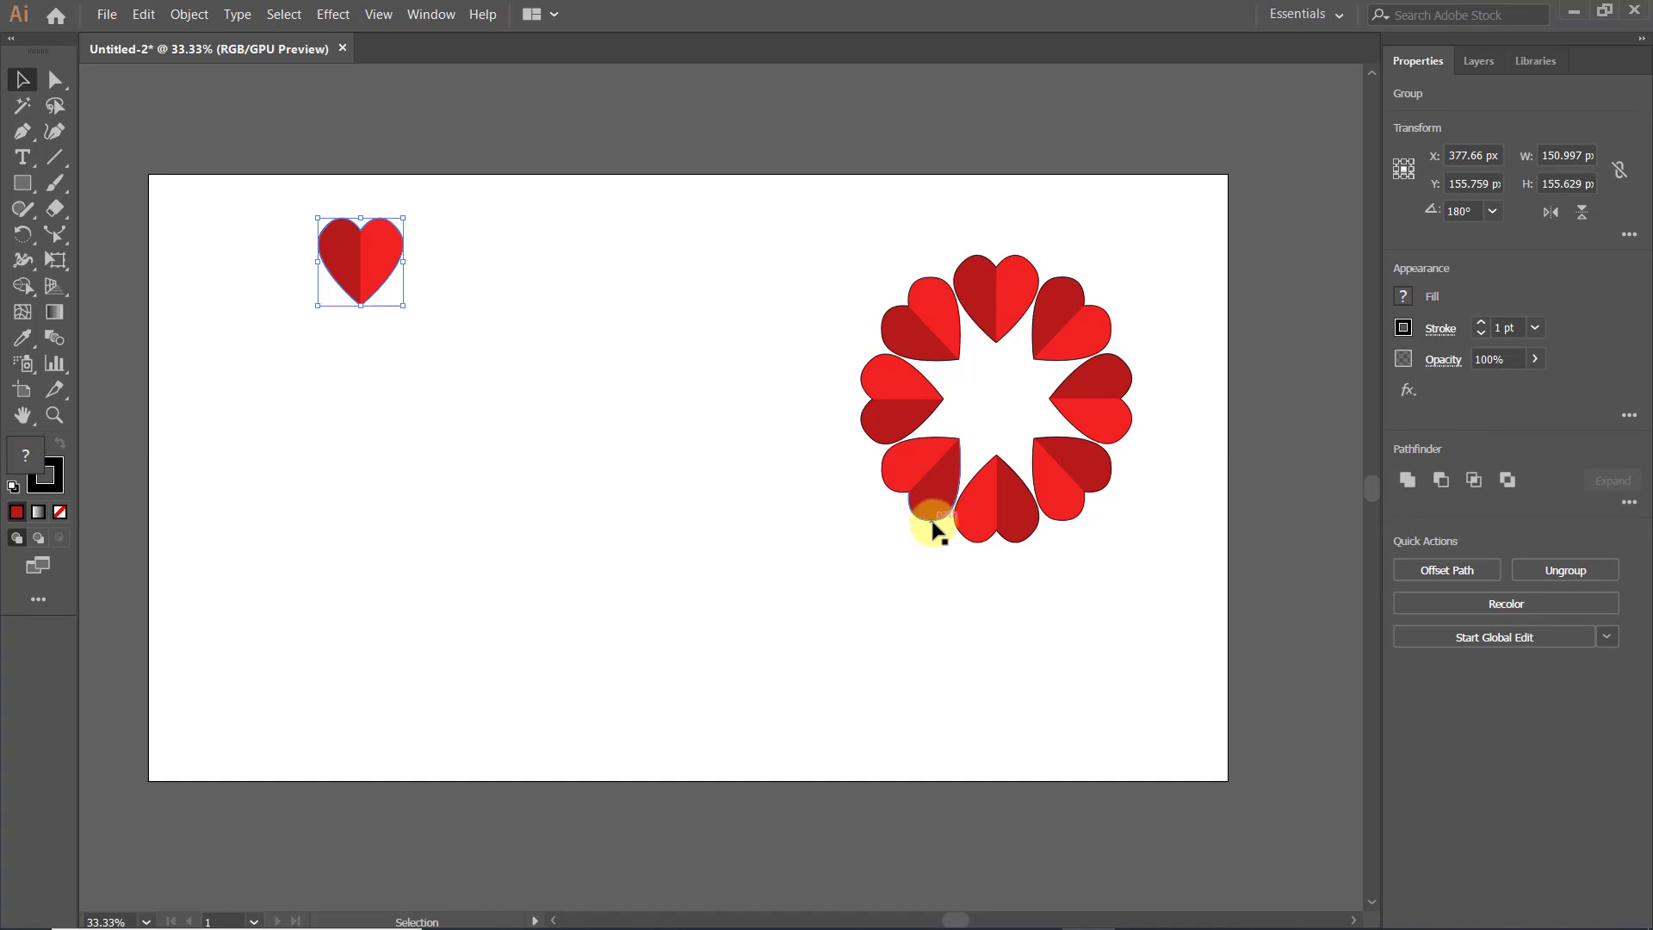
pyautogui.press('Delete')
# Enlarge the heart ring to about 814 × 863 px and place it near the artboard's centre, at about X 936, Y 492 px.
pyautogui.click(995, 303)
pyautogui.press('alt')
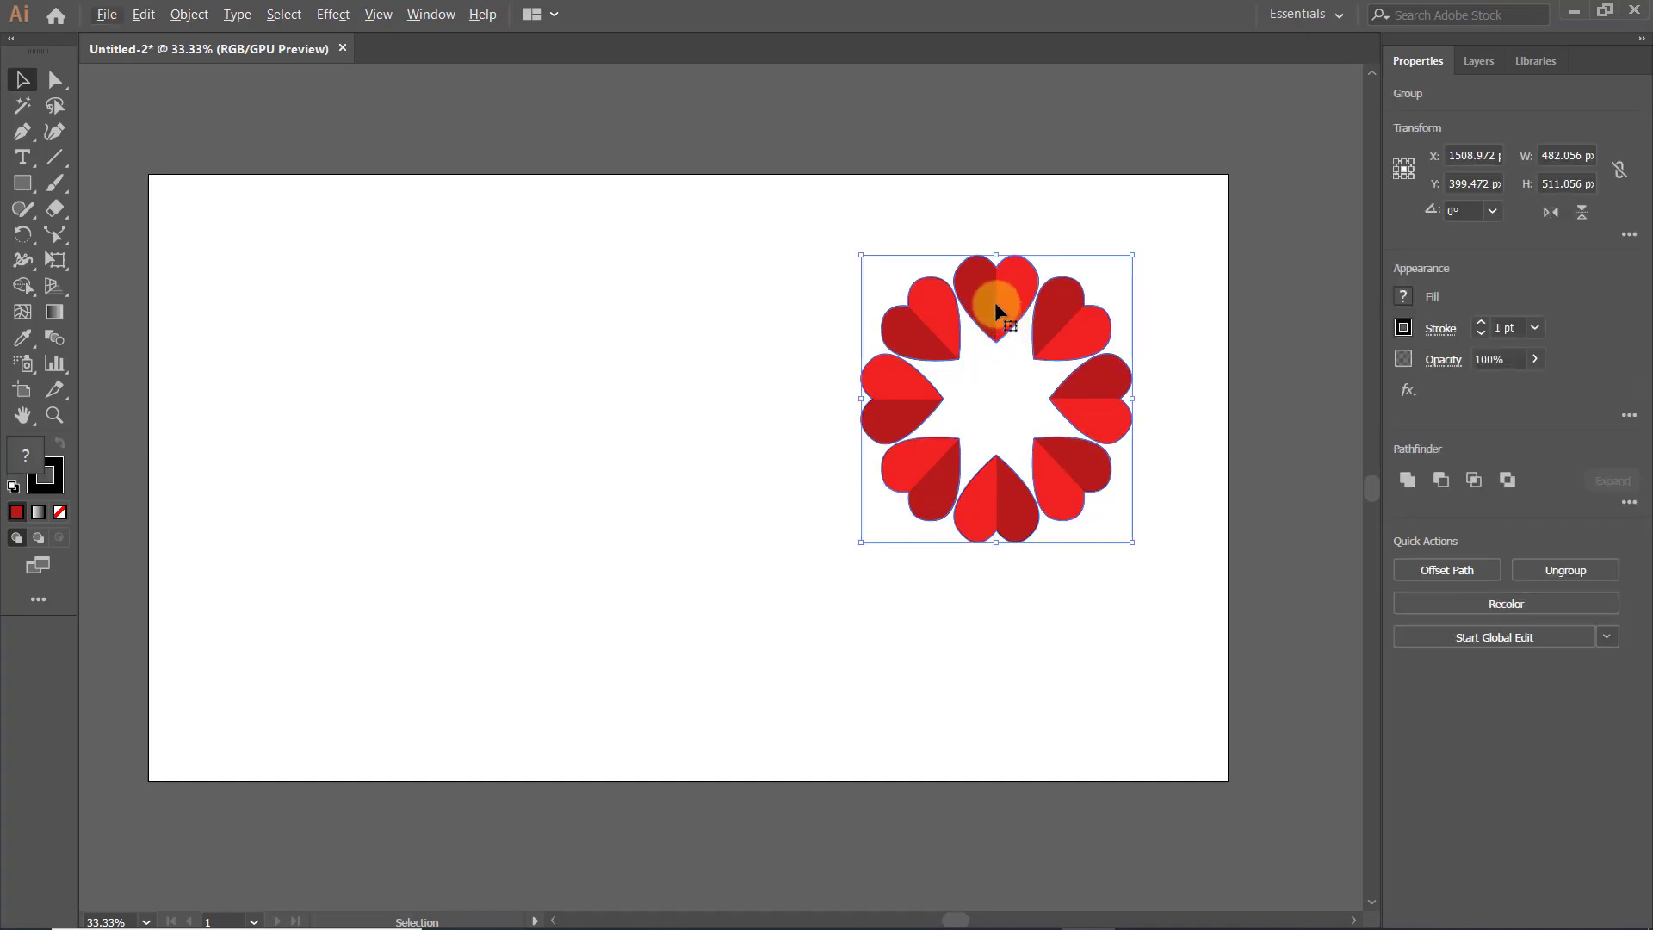
pyautogui.moveTo(994, 301); pyautogui.dragTo(516, 294)
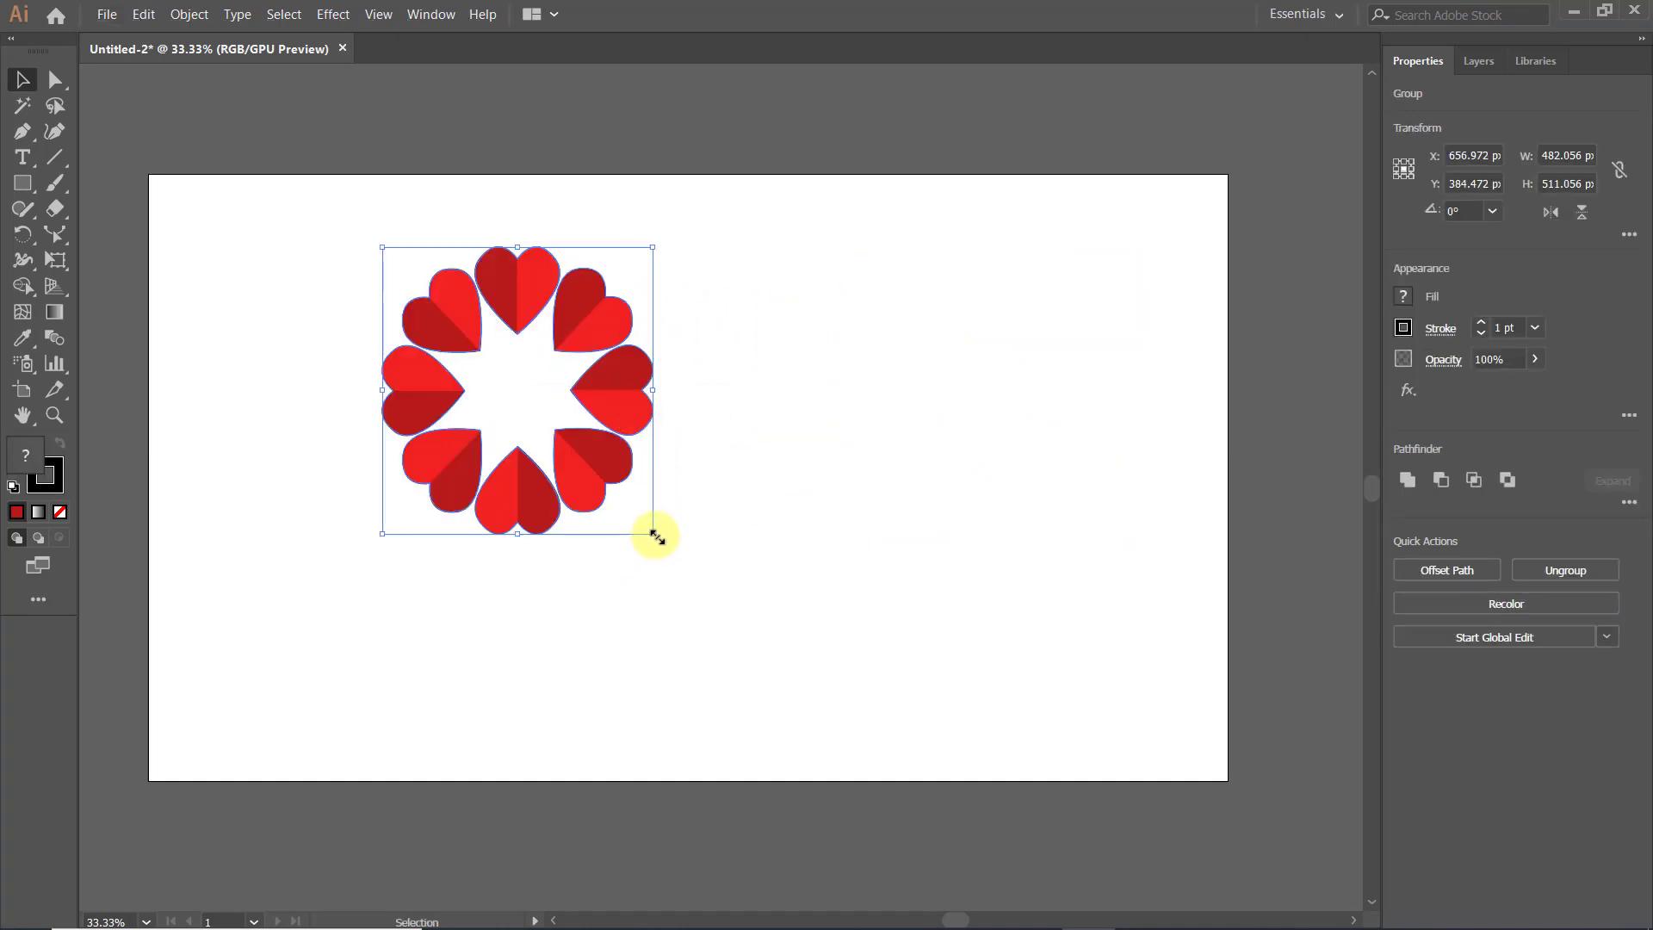
pyautogui.moveTo(654, 535); pyautogui.dragTo(911, 731)
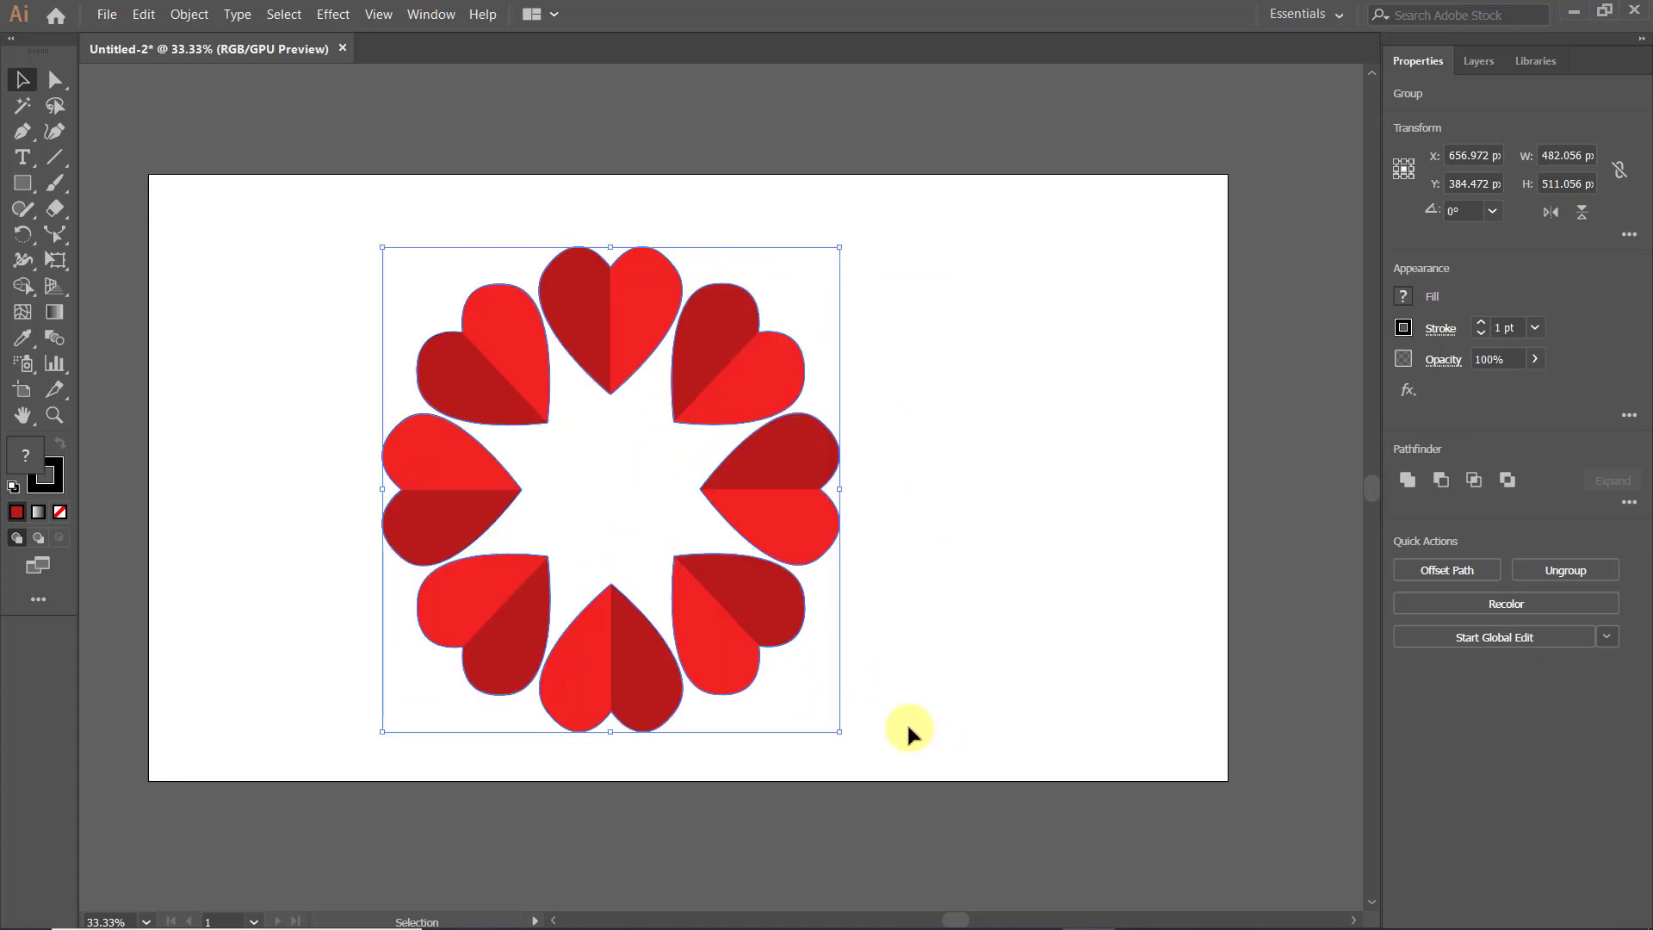
pyautogui.moveTo(591, 369); pyautogui.dragTo(656, 329)
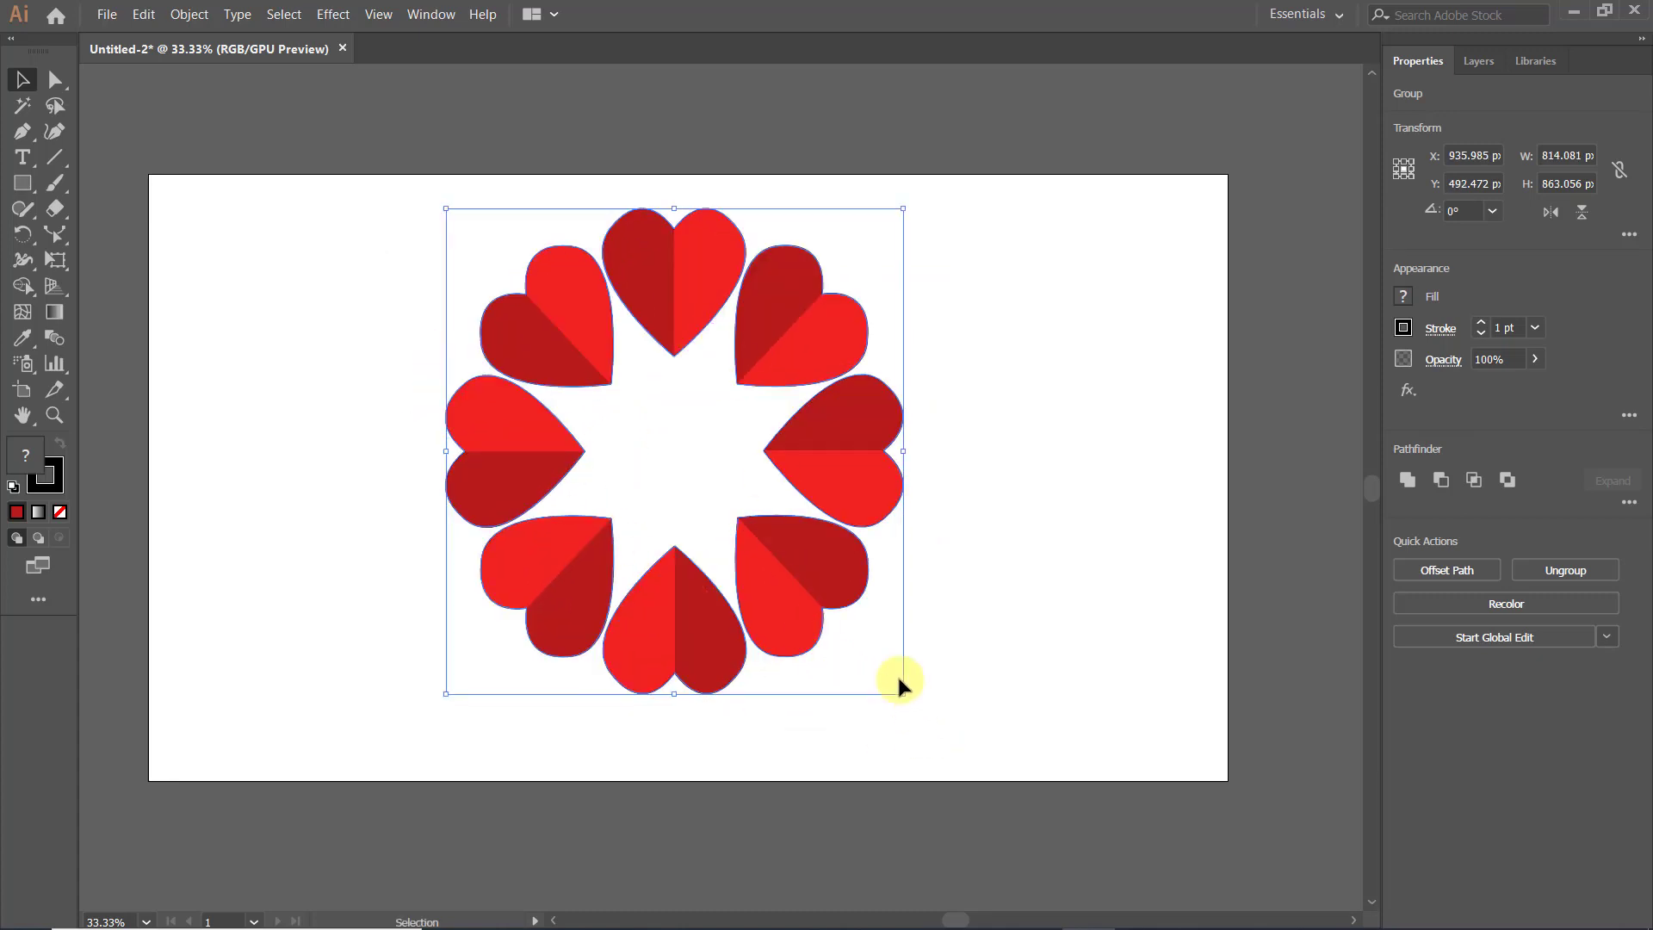
# Paste a copy of the ring in front and scale it about its centre to about 406 × 430 px.
pyautogui.hotkey('ctrl', 'c')
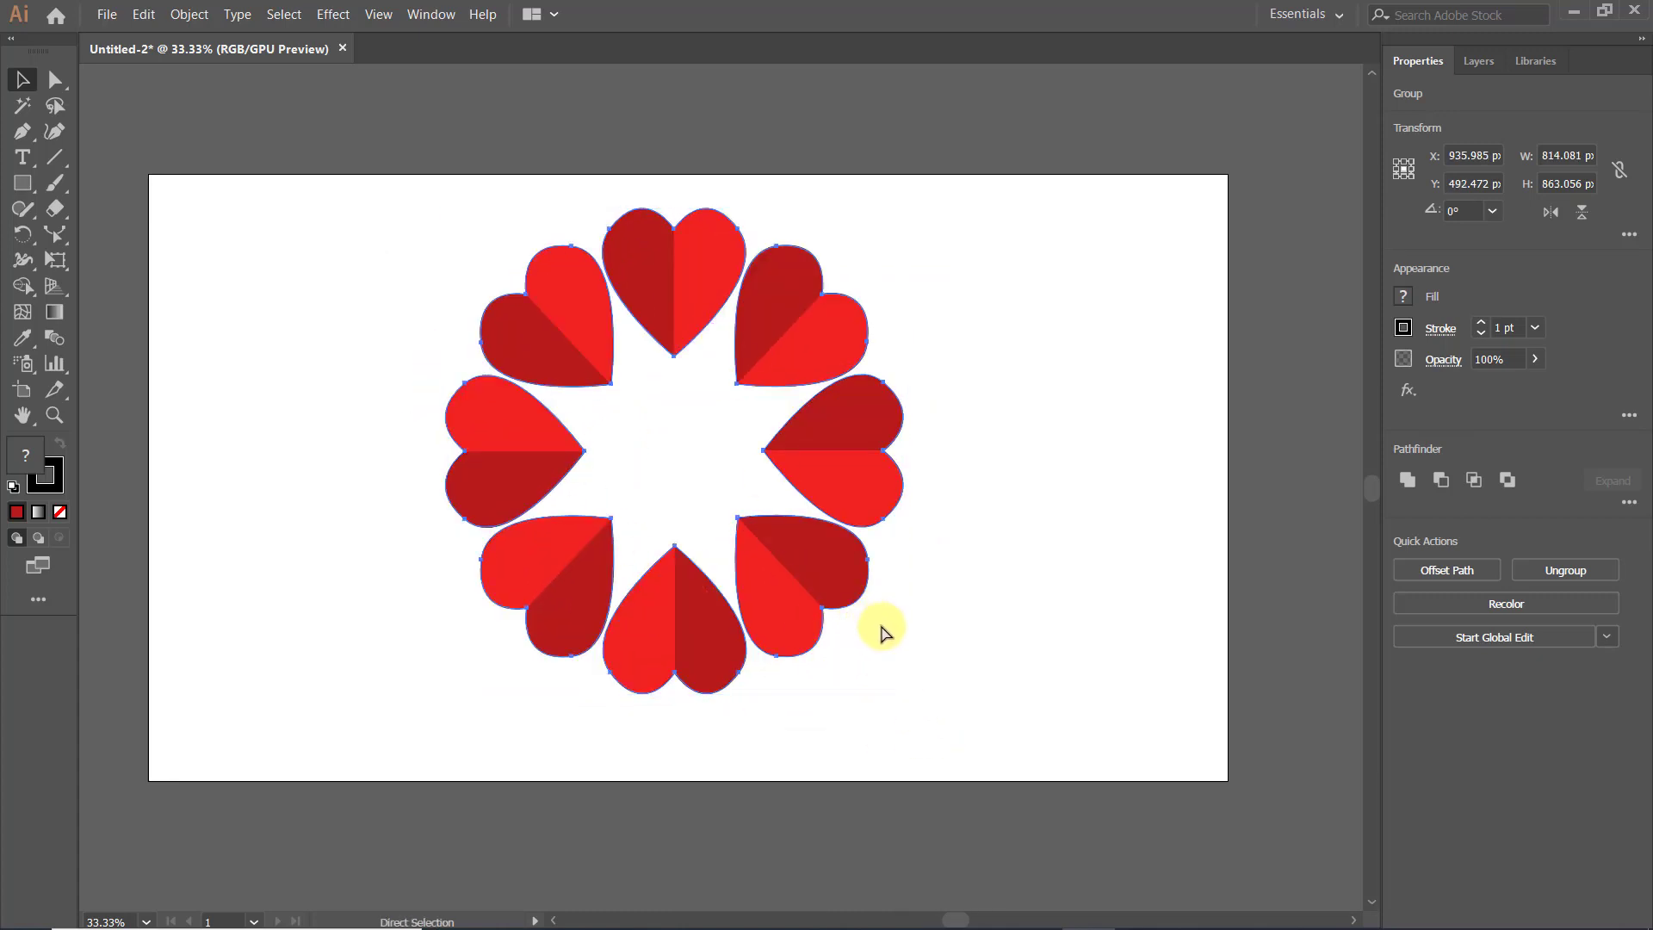
pyautogui.hotkey('ctrl', 'f')
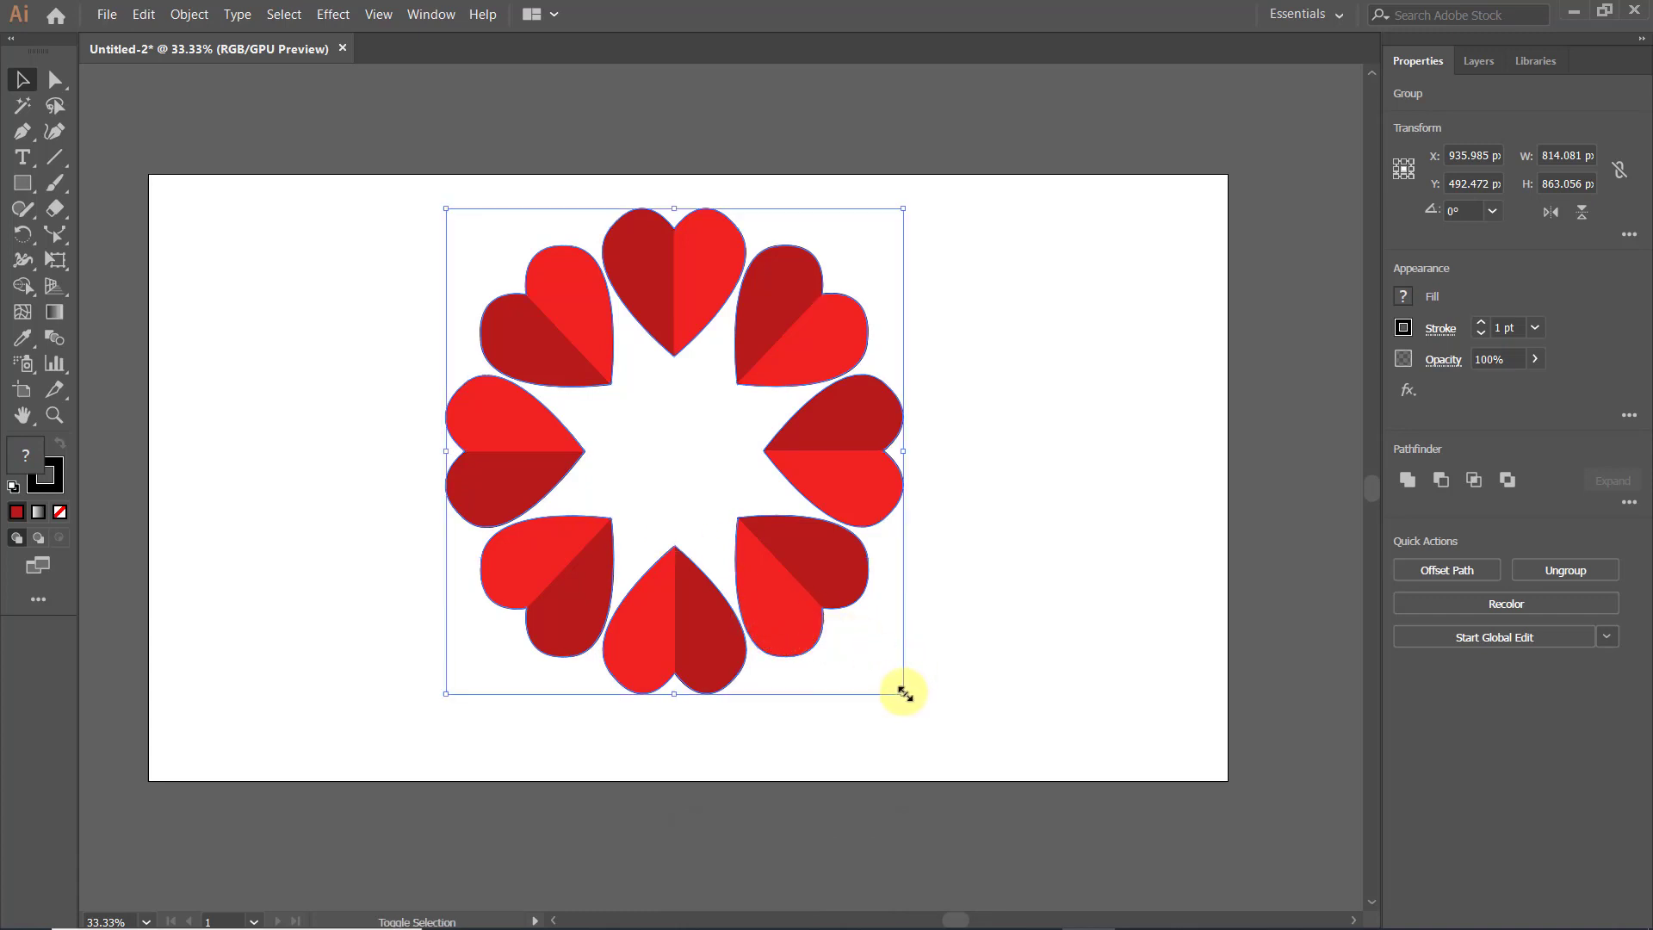
pyautogui.moveTo(904, 694); pyautogui.dragTo(751, 590)
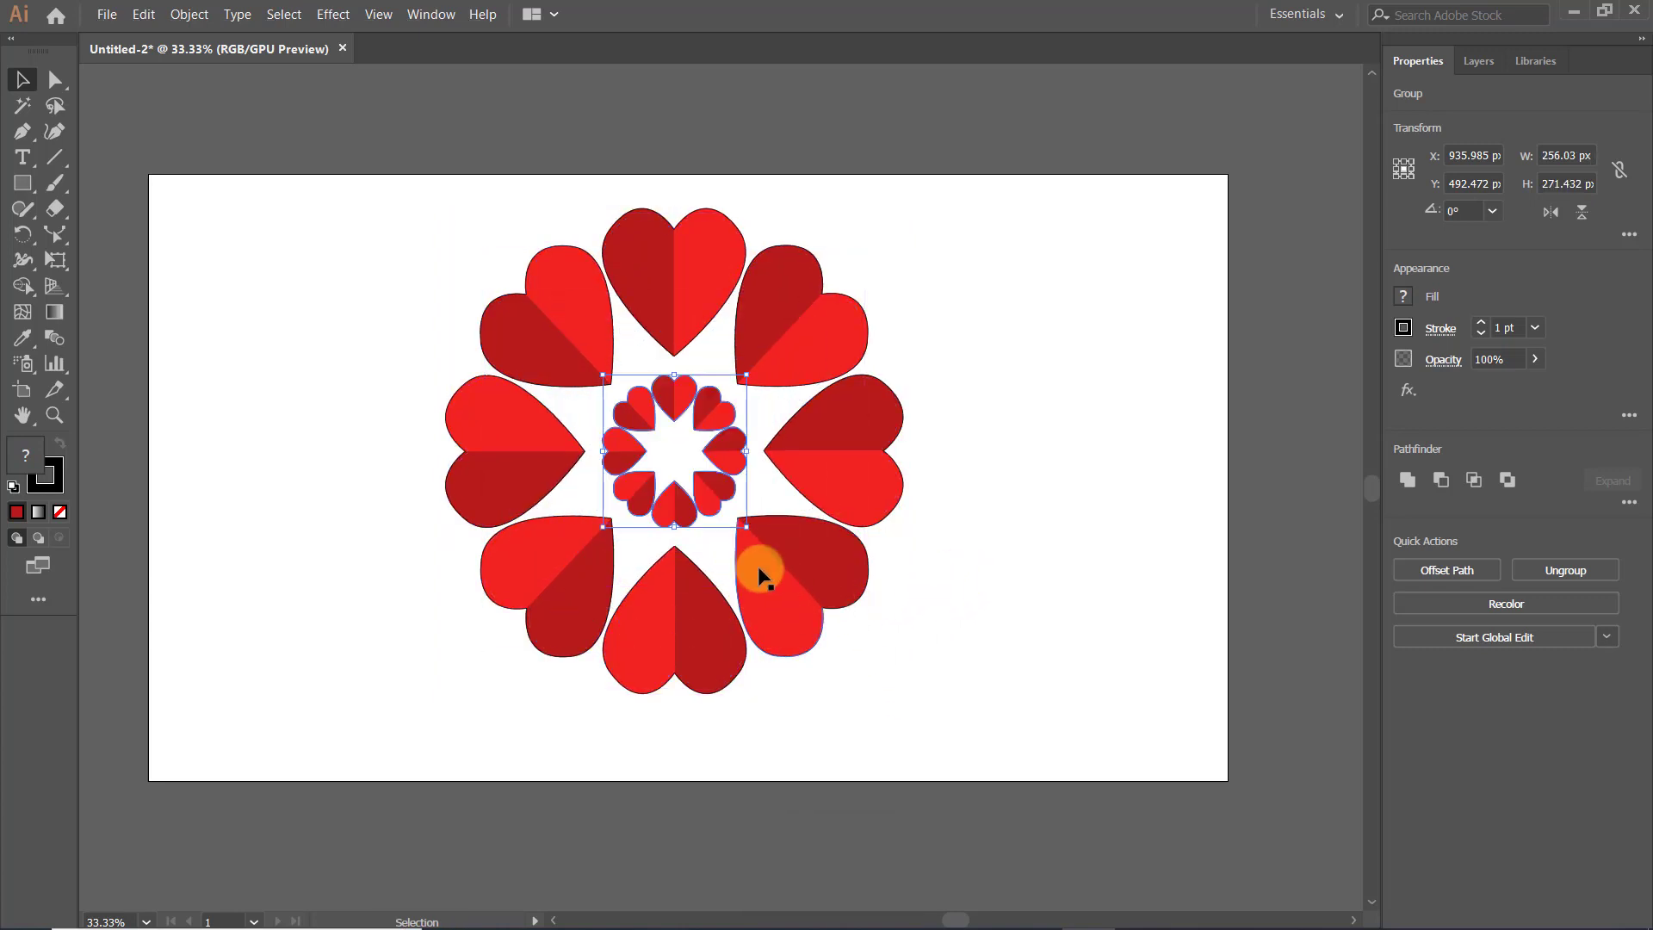
pyautogui.moveTo(748, 539); pyautogui.dragTo(788, 608)
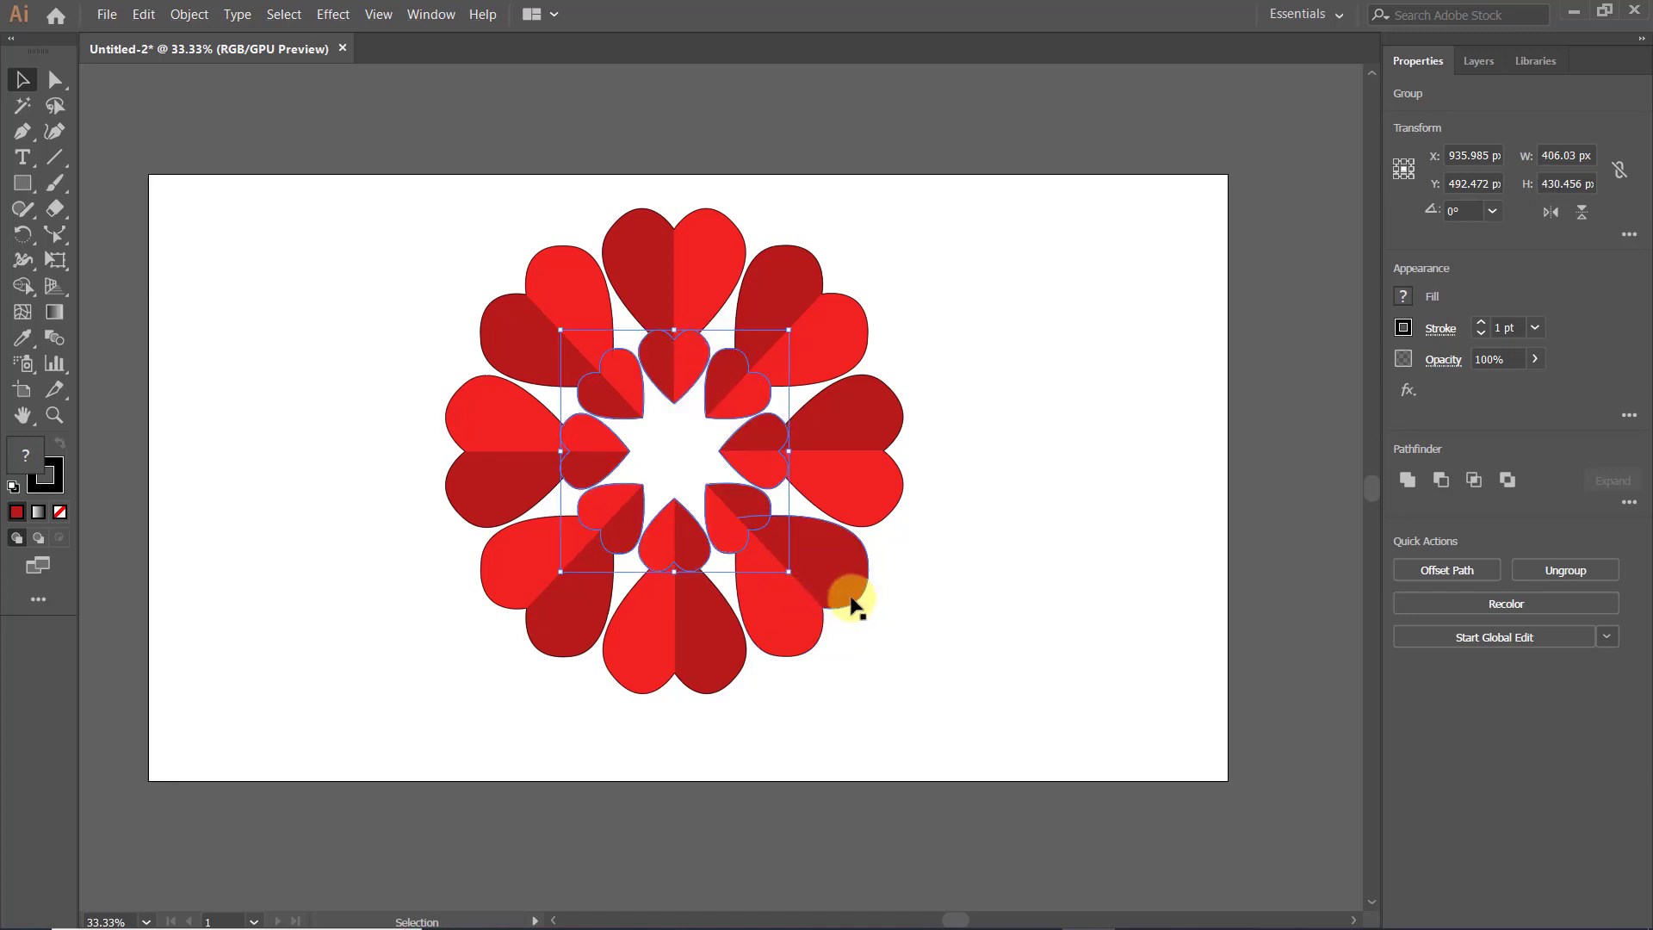
# Paste a copy of the smaller ring in front and scale it about its centre to about 224 × 238 px.
pyautogui.hotkey('ctrl', 'c')
pyautogui.hotkey('ctrl', 'f')
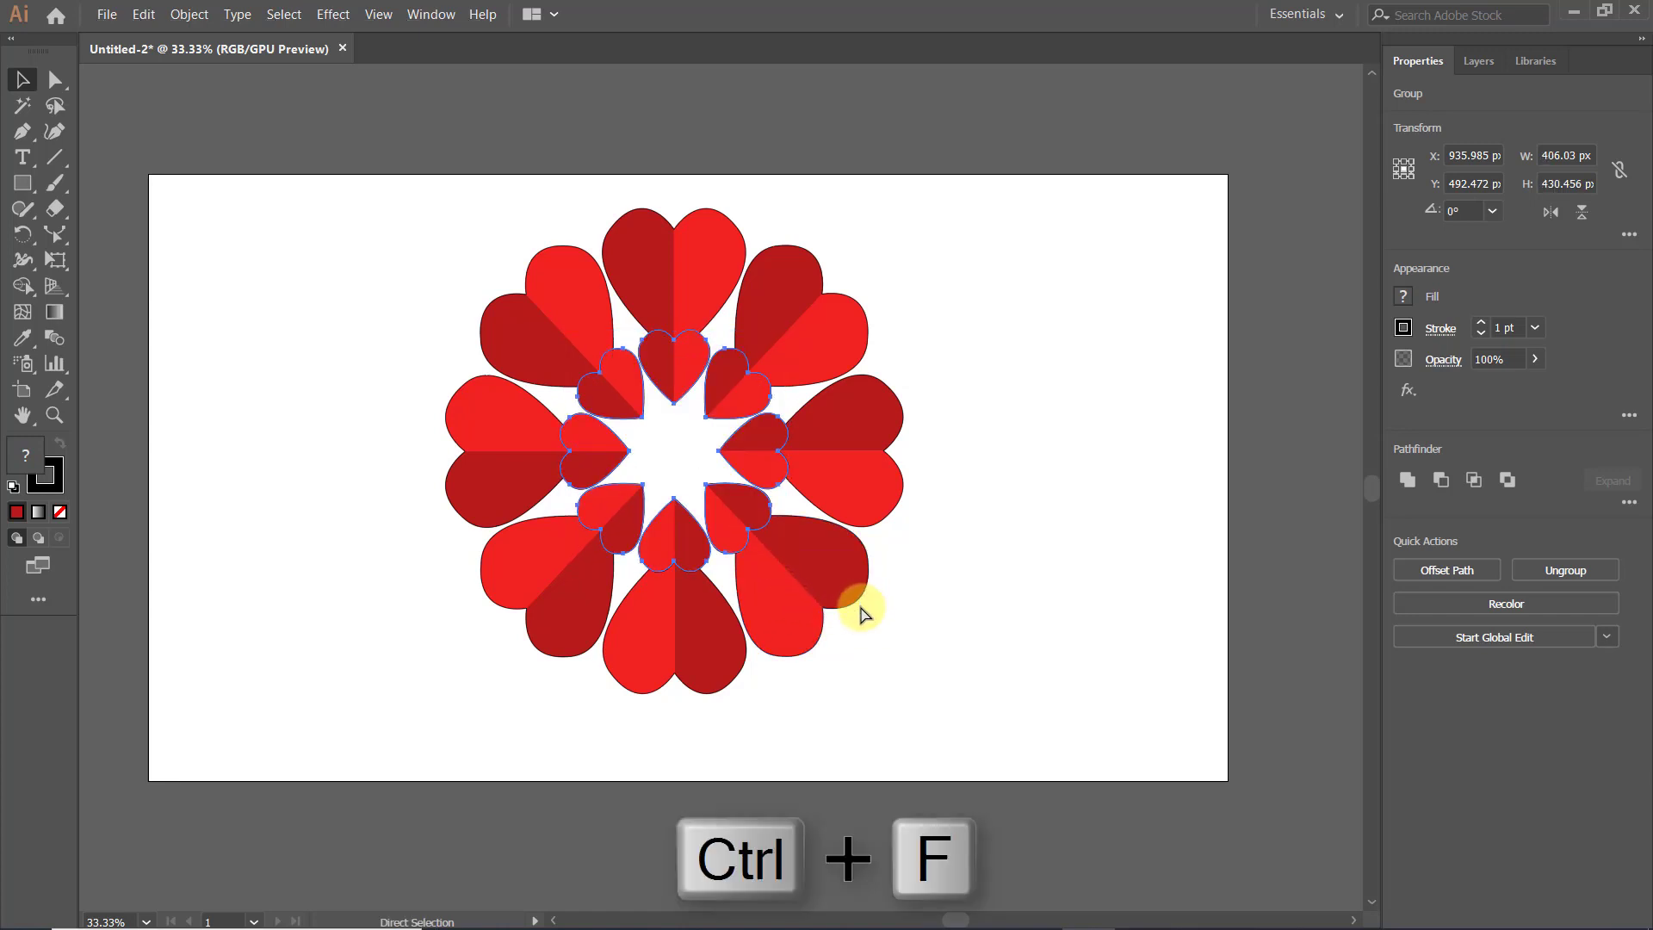
pyautogui.moveTo(790, 573); pyautogui.dragTo(737, 569)
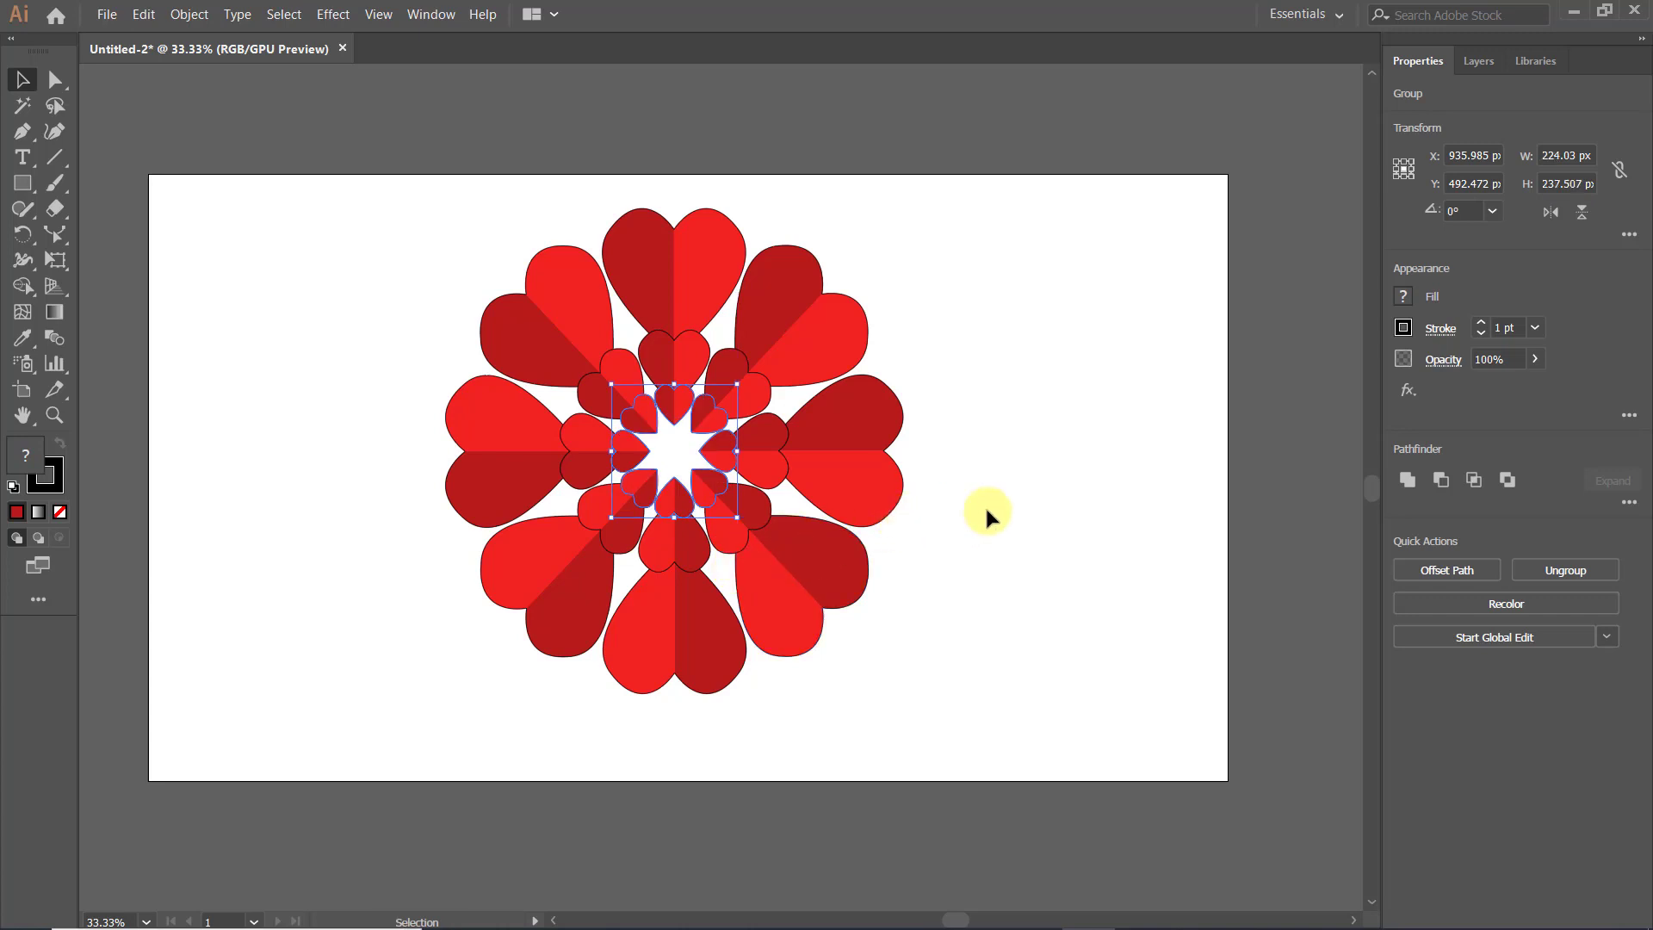
# Enlarge the middle ring to about 492 × 522 px around its centre and enlarge the innermost ring as well.
pyautogui.click(1009, 516)
pyautogui.click(694, 369)
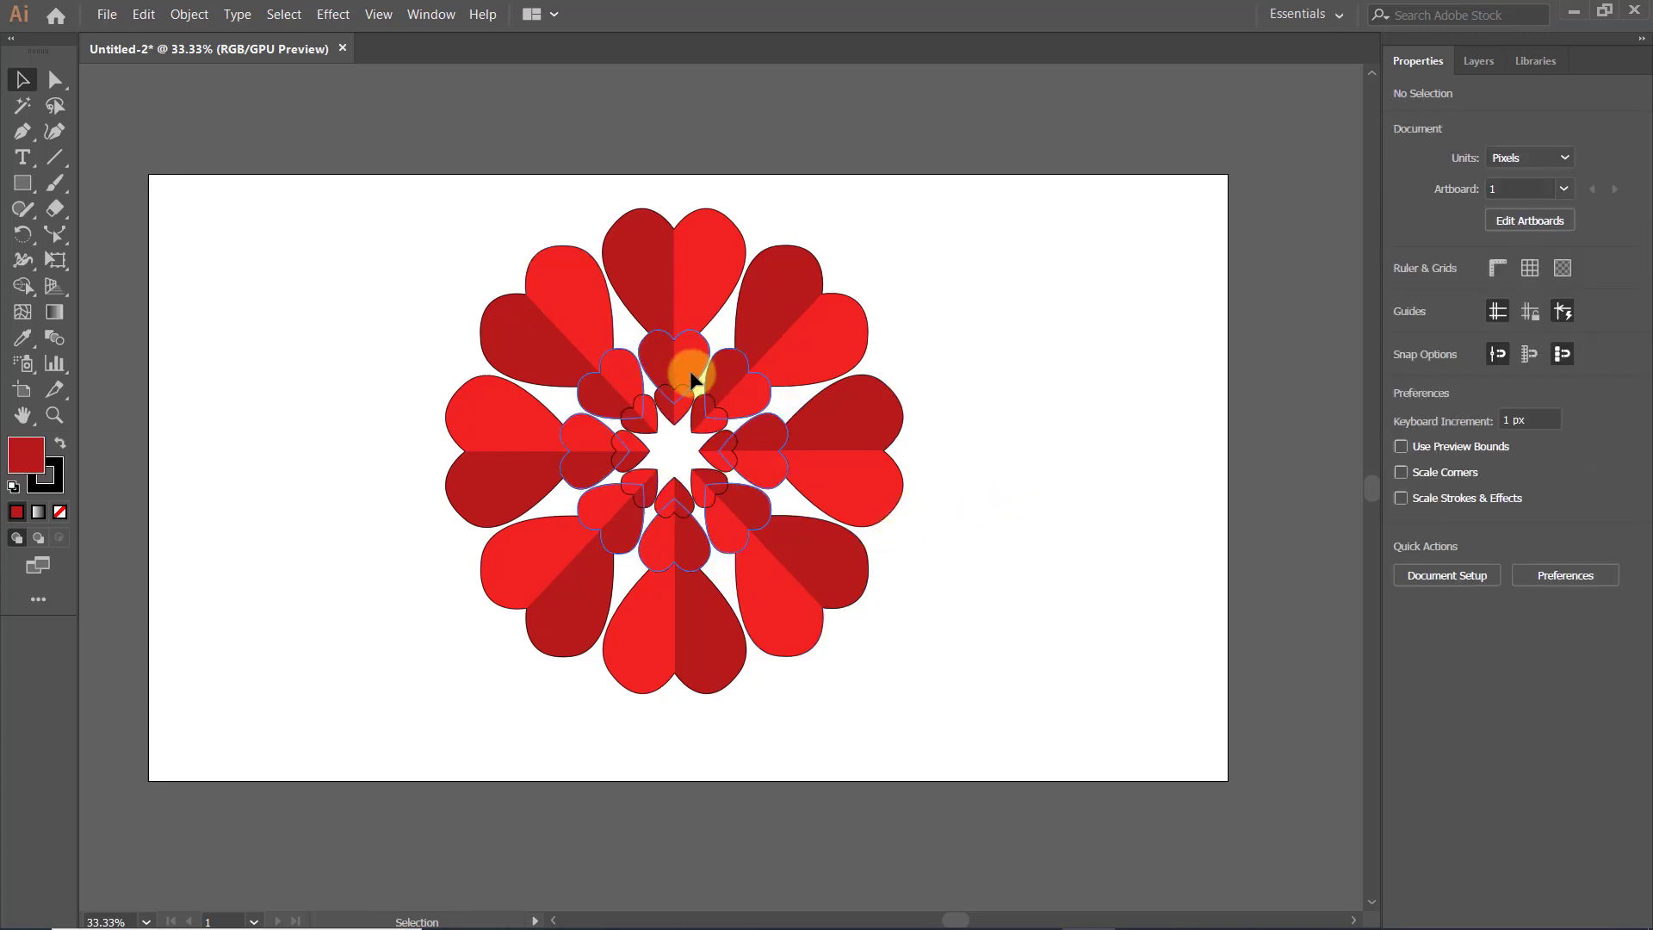
pyautogui.moveTo(789, 571); pyautogui.dragTo(814, 608)
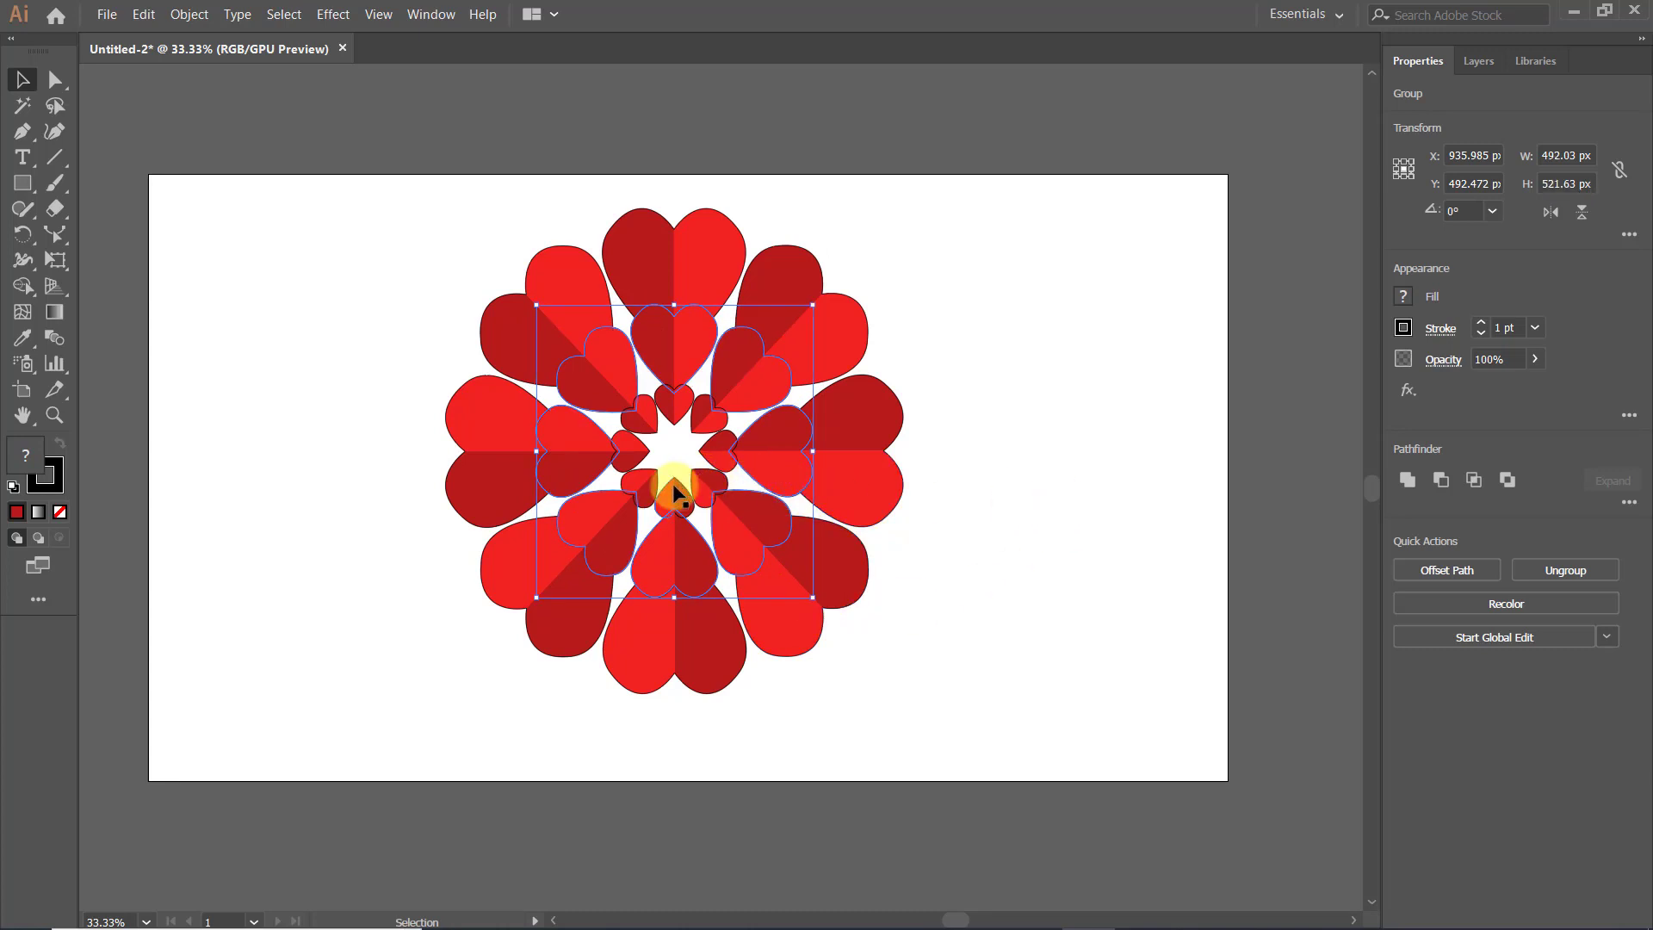
pyautogui.click(675, 479)
pyautogui.moveTo(738, 516); pyautogui.dragTo(849, 546)
# Select all three heart rings and open Transform Each for them.
pyautogui.hotkey('ctrl', '-')
pyautogui.click(427, 145)
pyautogui.moveTo(428, 144); pyautogui.dragTo(959, 798)
pyautogui.click(189, 14)
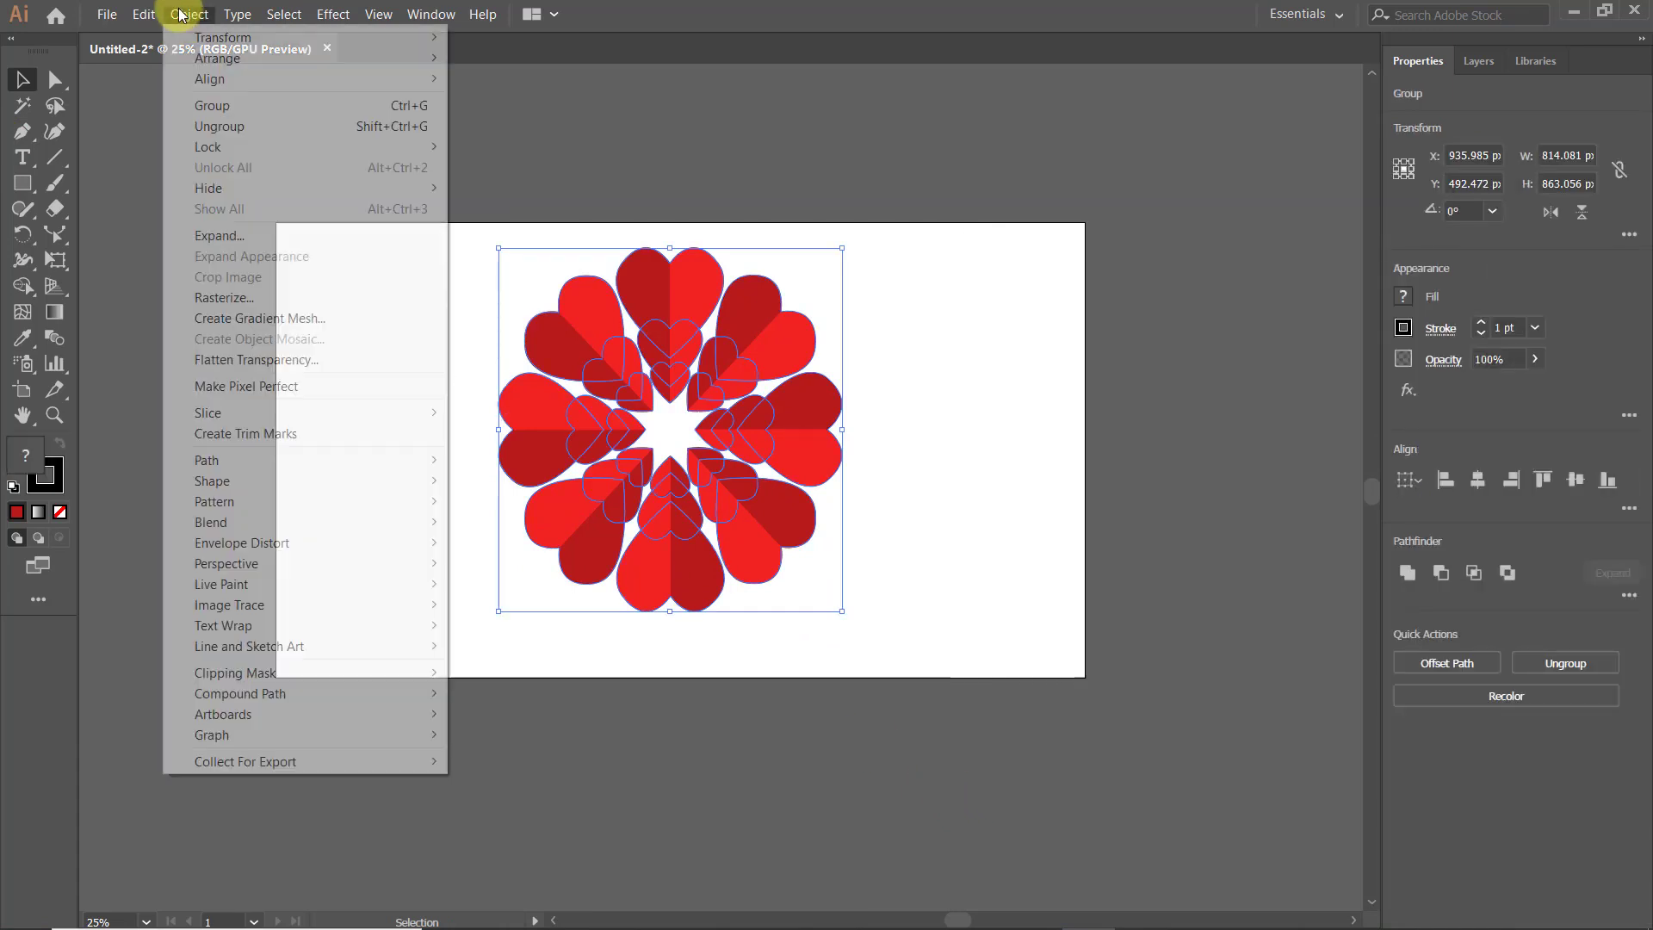
pyautogui.moveTo(225, 38)
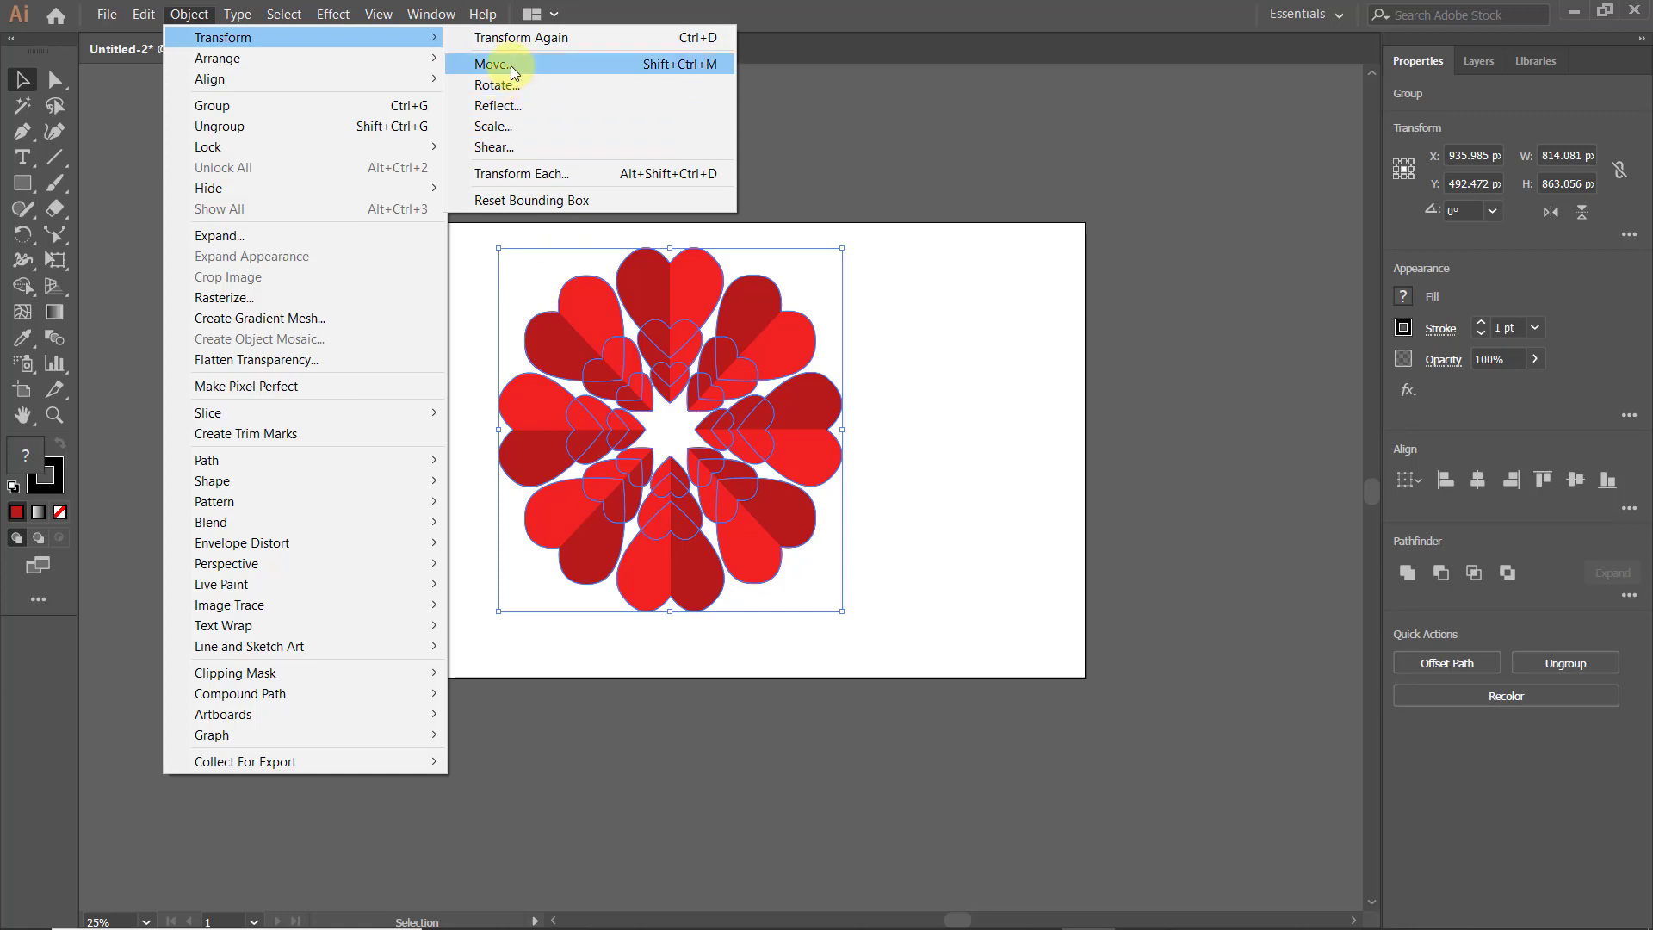
pyautogui.click(496, 175)
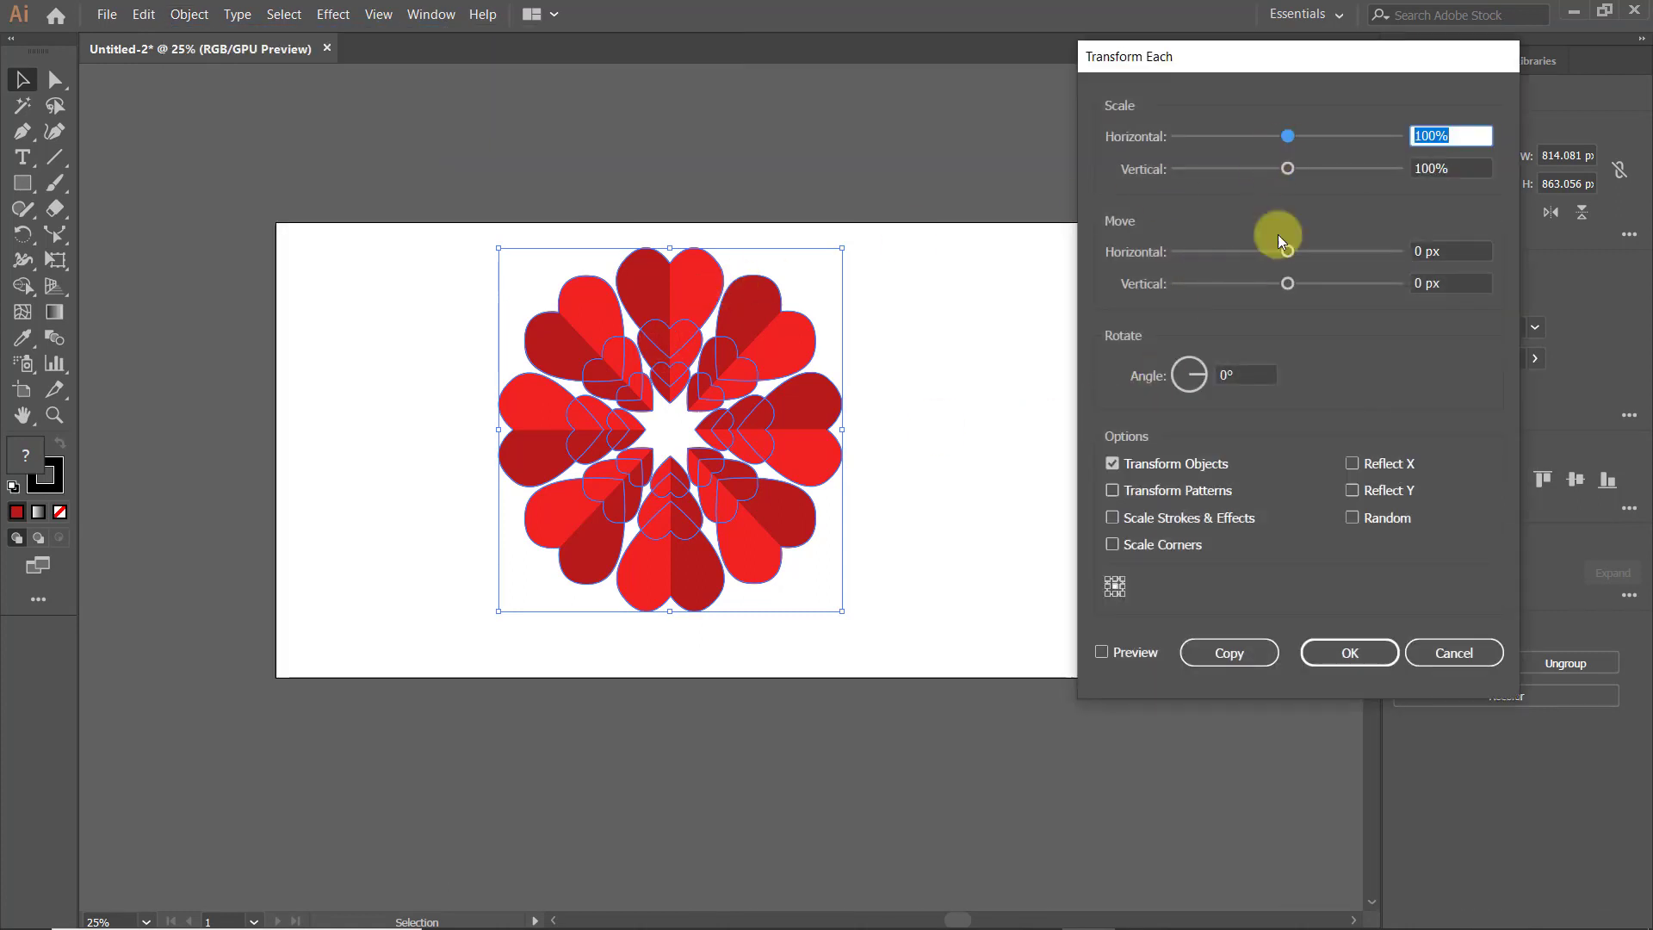
# Preview the transform with 135% horizontal and 125% vertical scale, moving the rings 50 px horizontally and -19 px vertically.
pyautogui.click(1104, 652)
pyautogui.moveTo(1270, 137); pyautogui.dragTo(1315, 169)
pyautogui.moveTo(1290, 247); pyautogui.dragTo(1342, 252)
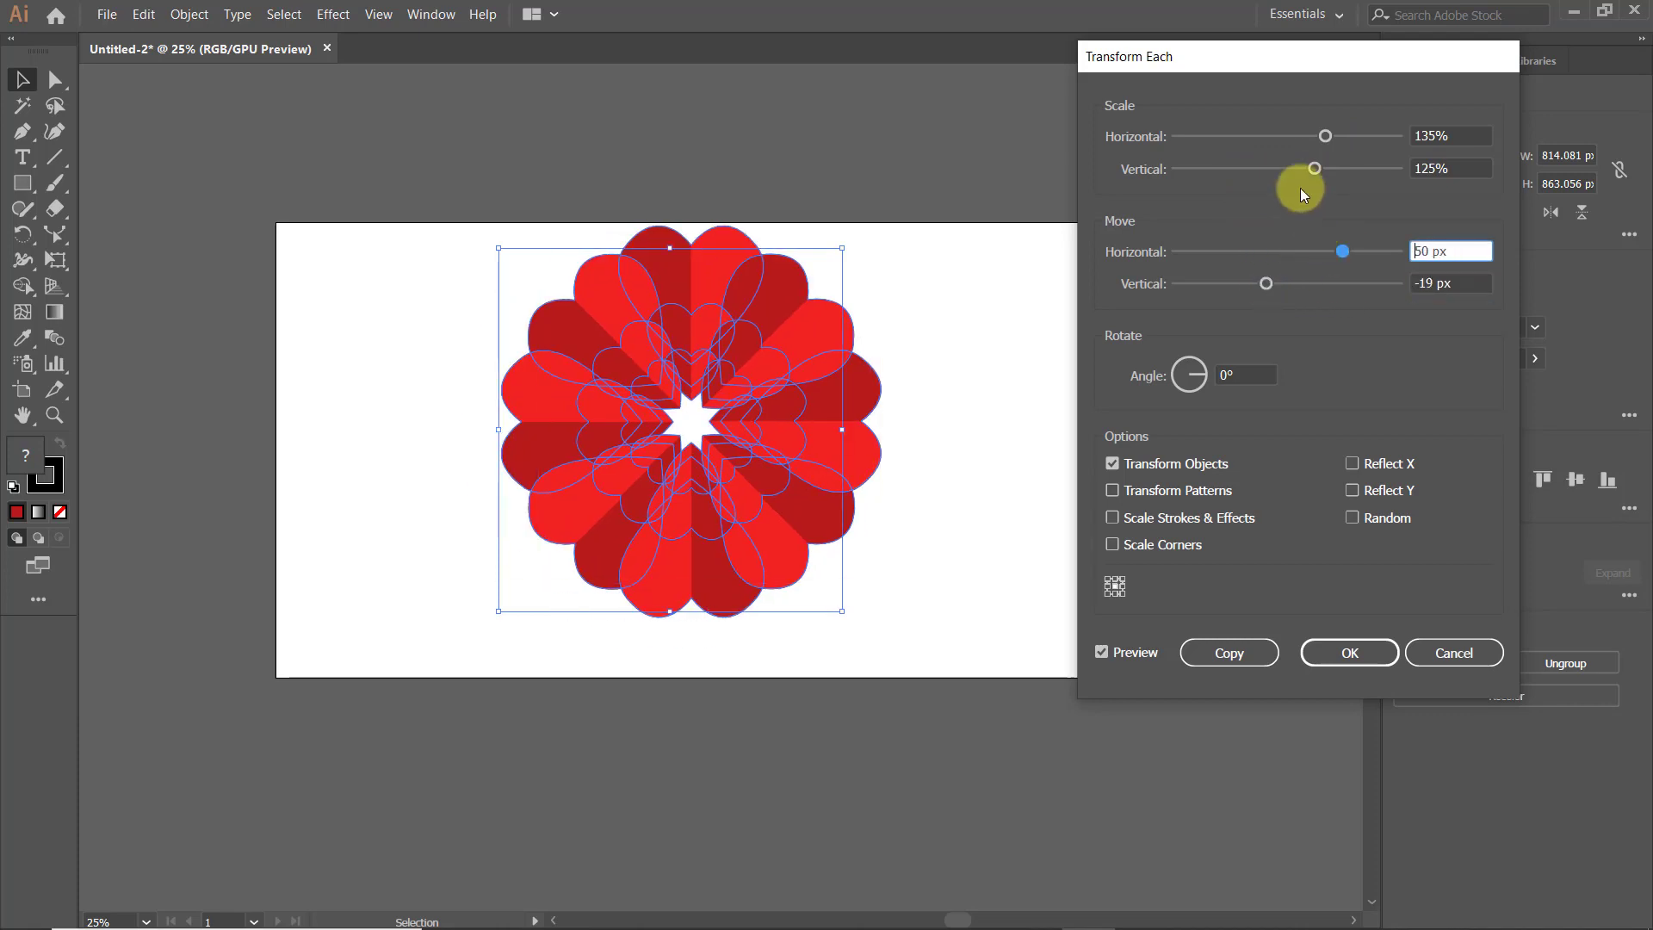
# Try a scale of 54% horizontally and 59% vertically with a rotation of 130° on the hearts.
pyautogui.moveTo(1315, 169); pyautogui.dragTo(1355, 184)
pyautogui.moveTo(1211, 177); pyautogui.dragTo(1241, 172)
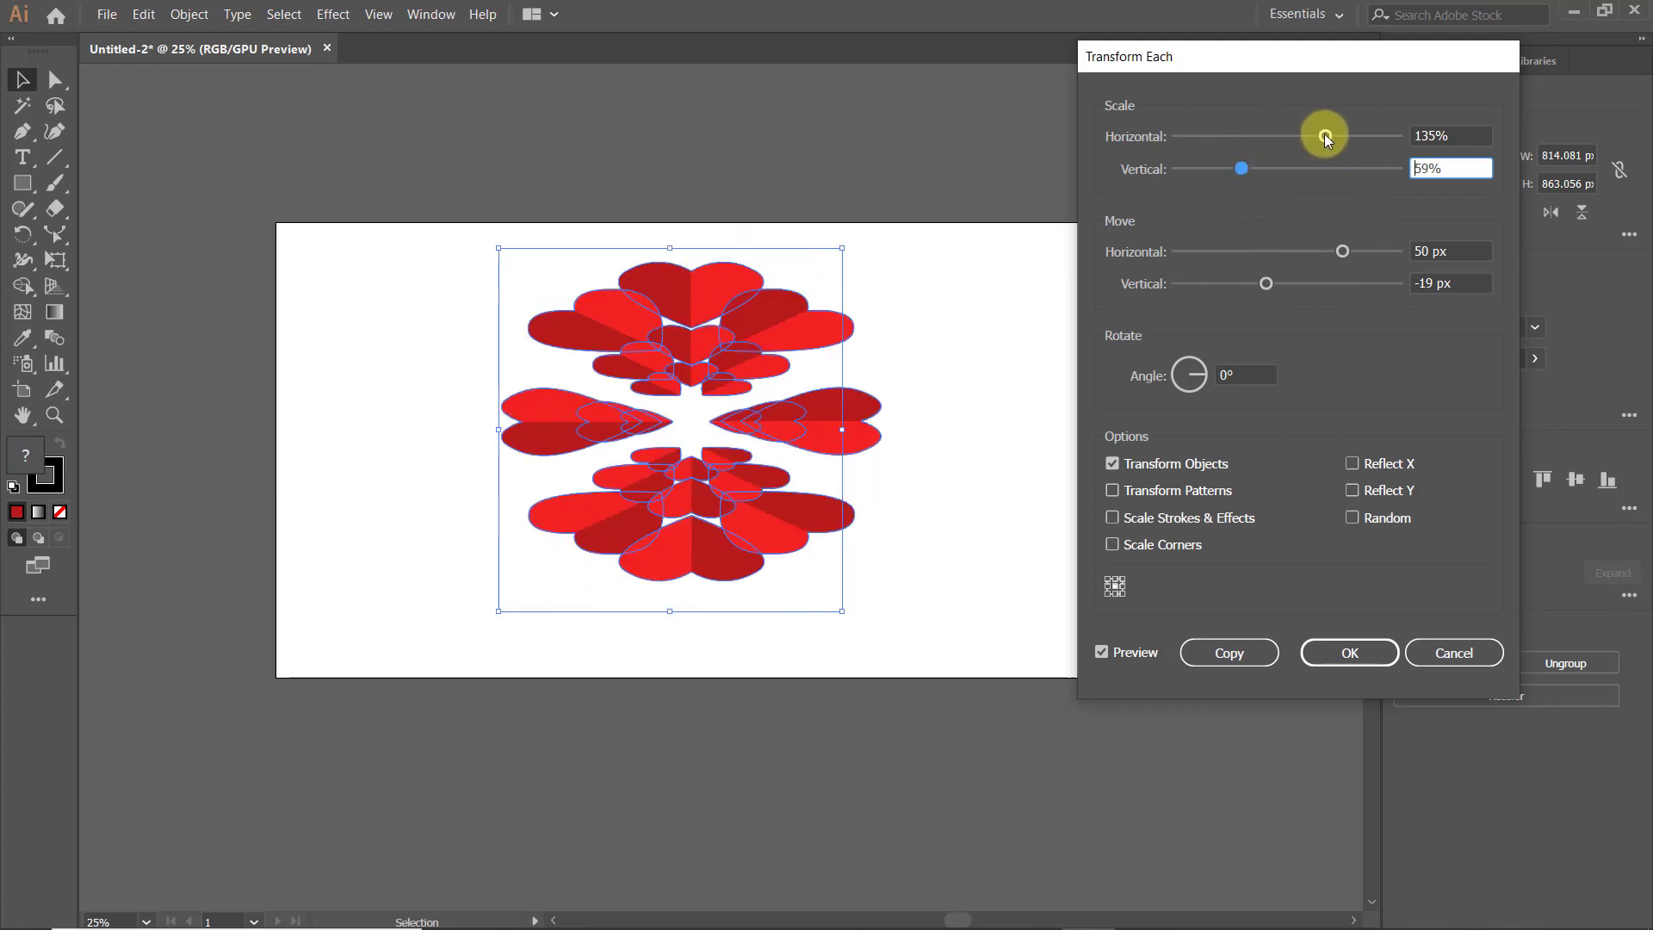
pyautogui.moveTo(1324, 135); pyautogui.dragTo(1238, 136)
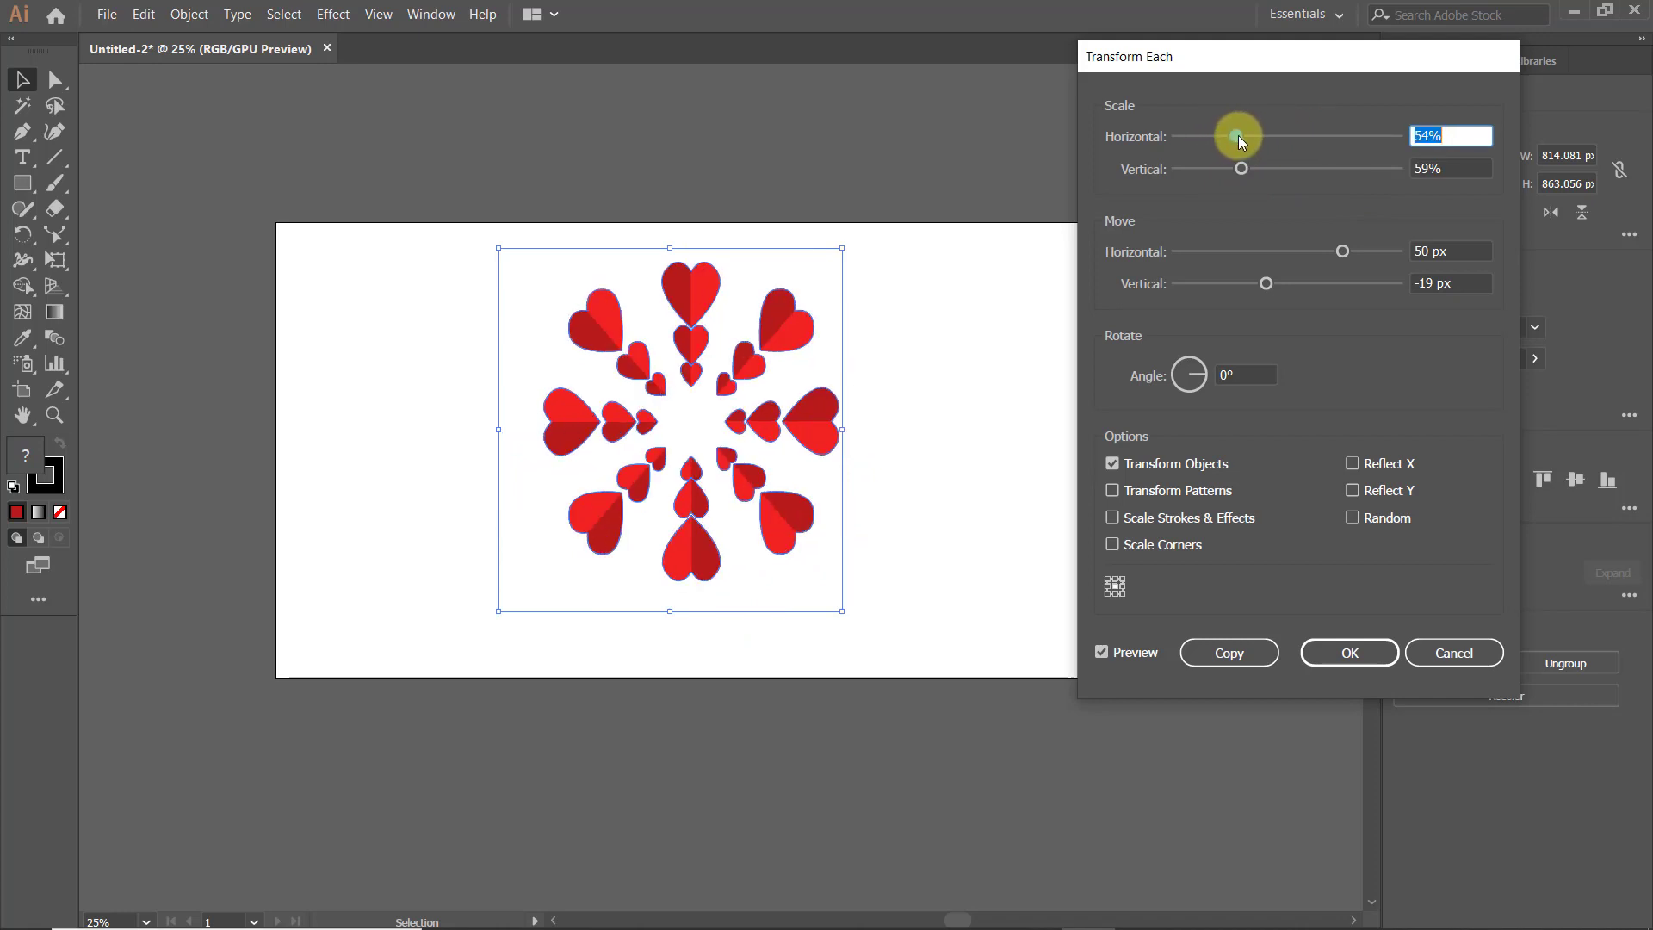
pyautogui.click(1190, 369)
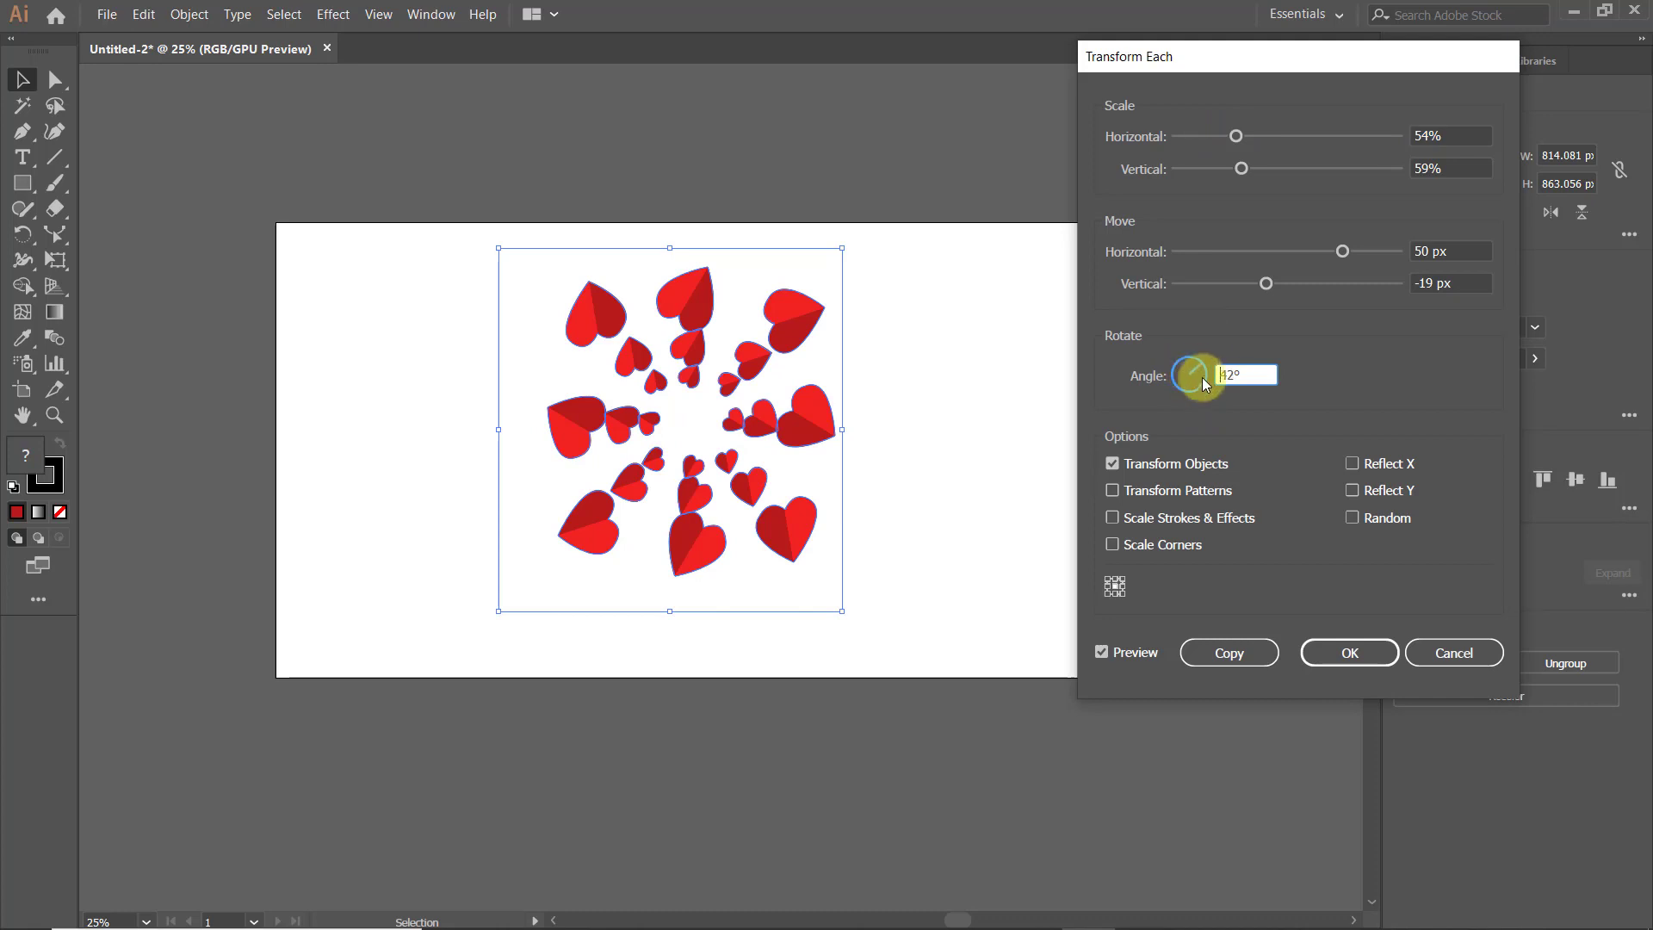
pyautogui.moveTo(1202, 377); pyautogui.dragTo(1182, 368)
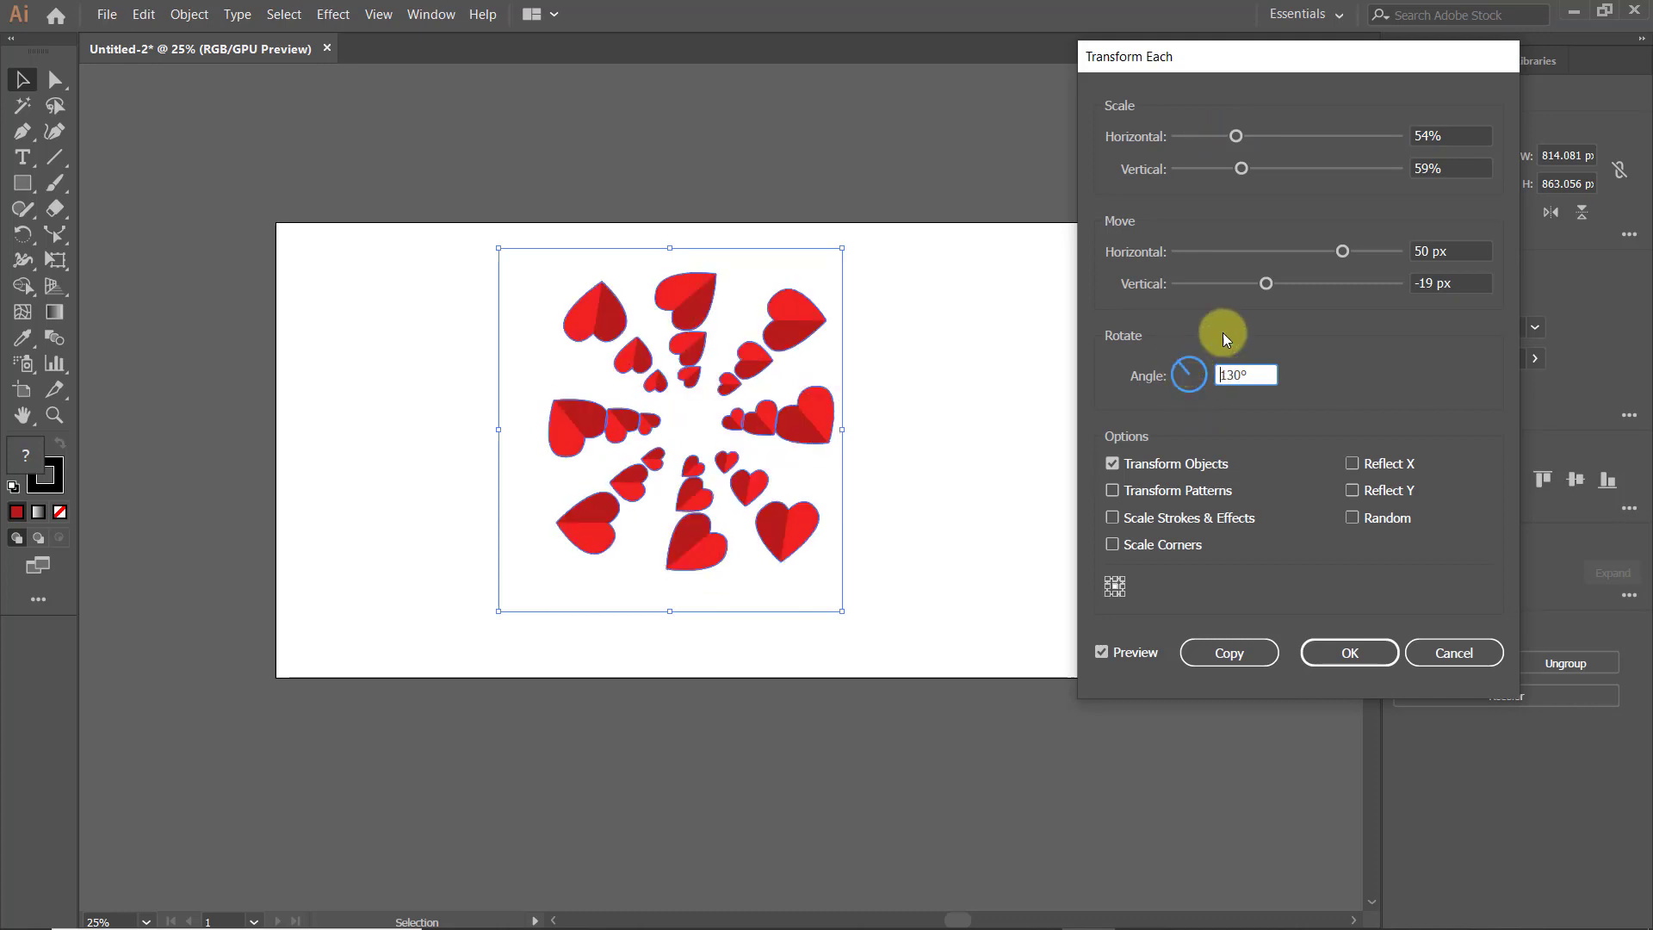
# Set the hearts' rotation angle to 352° and their scale to 60% horizontally and 44% vertically.
pyautogui.moveTo(1244, 143); pyautogui.dragTo(1288, 168)
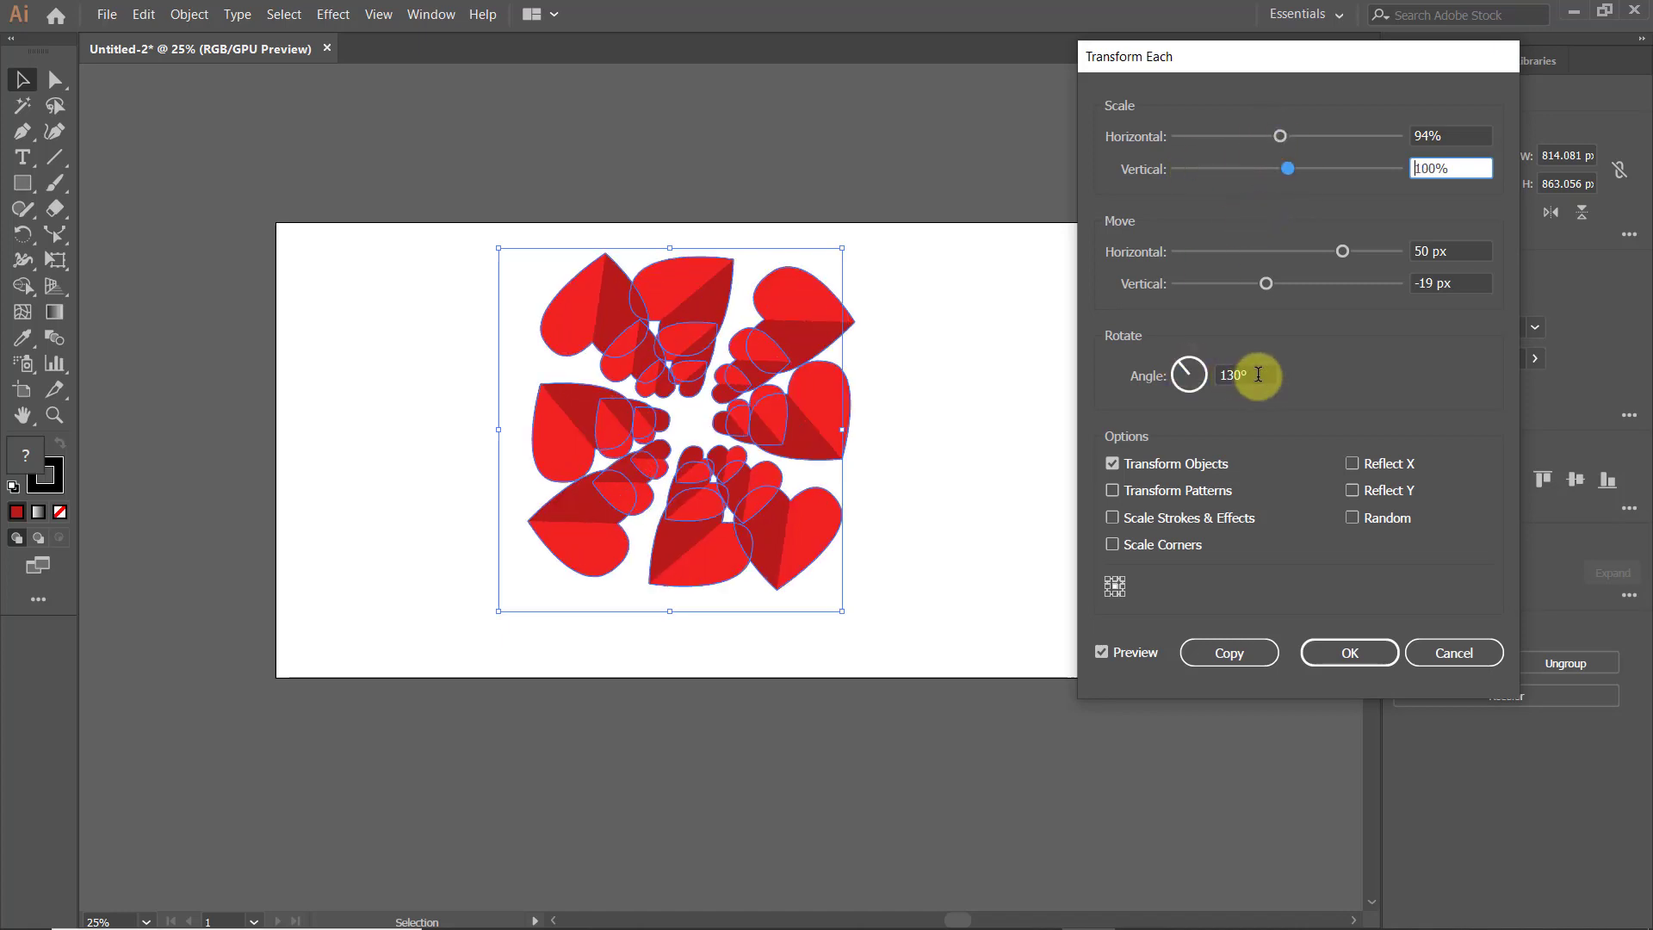
pyautogui.click(1204, 368)
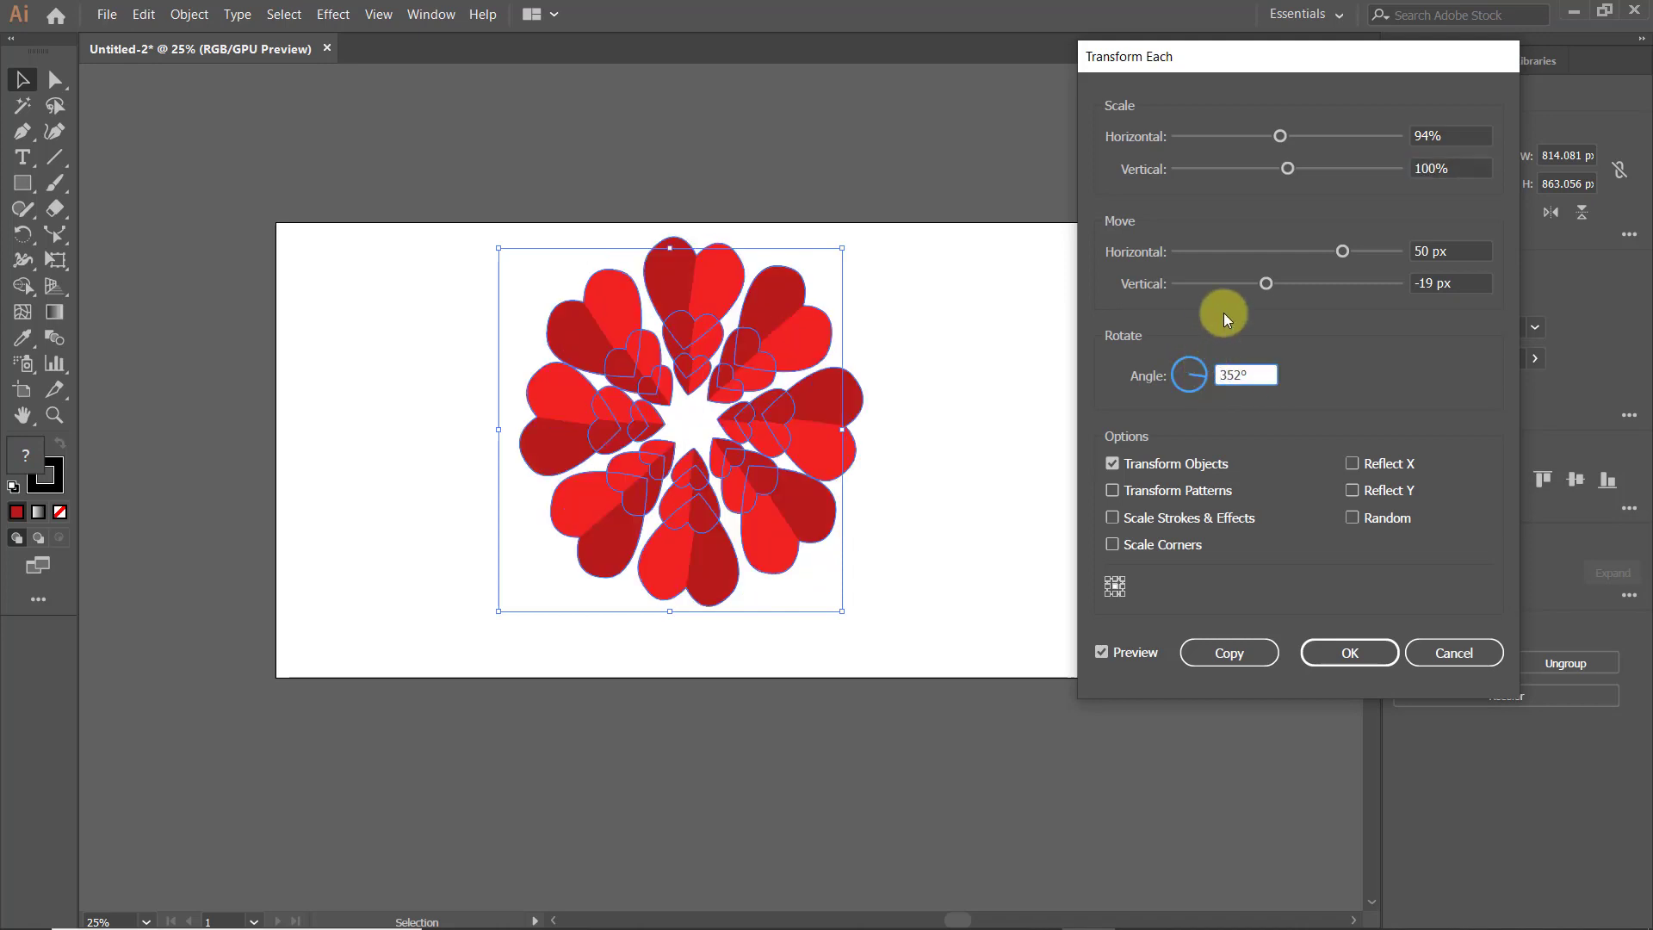
pyautogui.moveTo(1280, 136); pyautogui.dragTo(1225, 169)
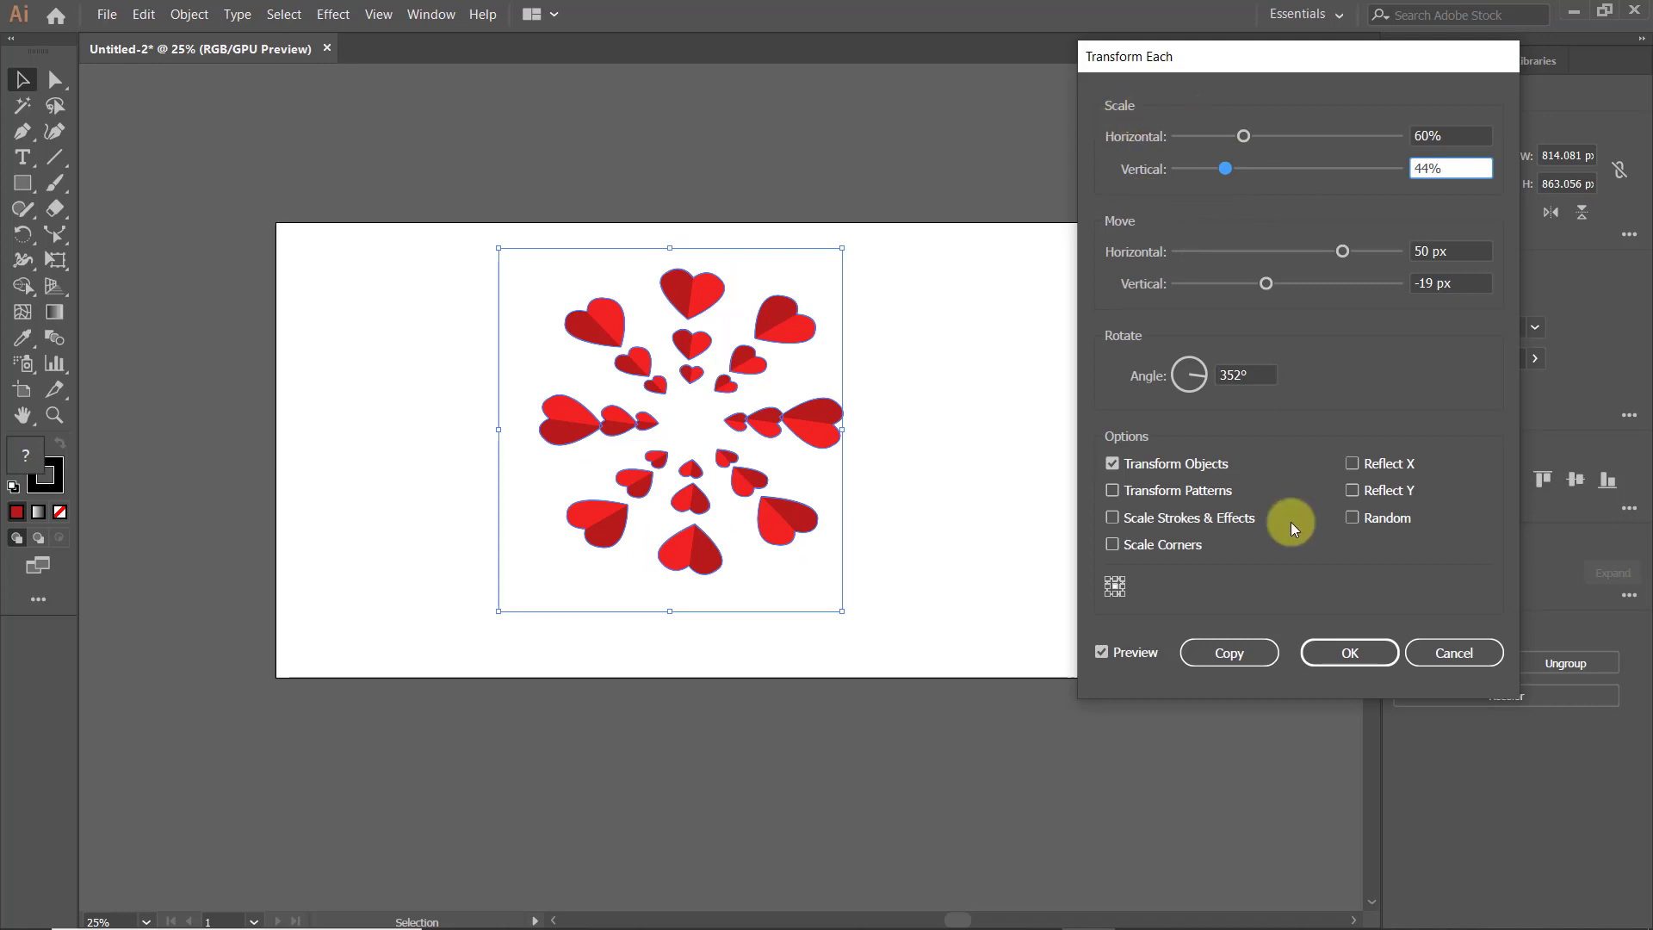